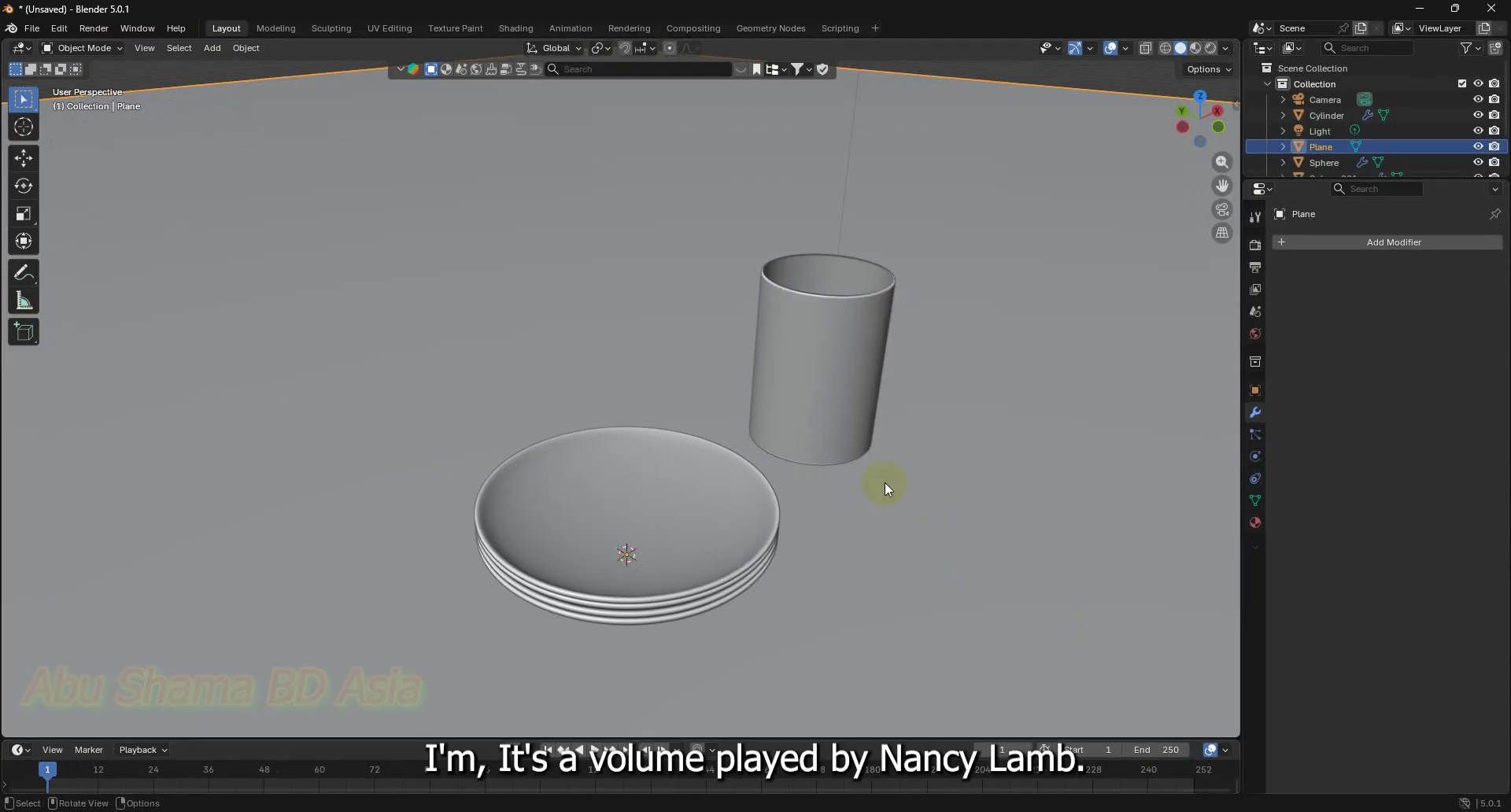
# Switch the viewport to Material Preview shading to view the plates, the cup and the ground plane
pyautogui.moveTo(885, 483); pyautogui.dragTo(907, 505, button='middle')
pyautogui.scroll(-4, 903, 477)
pyautogui.scroll(2, 861, 516)
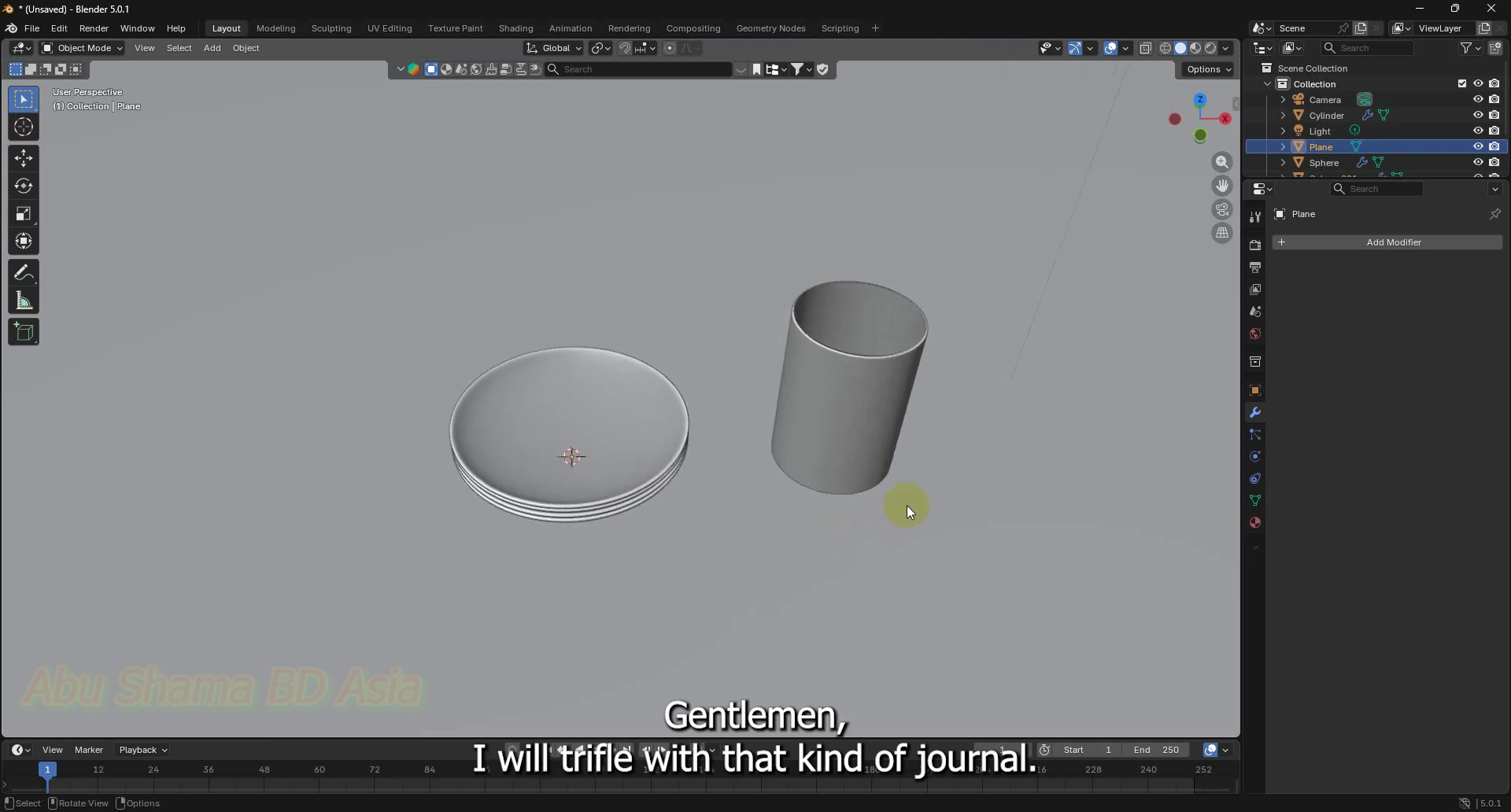
pyautogui.click(674, 449)
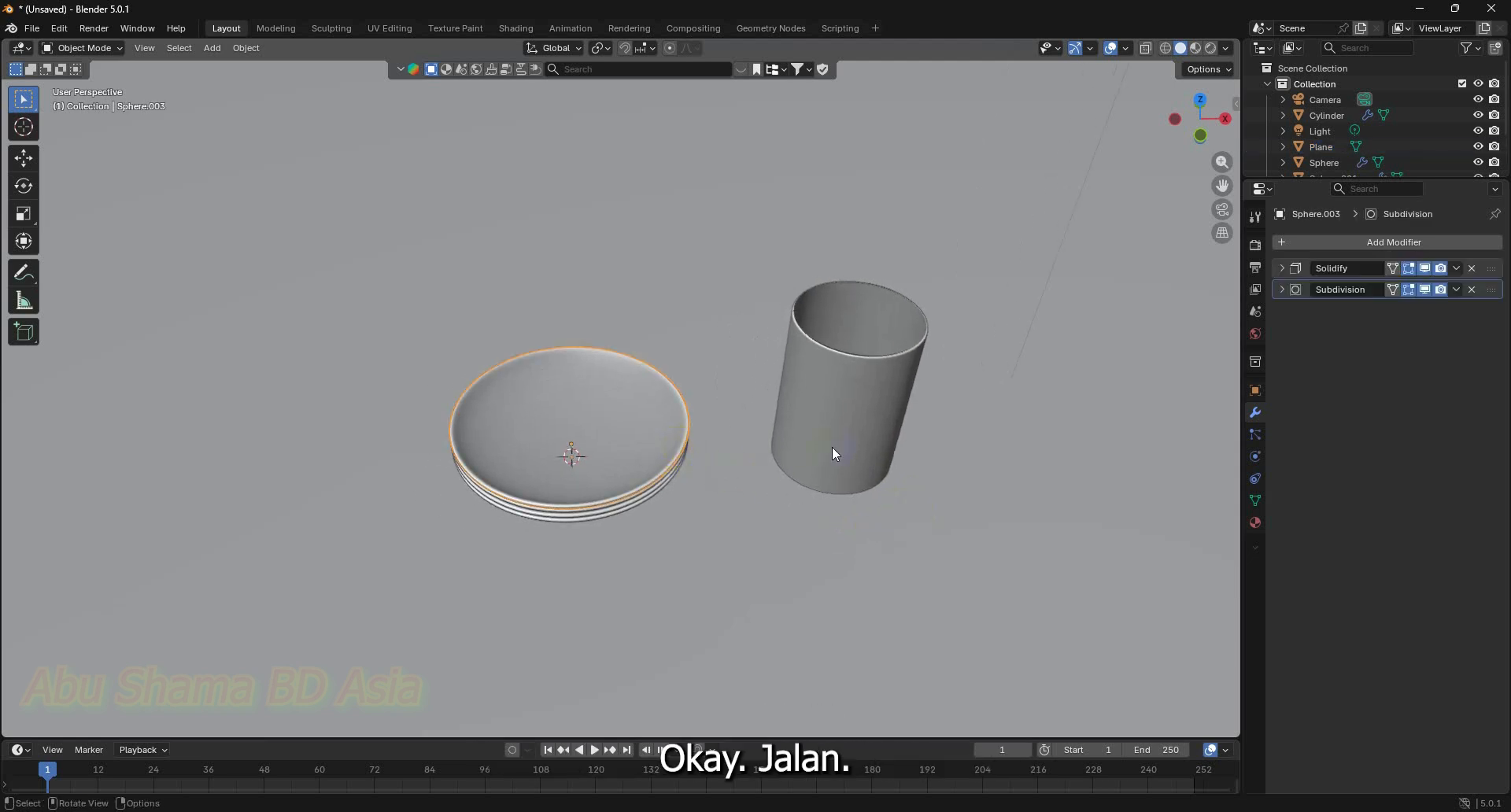
pyautogui.click(1196, 48)
pyautogui.scroll(1, 852, 488)
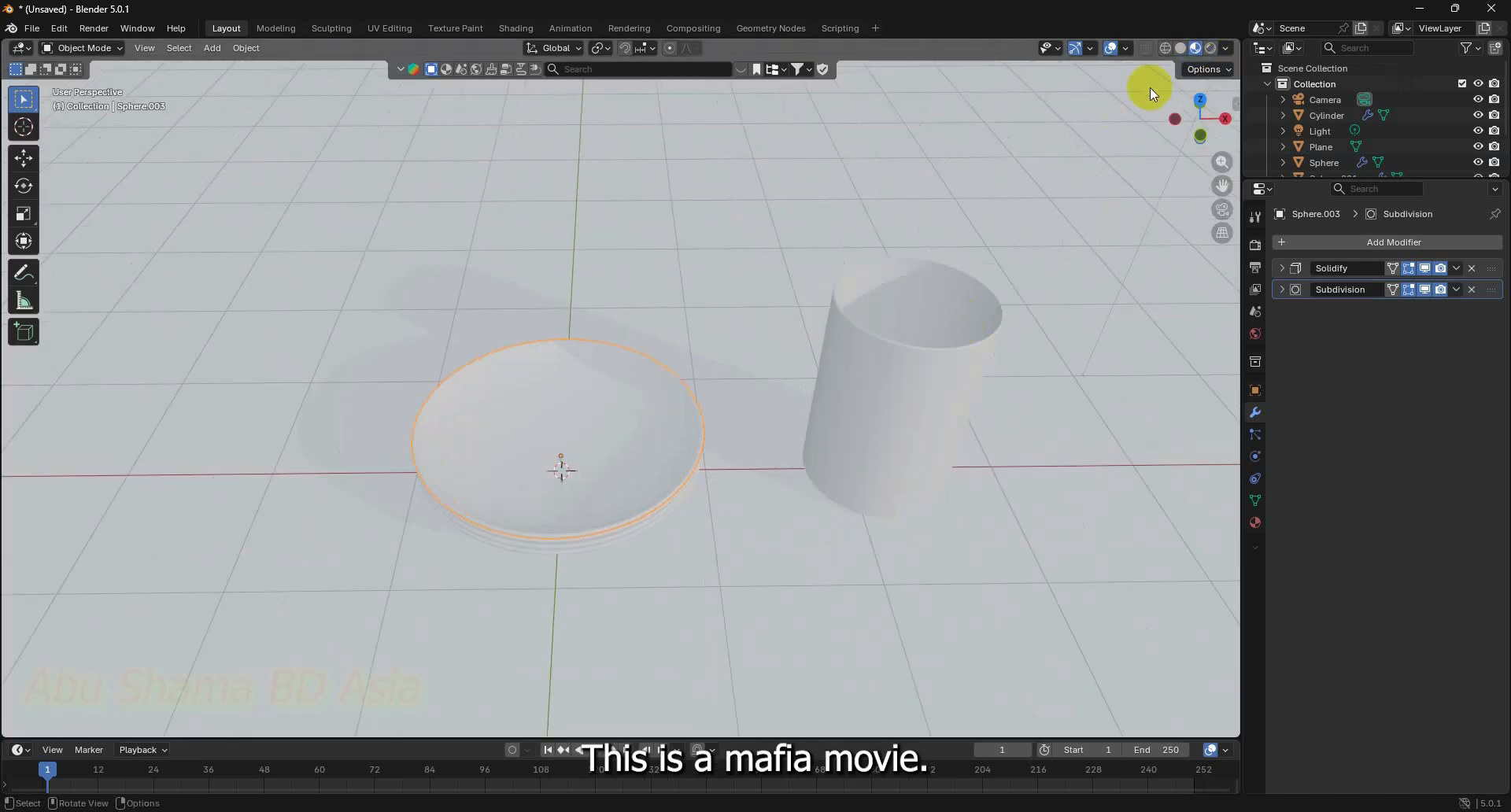
pyautogui.moveTo(753, 483); pyautogui.dragTo(773, 536, button='middle')
# Select the ground plane beneath the plates and cup and scale it down uniformly
pyautogui.click(783, 545)
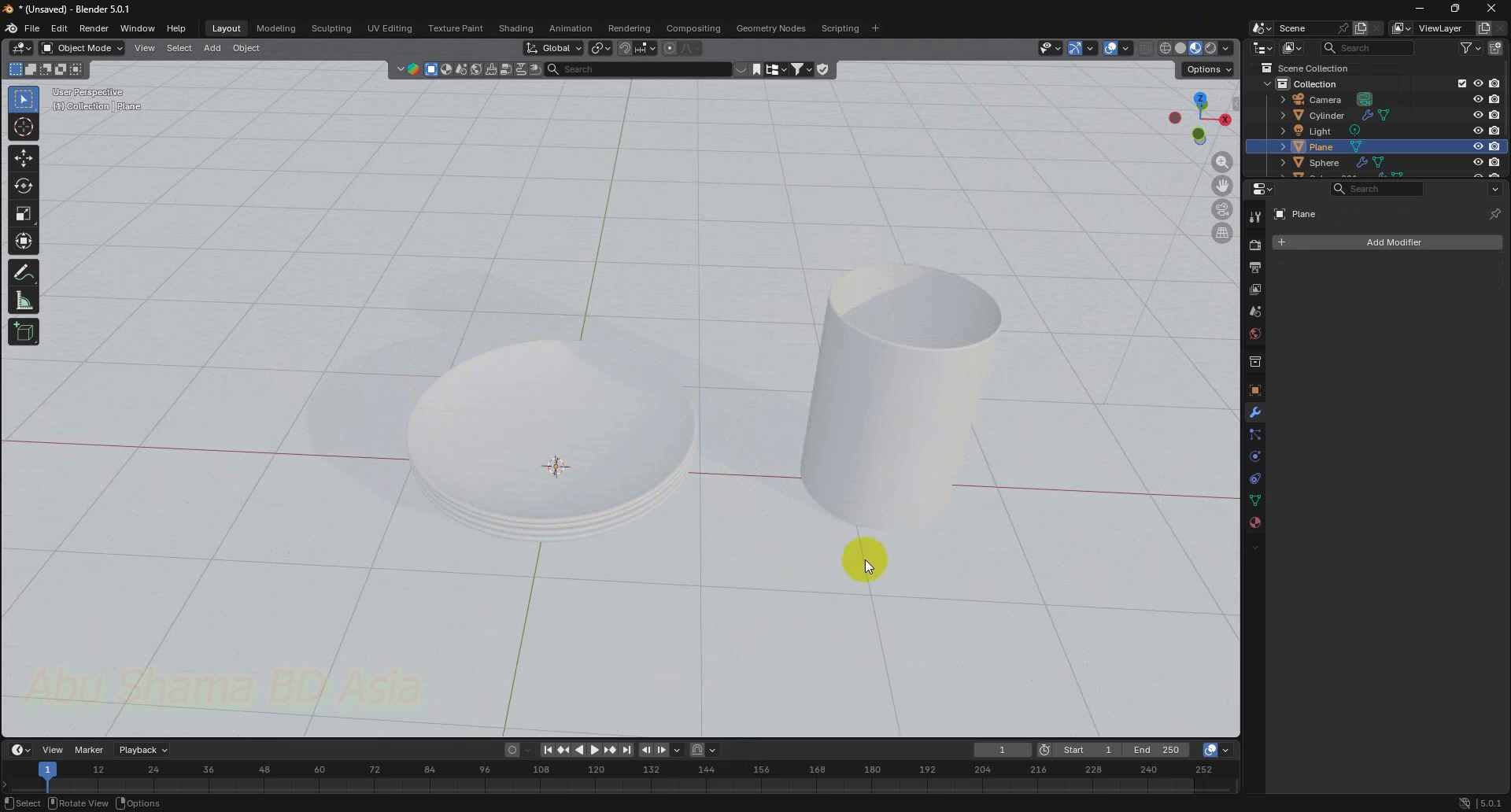
pyautogui.moveTo(866, 559); pyautogui.dragTo(1070, 497, button='middle')
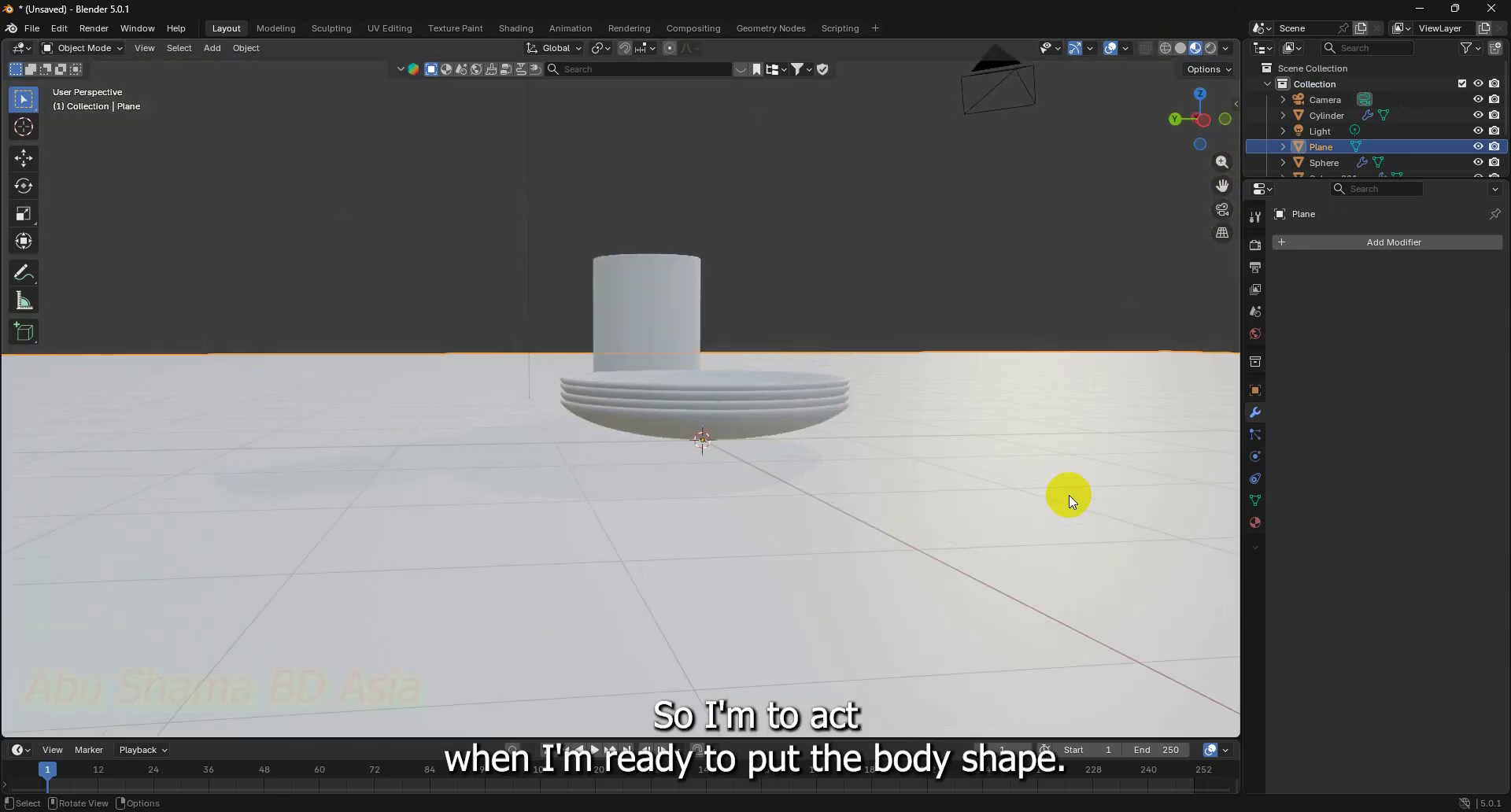
pyautogui.press('KP_1')
pyautogui.moveTo(883, 447); pyautogui.dragTo(886, 466, button='middle')
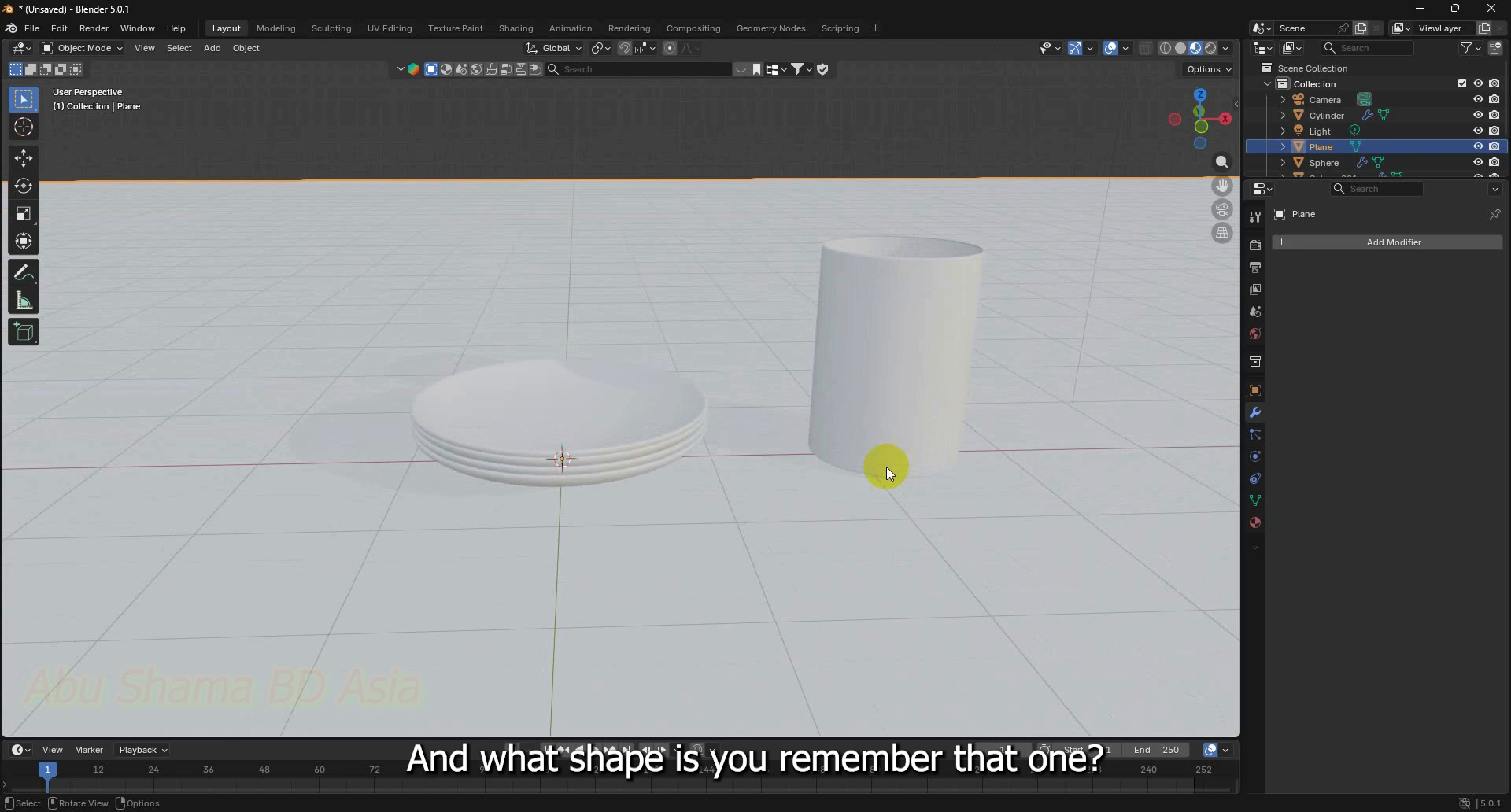
pyautogui.scroll(-8, 886, 466)
pyautogui.scroll(-3, 901, 471)
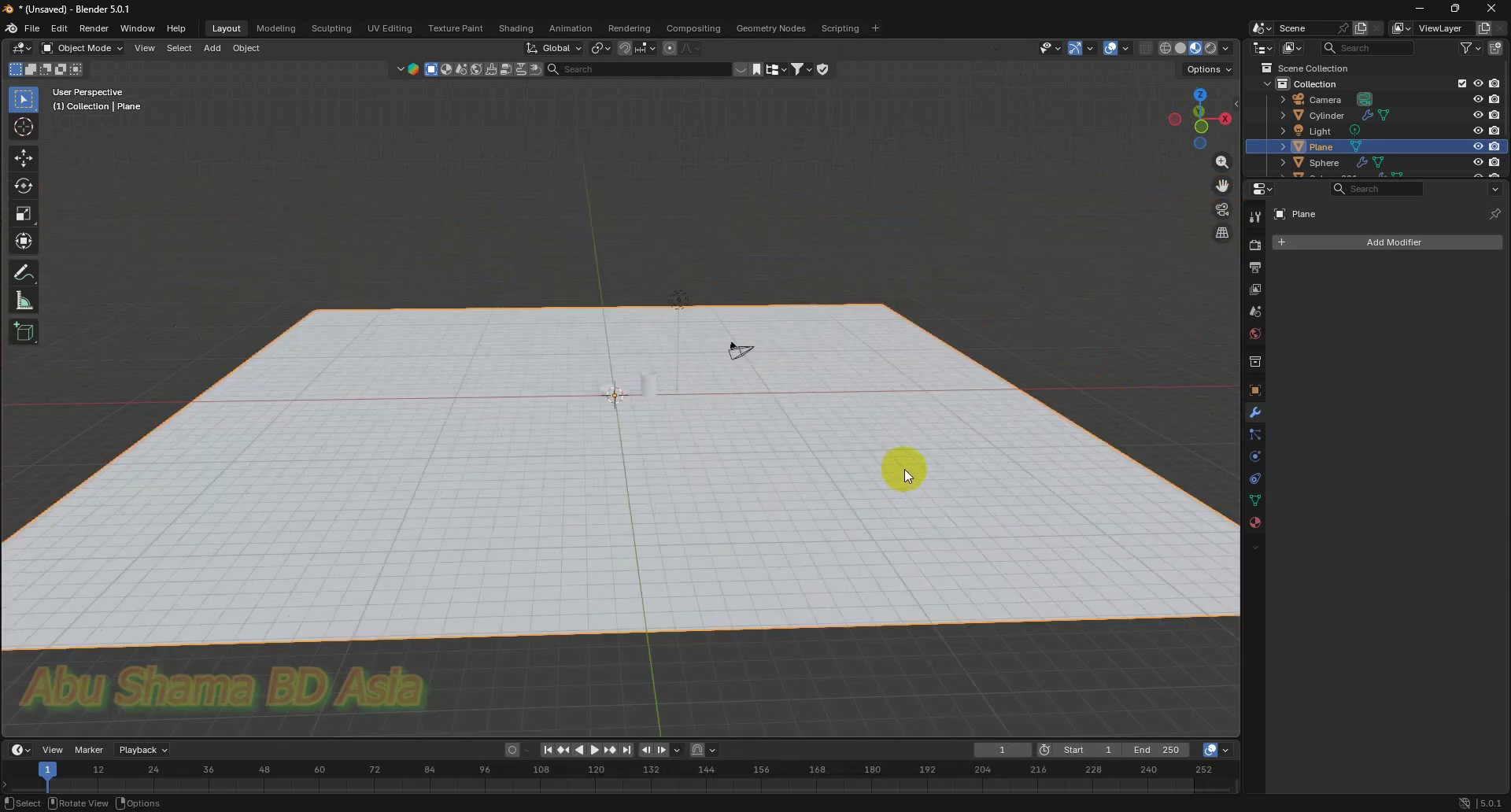
pyautogui.press('s')
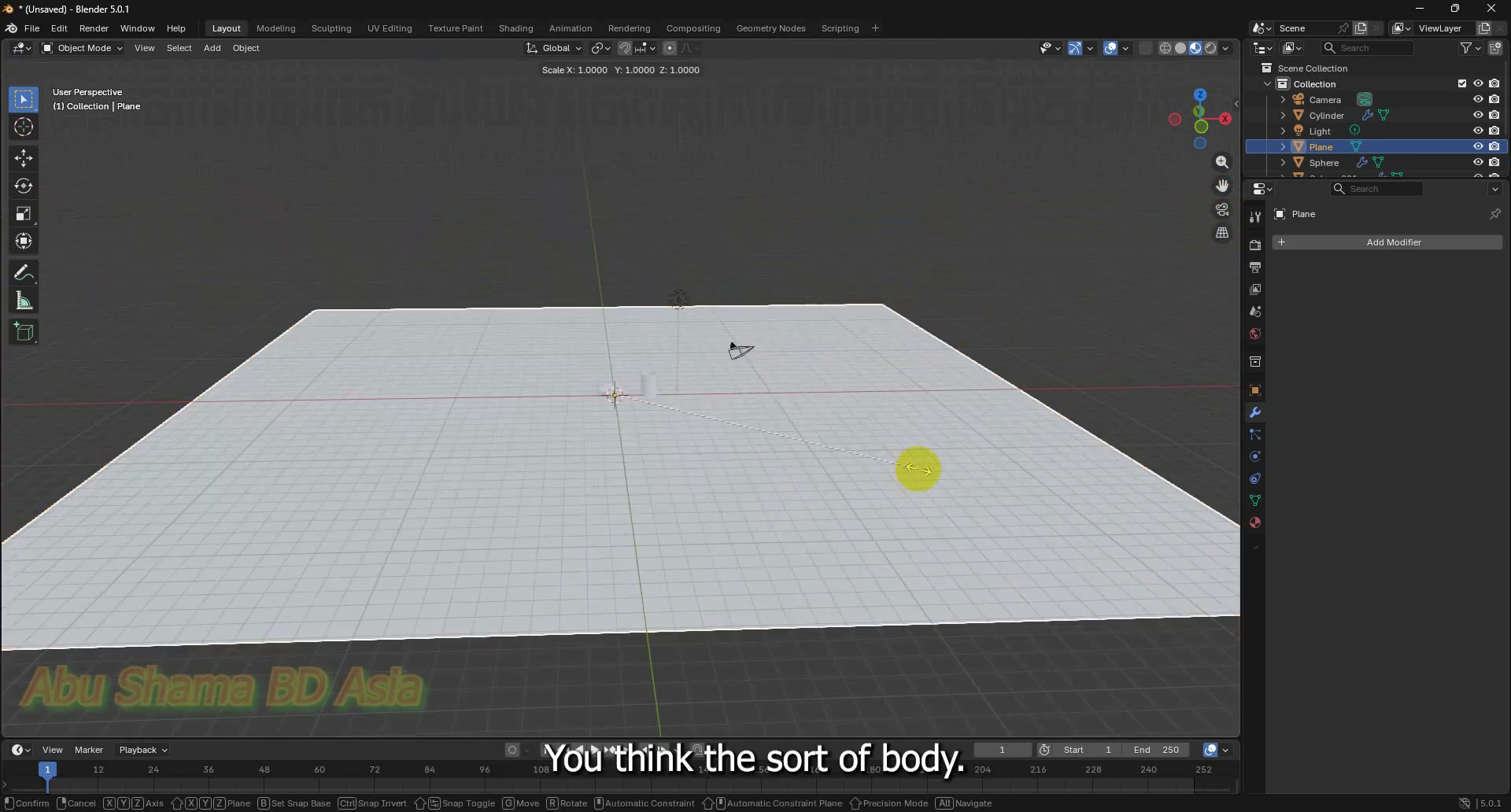
pyautogui.click(853, 441)
pyautogui.scroll(6, 853, 441)
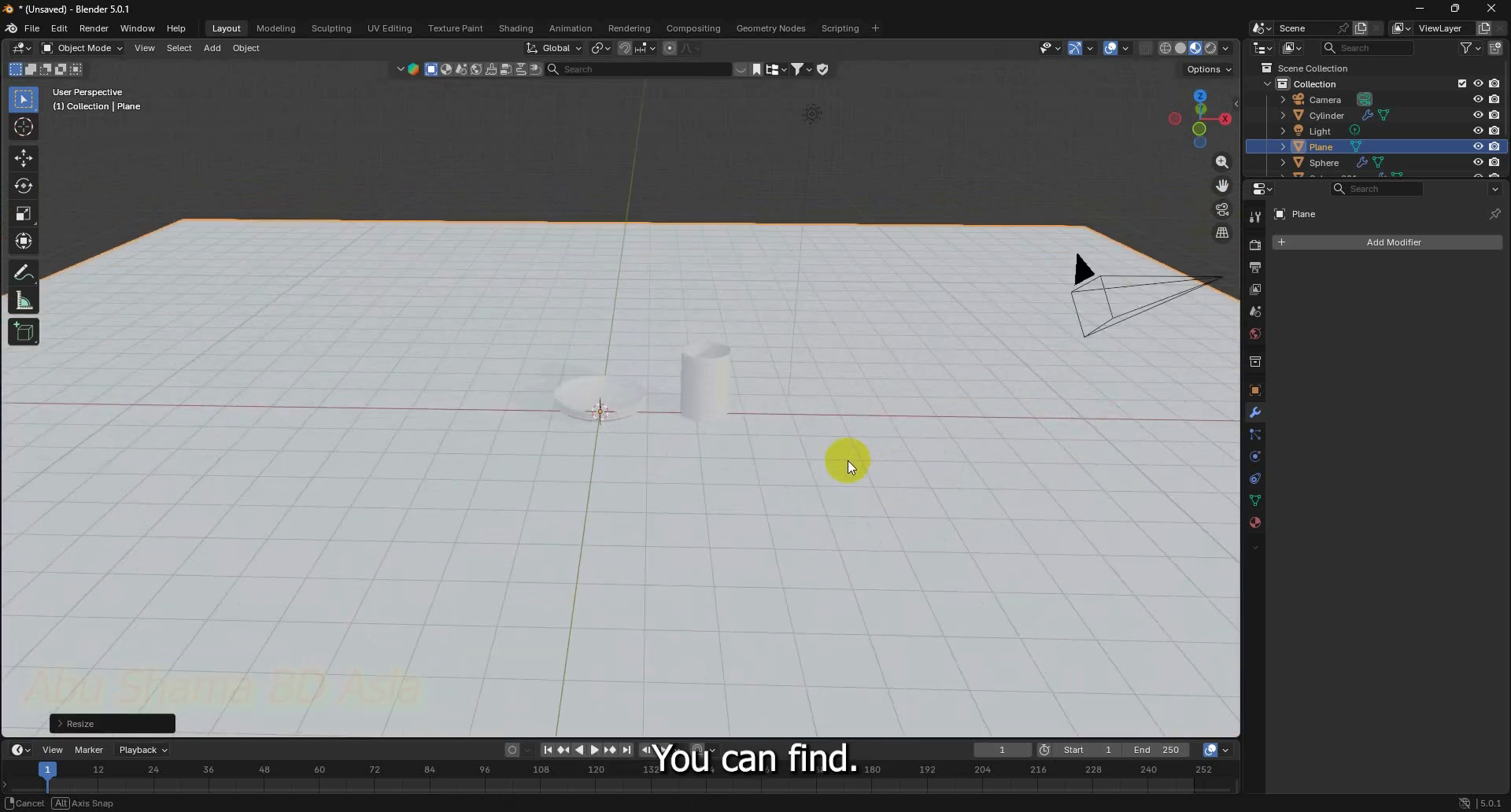
pyautogui.scroll(-2, 863, 454)
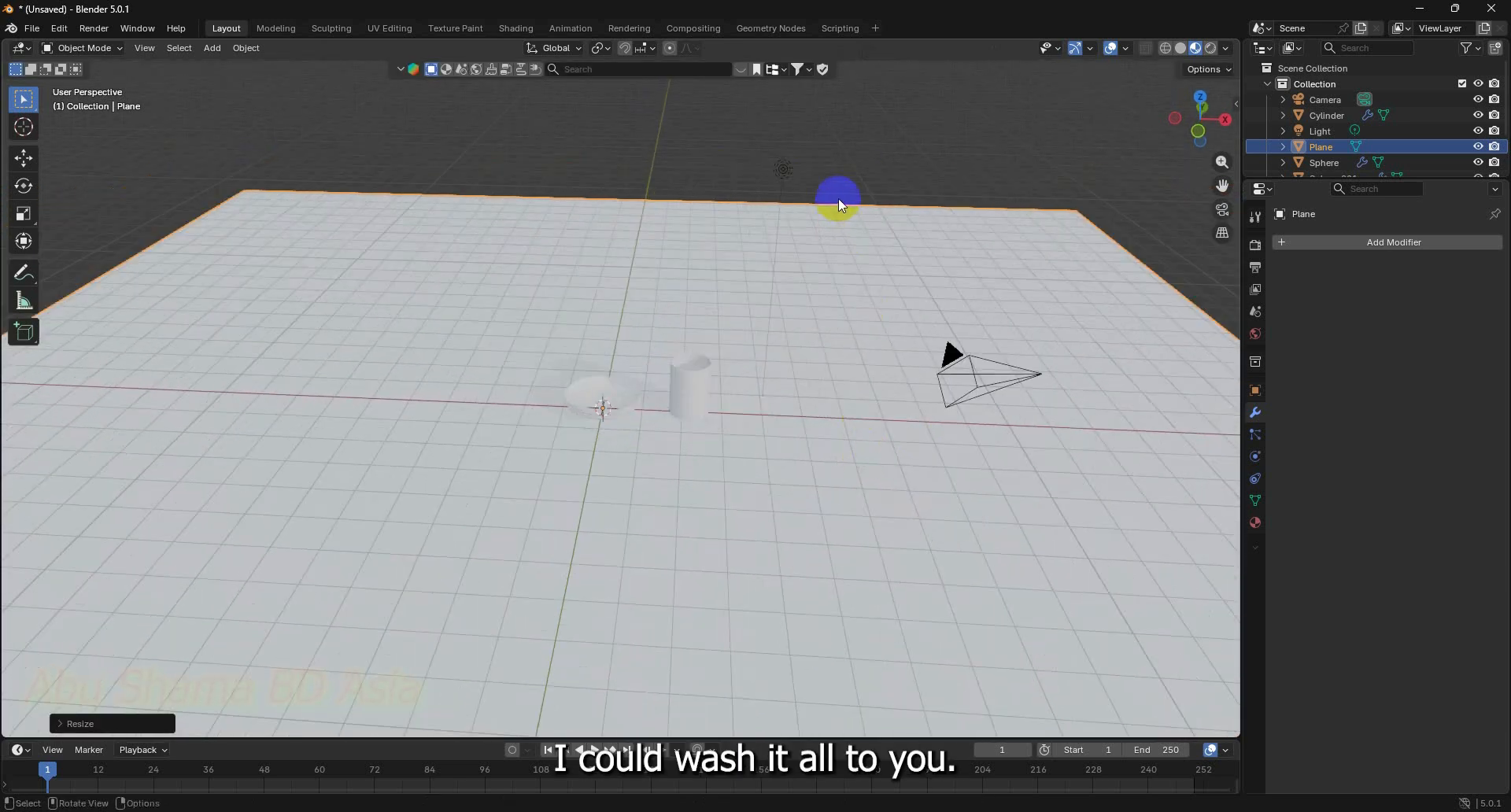
# Extrude the ground plane's far edge in Edit Mode and raise it along Z to form a back wall
pyautogui.press('Tab')
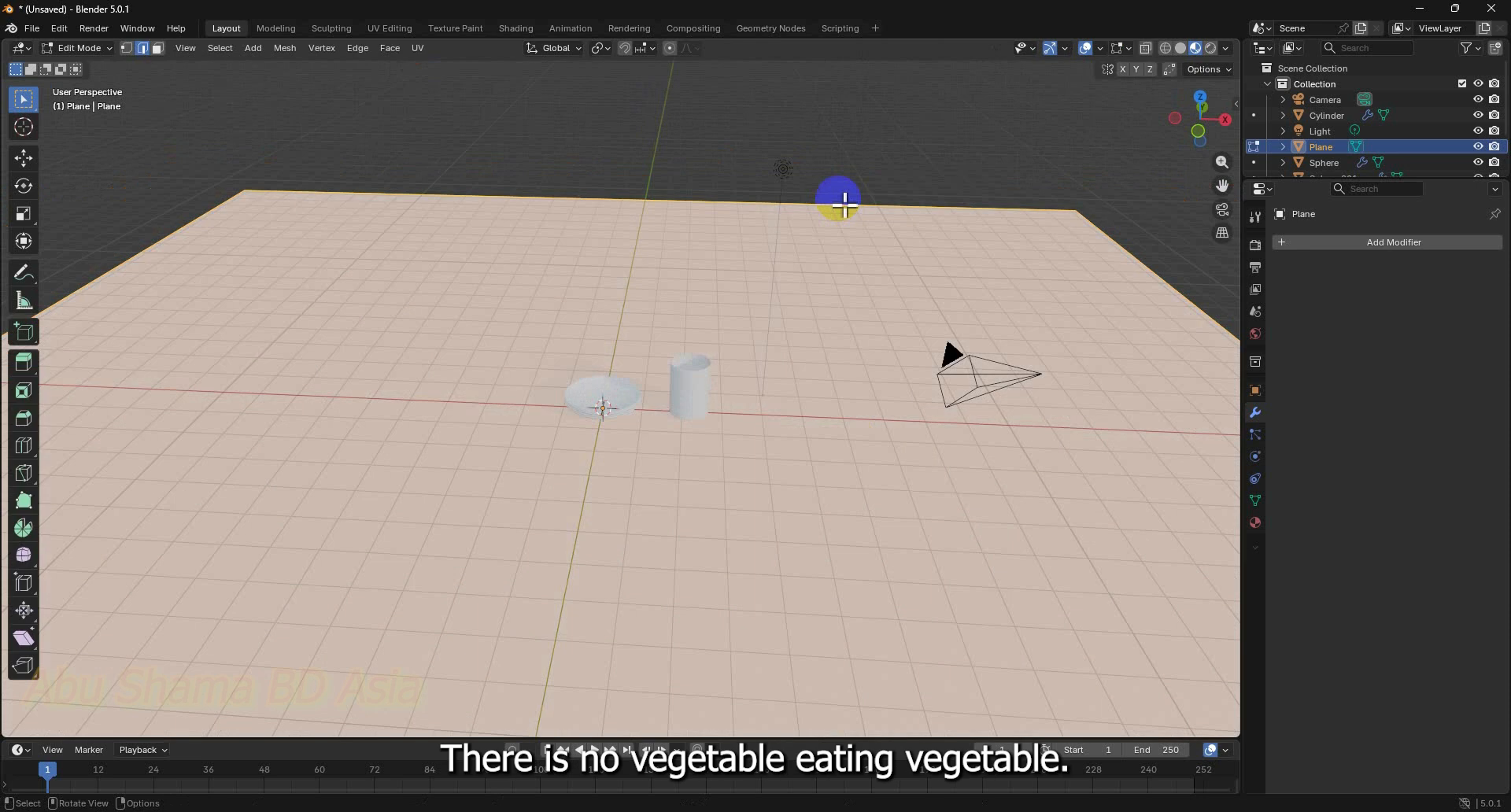
pyautogui.click(841, 207)
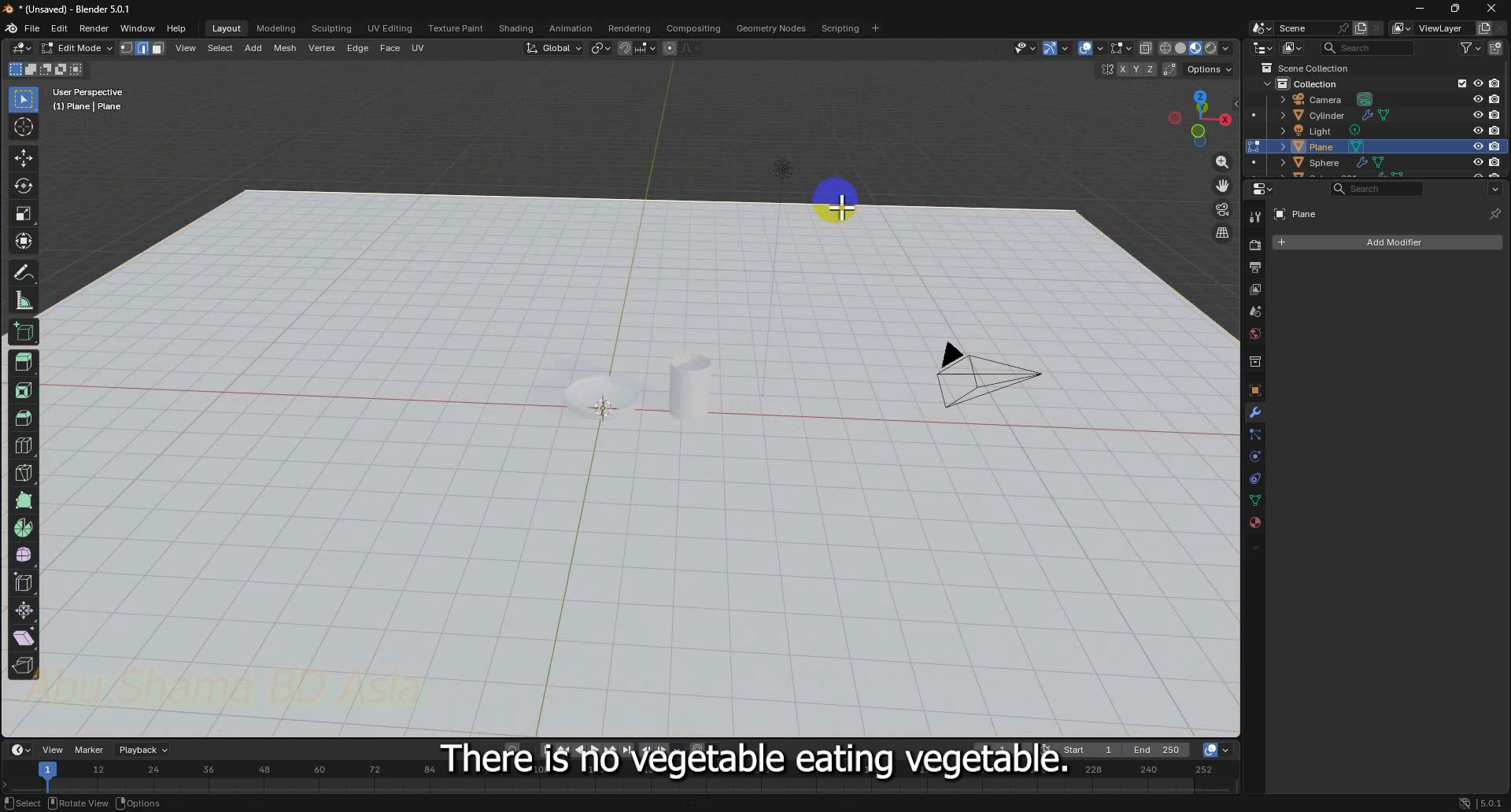
pyautogui.press('e')
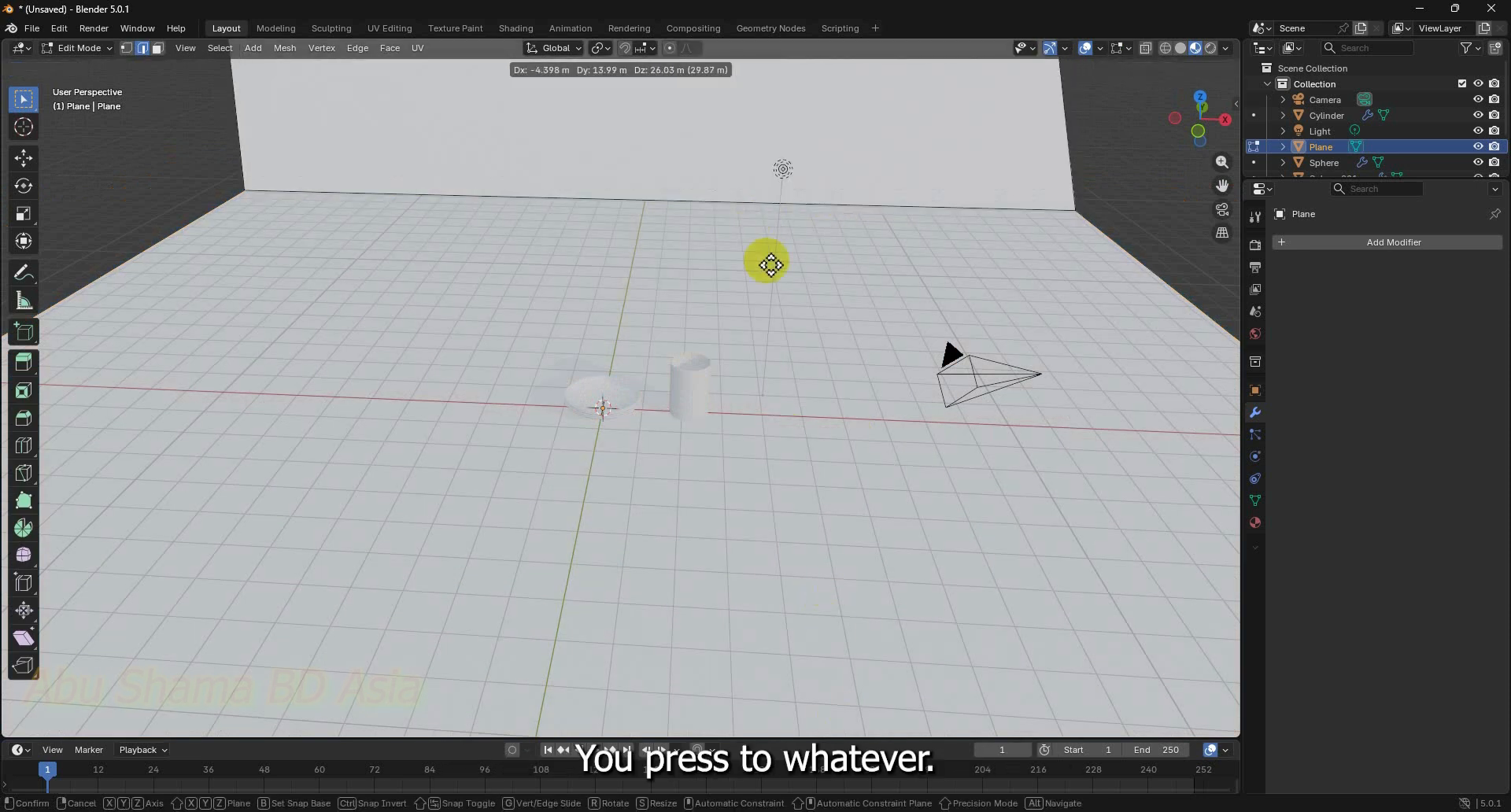
pyautogui.rightClick(862, 342)
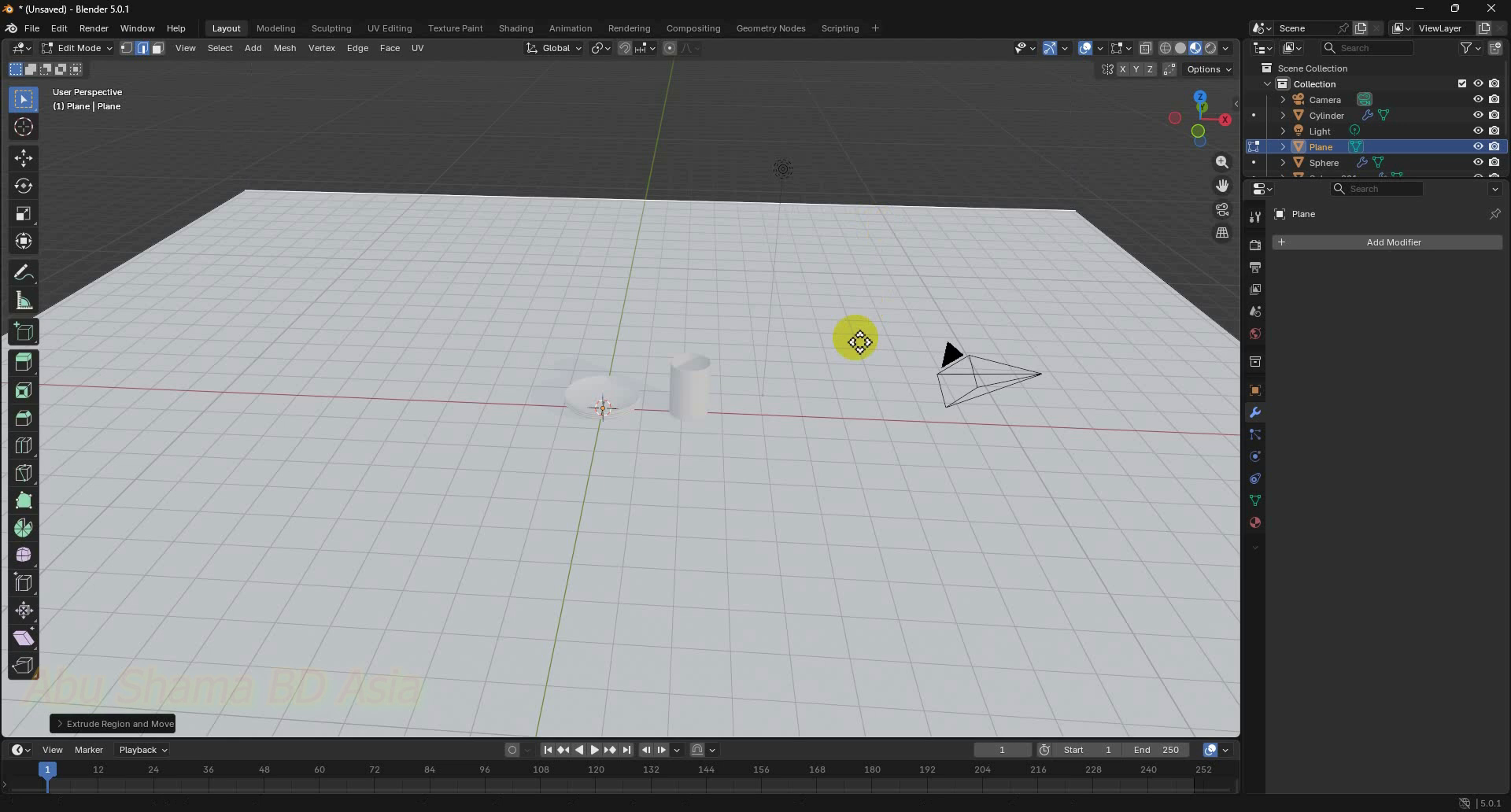
pyautogui.press('g')
pyautogui.press('z')
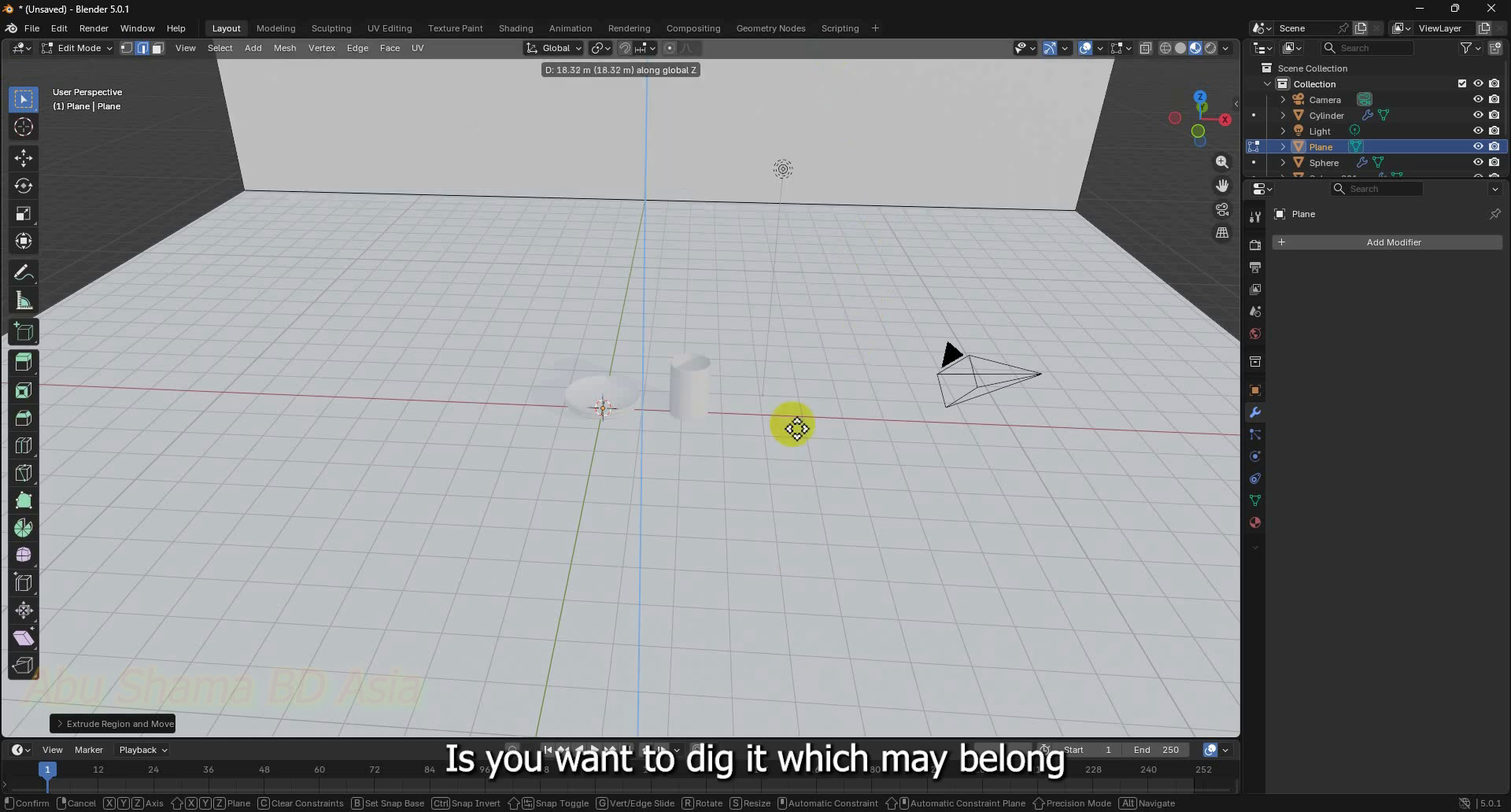
pyautogui.click(803, 102)
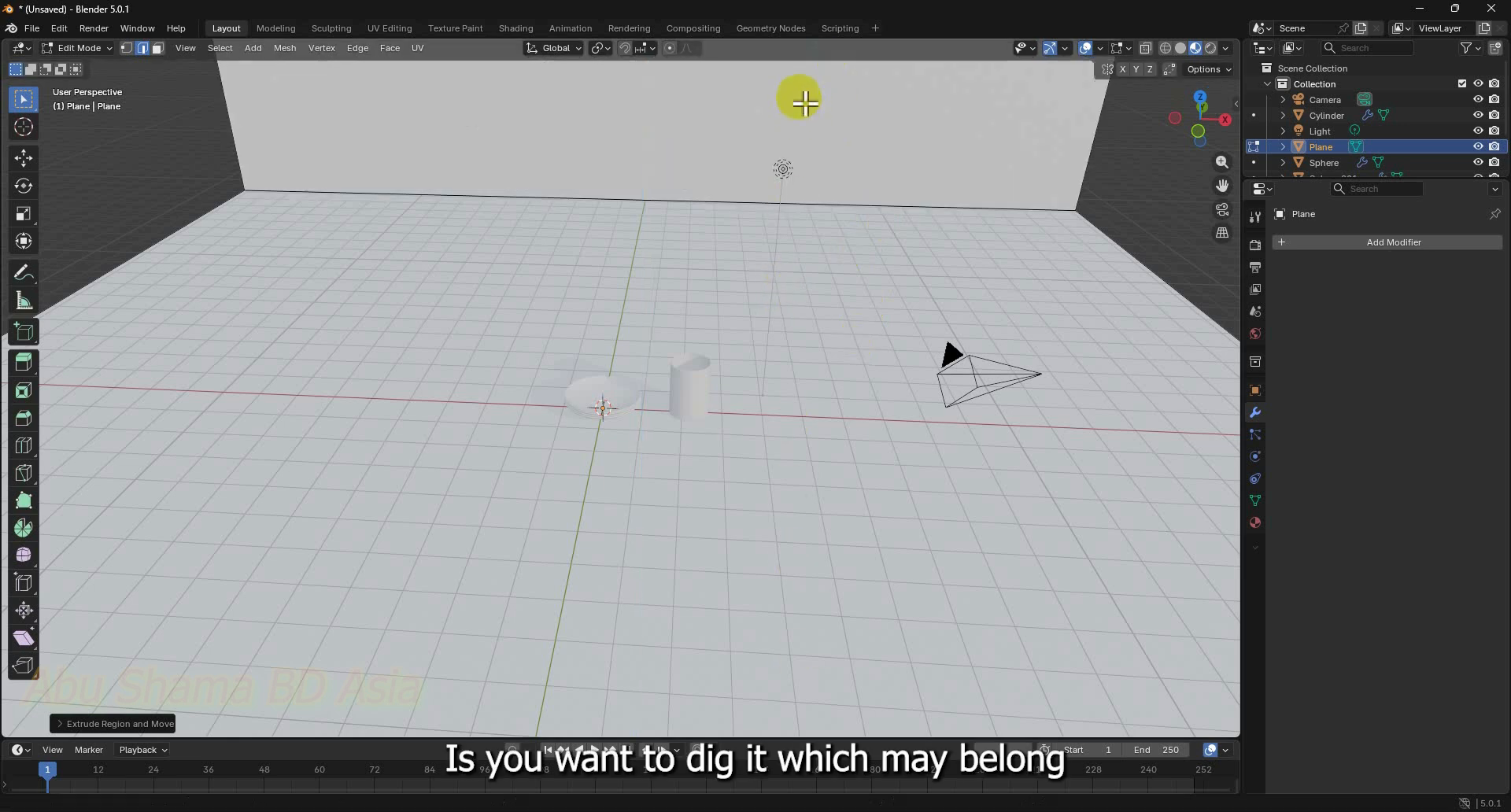
# Try to bevel the edge where the back wall meets the floor
pyautogui.click(893, 211)
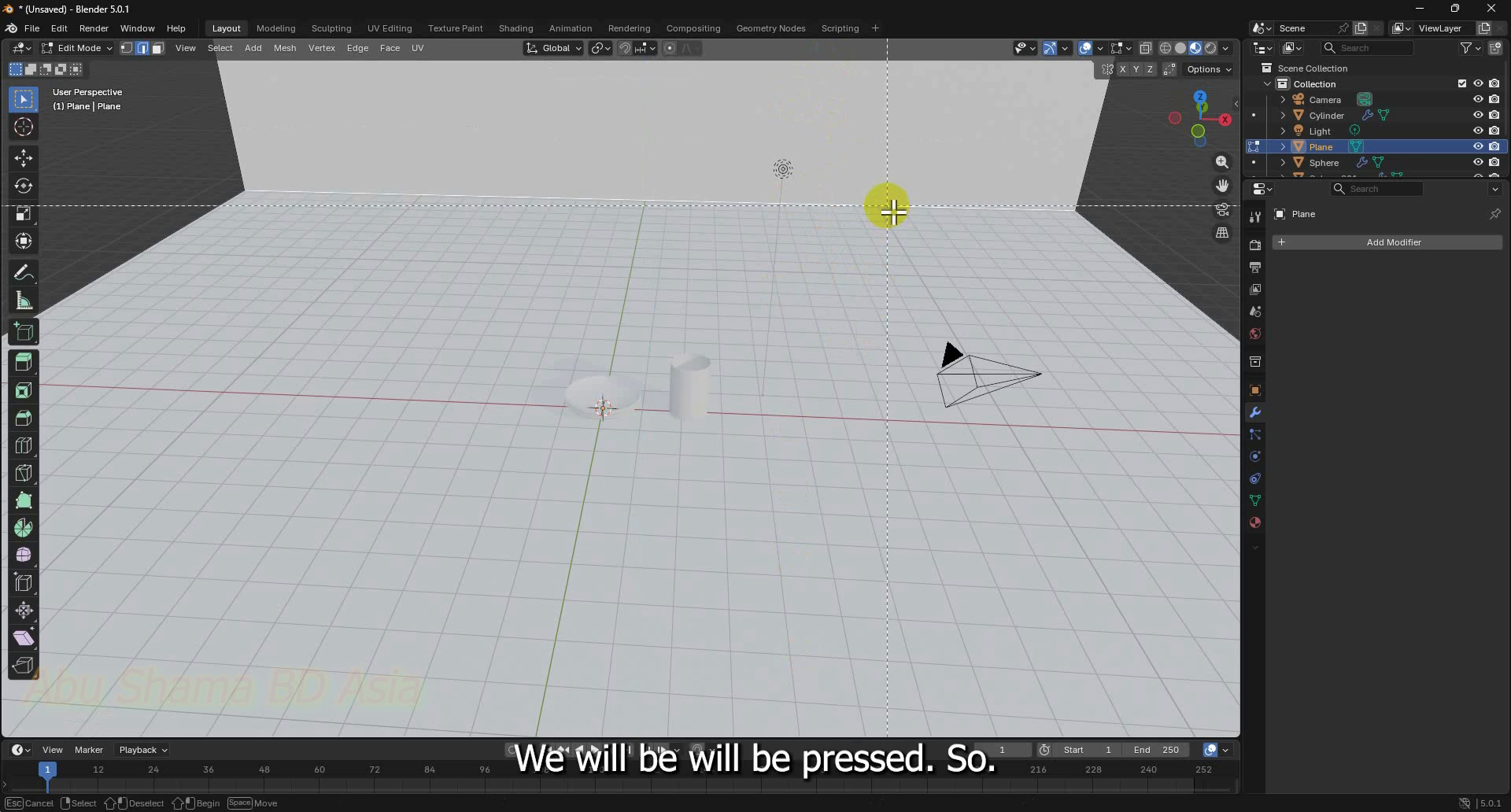
pyautogui.press('b')
pyautogui.rightClick(882, 240)
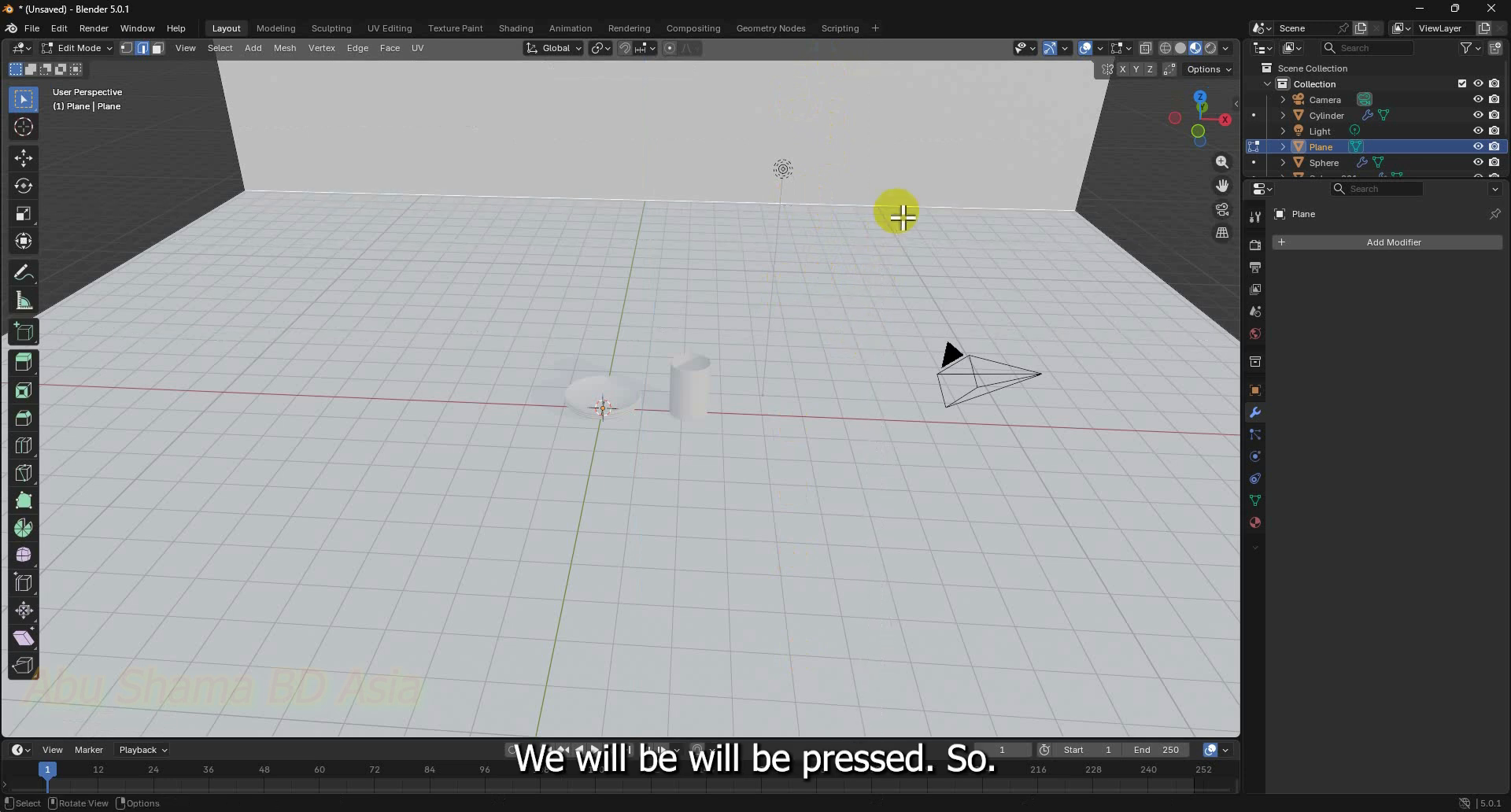
pyautogui.hotkey('ctrl', 'b')
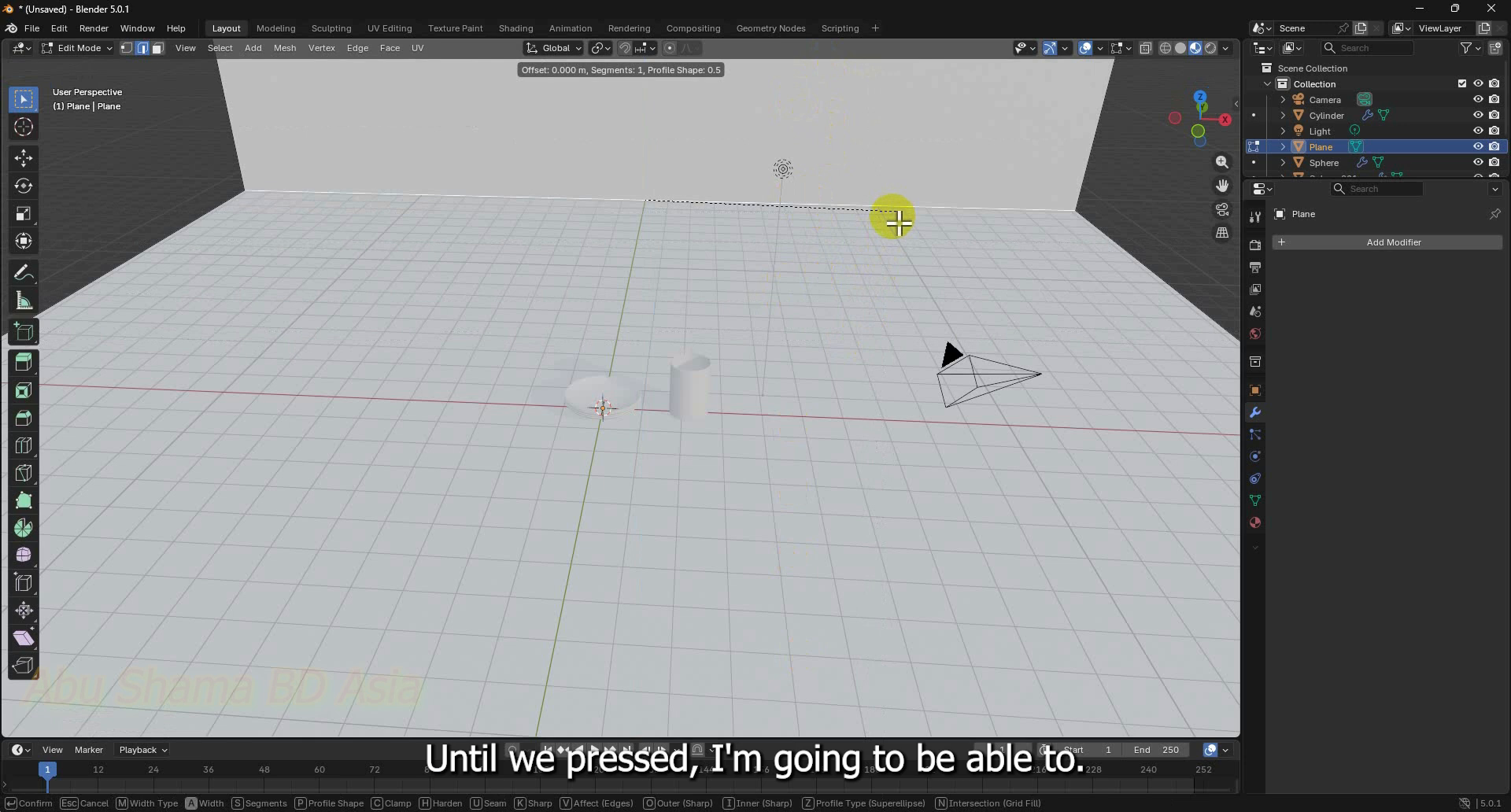
pyautogui.rightClick(921, 403)
pyautogui.press('ctrl')
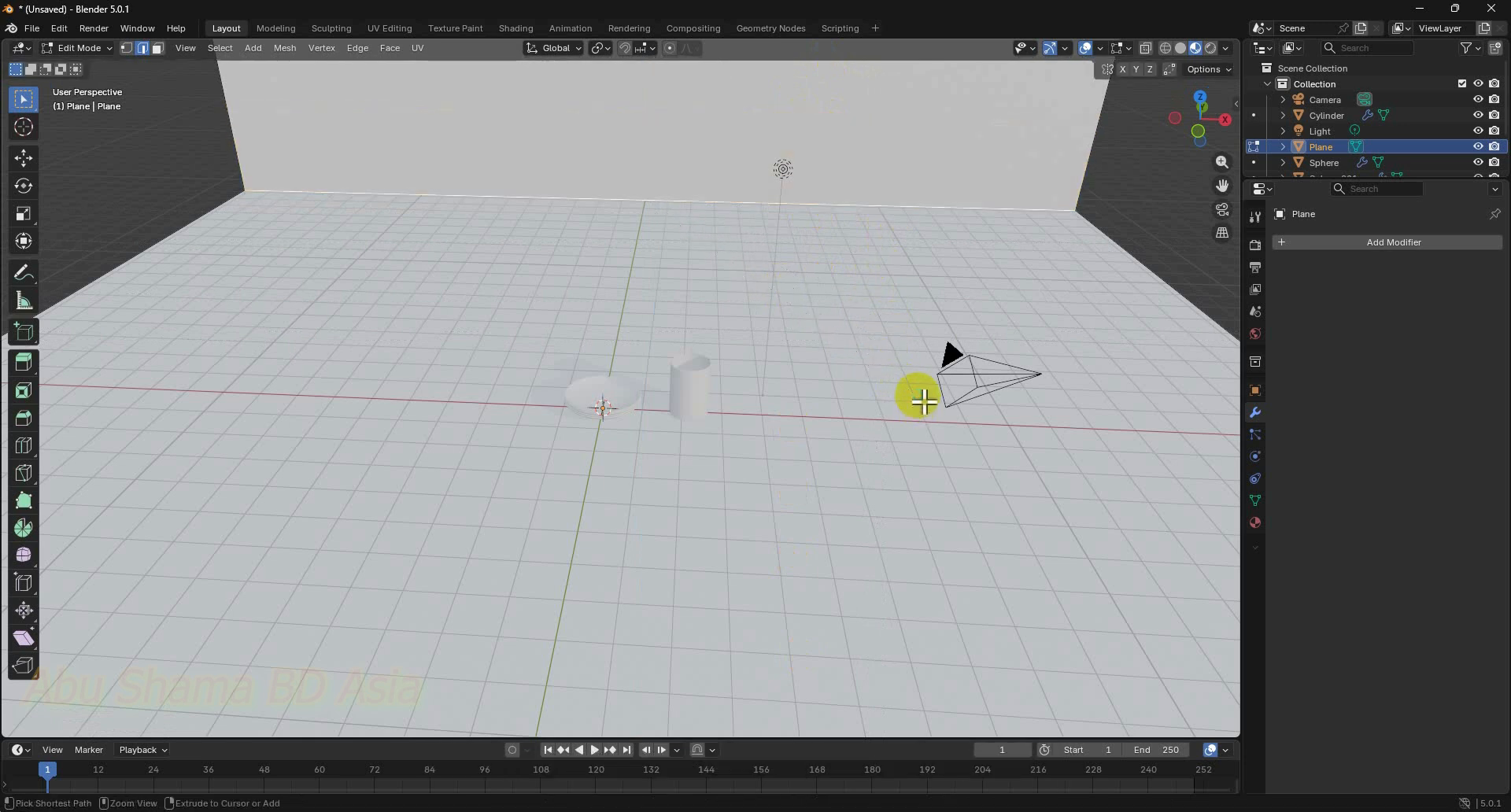
# Undo the back wall extrusion on the ground plane
pyautogui.hotkey('ctrl', 'z')
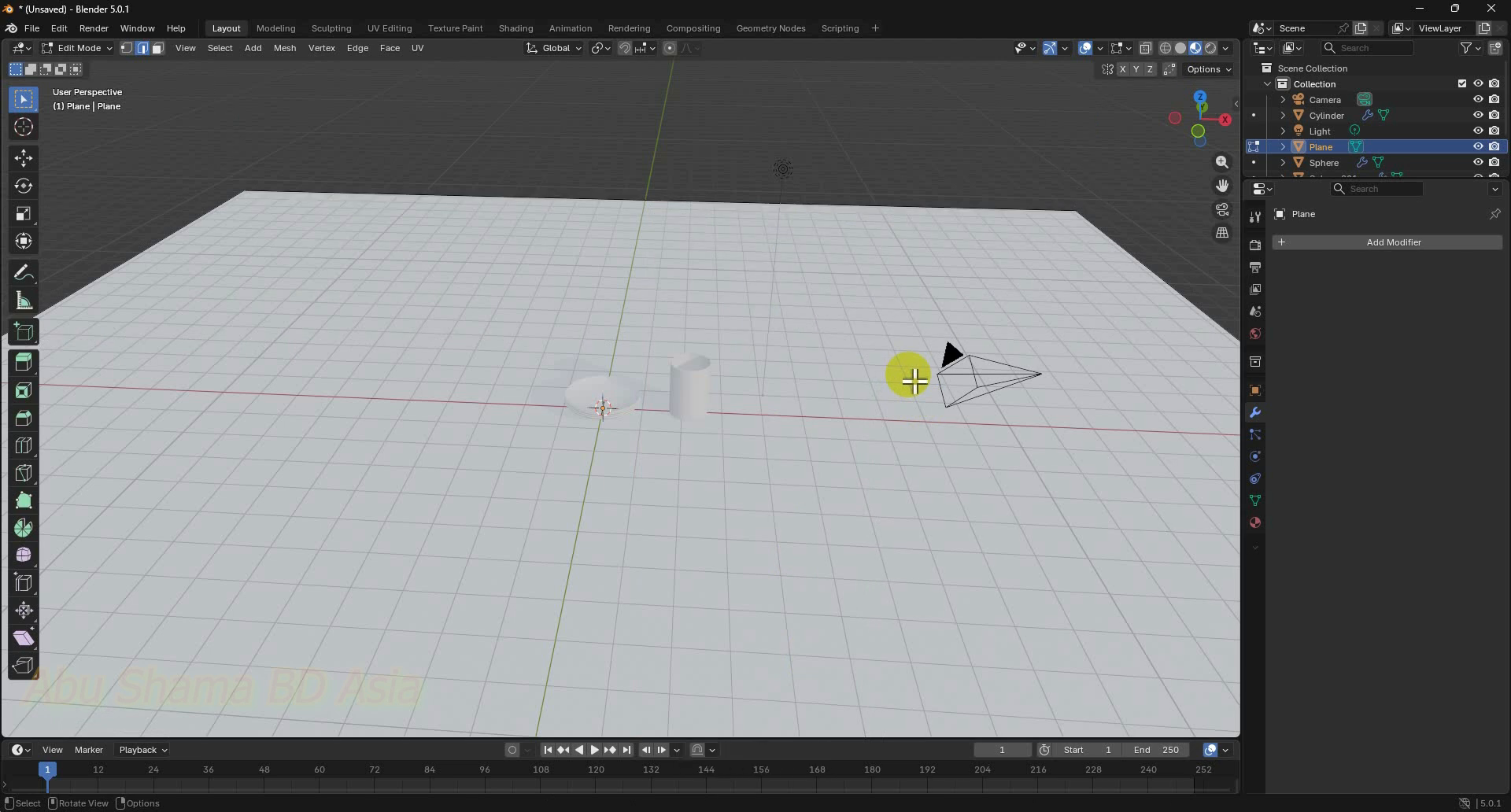
pyautogui.press('ctrl')
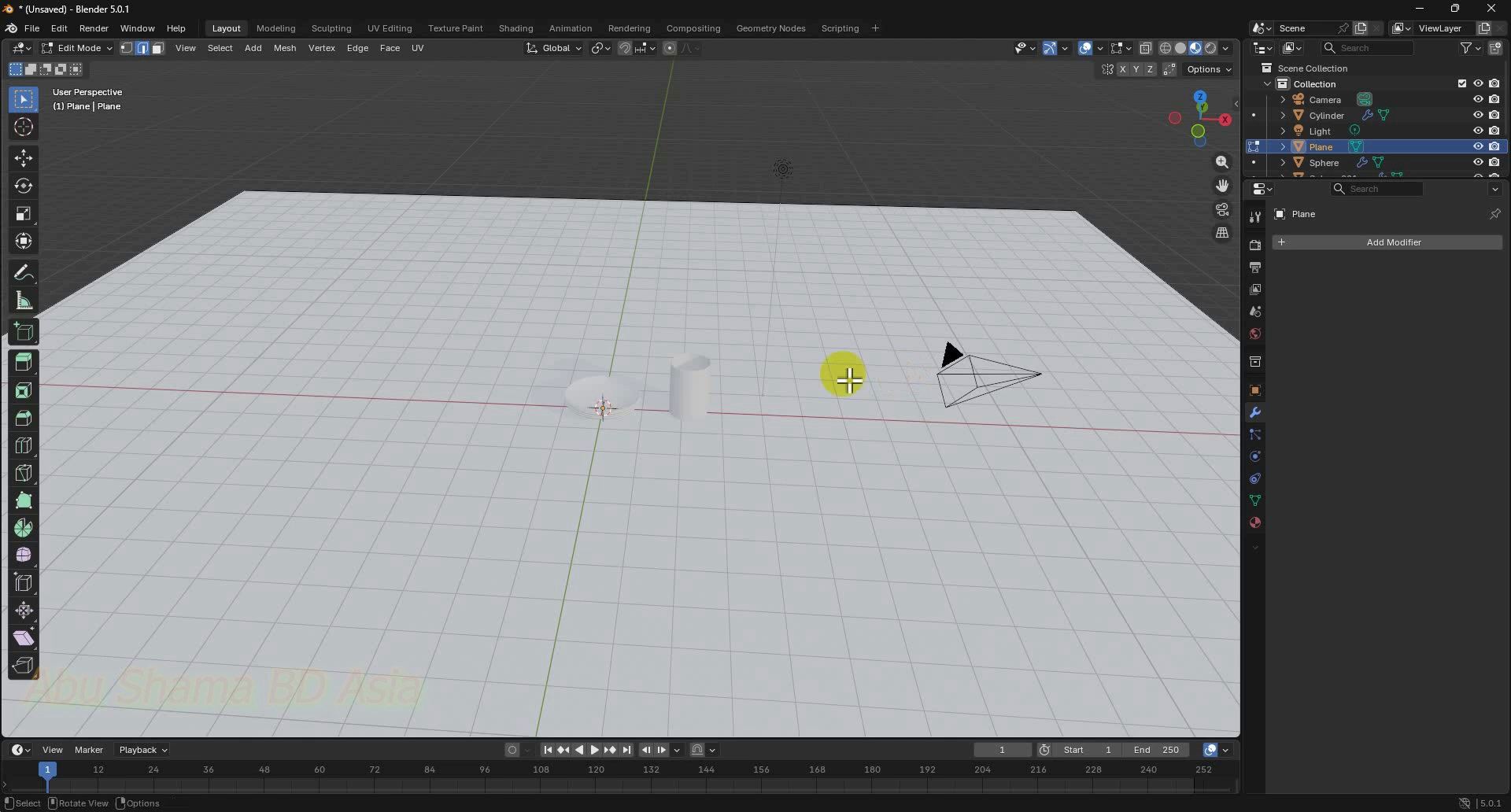
pyautogui.press('ctrl')
# Return to Object Mode and apply all transforms to the ground plane
pyautogui.moveTo(850, 438); pyautogui.dragTo(1150, 421, button='middle')
pyautogui.scroll(3, 1102, 425)
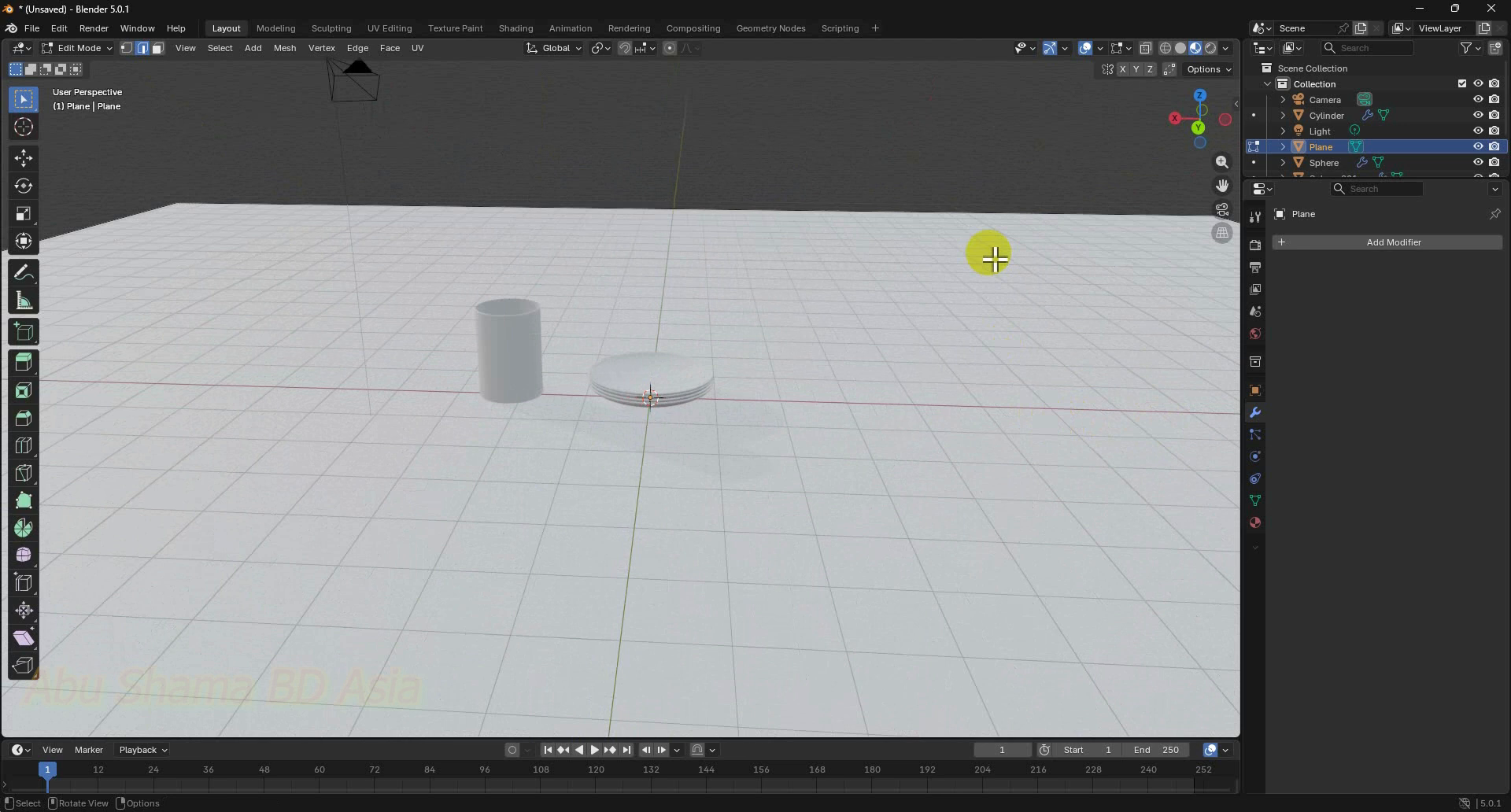
pyautogui.press('Tab')
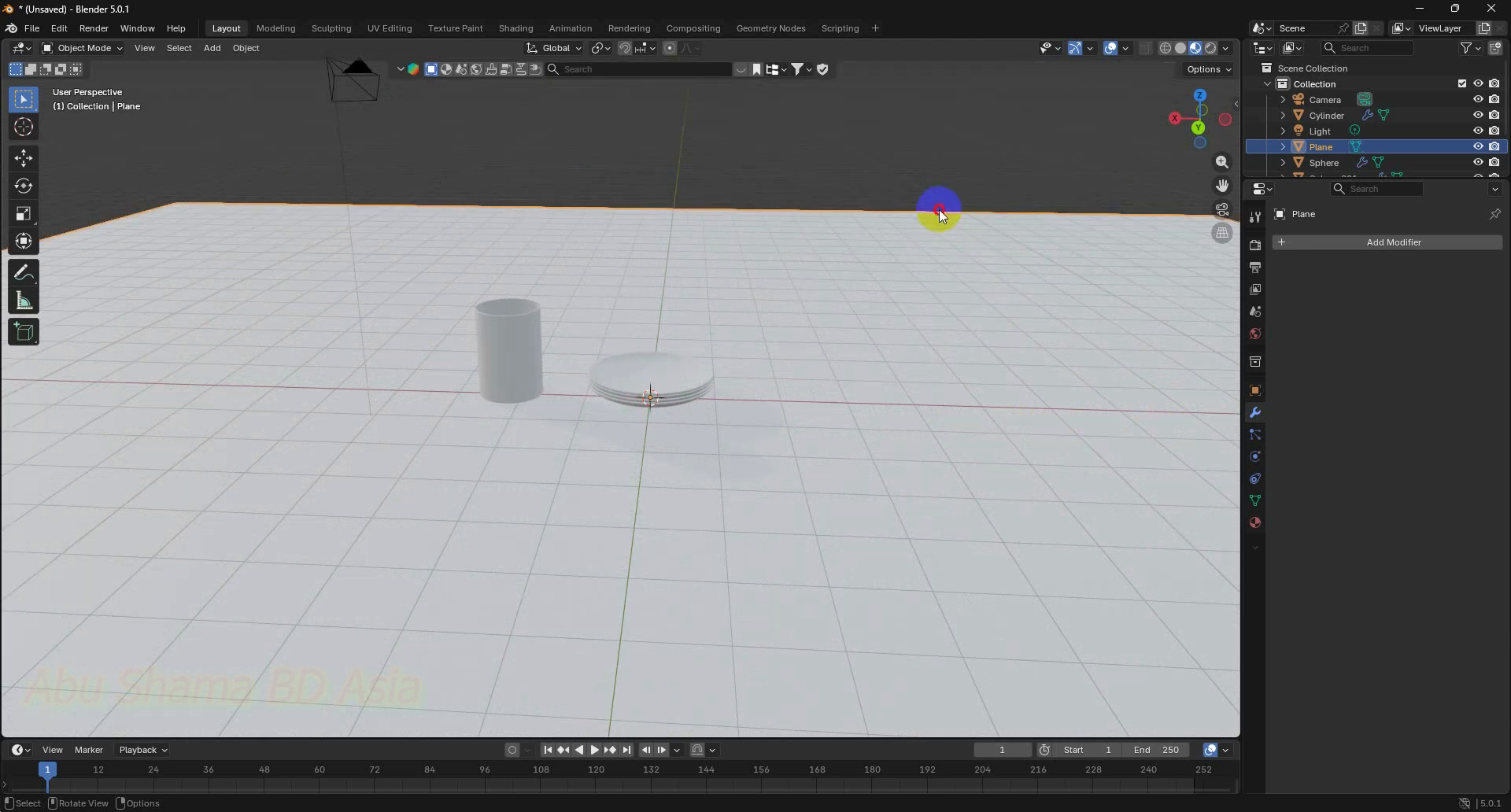
pyautogui.hotkey('ctrl', 'a')
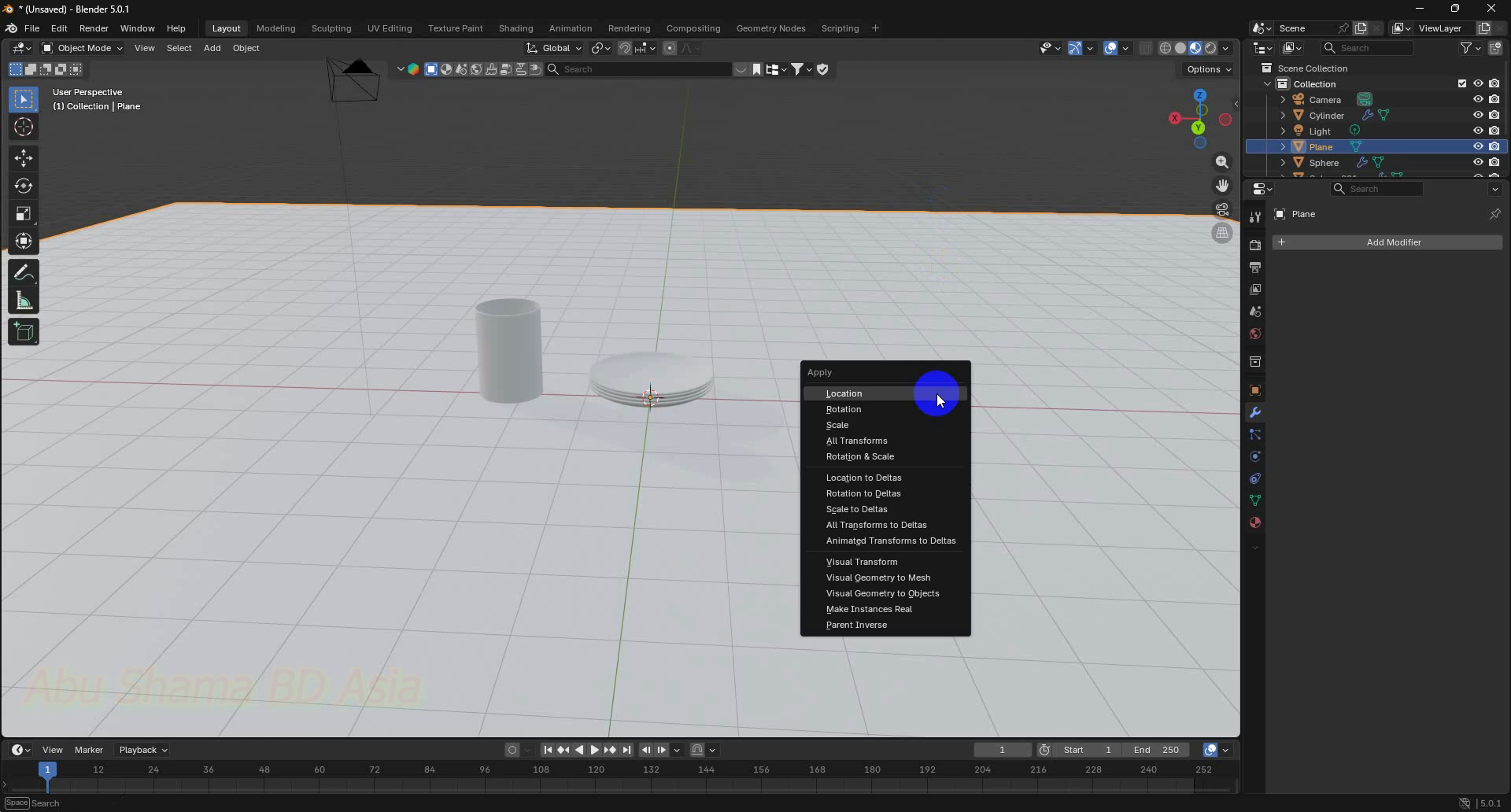
pyautogui.click(905, 440)
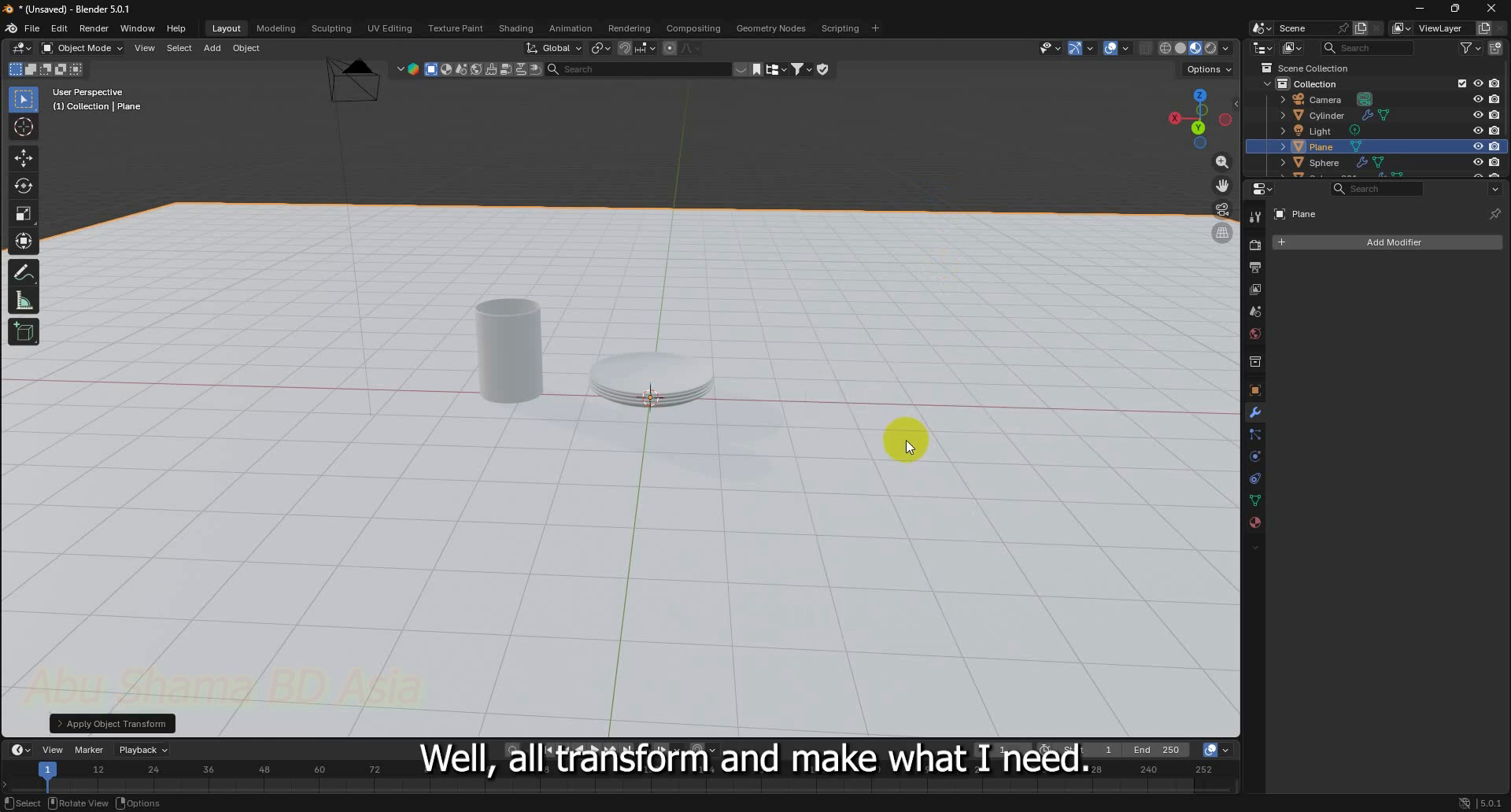
# Extrude the ground plane's far edge straight up along Z in Edit Mode to create a tall backdrop wall
pyautogui.press('KP_1')
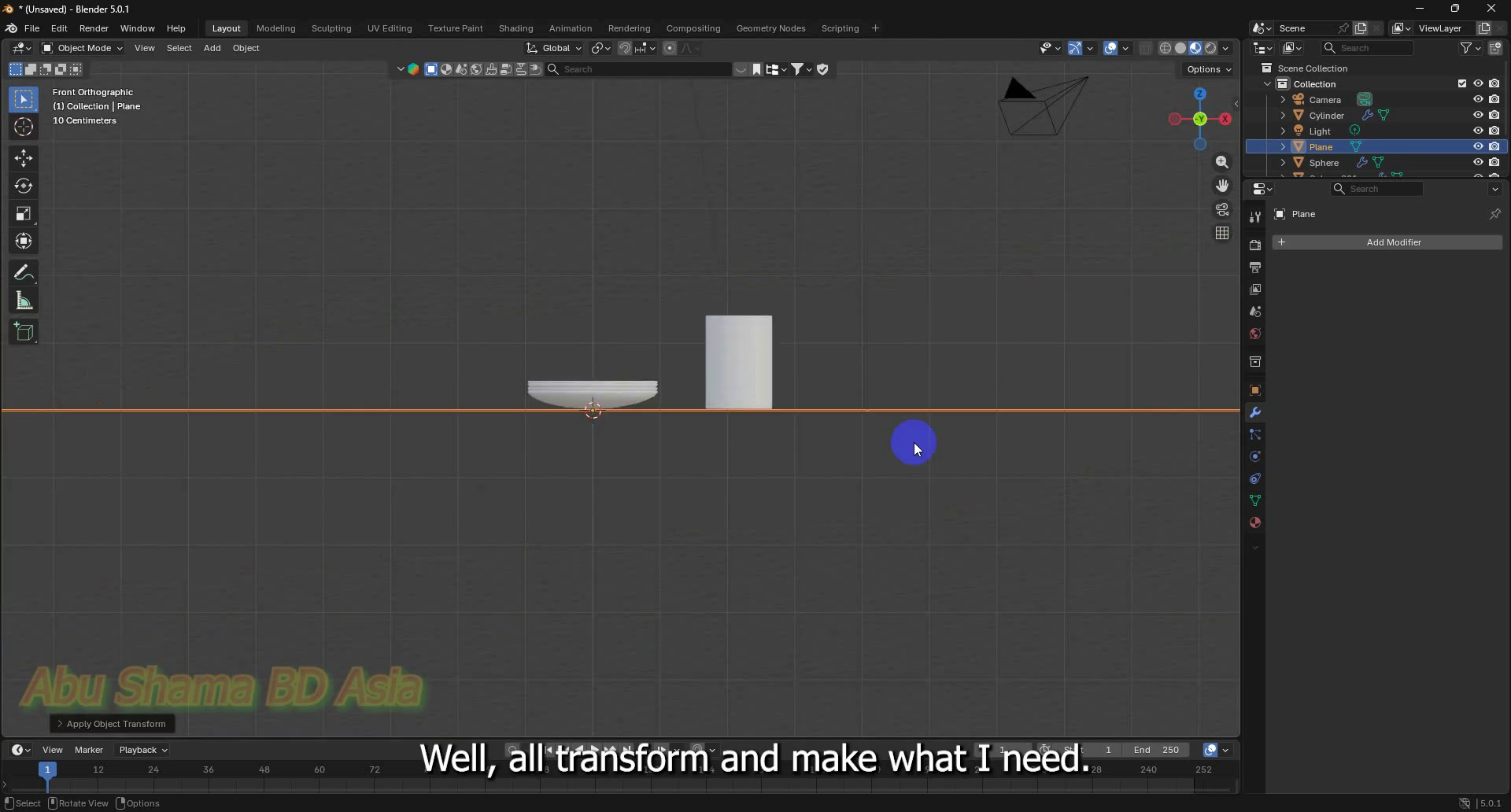
pyautogui.moveTo(913, 441); pyautogui.dragTo(842, 441, button='middle')
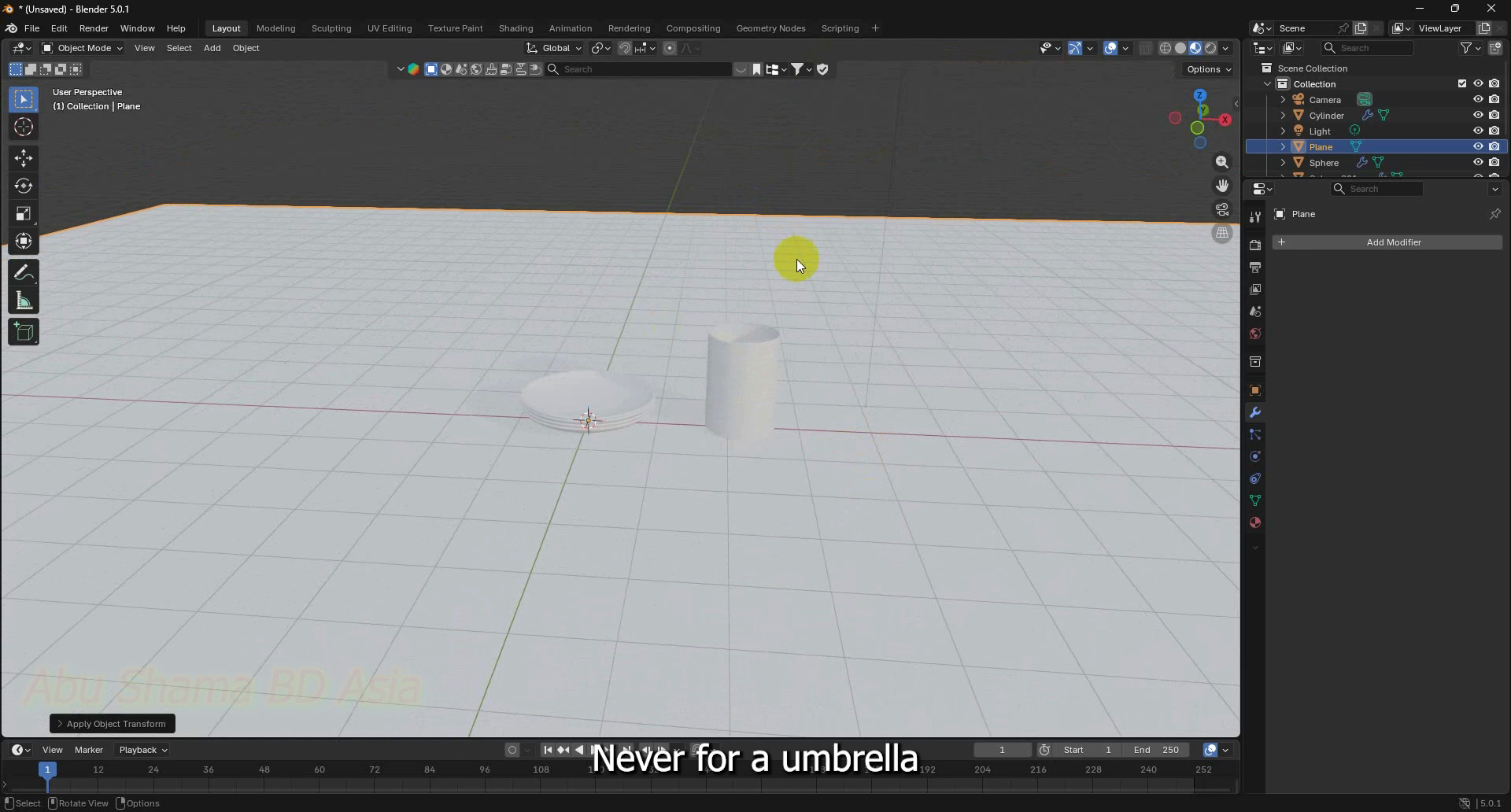
pyautogui.press('Tab')
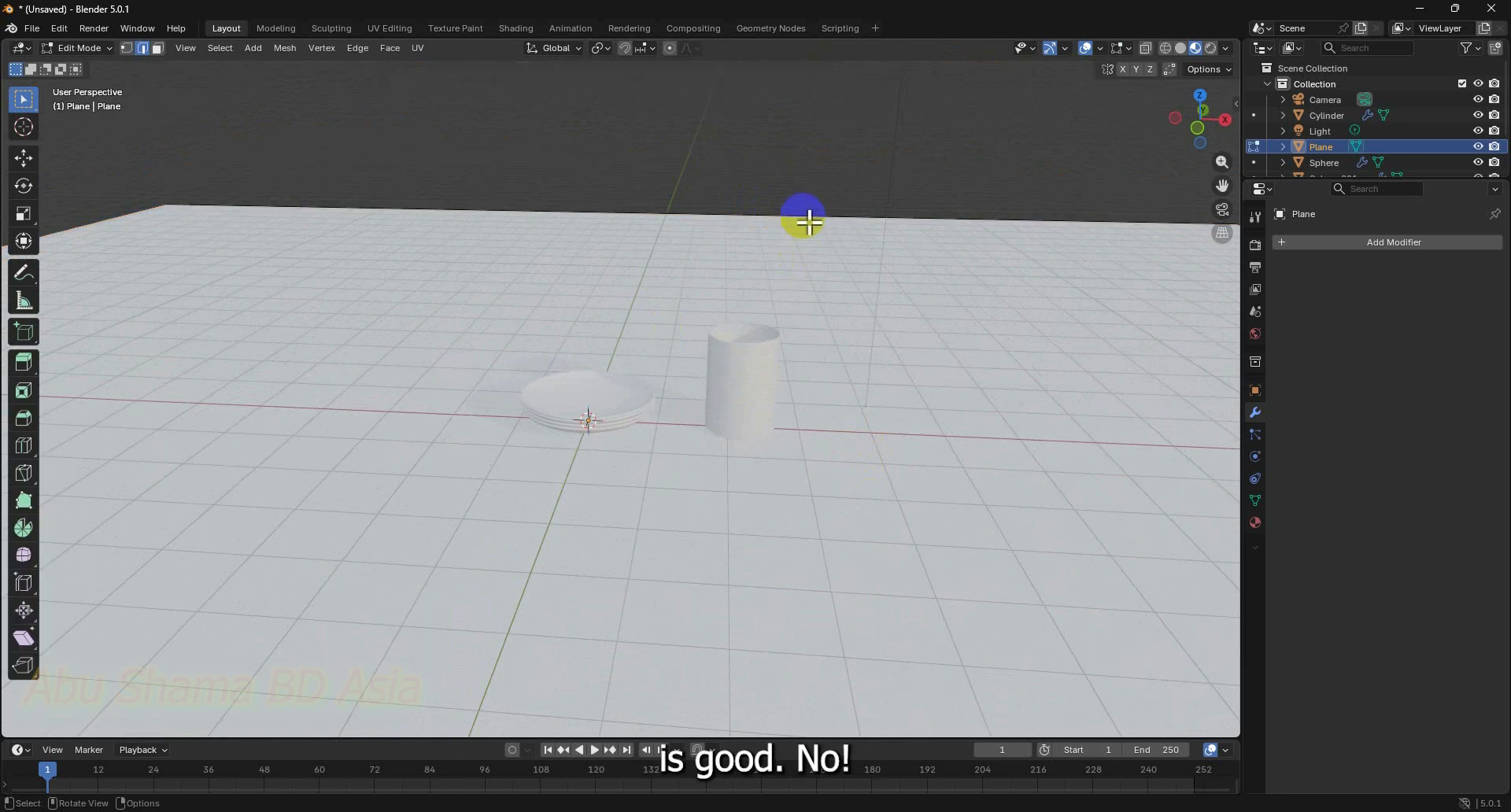
pyautogui.click(808, 222)
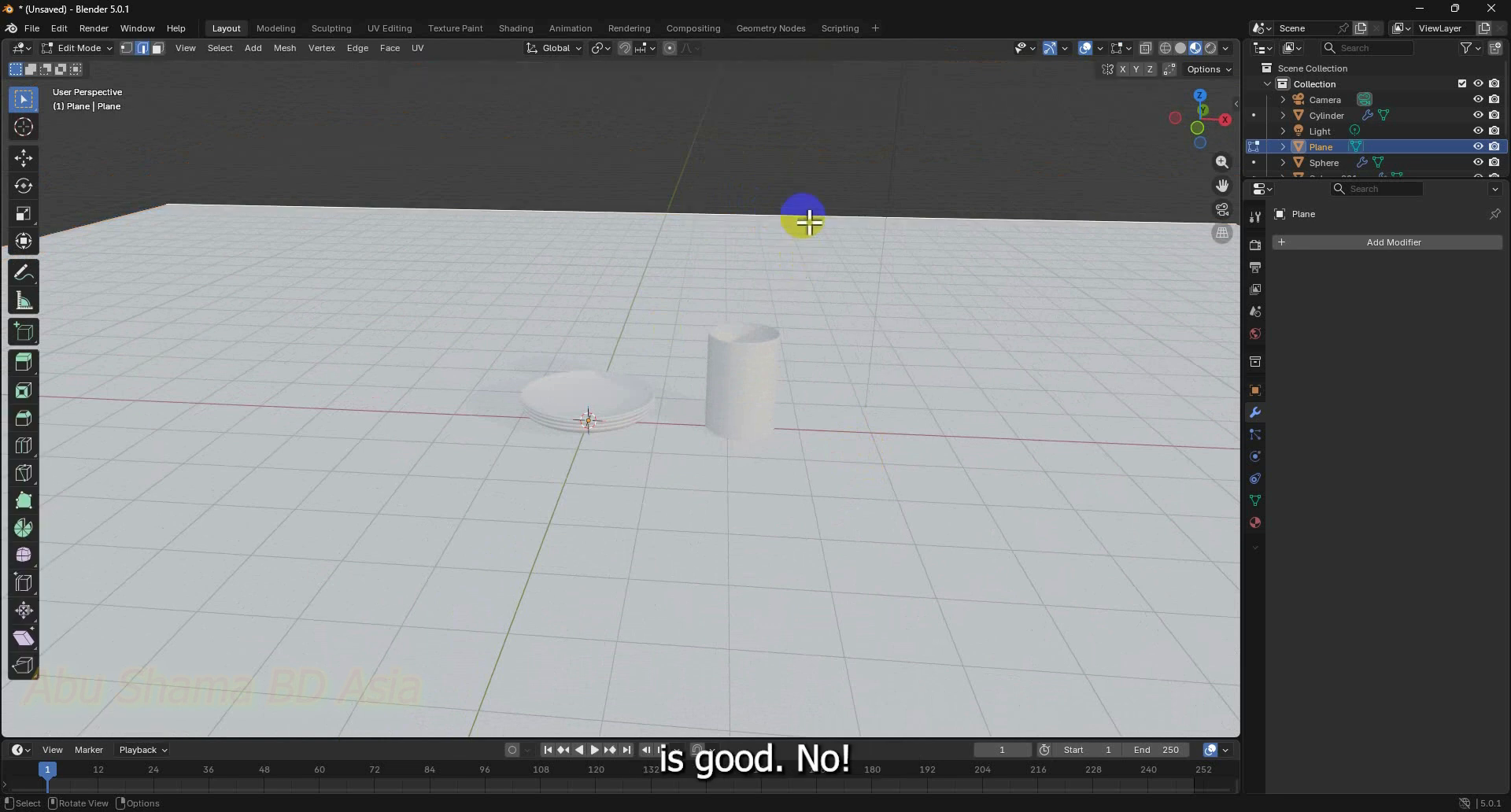
pyautogui.press('e')
pyautogui.press('z')
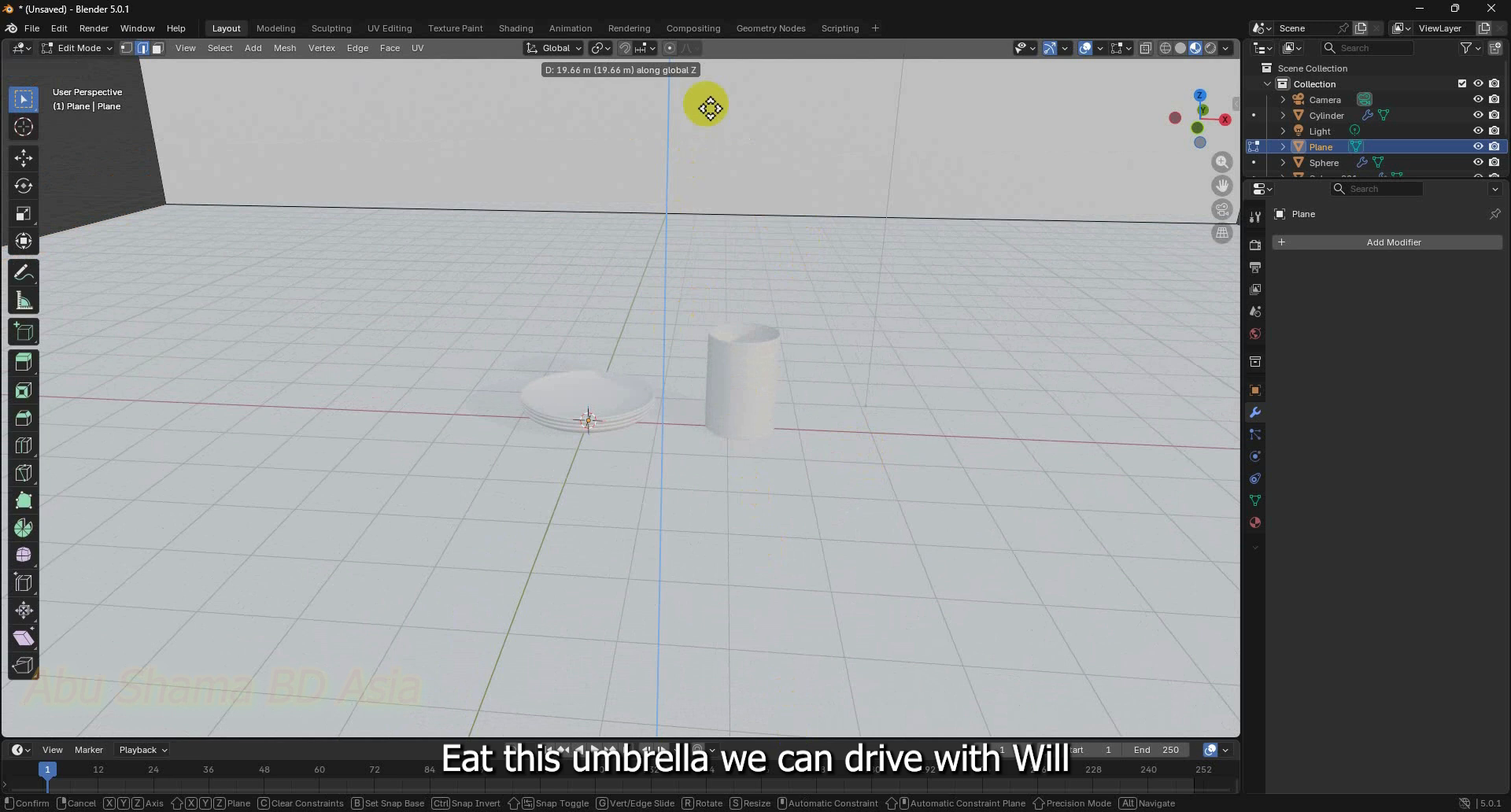
pyautogui.click(705, 461)
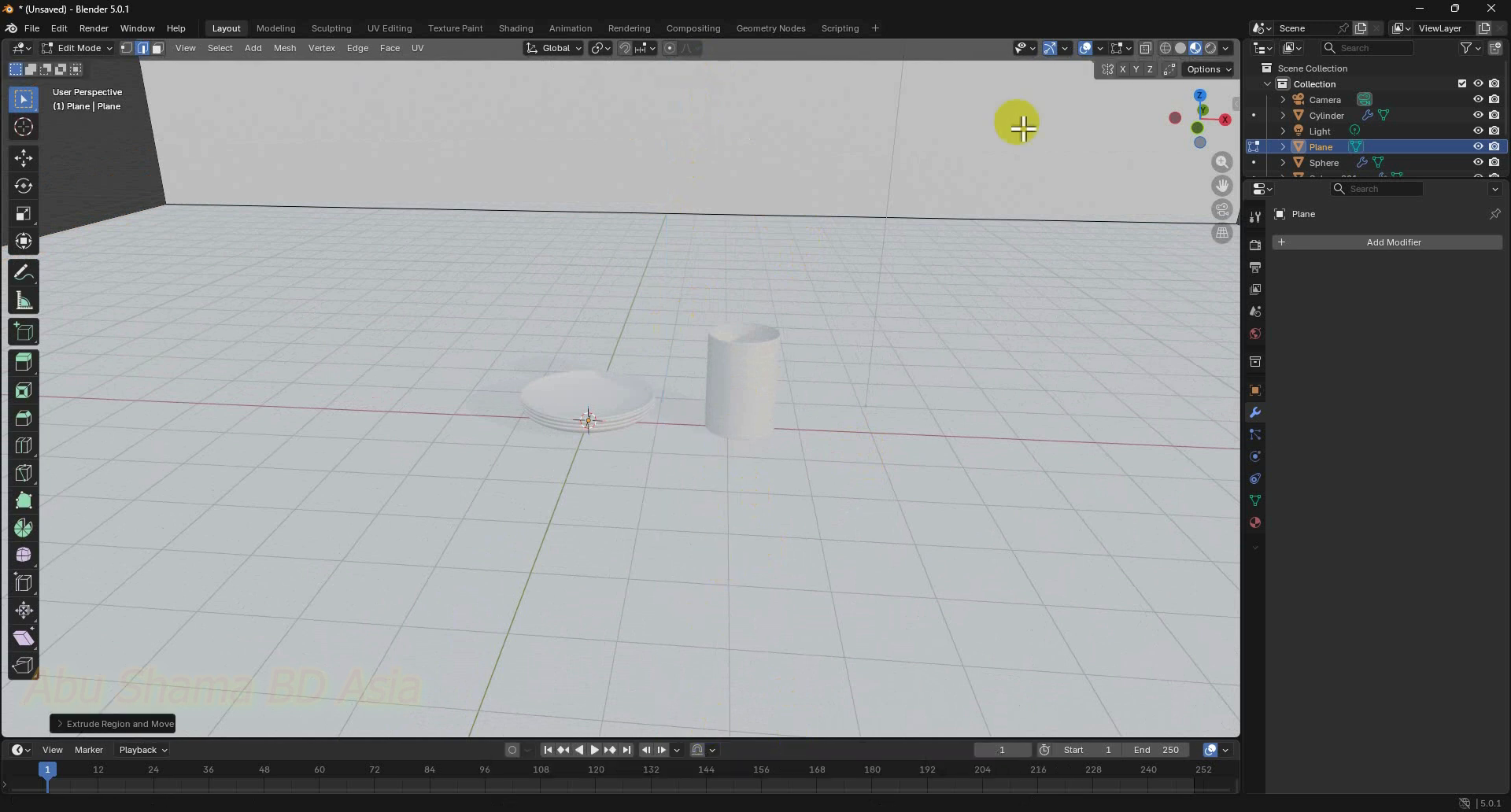
# Try to bevel the corner edge between the floor and the backdrop wall with one segment
pyautogui.click(844, 215)
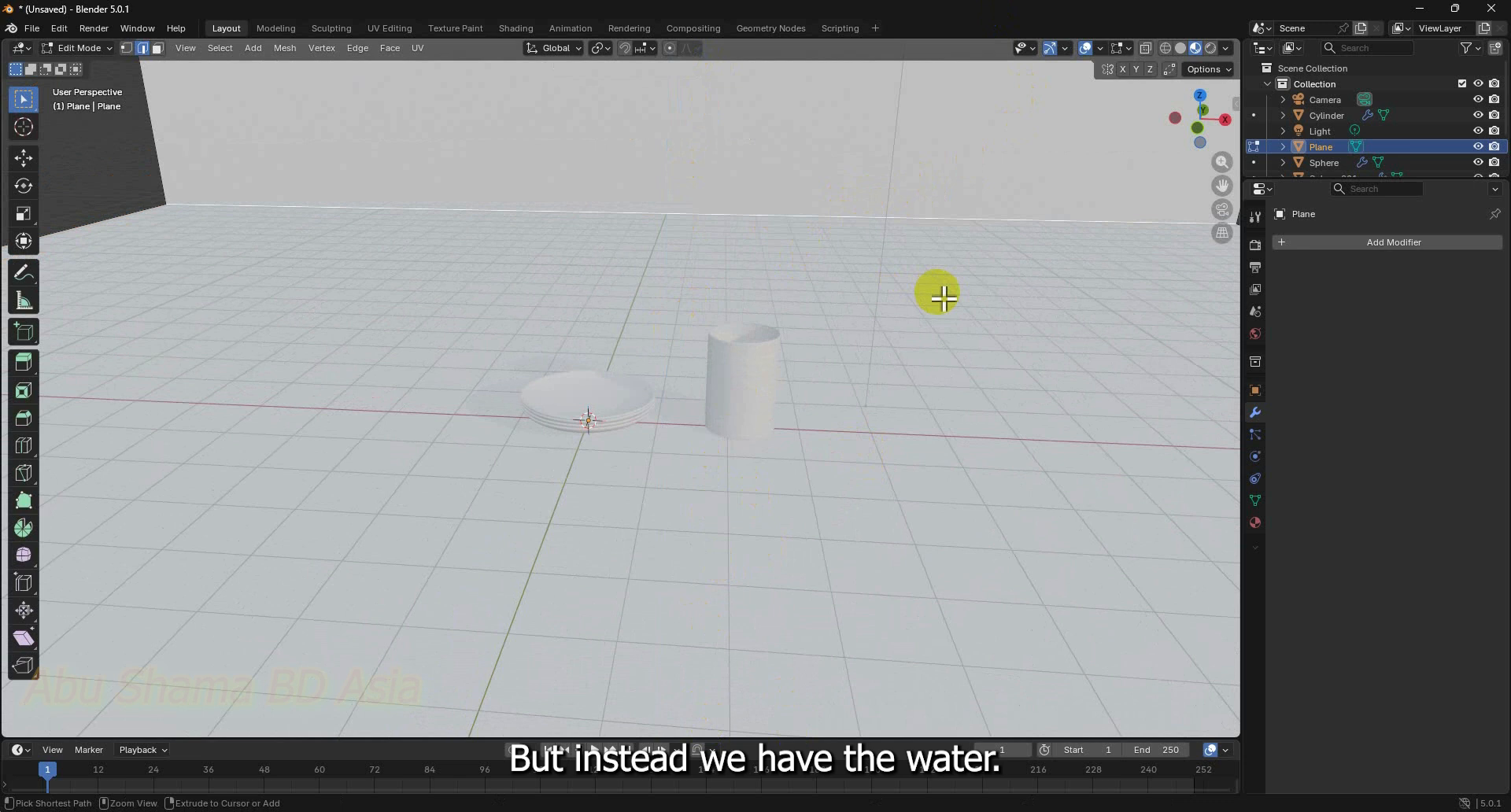
pyautogui.hotkey('ctrl', 'b')
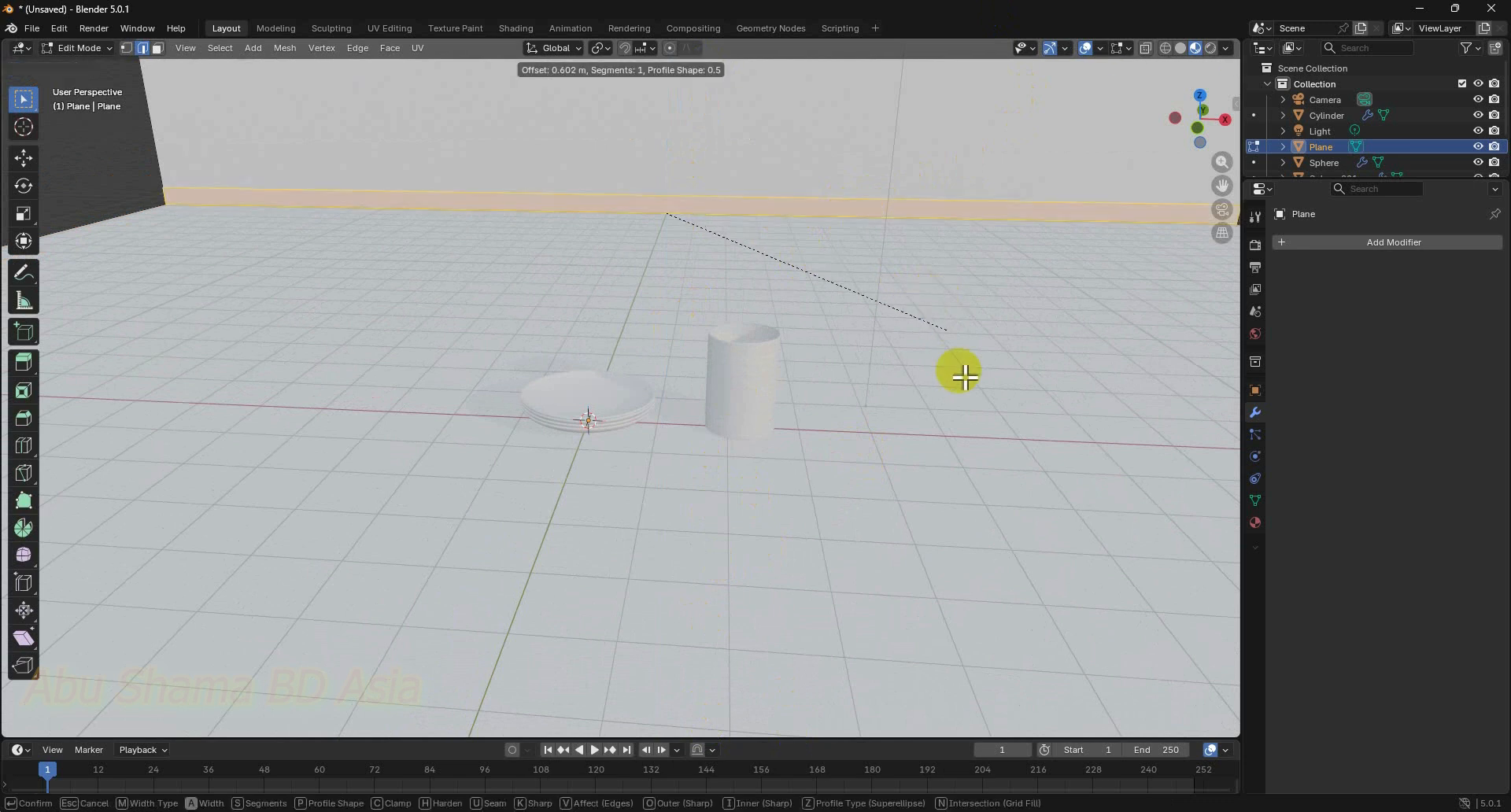
pyautogui.click(1003, 425)
pyautogui.moveTo(1005, 422); pyautogui.dragTo(1195, 407, button='middle')
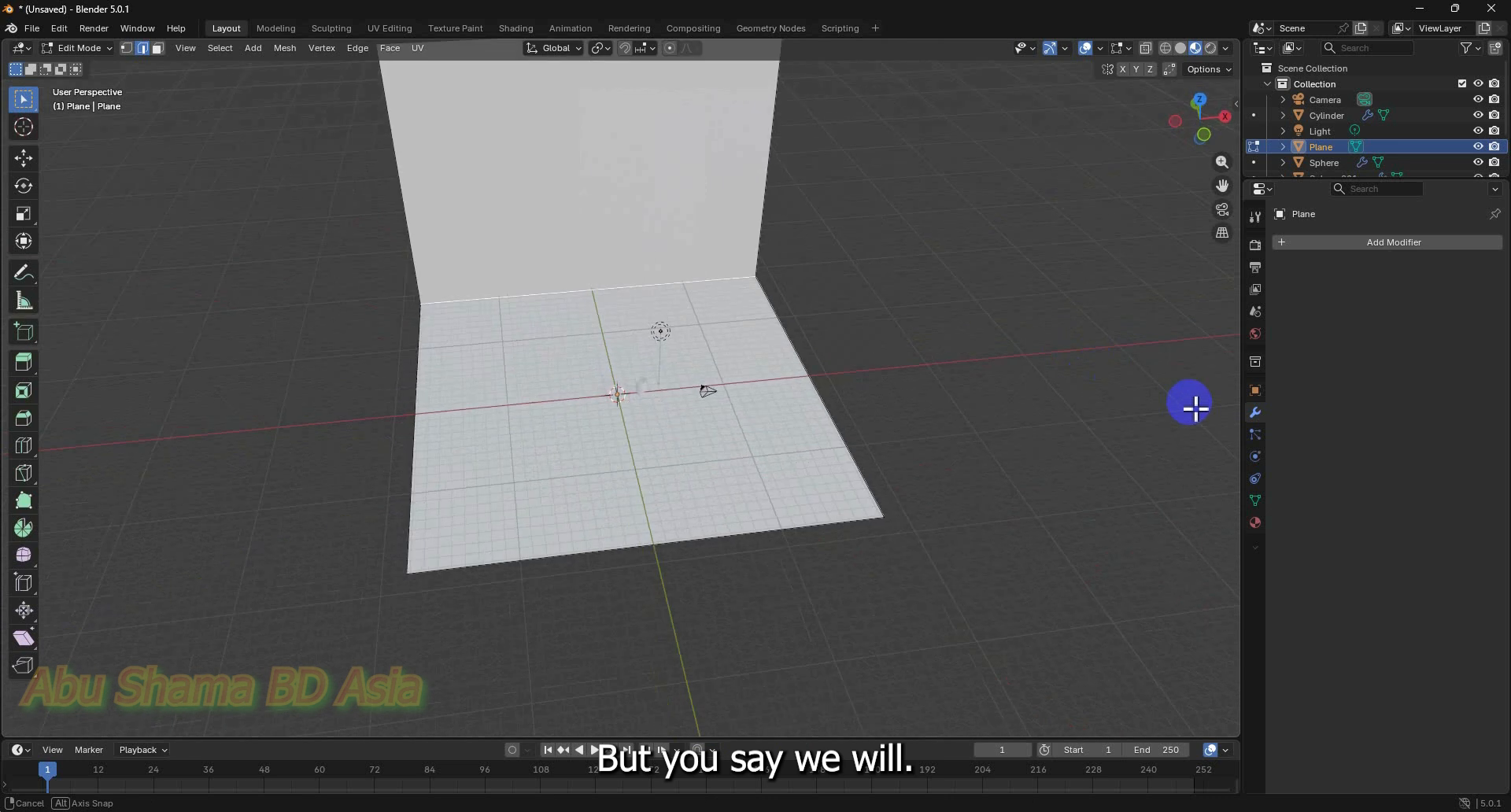
# Leave Edit Mode and delete the ground plane with its backdrop wall
pyautogui.scroll(3, 1060, 384)
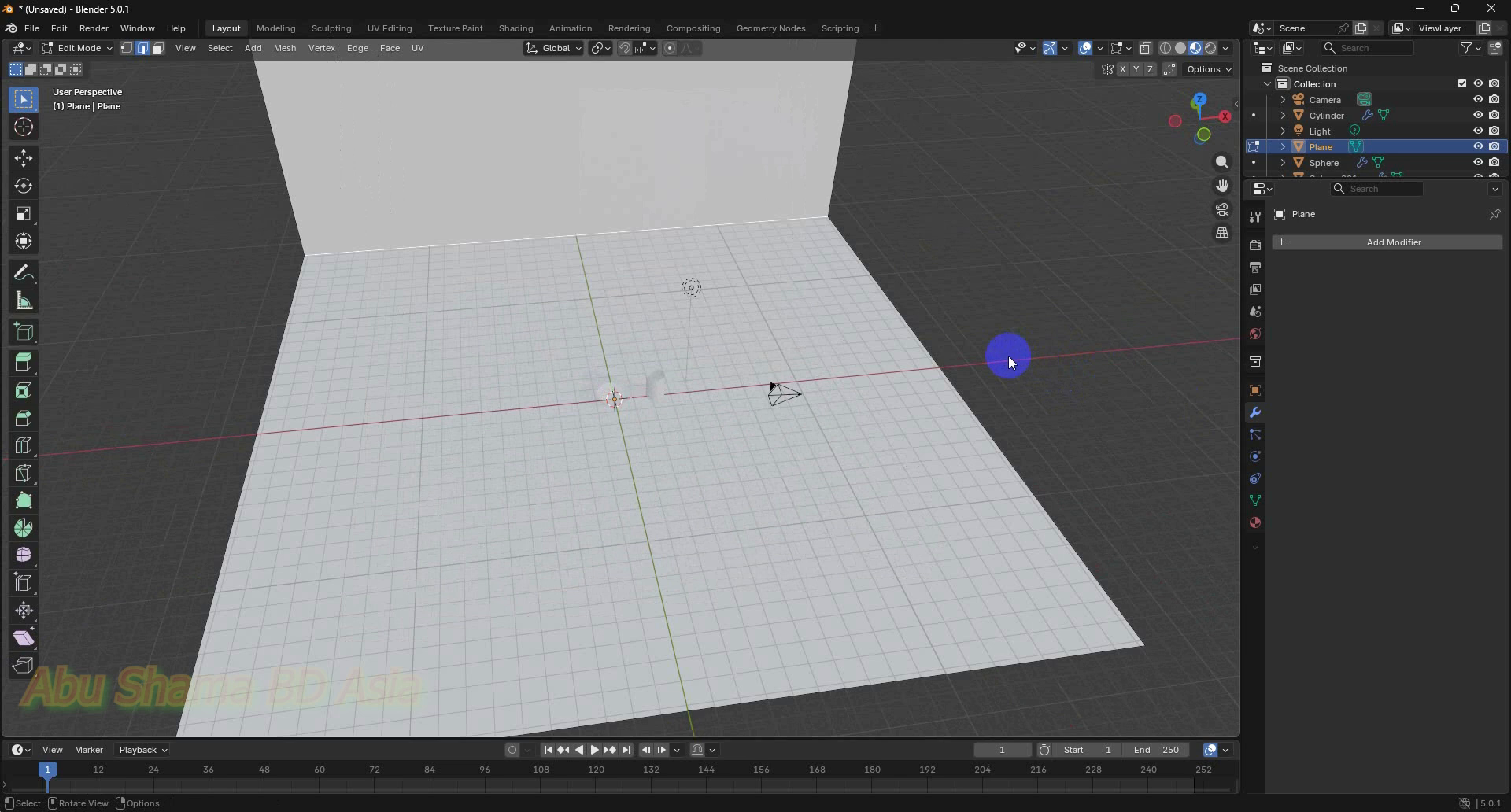
pyautogui.press('Tab')
pyautogui.press('x')
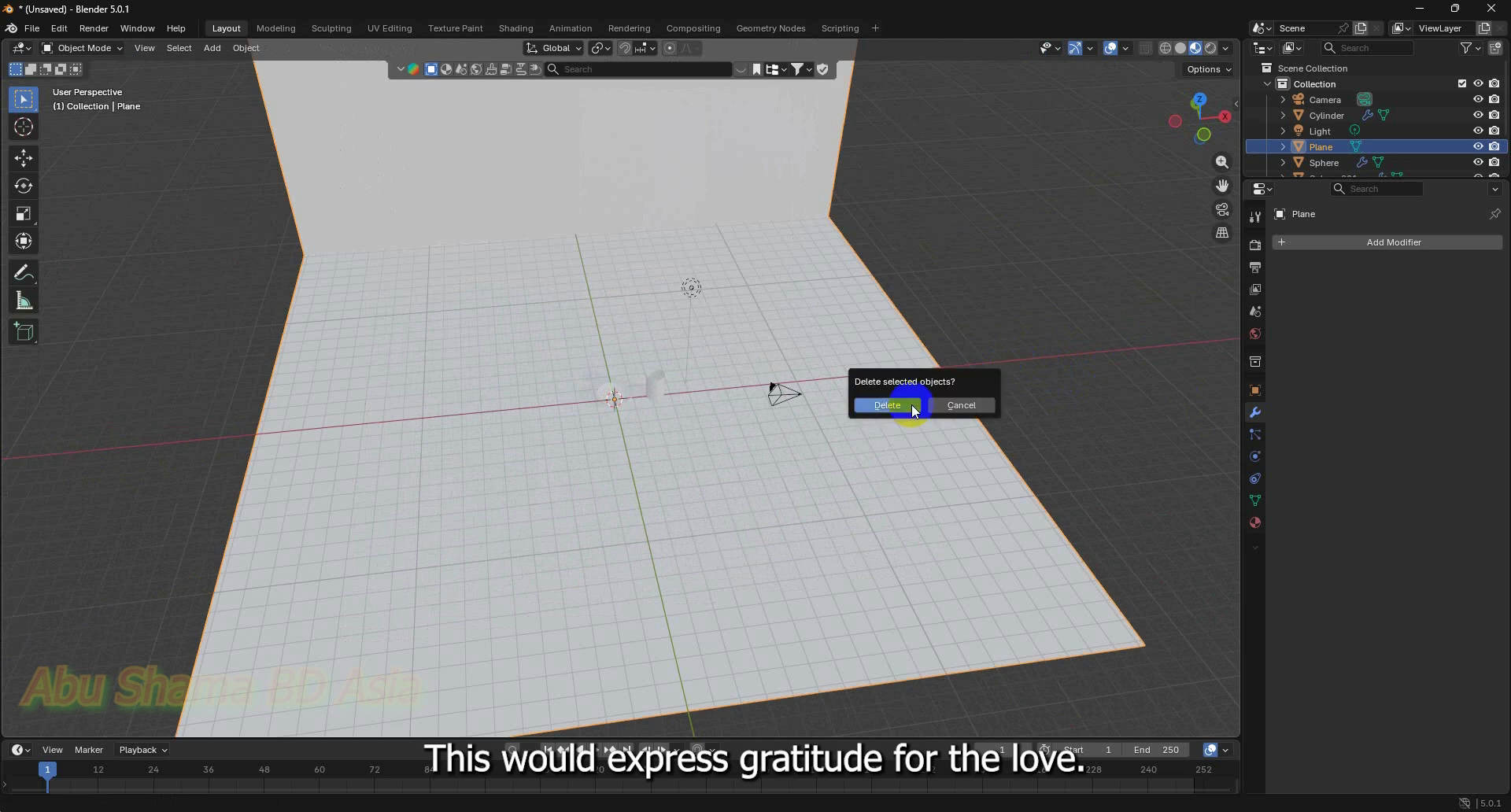
pyautogui.click(911, 406)
# Add a new mesh plane beneath the plates and cup and scale it up into a large floor
pyautogui.moveTo(913, 403); pyautogui.dragTo(1058, 418, button='middle')
pyautogui.scroll(3, 1058, 418)
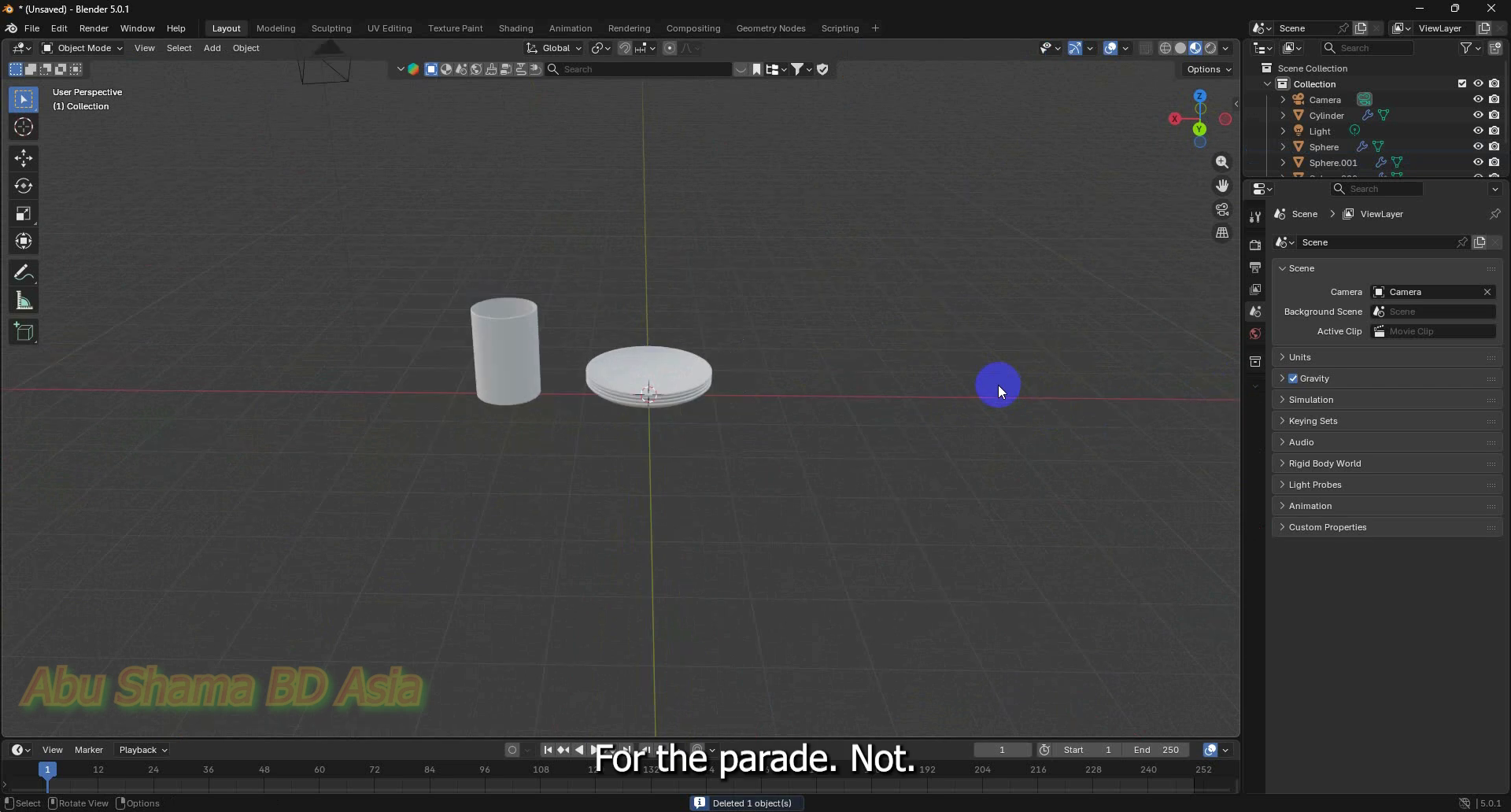
pyautogui.hotkey('shift', 'a')
pyautogui.moveTo(998, 381)
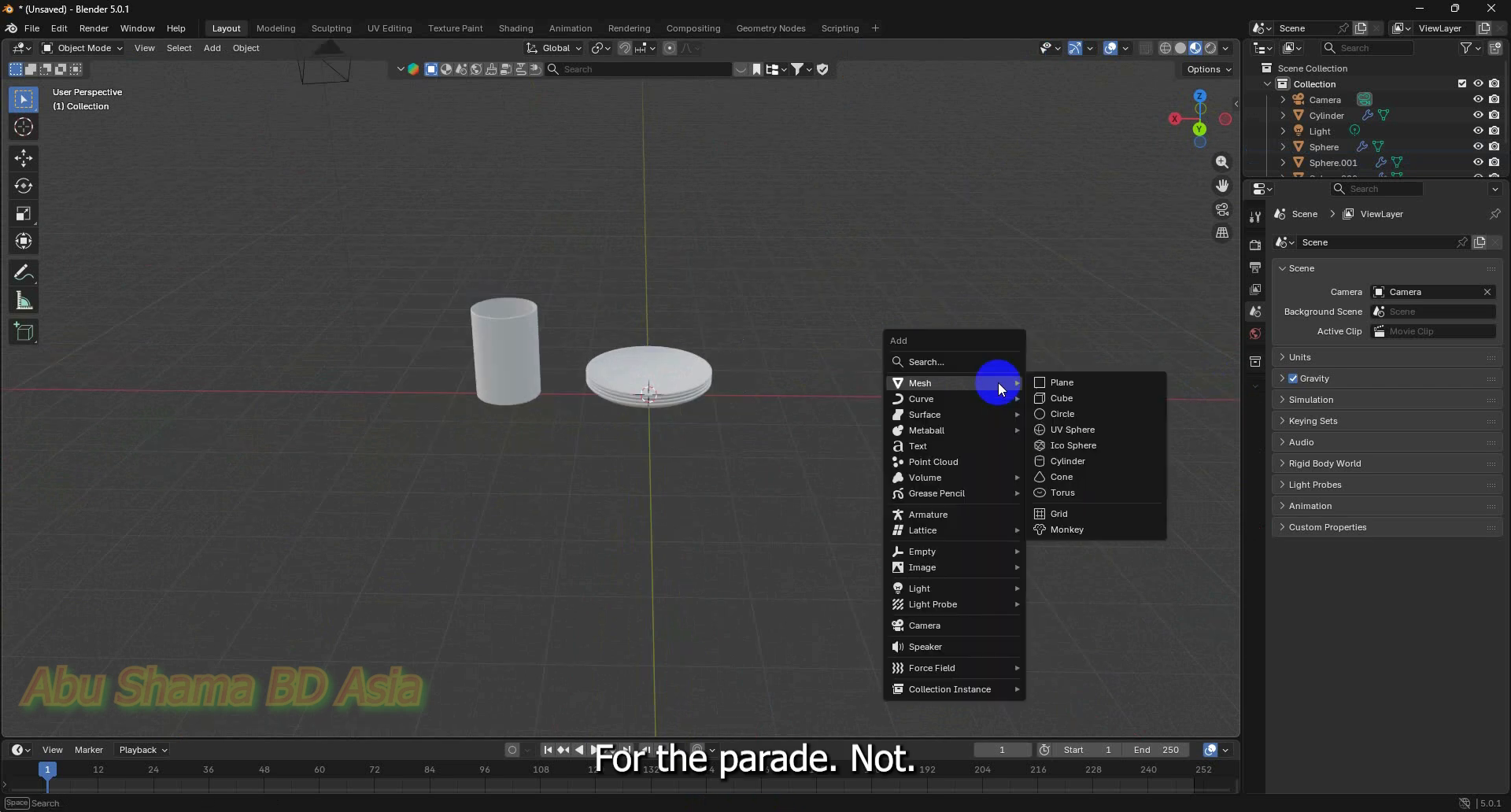
pyautogui.click(1059, 384)
pyautogui.press('s')
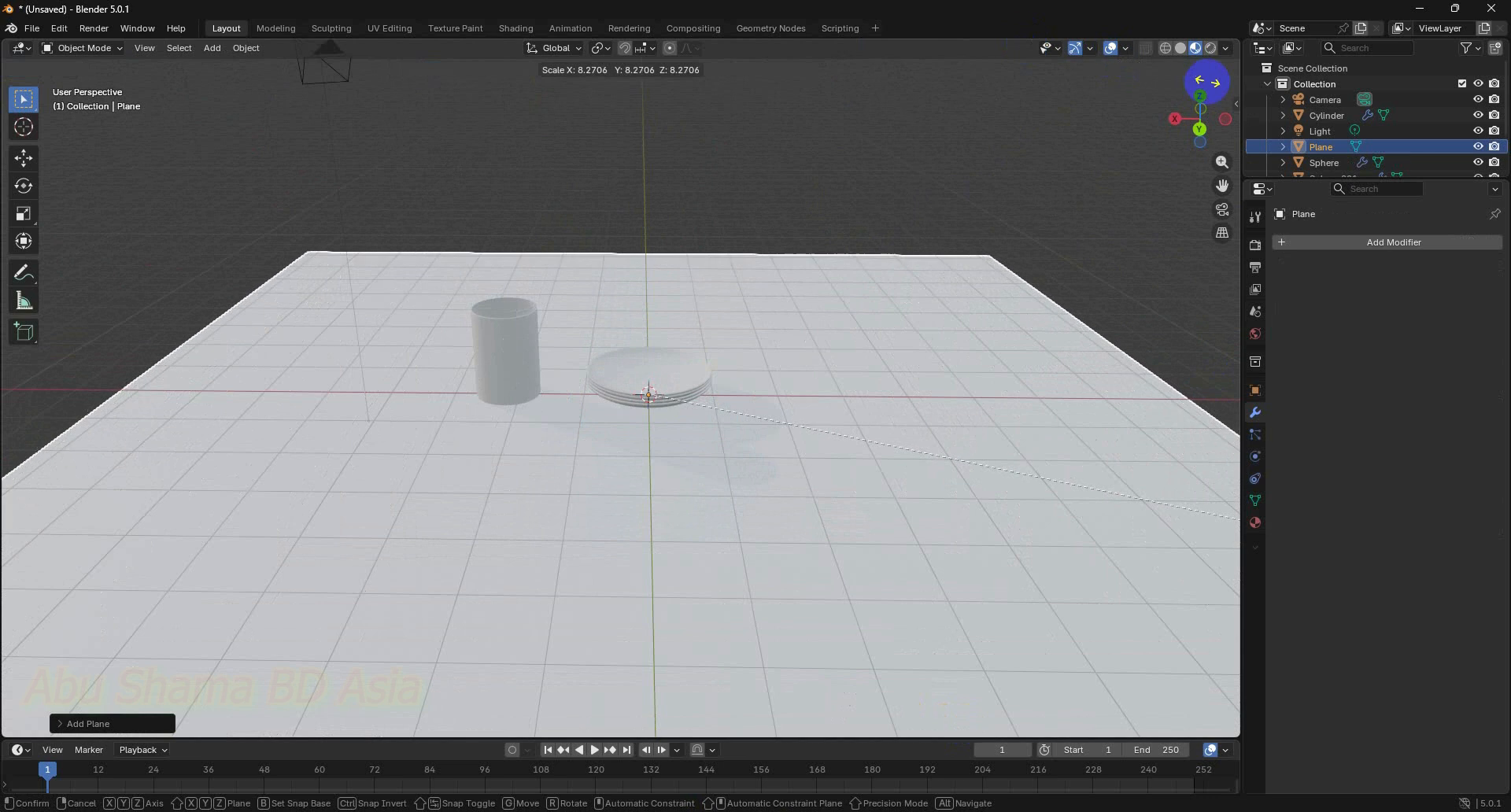
pyautogui.click(347, 273)
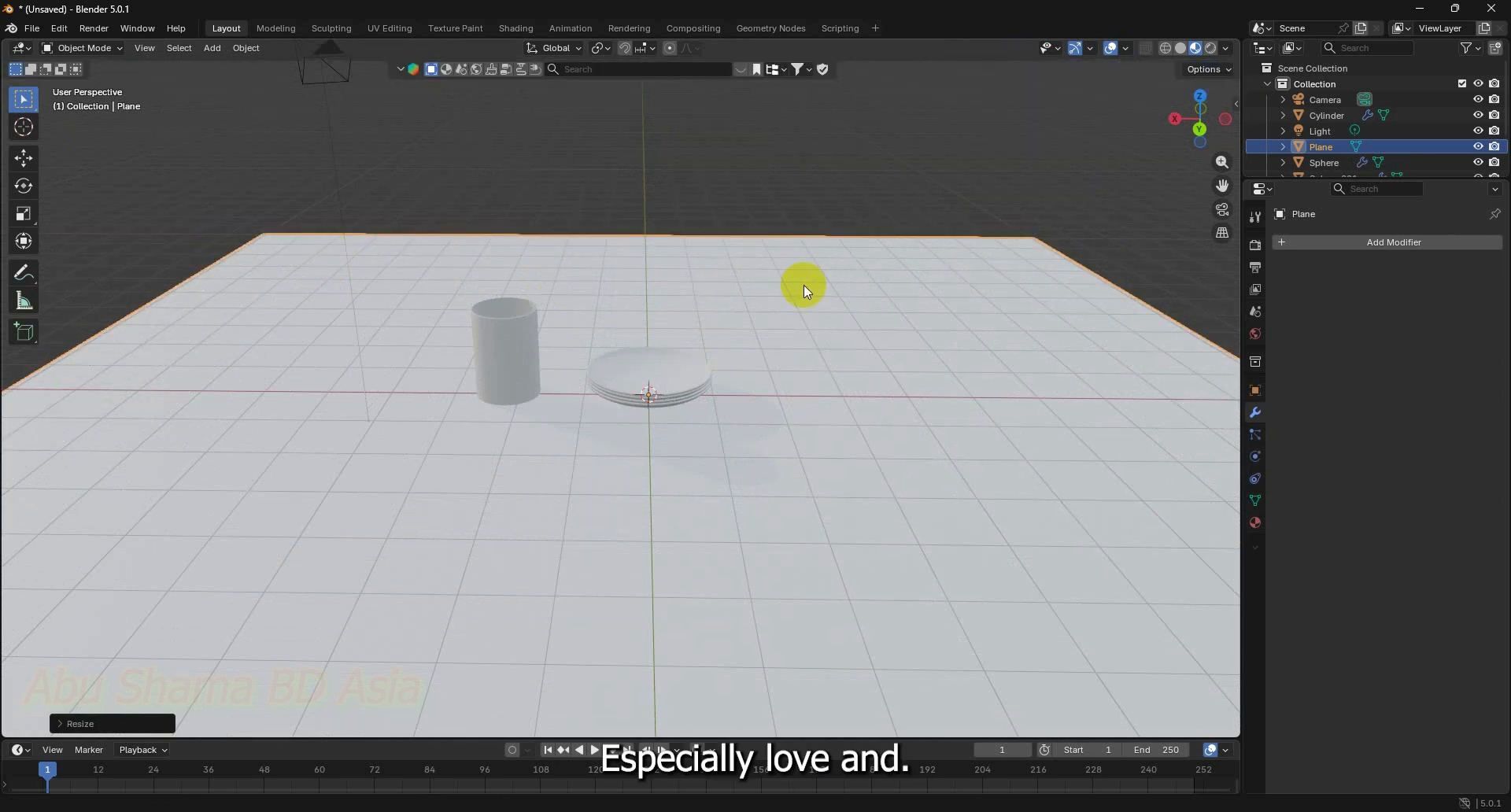
# Extrude the new plane's far edge straight up along Z in Edit Mode to form the back wall
pyautogui.press('Tab')
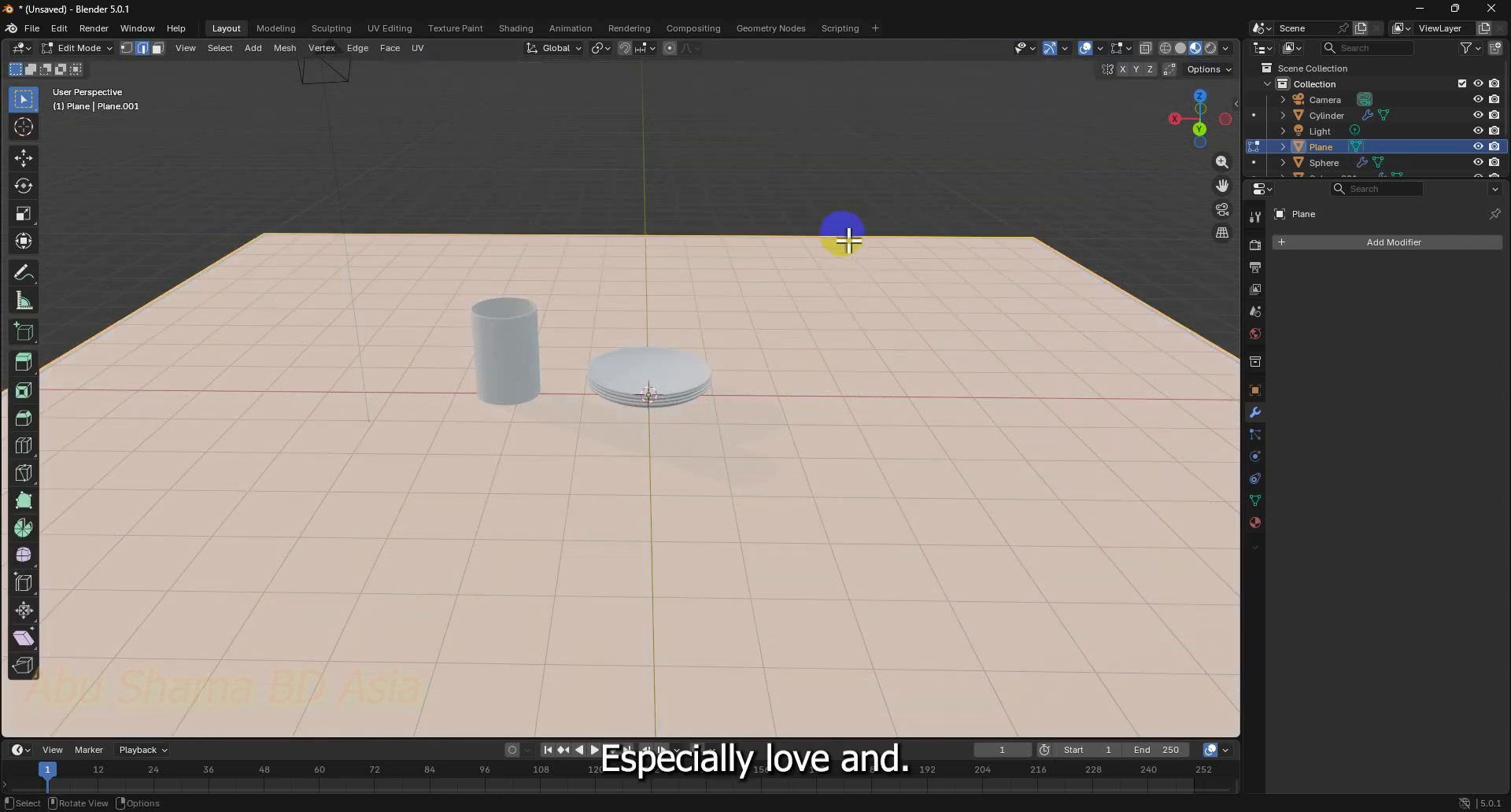
pyautogui.click(847, 239)
pyautogui.press('e')
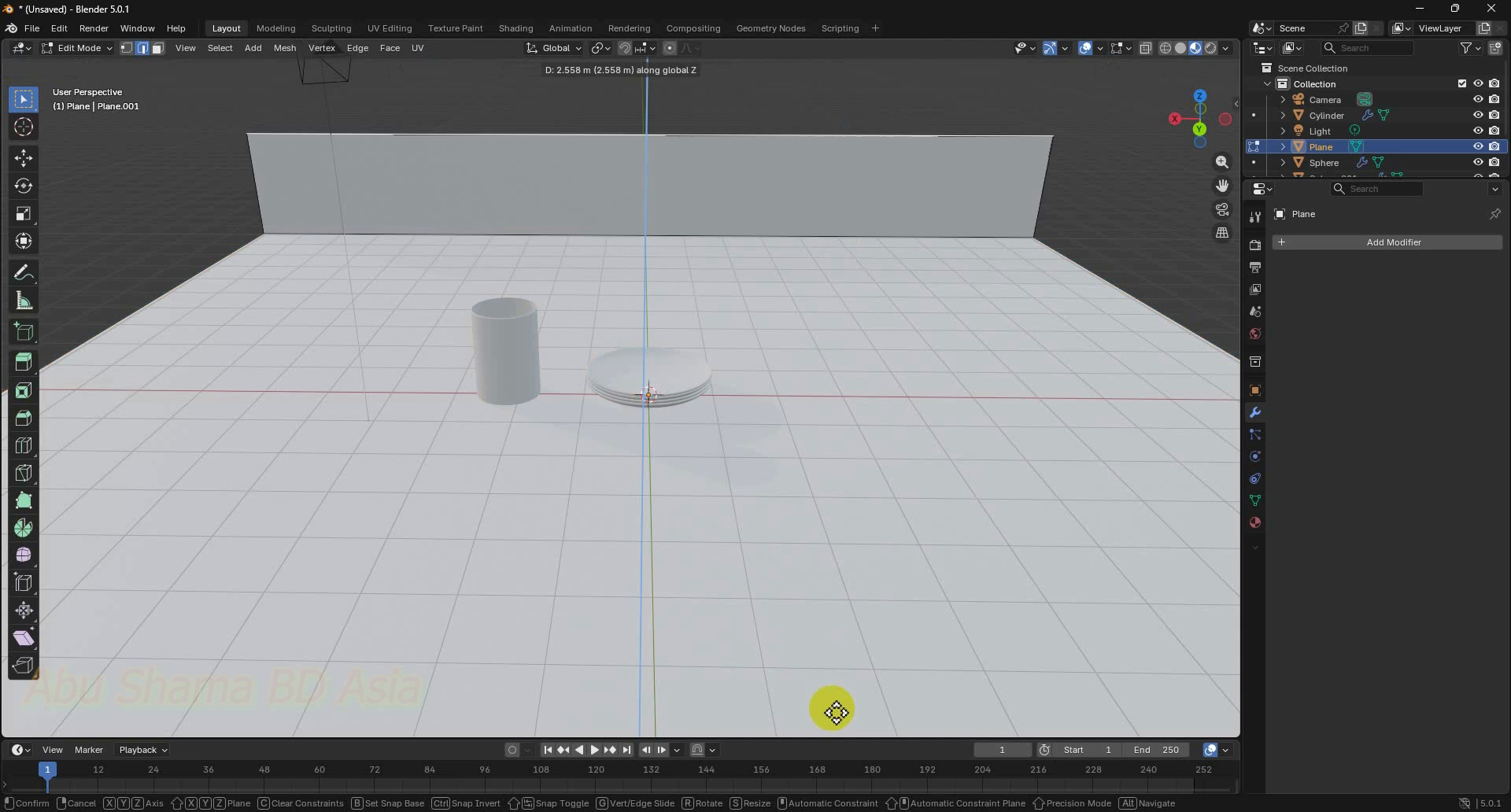
pyautogui.click(809, 160)
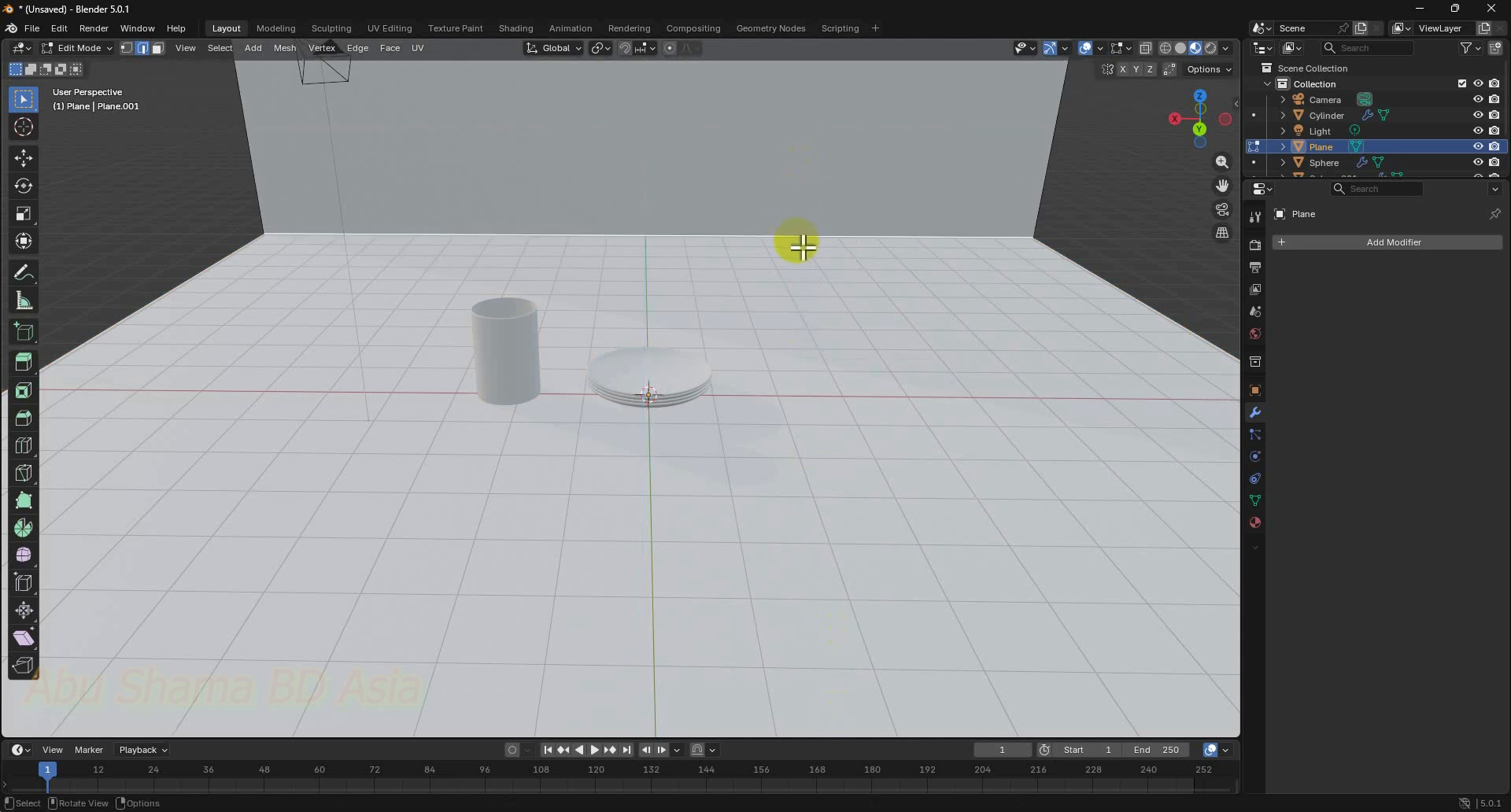
# Bevel the edge between the floor and the back wall with 9 segments and an offset of about 0.427 m
pyautogui.press('ctrl')
pyautogui.hotkey('ctrl', 'b')
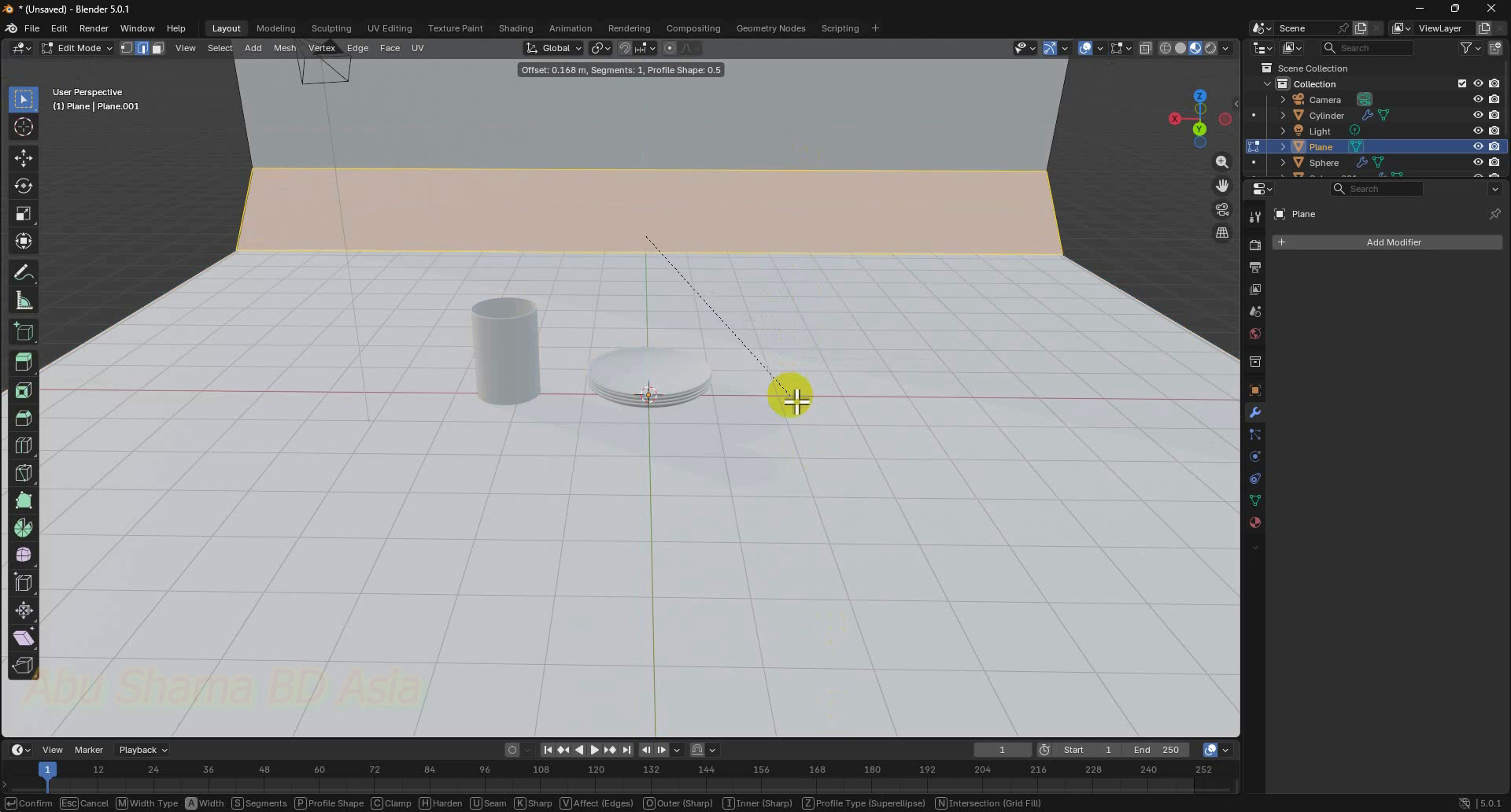
pyautogui.scroll(10, 844, 464)
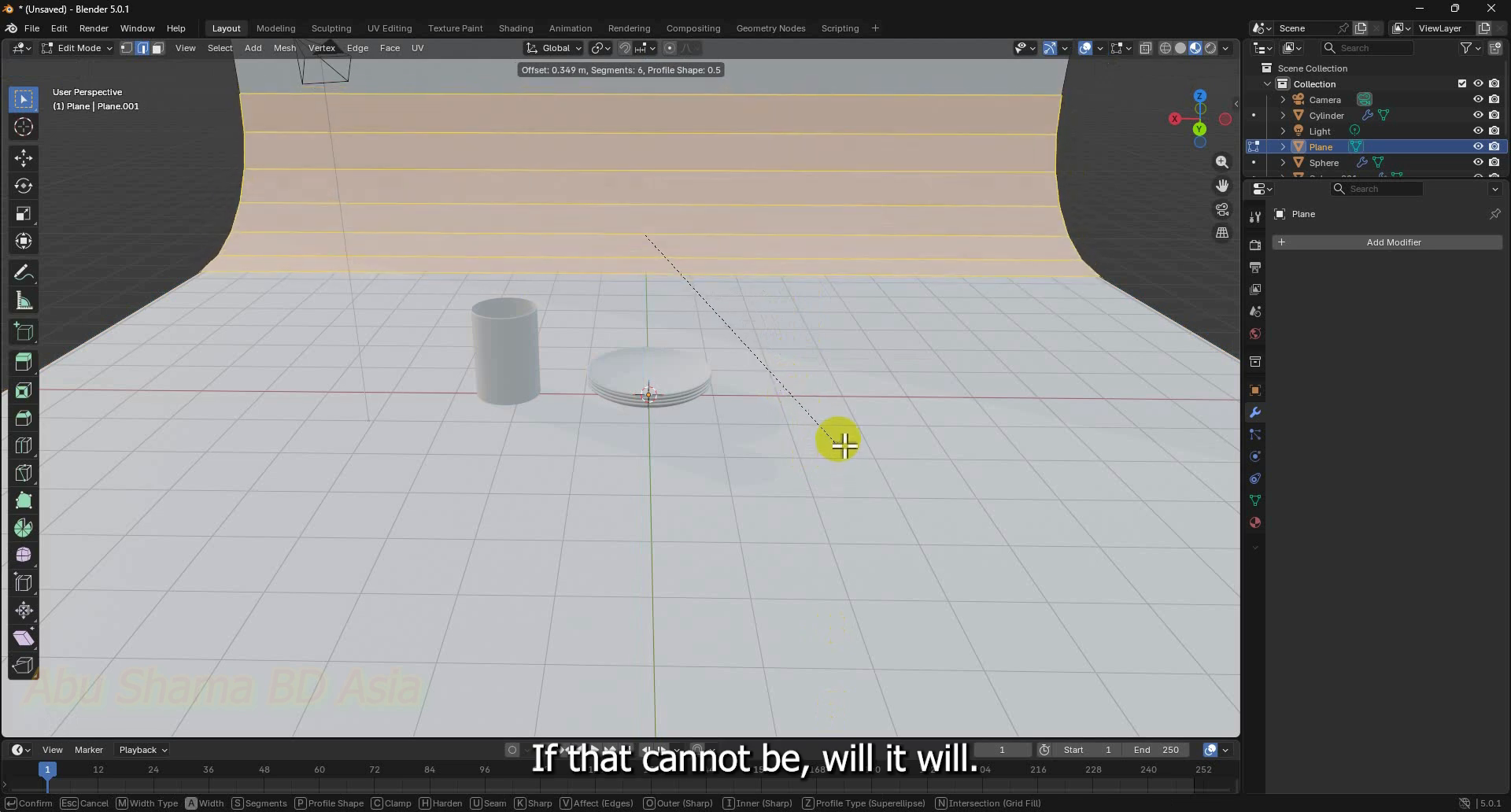
pyautogui.scroll(-4, 843, 442)
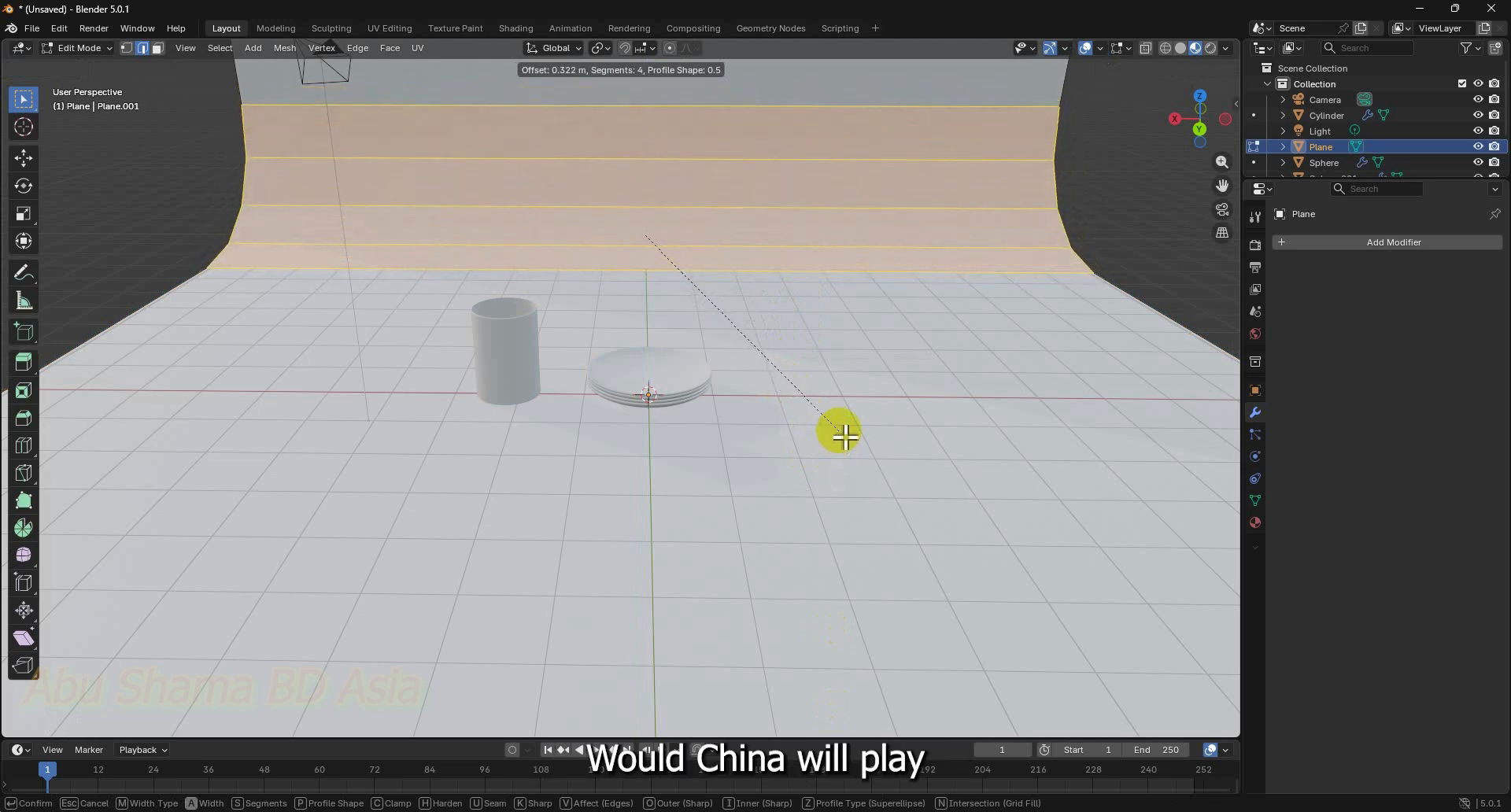
pyautogui.scroll(2, 845, 432)
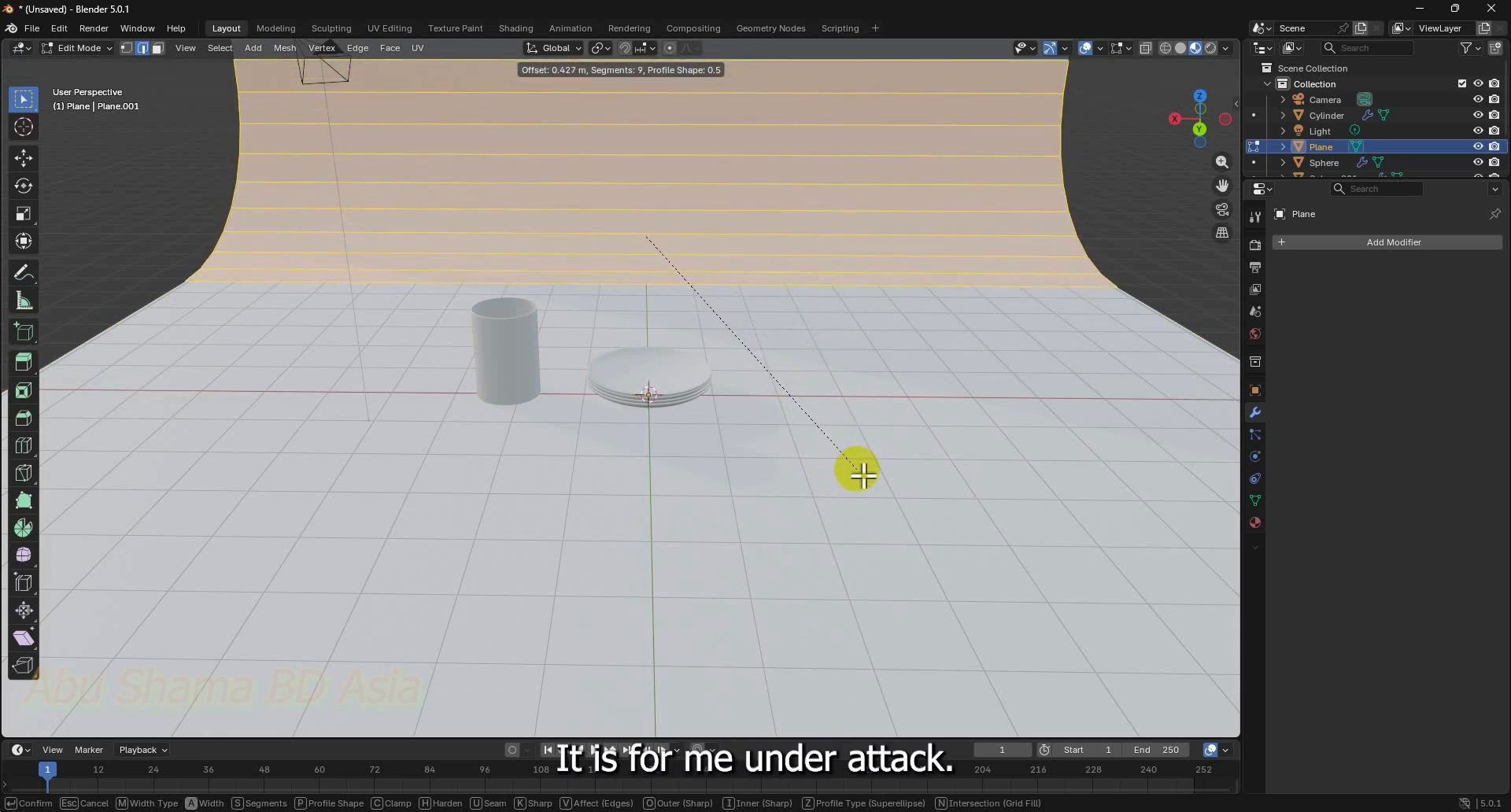
pyautogui.click(864, 473)
# Return to Object Mode and apply Shade Smooth to the curved backdrop
pyautogui.press('Tab')
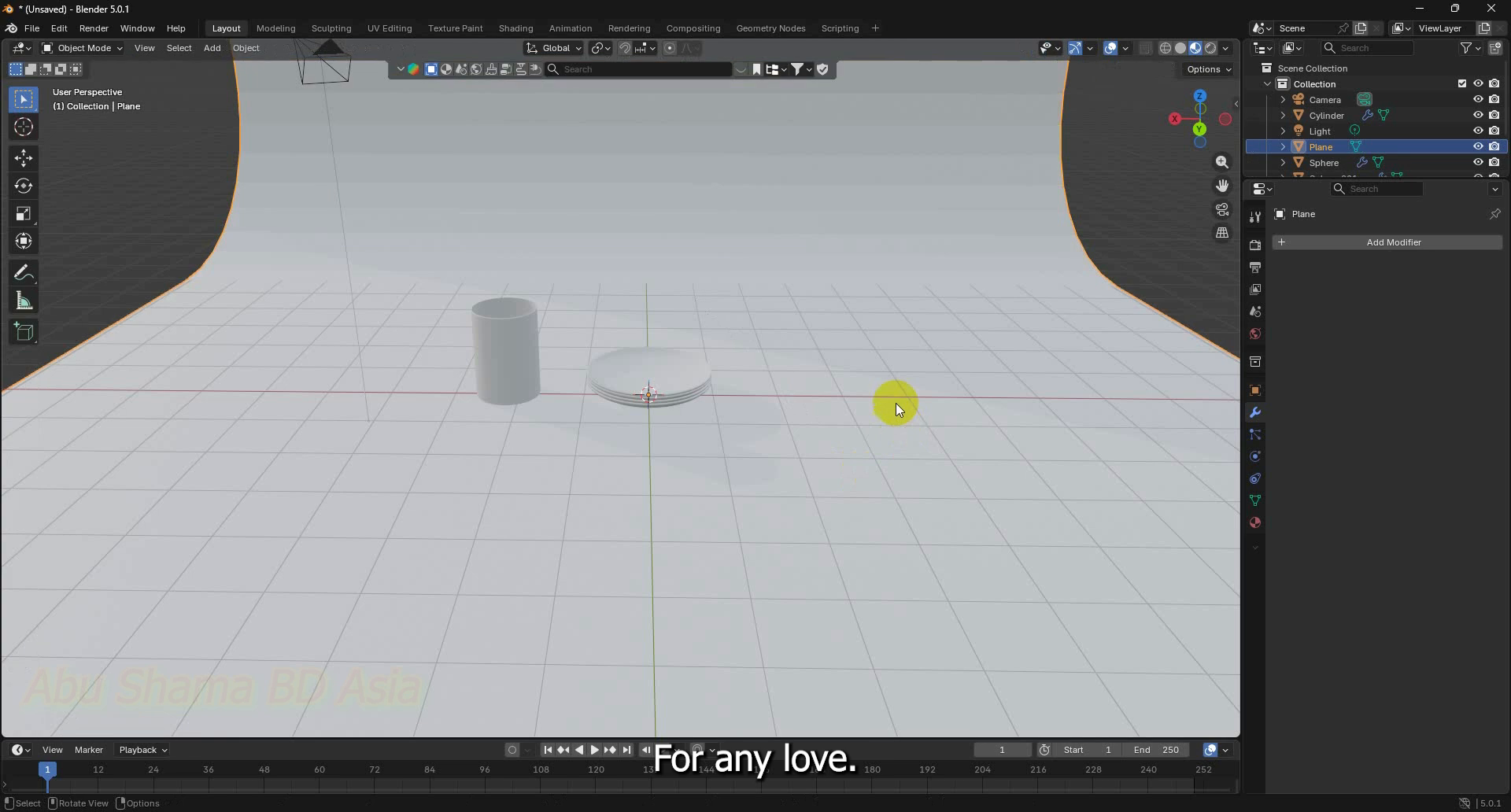
pyautogui.rightClick(890, 378)
pyautogui.click(891, 378)
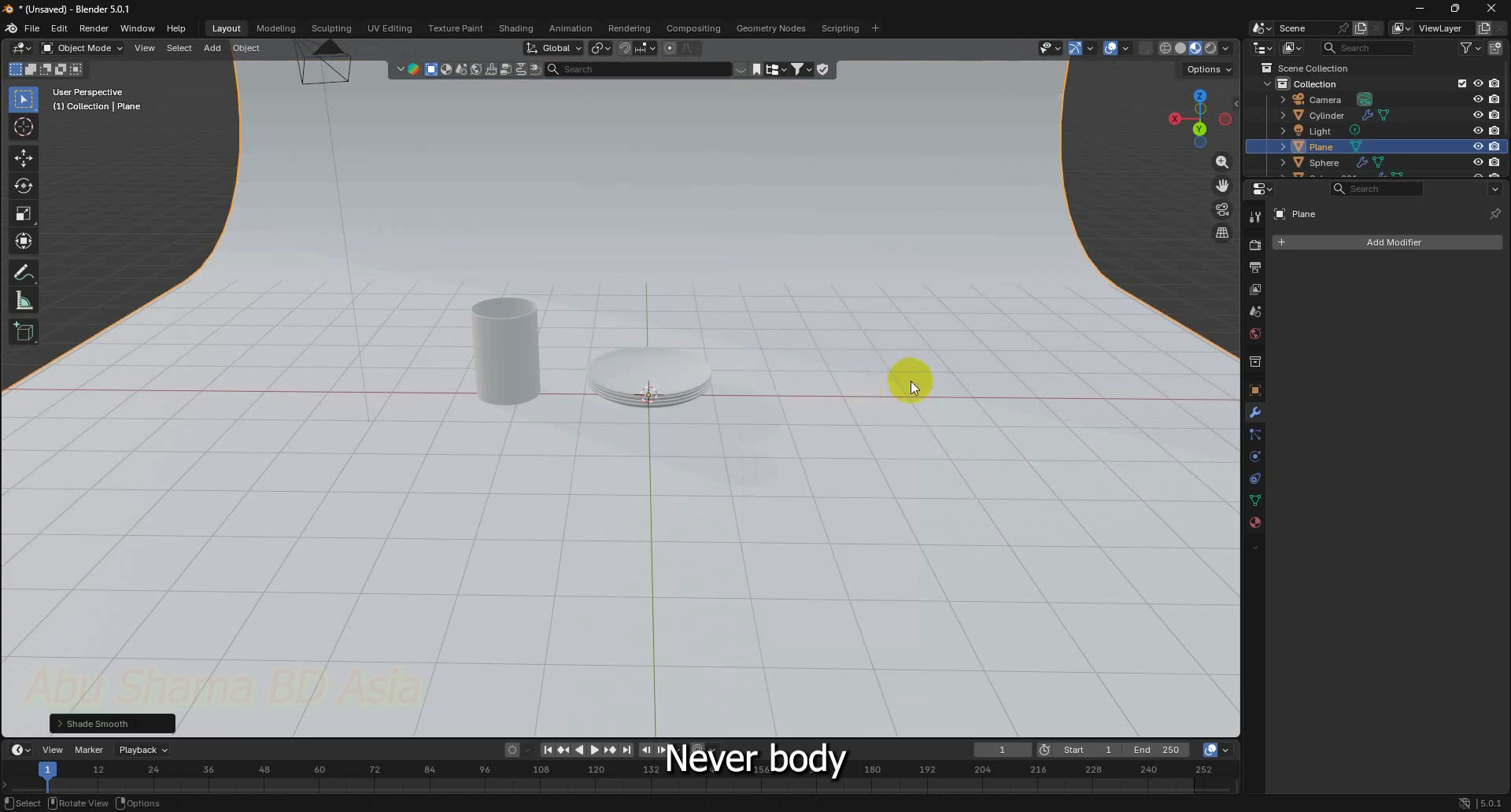
# Scale up the backdrop around the plates and cup and show its material settings
pyautogui.scroll(2, 908, 383)
pyautogui.moveTo(878, 412); pyautogui.dragTo(806, 446, button='middle')
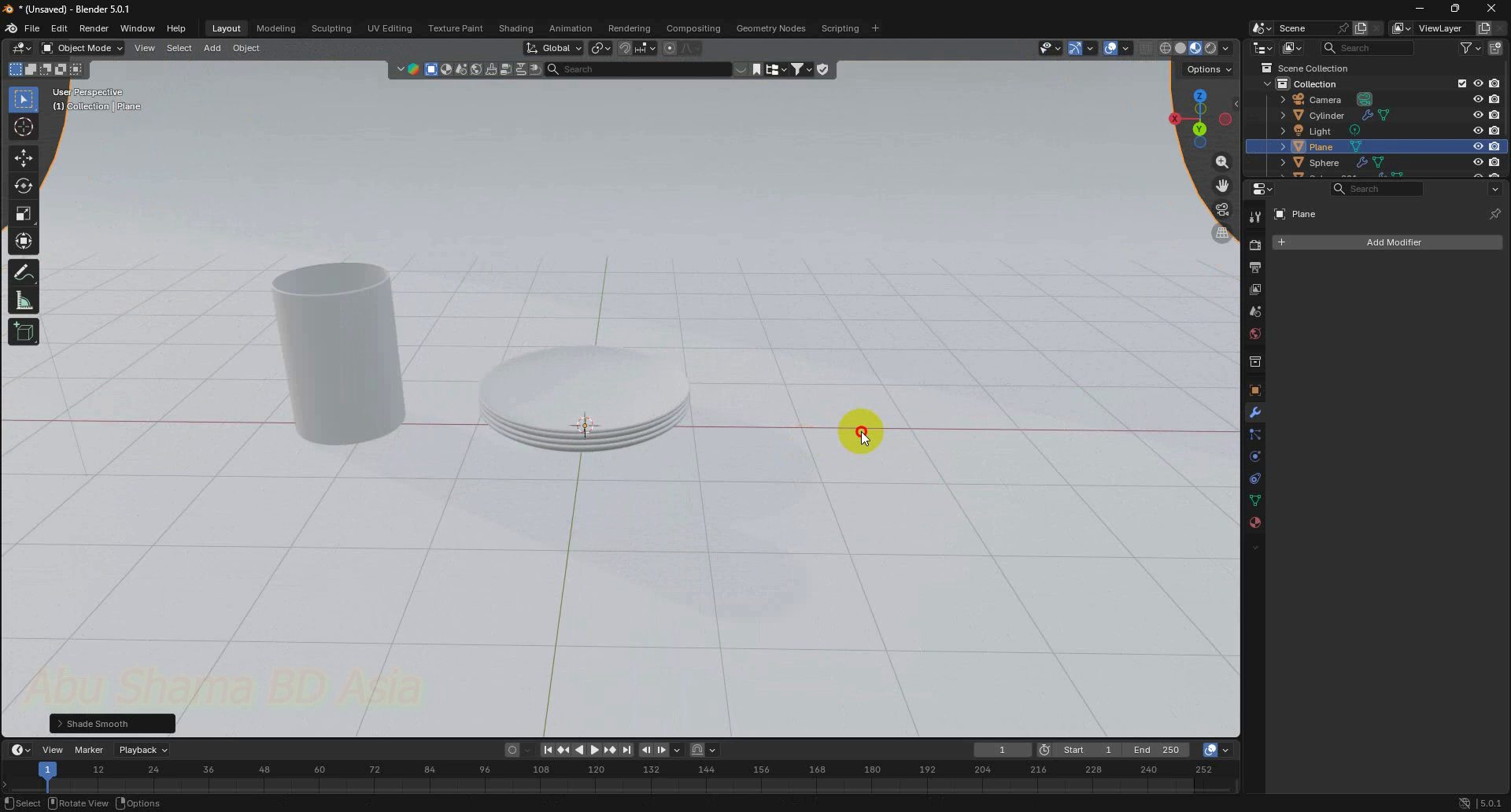
pyautogui.press('s')
pyautogui.click(1023, 459)
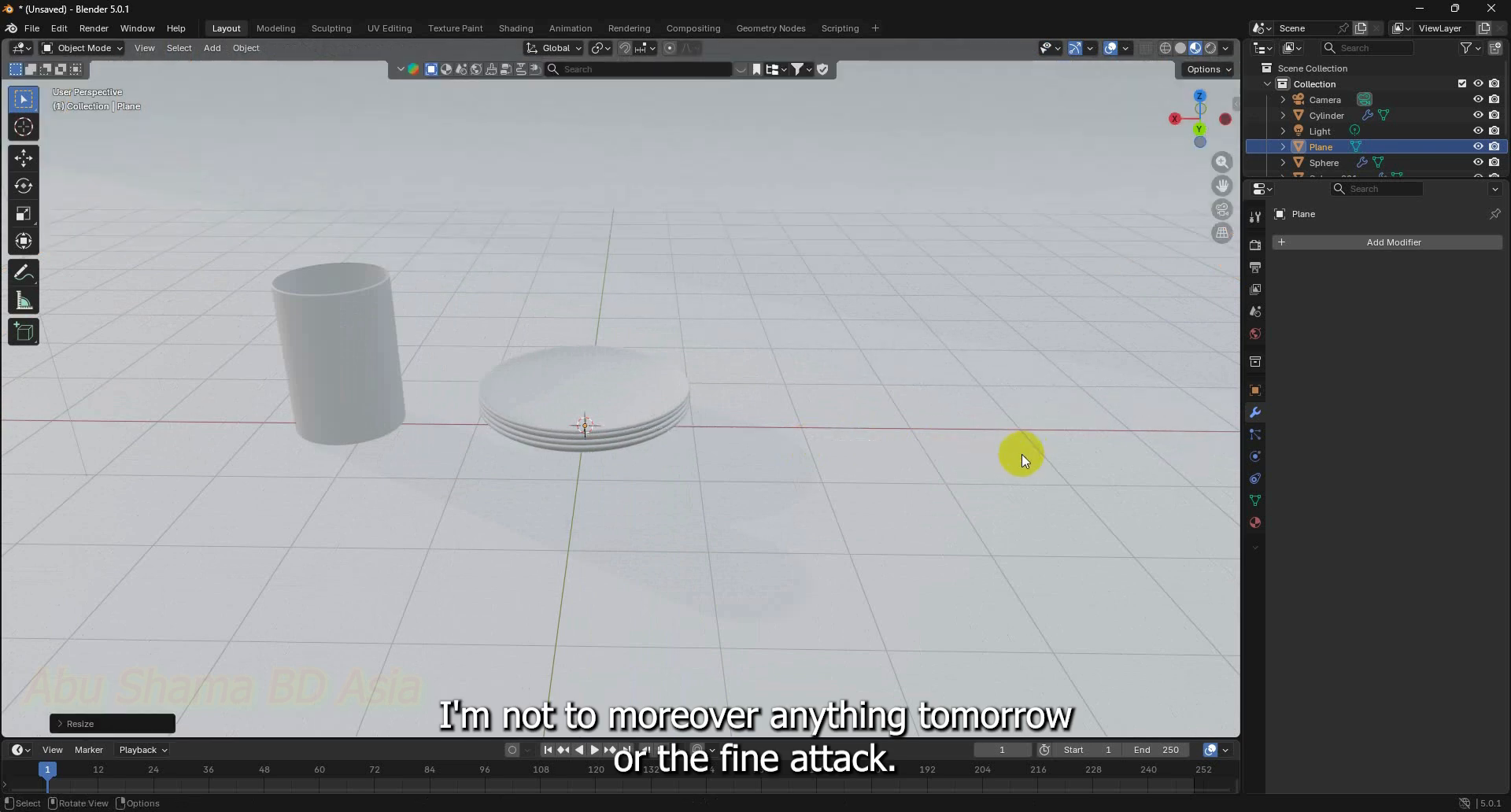
pyautogui.moveTo(848, 437); pyautogui.dragTo(993, 434, button='middle')
pyautogui.scroll(2, 1011, 483)
pyautogui.scroll(-1, 993, 449)
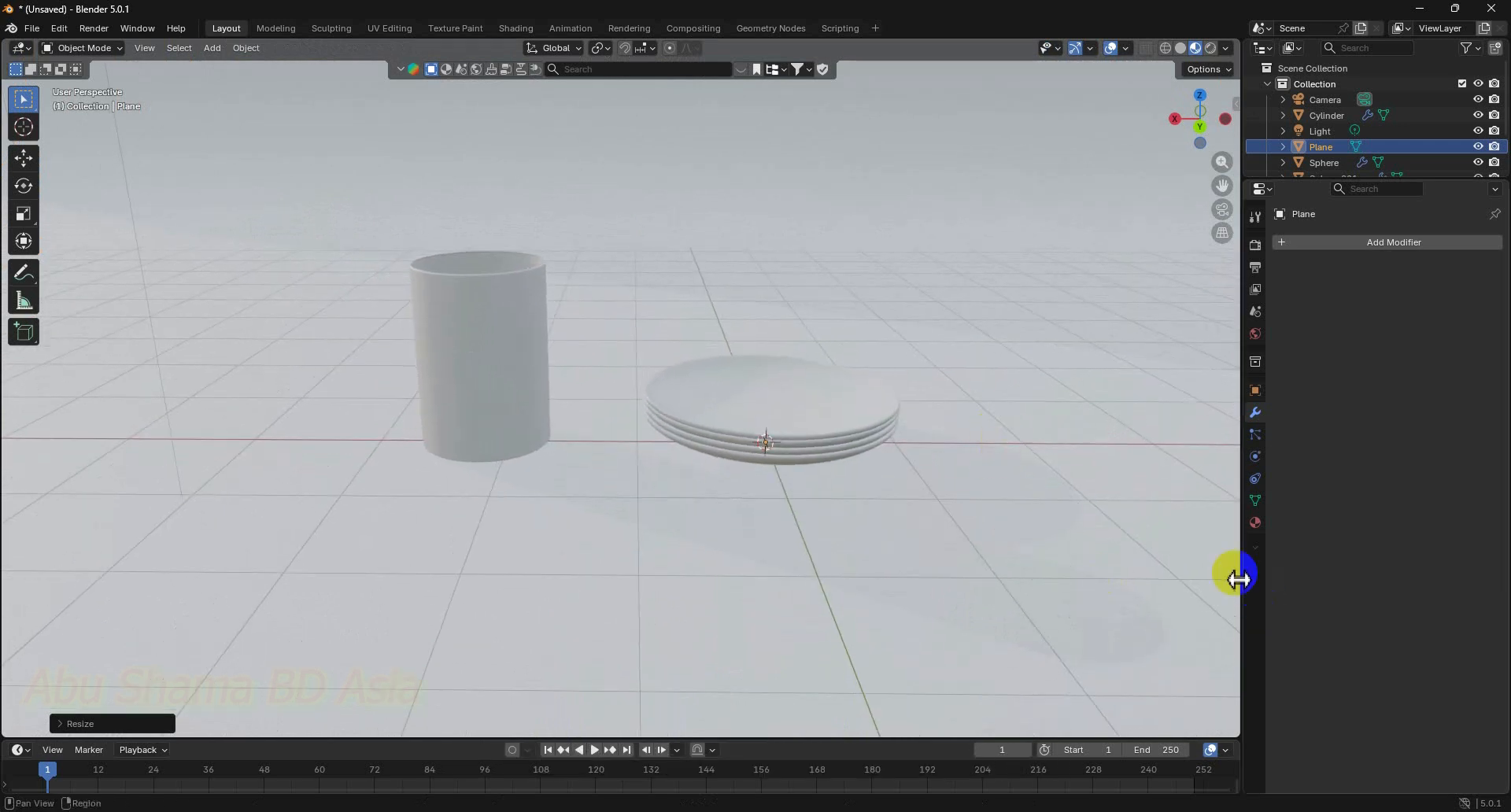
pyautogui.click(1257, 523)
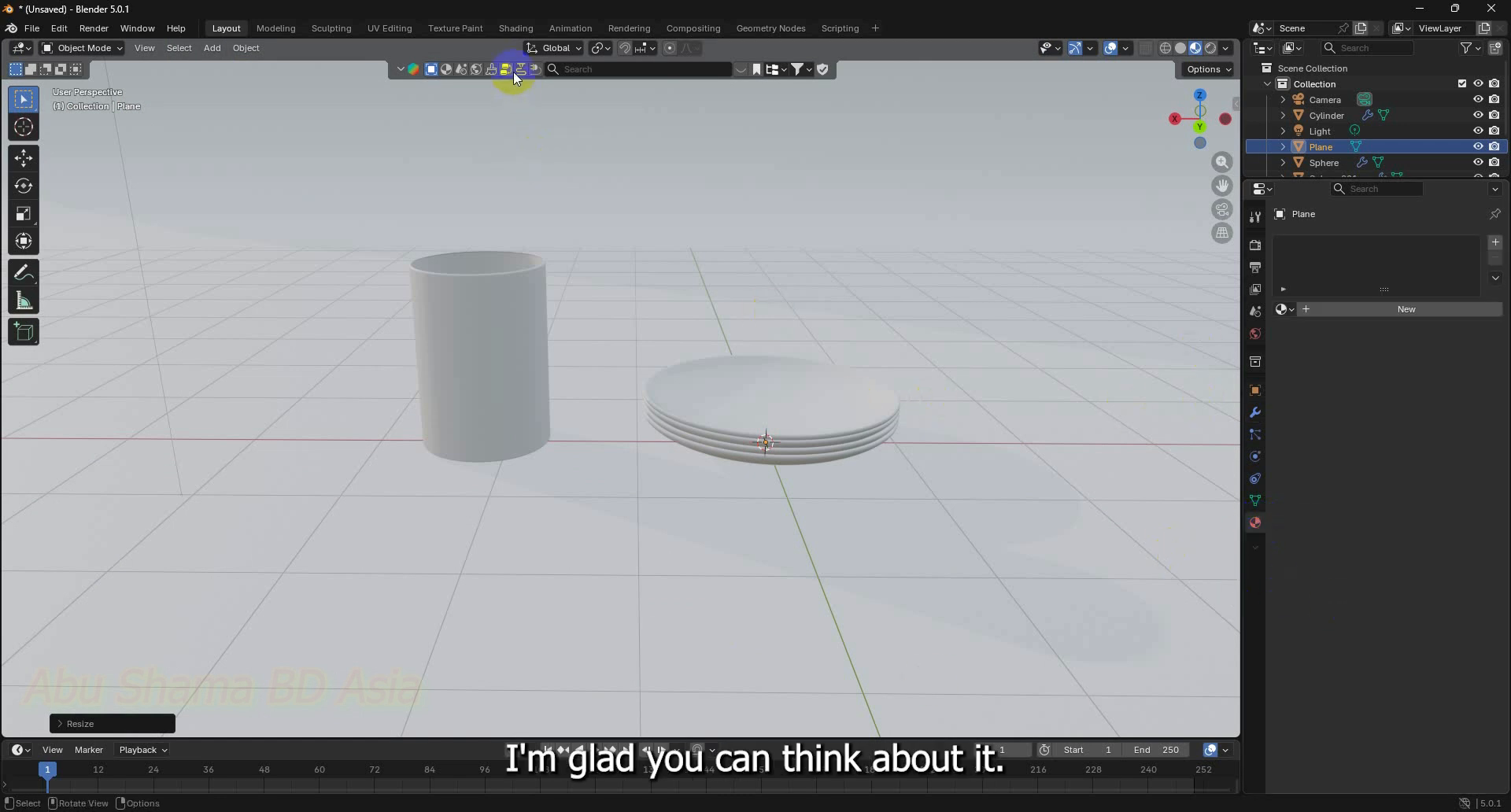
pyautogui.click(516, 29)
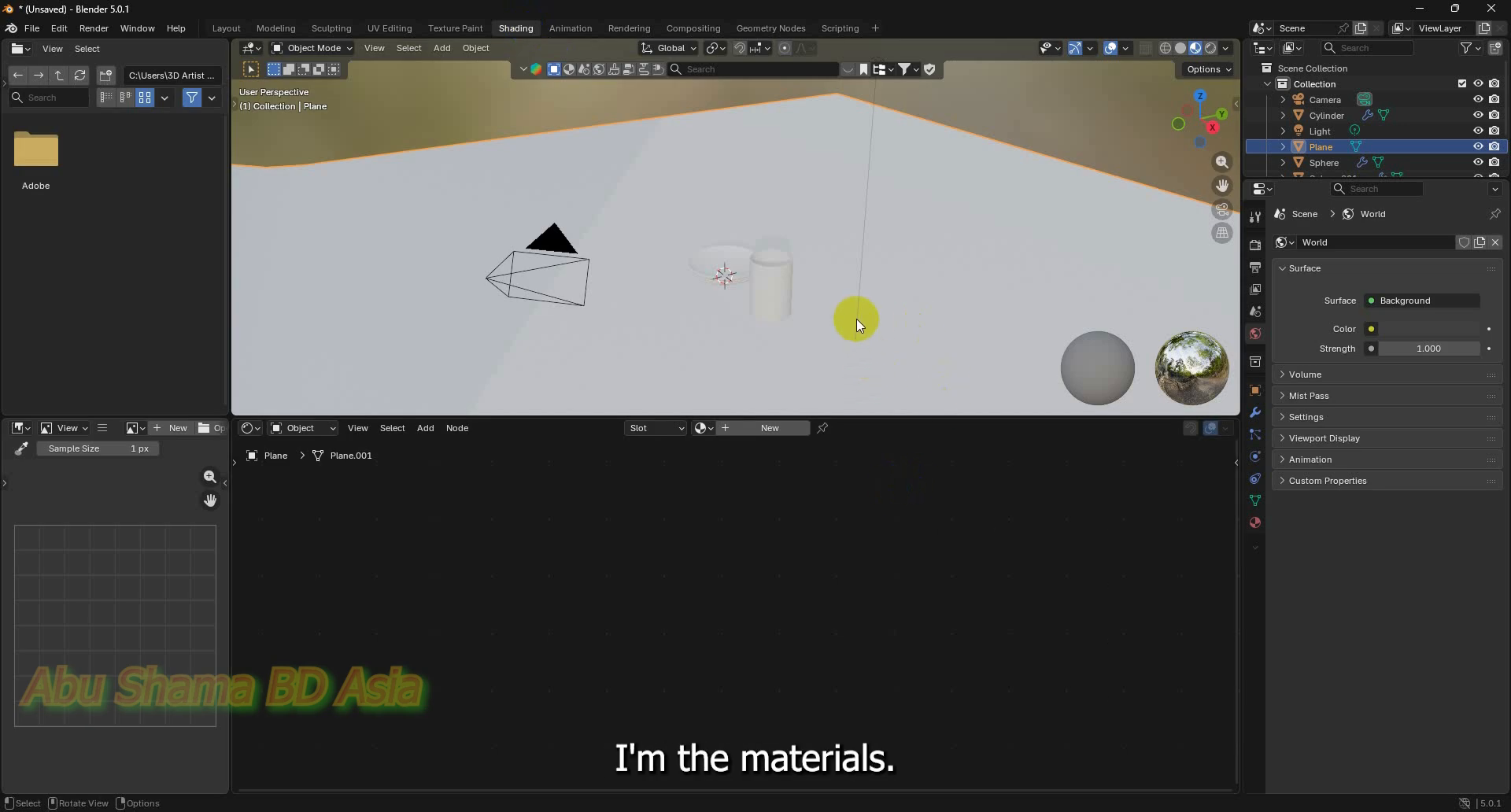
pyautogui.scroll(7, 856, 319)
pyautogui.scroll(-4, 856, 319)
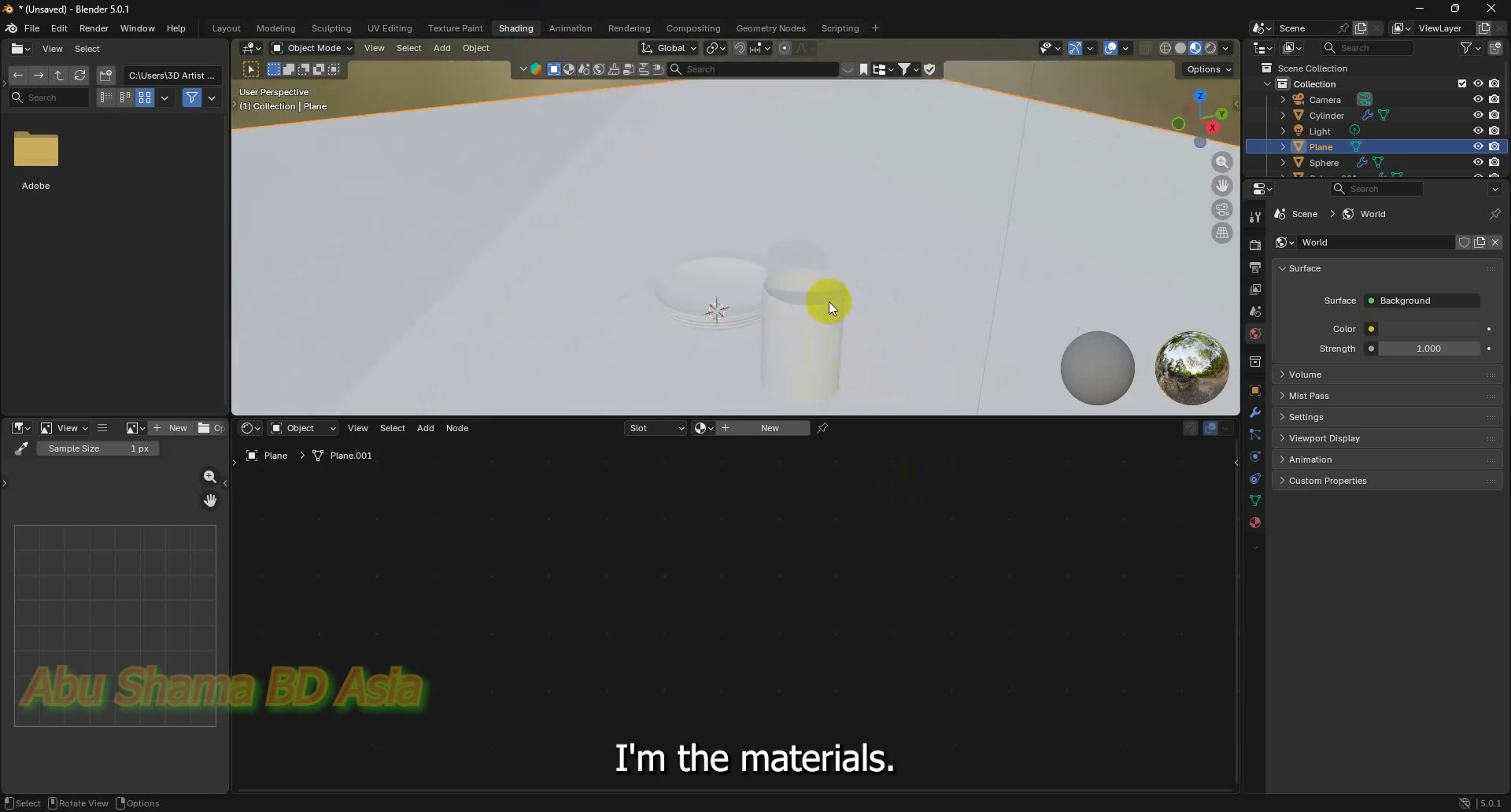
pyautogui.click(211, 31)
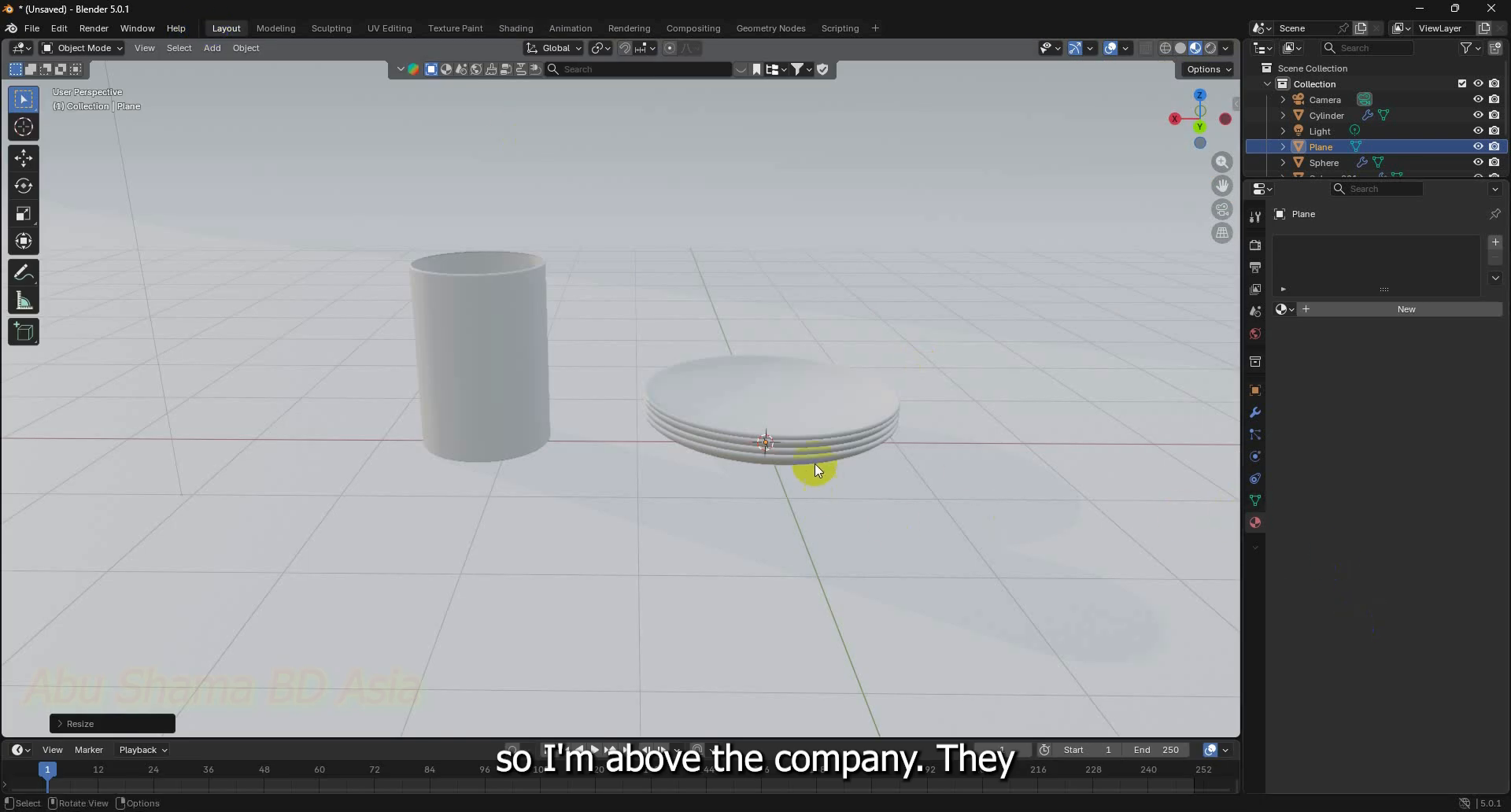
# Create a new material on the top plate of the stack and name it gLASS
pyautogui.click(820, 428)
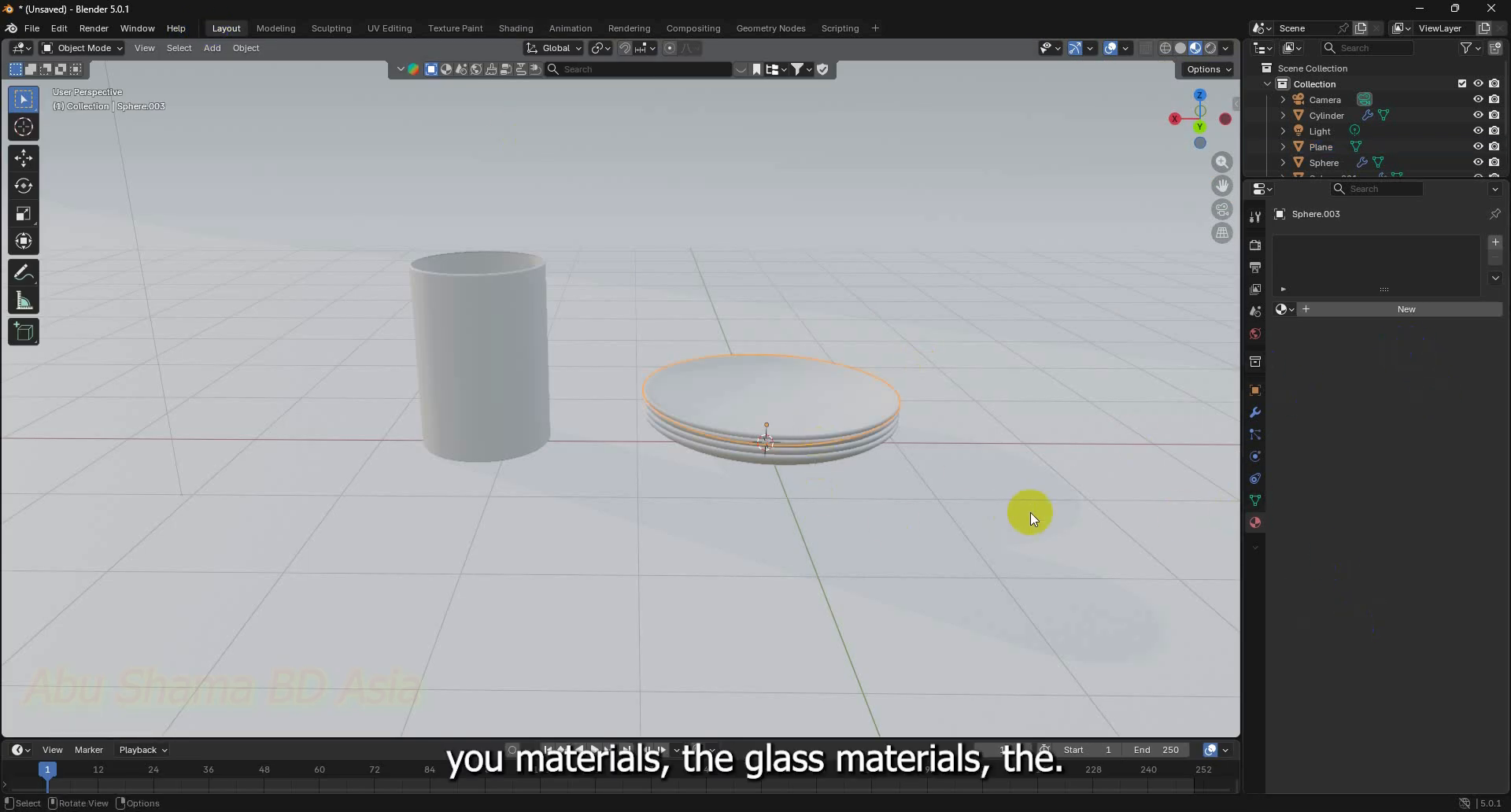
pyautogui.scroll(3, 1031, 513)
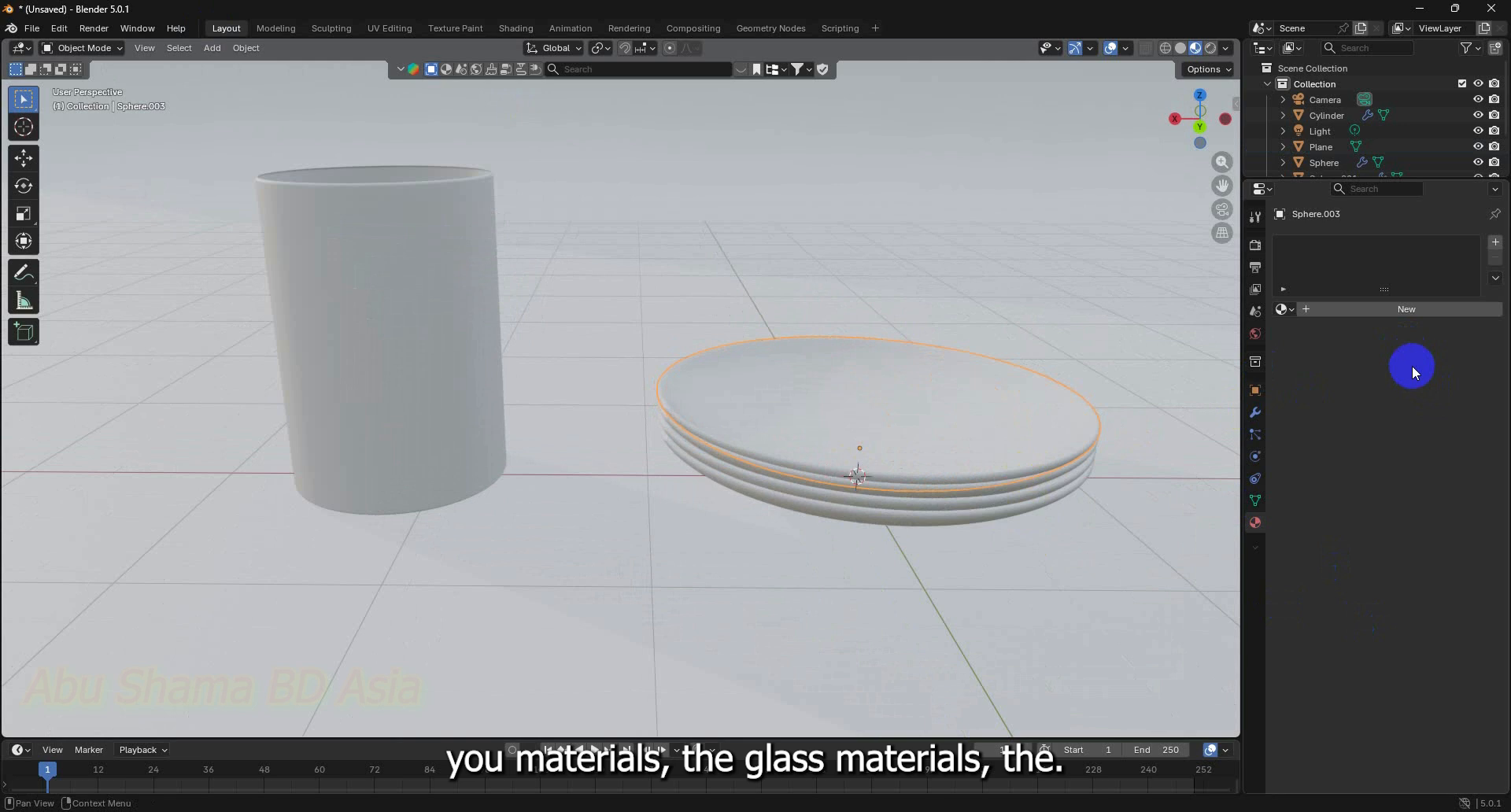
pyautogui.click(1406, 310)
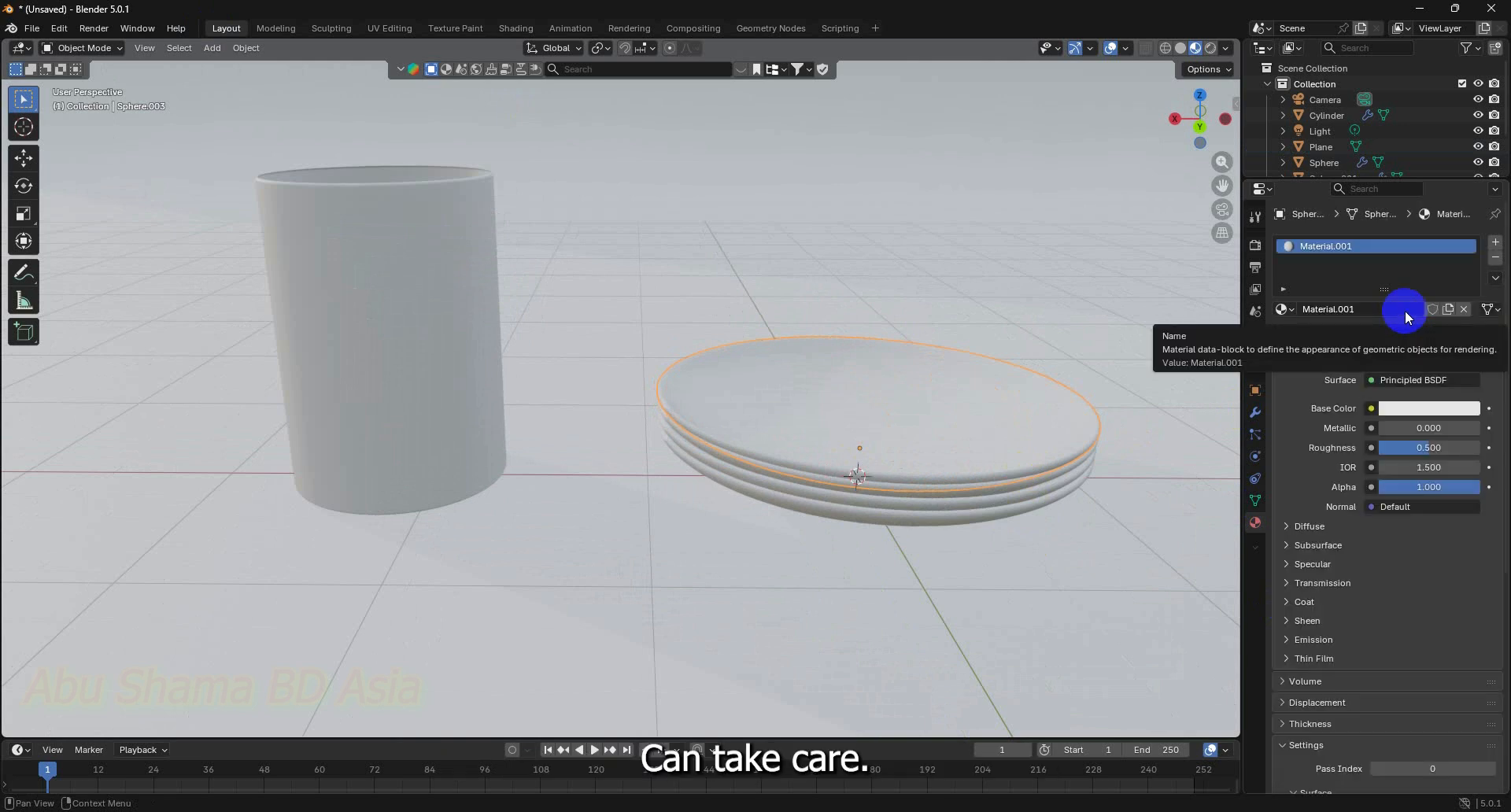
pyautogui.click(1405, 310)
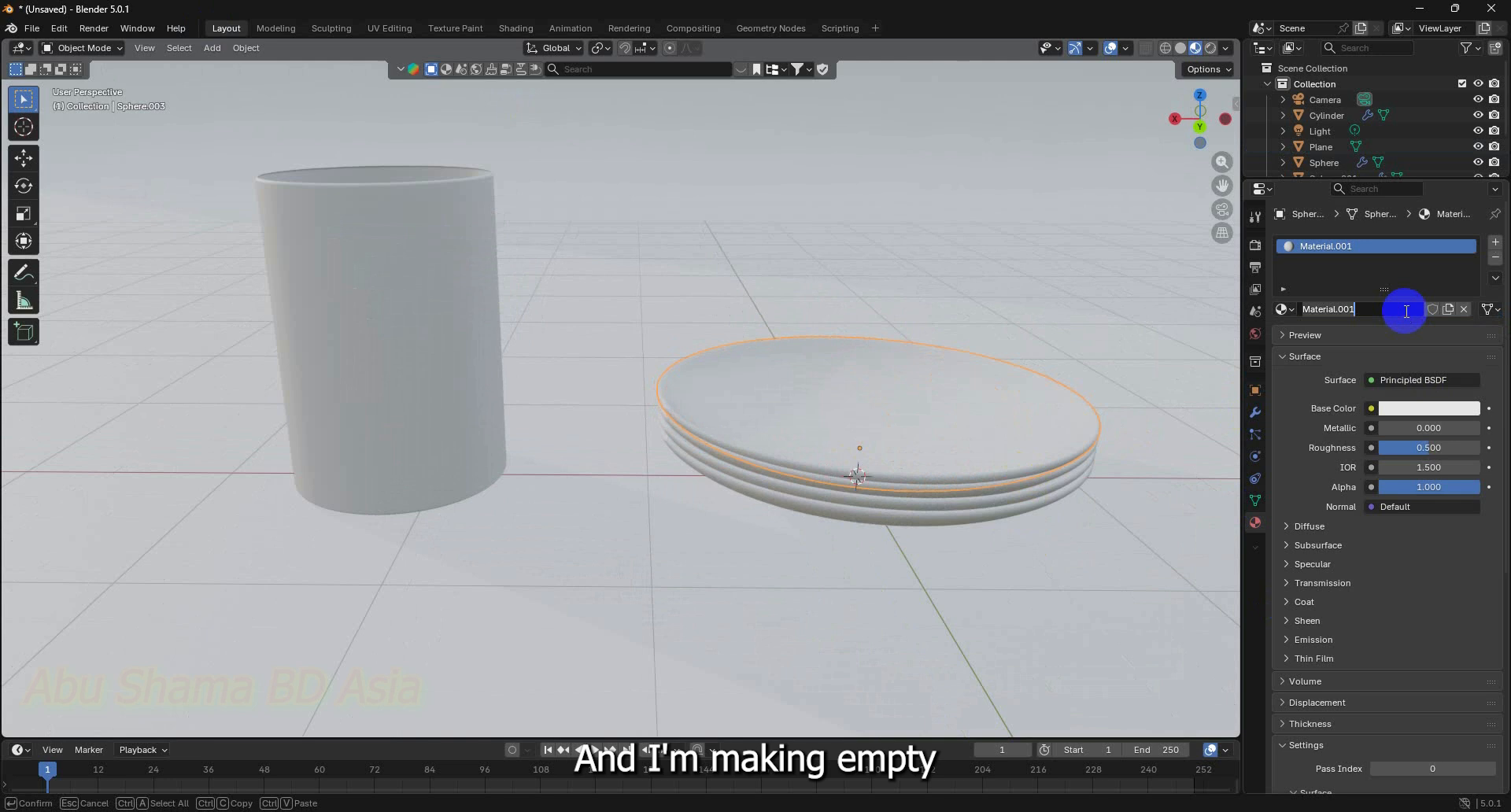
pyautogui.write('gL')
pyautogui.write('ASS')
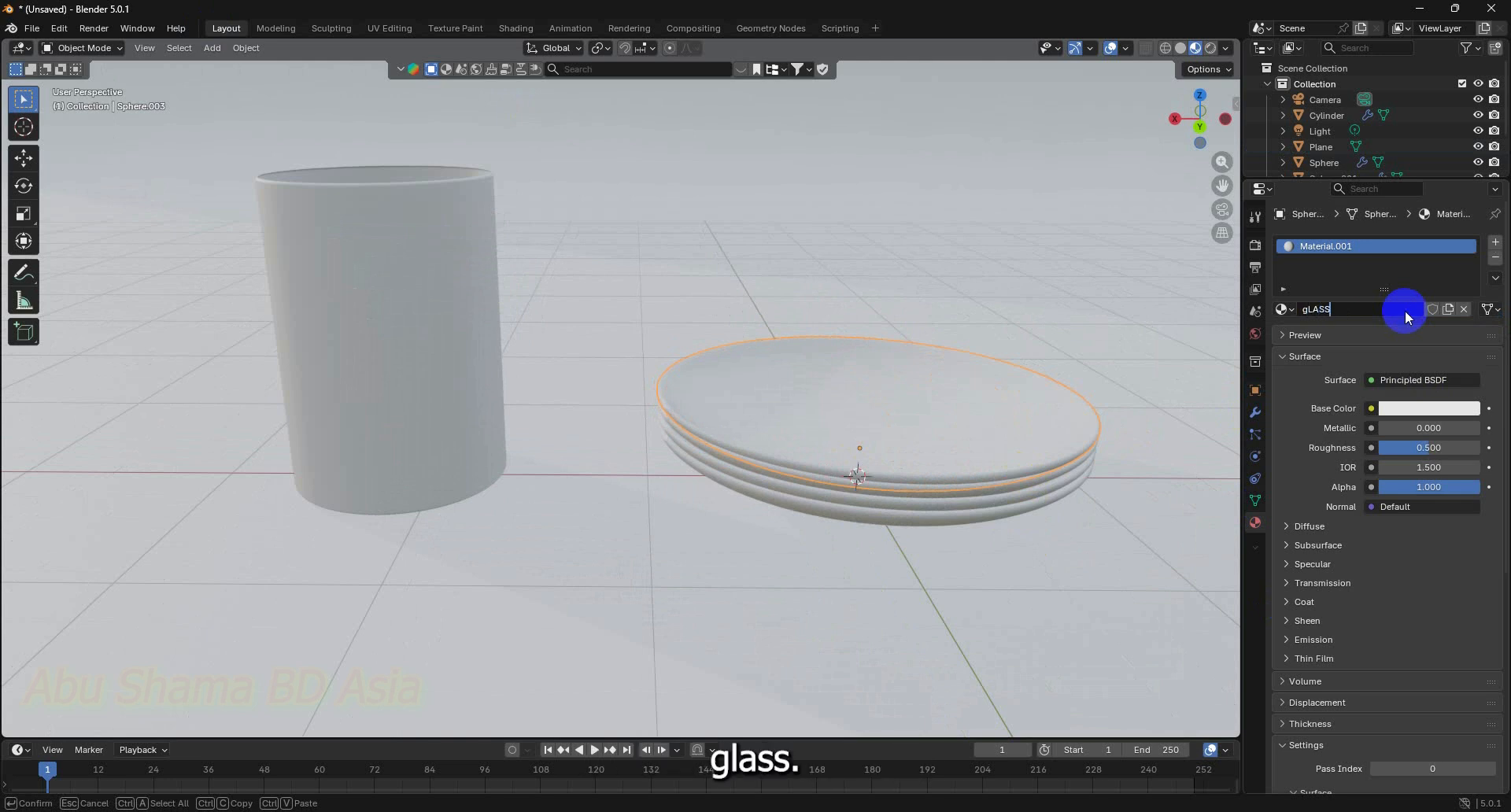
pyautogui.press('Return')
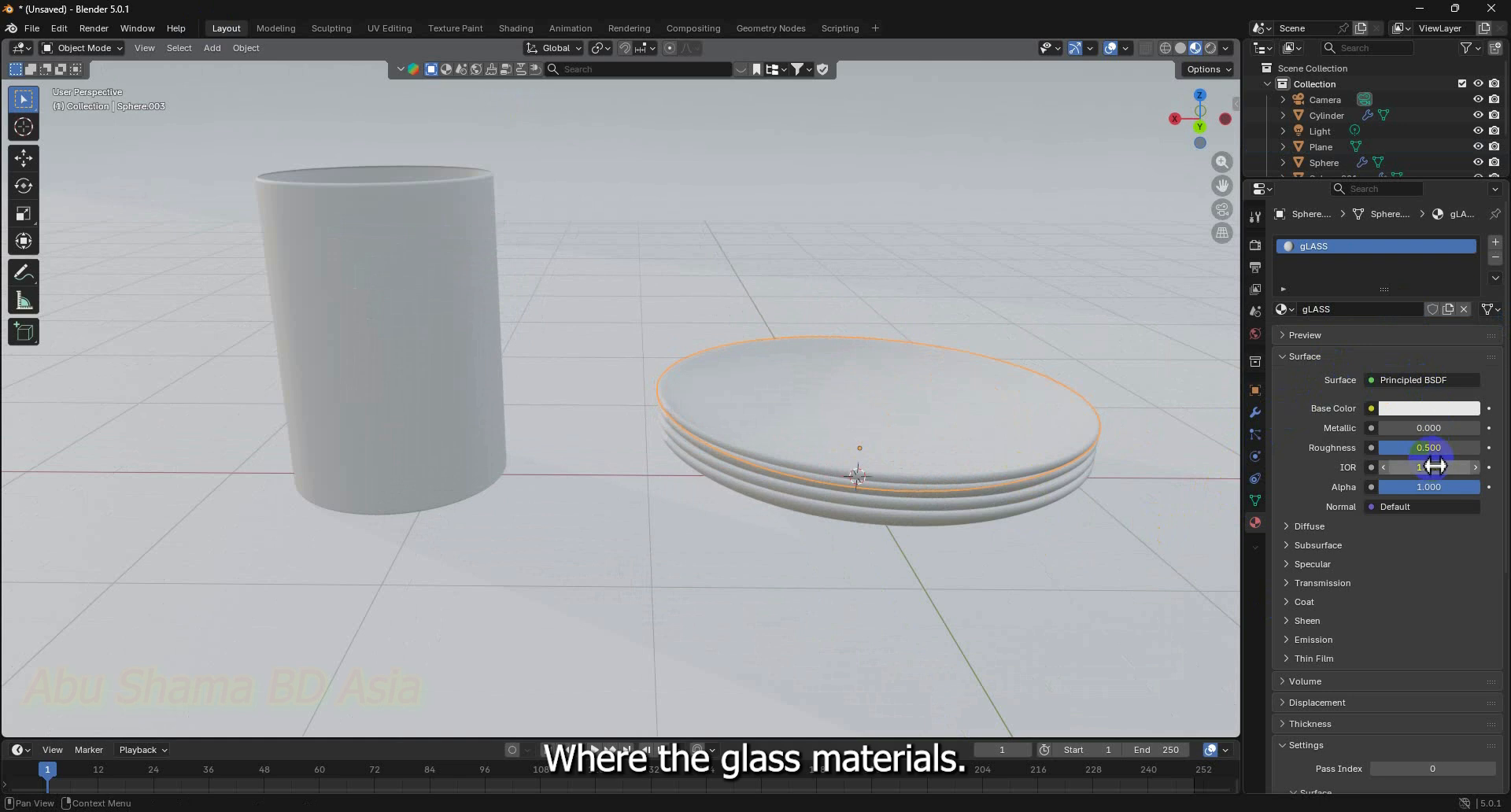
# Change the gLASS material's surface shader to Glass BSDF and frame the plate stack closely
pyautogui.click(1443, 380)
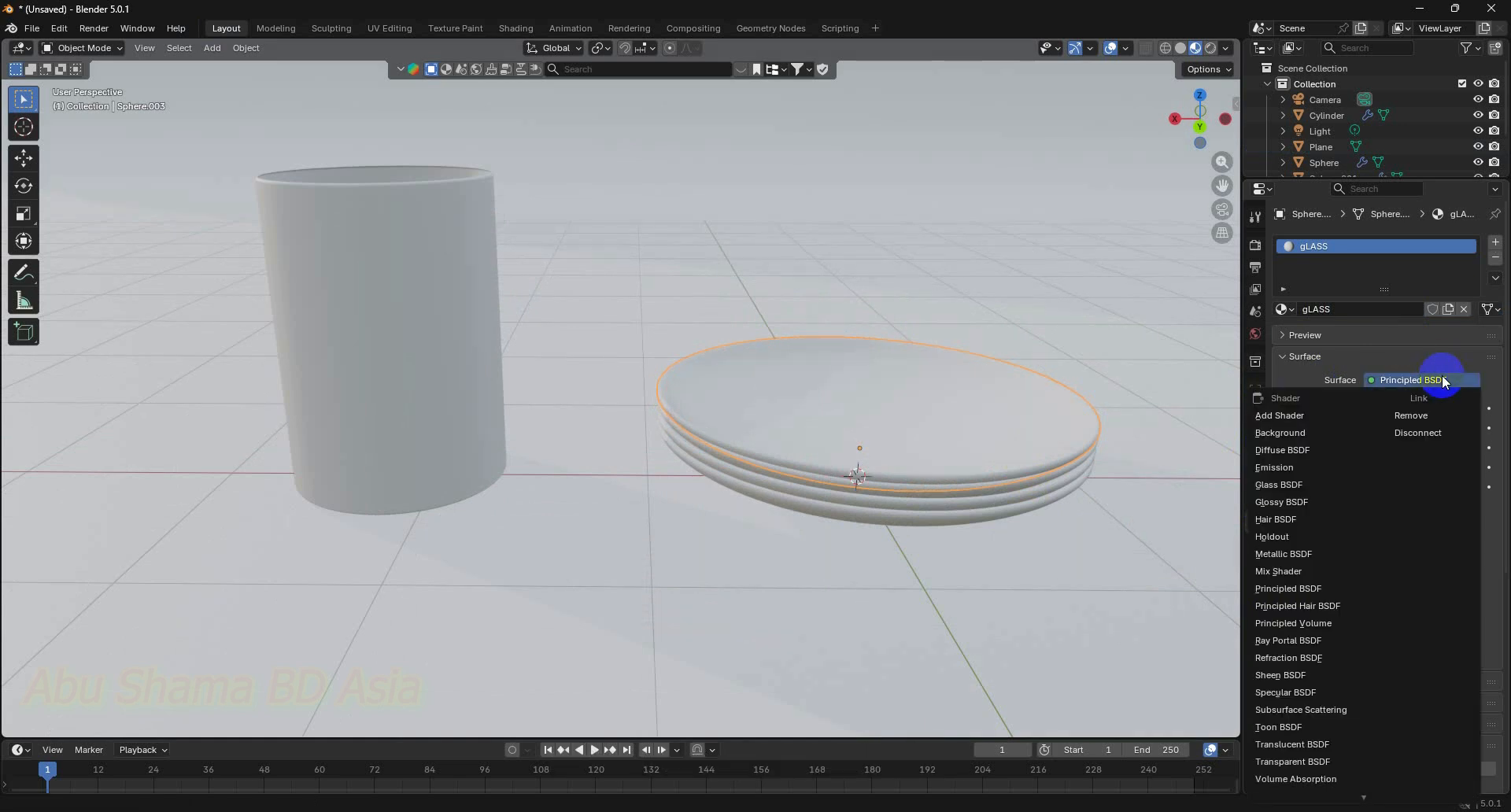
pyautogui.click(1342, 486)
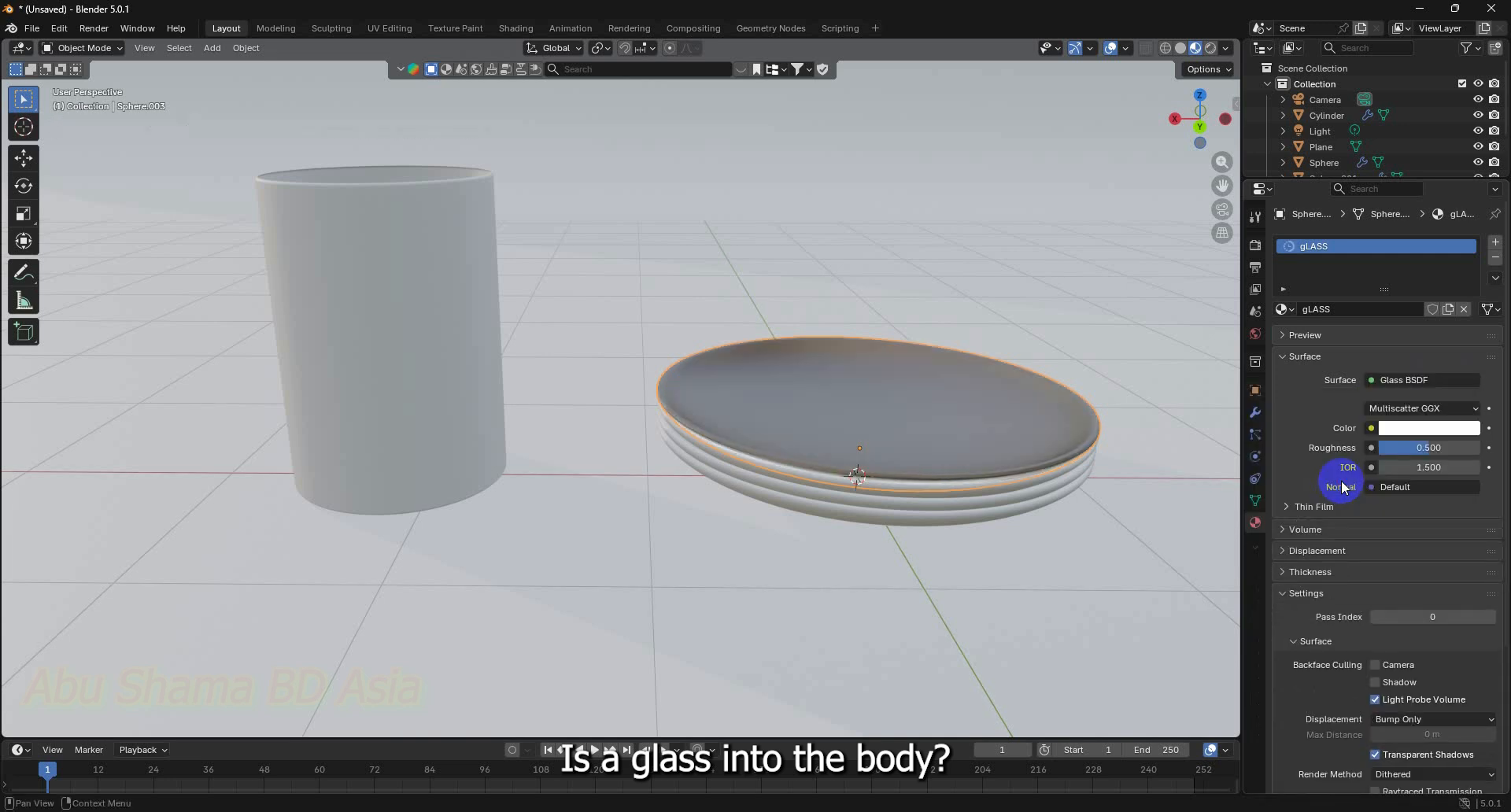
pyautogui.keyDown('shift'); pyautogui.moveTo(1135, 503); pyautogui.dragTo(999, 537, button='middle'); pyautogui.keyUp('shift')
pyautogui.scroll(3, 1000, 531)
pyautogui.keyDown('shift'); pyautogui.moveTo(981, 468); pyautogui.dragTo(916, 427, button='middle'); pyautogui.keyUp('shift')
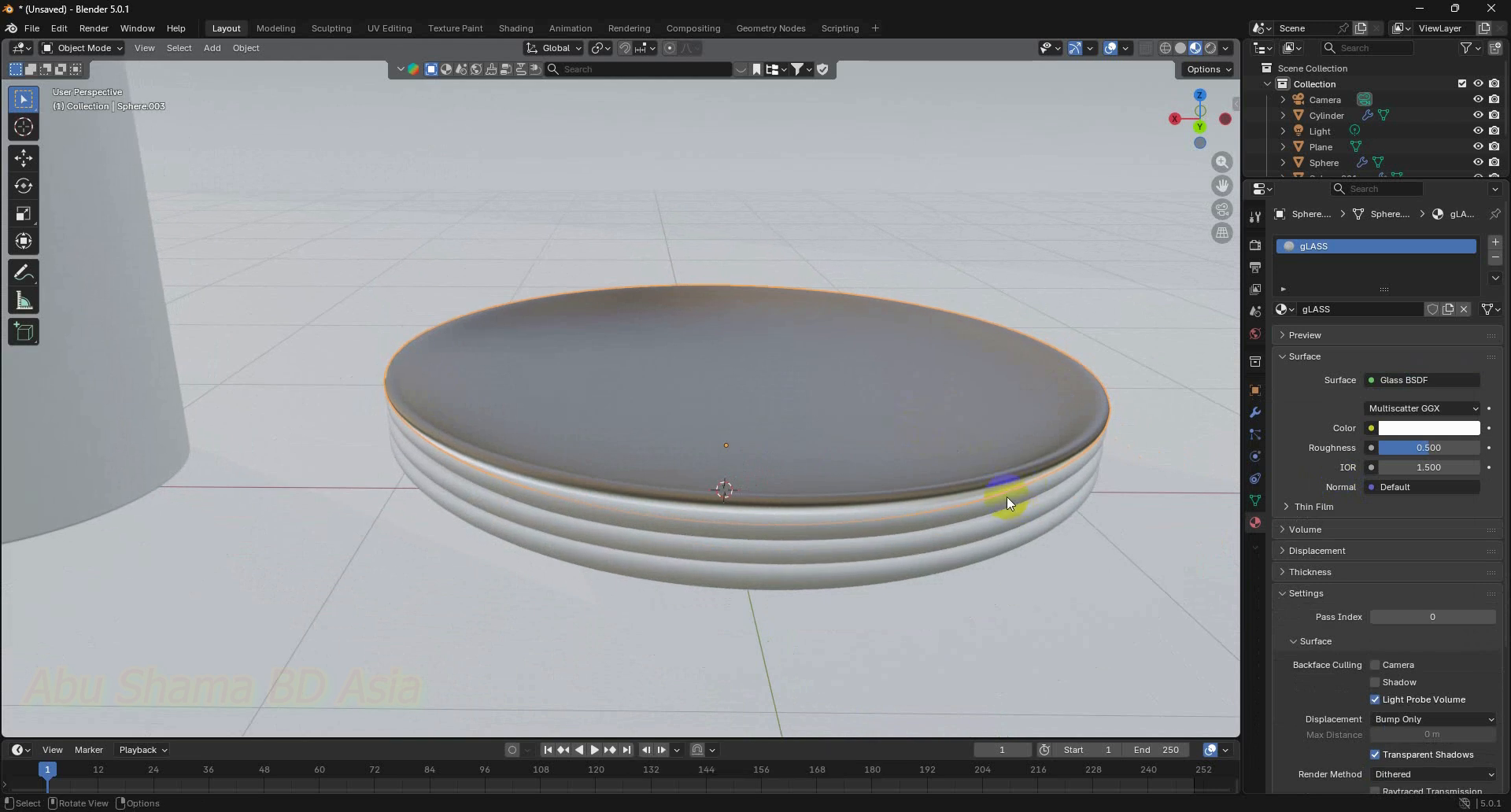
pyautogui.scroll(-1, 1008, 498)
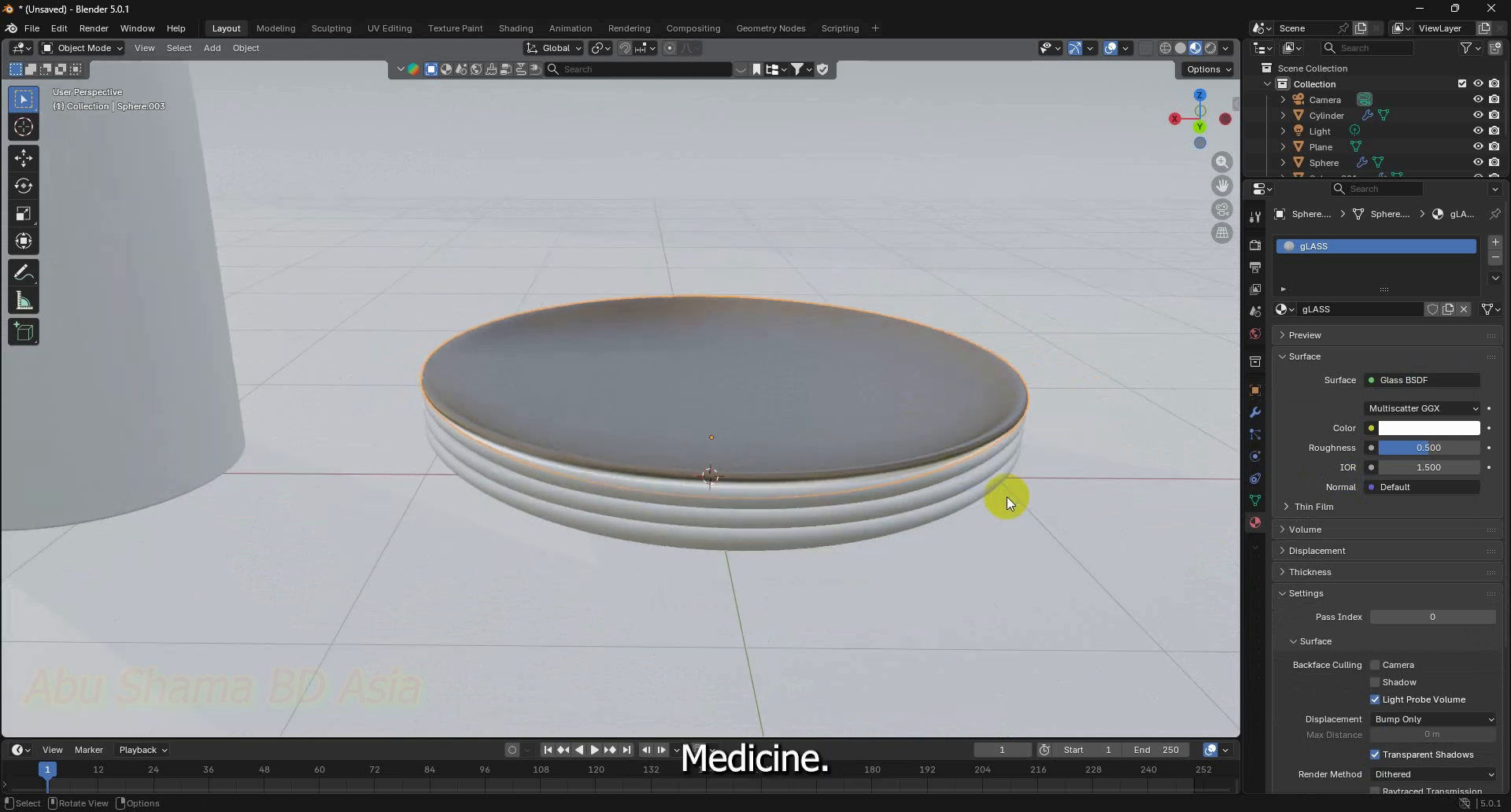
pyautogui.click(976, 466)
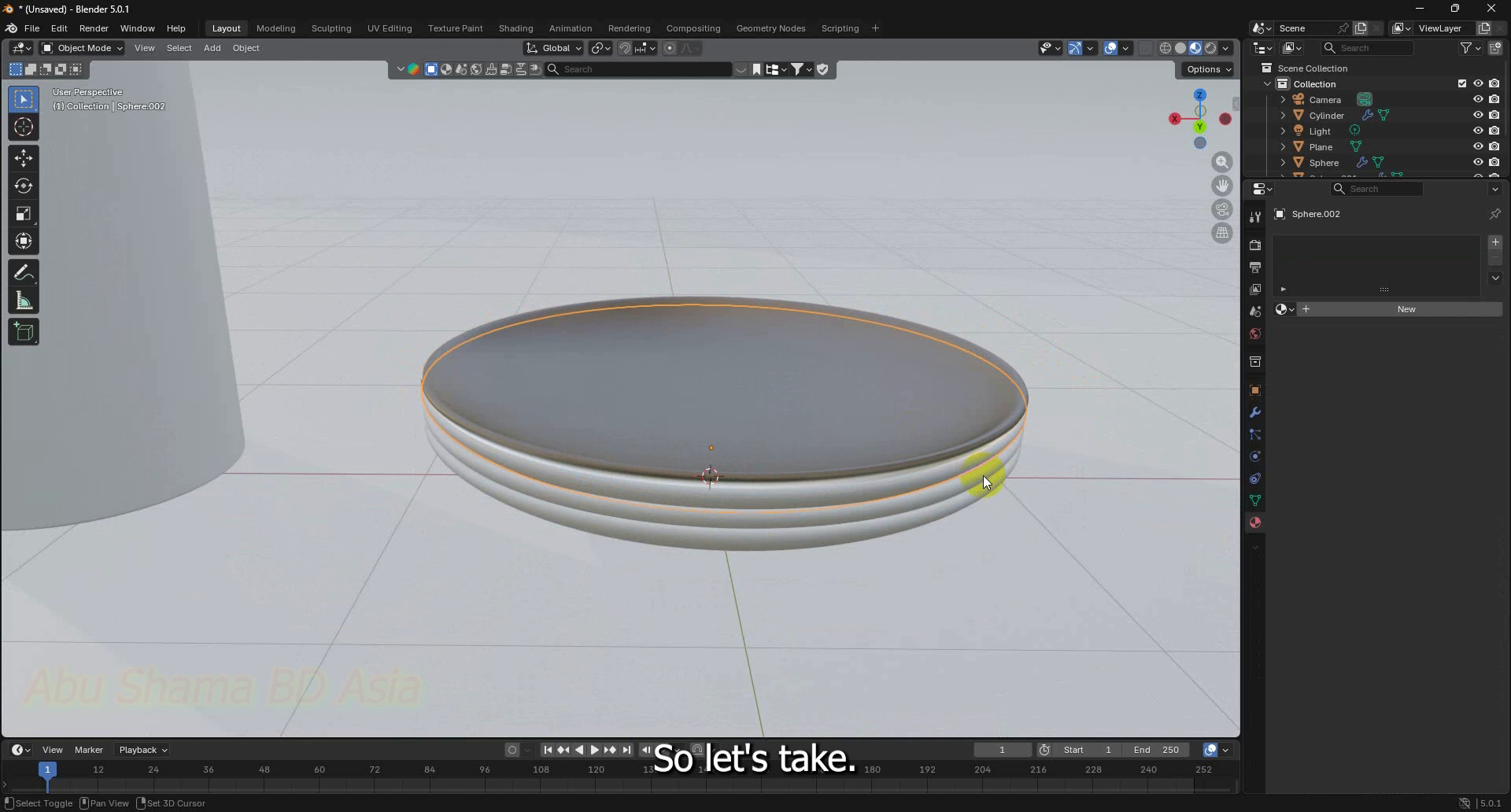
pyautogui.keyDown('shift'); pyautogui.click(989, 488); pyautogui.keyUp('shift')
pyautogui.keyDown('shift'); pyautogui.click(989, 489); pyautogui.keyUp('shift')
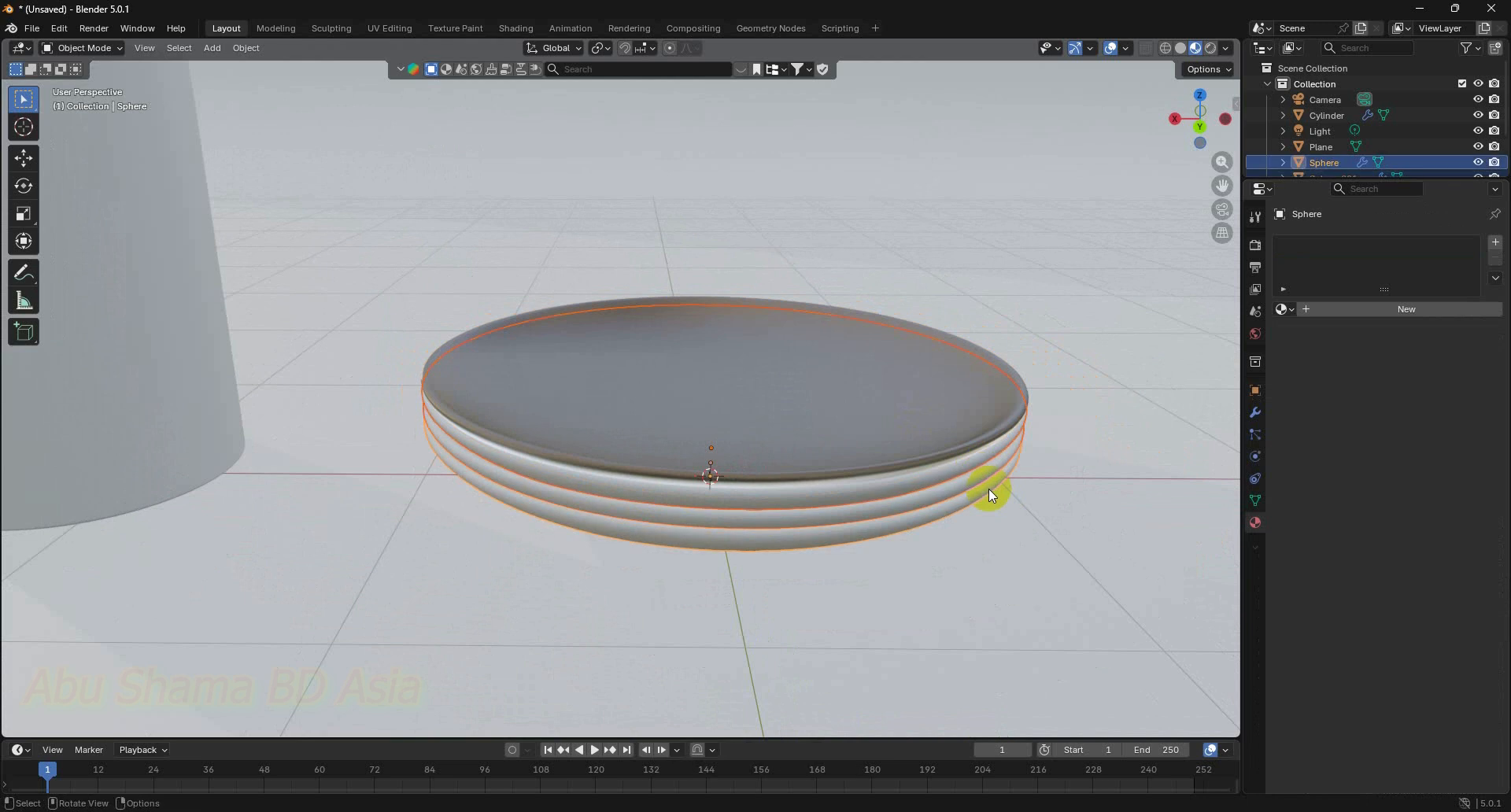
pyautogui.hotkey('ctrl', 'l')
pyautogui.moveTo(989, 488)
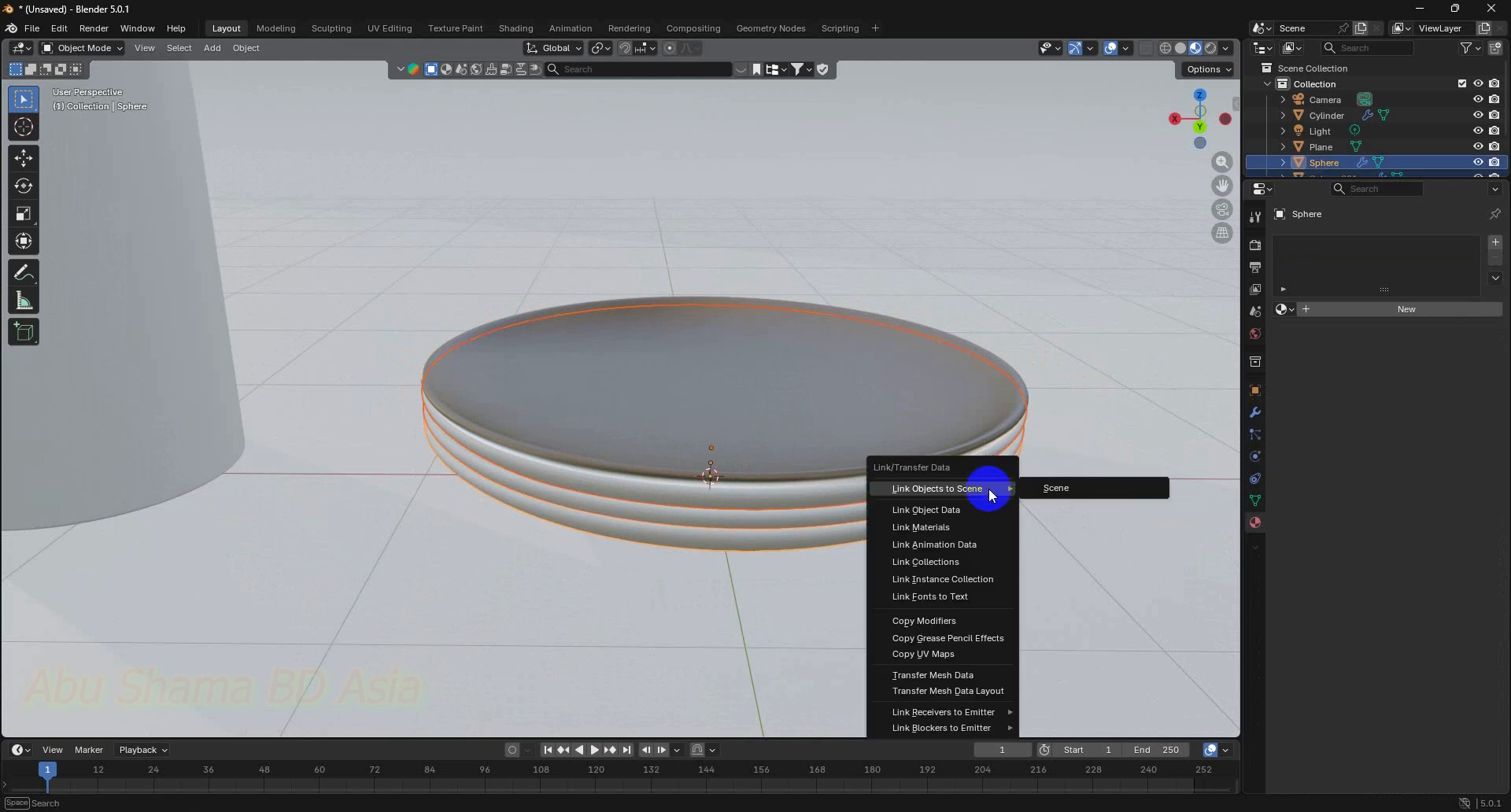
pyautogui.click(1088, 391)
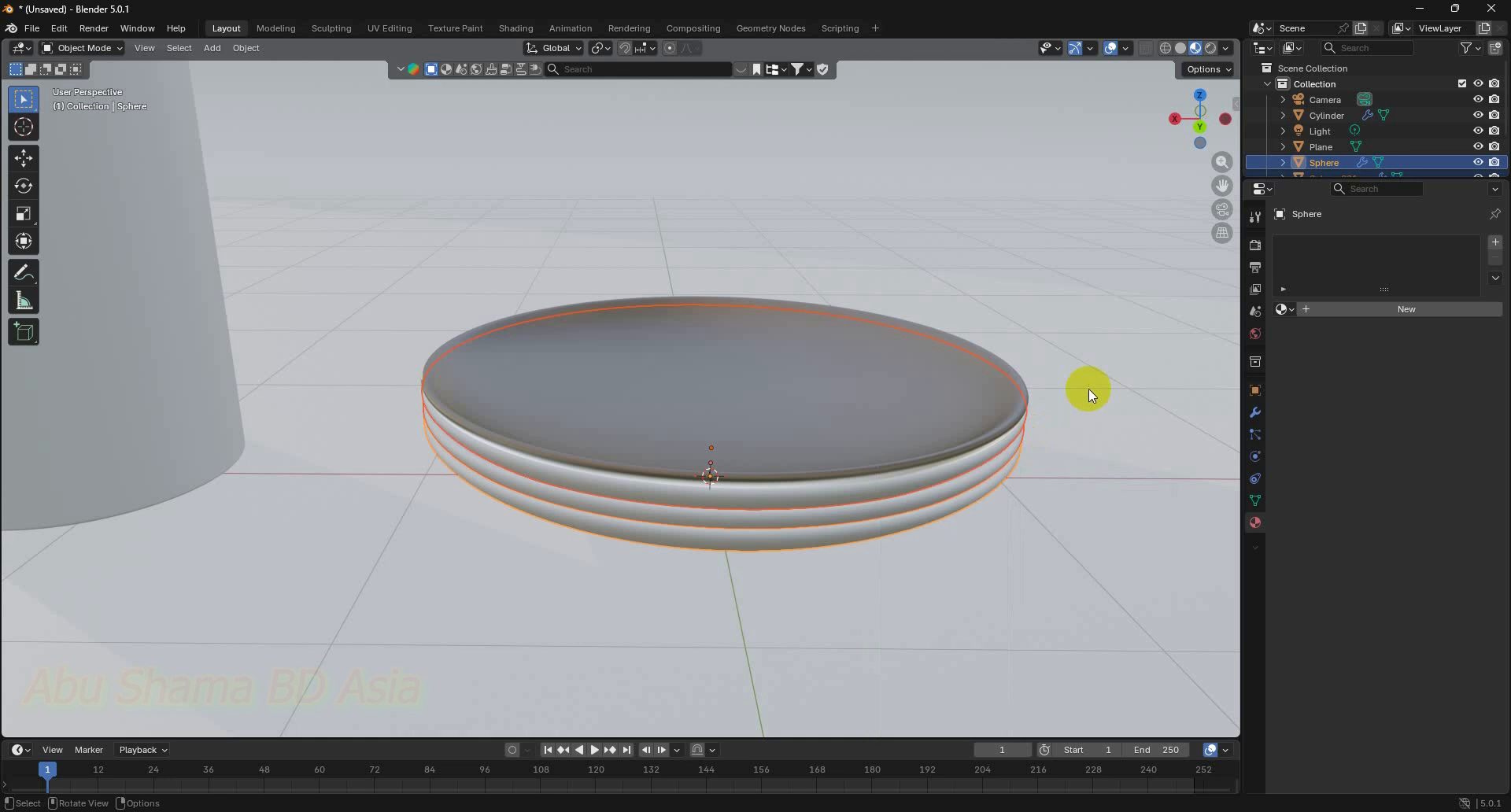
pyautogui.click(926, 400)
pyautogui.scroll(-3, 926, 401)
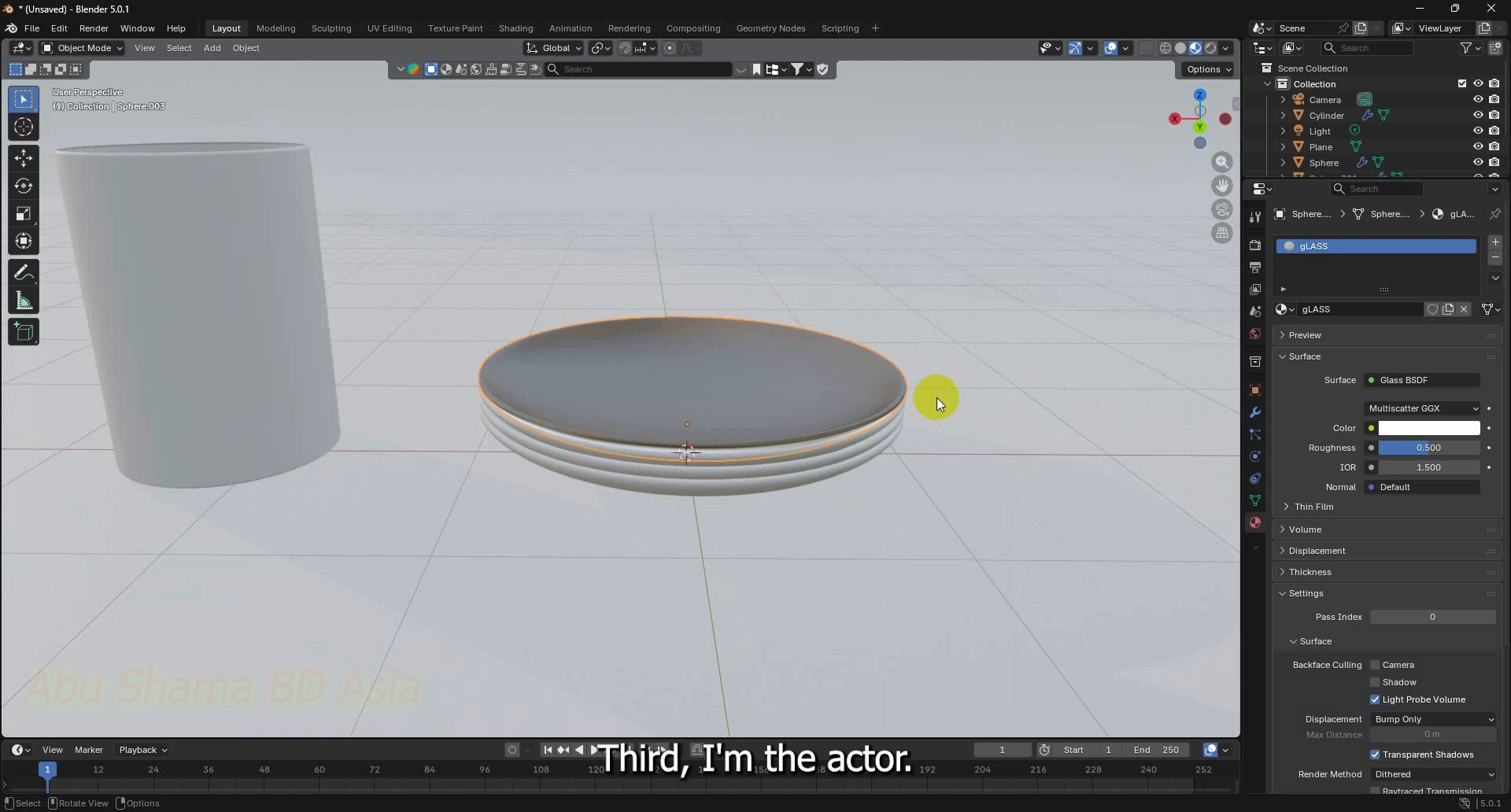
pyautogui.moveTo(934, 397); pyautogui.dragTo(955, 428, button='middle')
pyautogui.scroll(3, 959, 517)
pyautogui.scroll(-2, 959, 518)
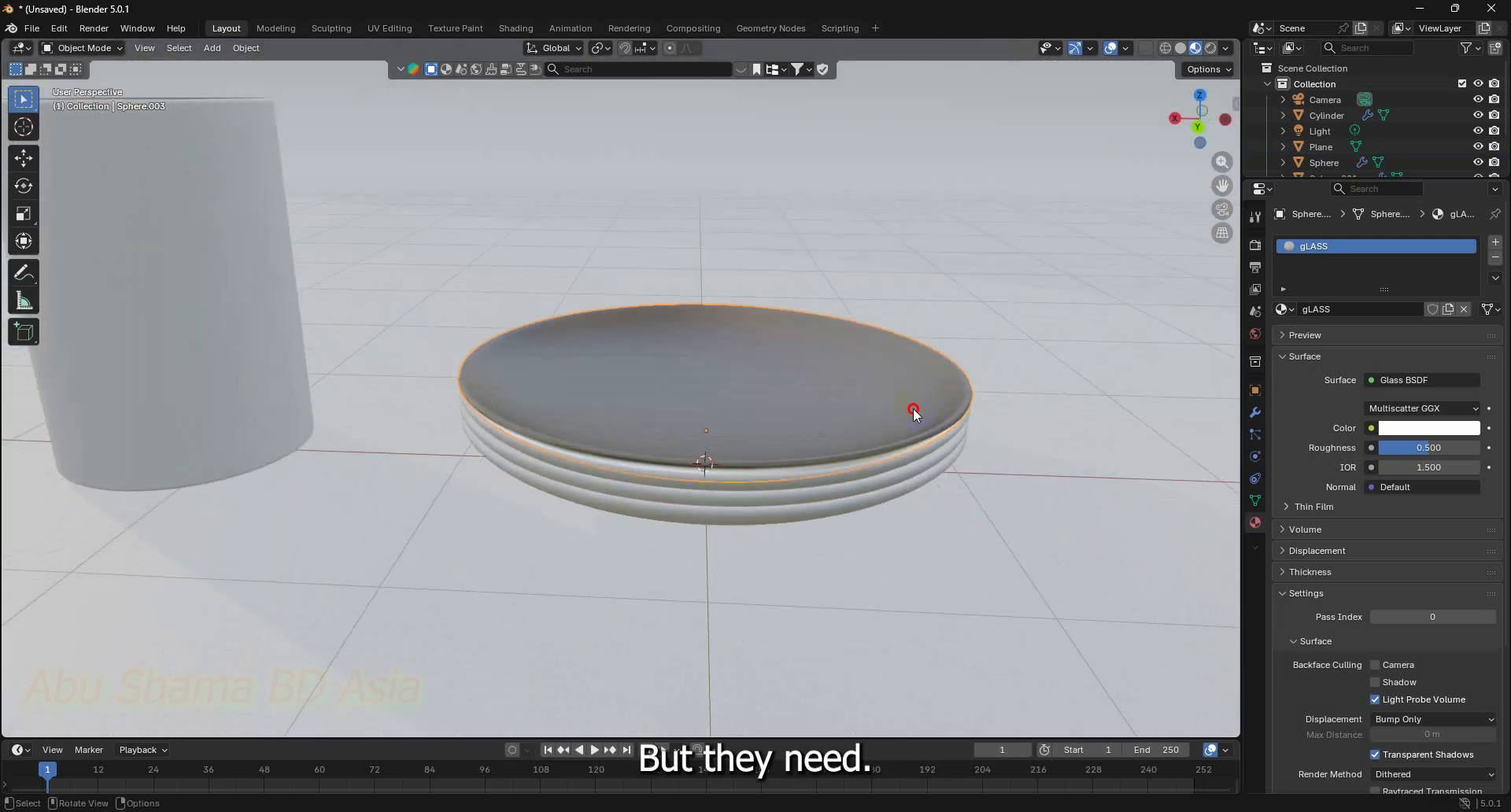
# Select the three lower plates, ending with the lowest as the active object, and try to link materials between them
pyautogui.click(949, 438)
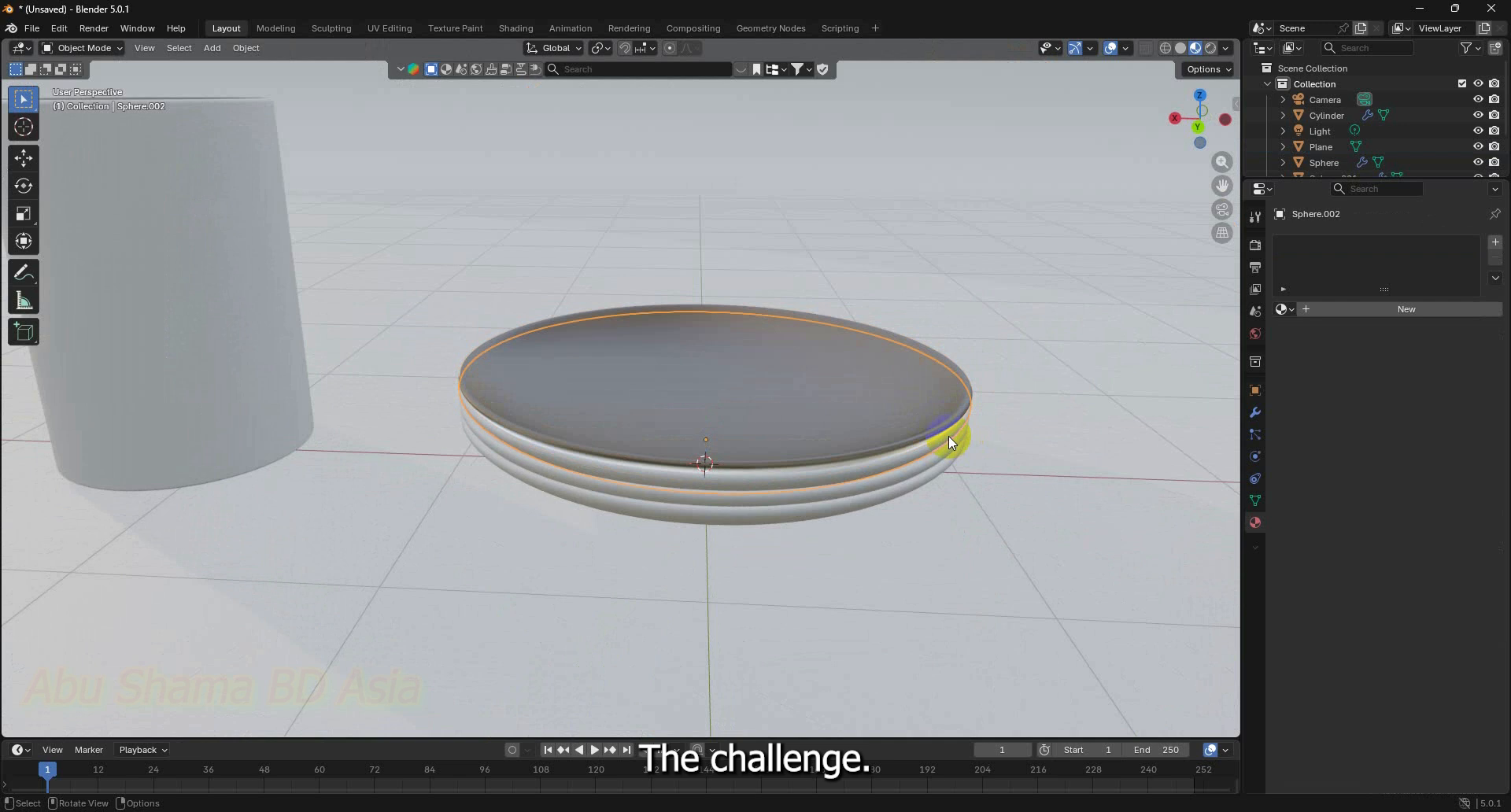
pyautogui.keyDown('shift'); pyautogui.click(953, 465); pyautogui.keyUp('shift')
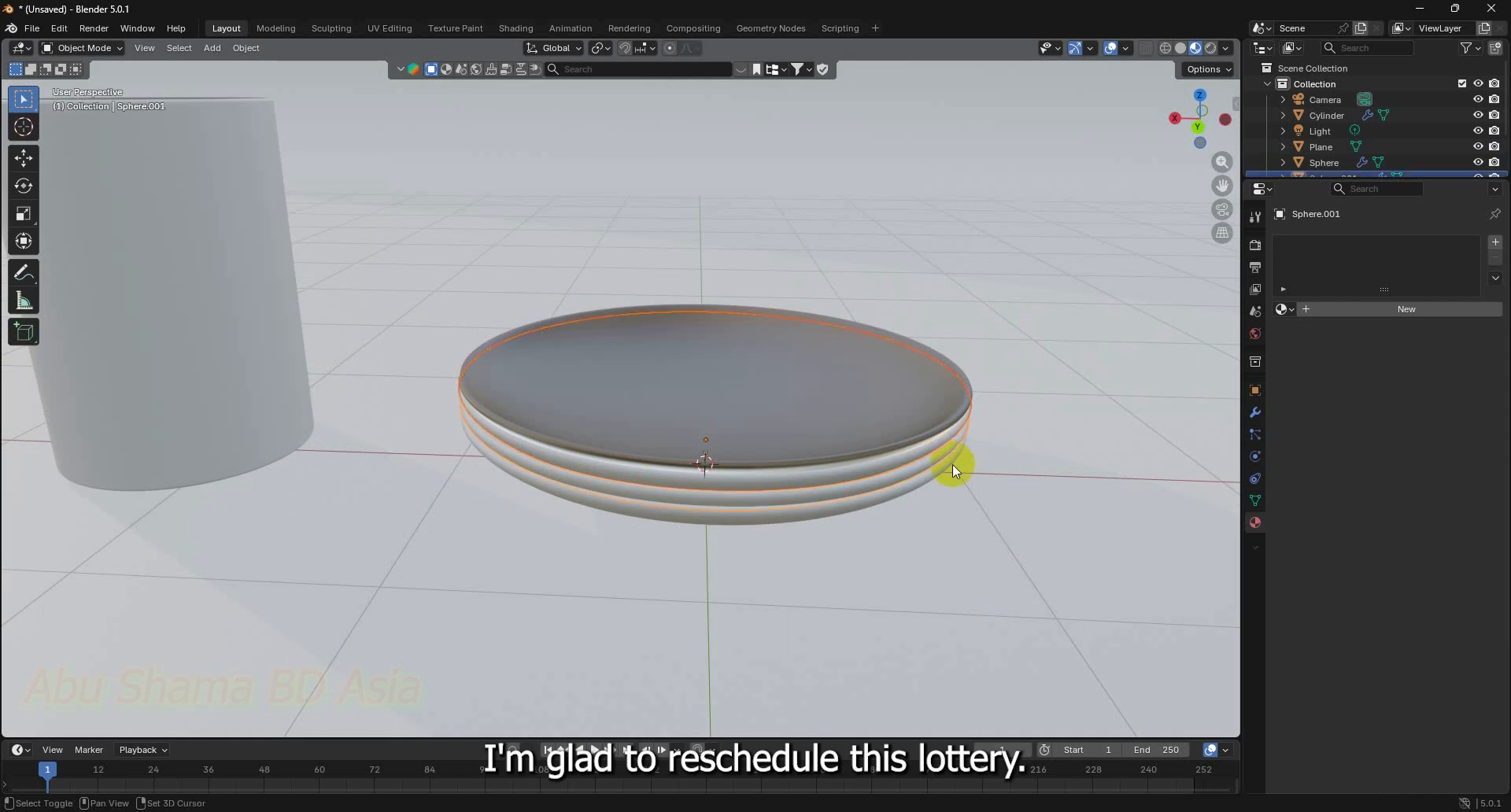
pyautogui.keyDown('shift'); pyautogui.click(952, 464); pyautogui.keyUp('shift')
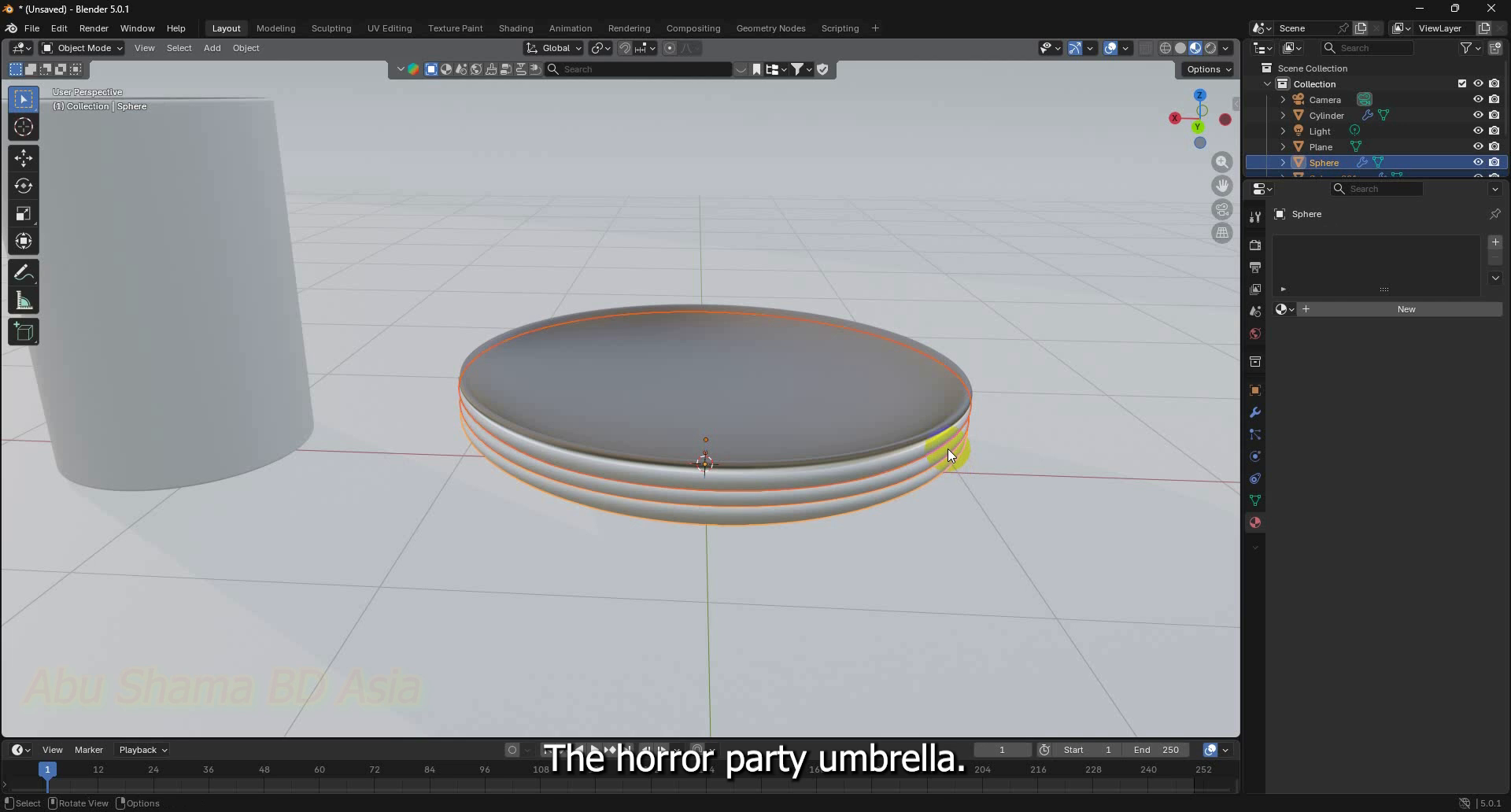
pyautogui.rightClick(948, 447)
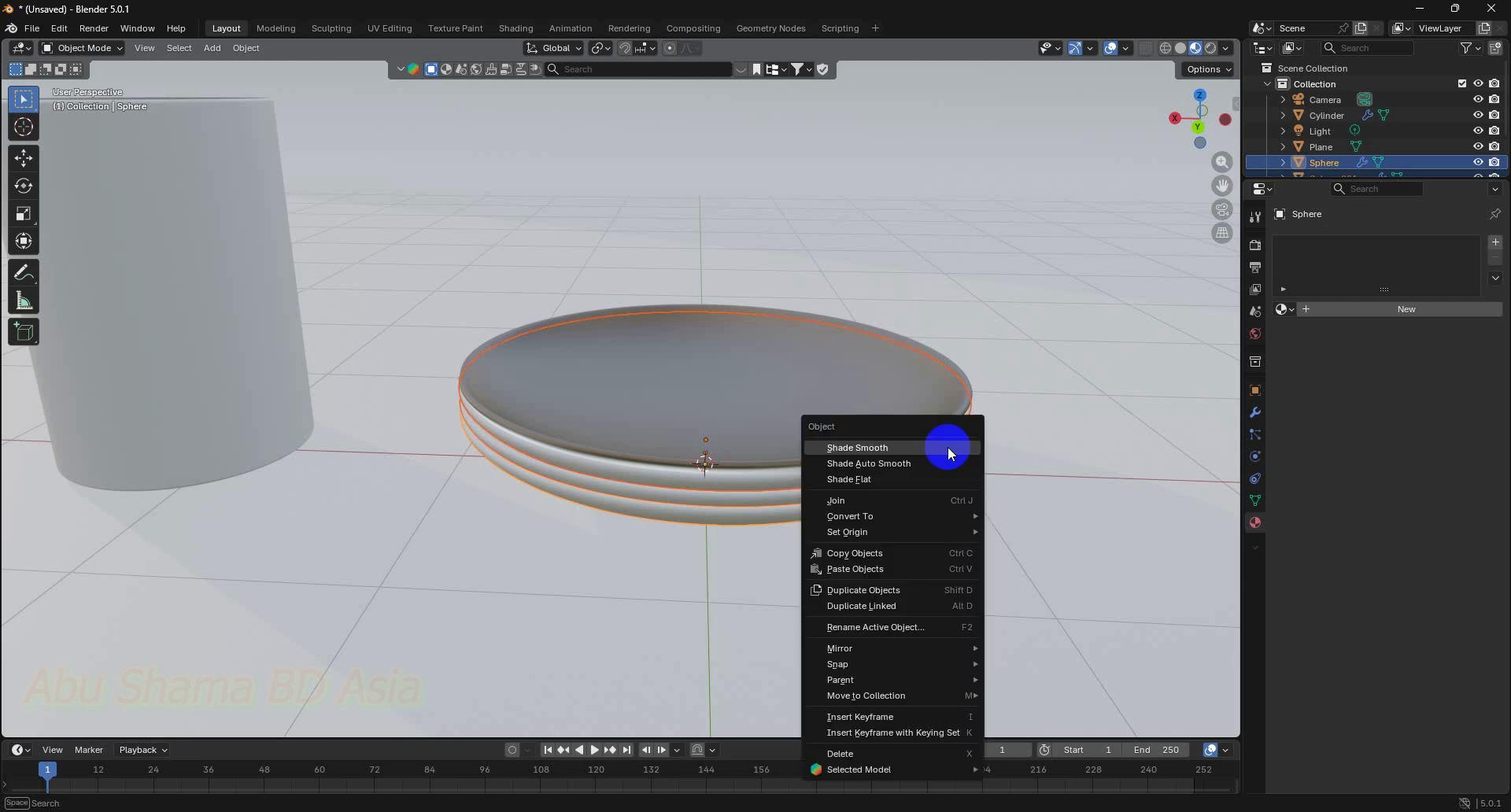
pyautogui.click(952, 385)
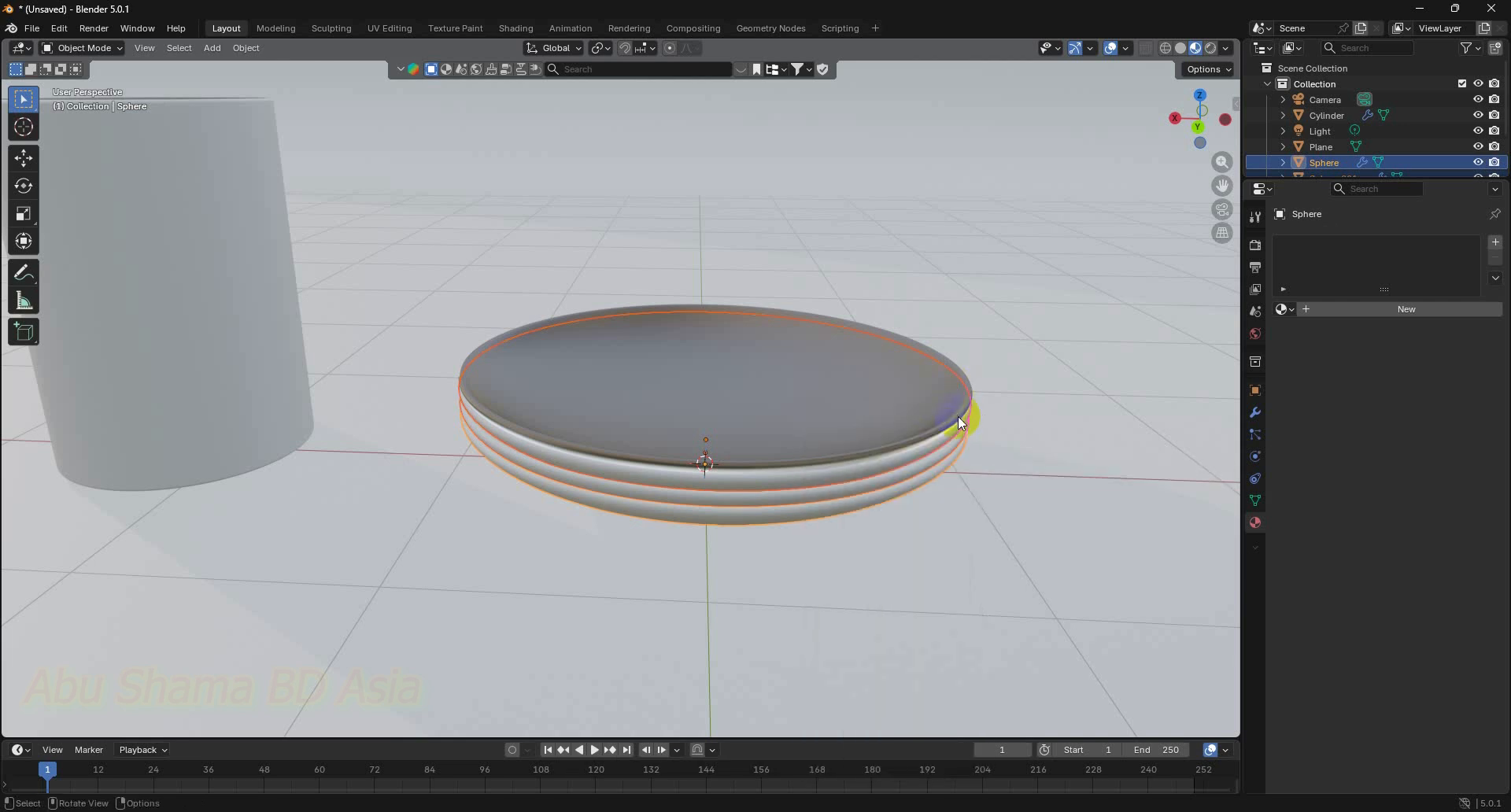
pyautogui.press('ctrl')
pyautogui.hotkey('ctrl', 'l')
pyautogui.moveTo(959, 417)
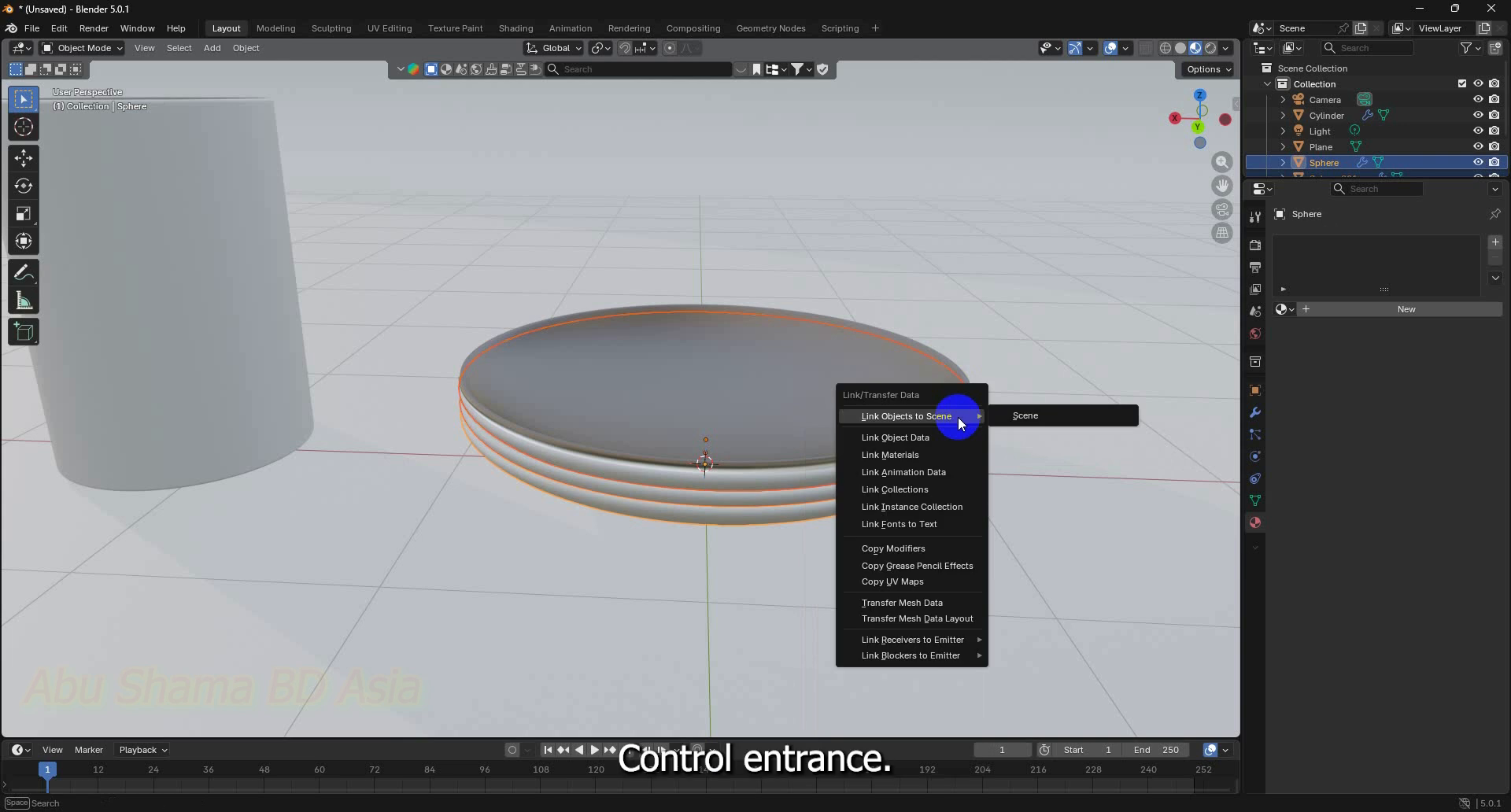
pyautogui.click(934, 456)
# Select all four plates starting from the top one, with the lowest plate active, and try to link materials across the stack
pyautogui.click(934, 458)
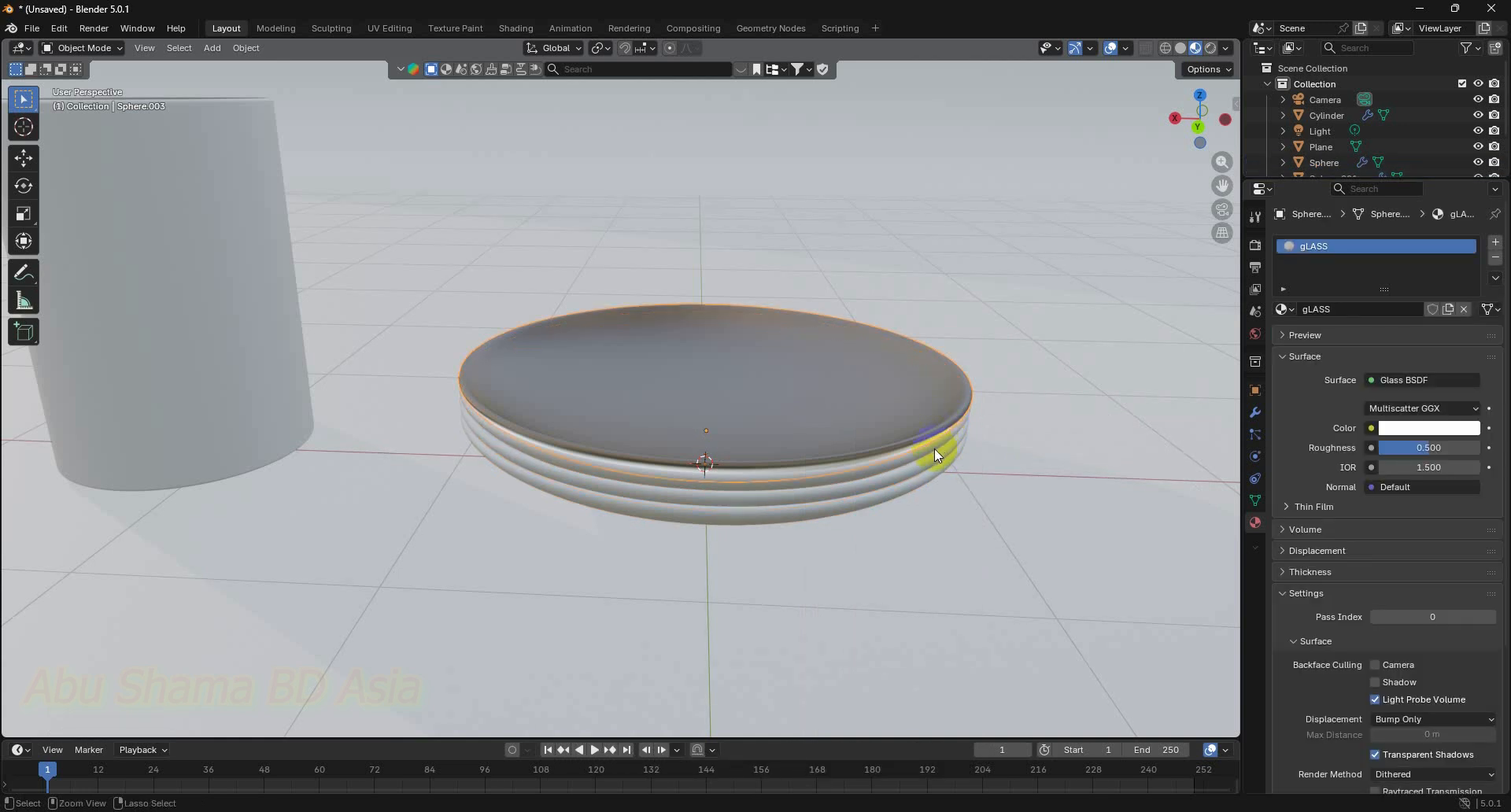
pyautogui.keyDown('shift'); pyautogui.click(933, 449); pyautogui.keyUp('shift')
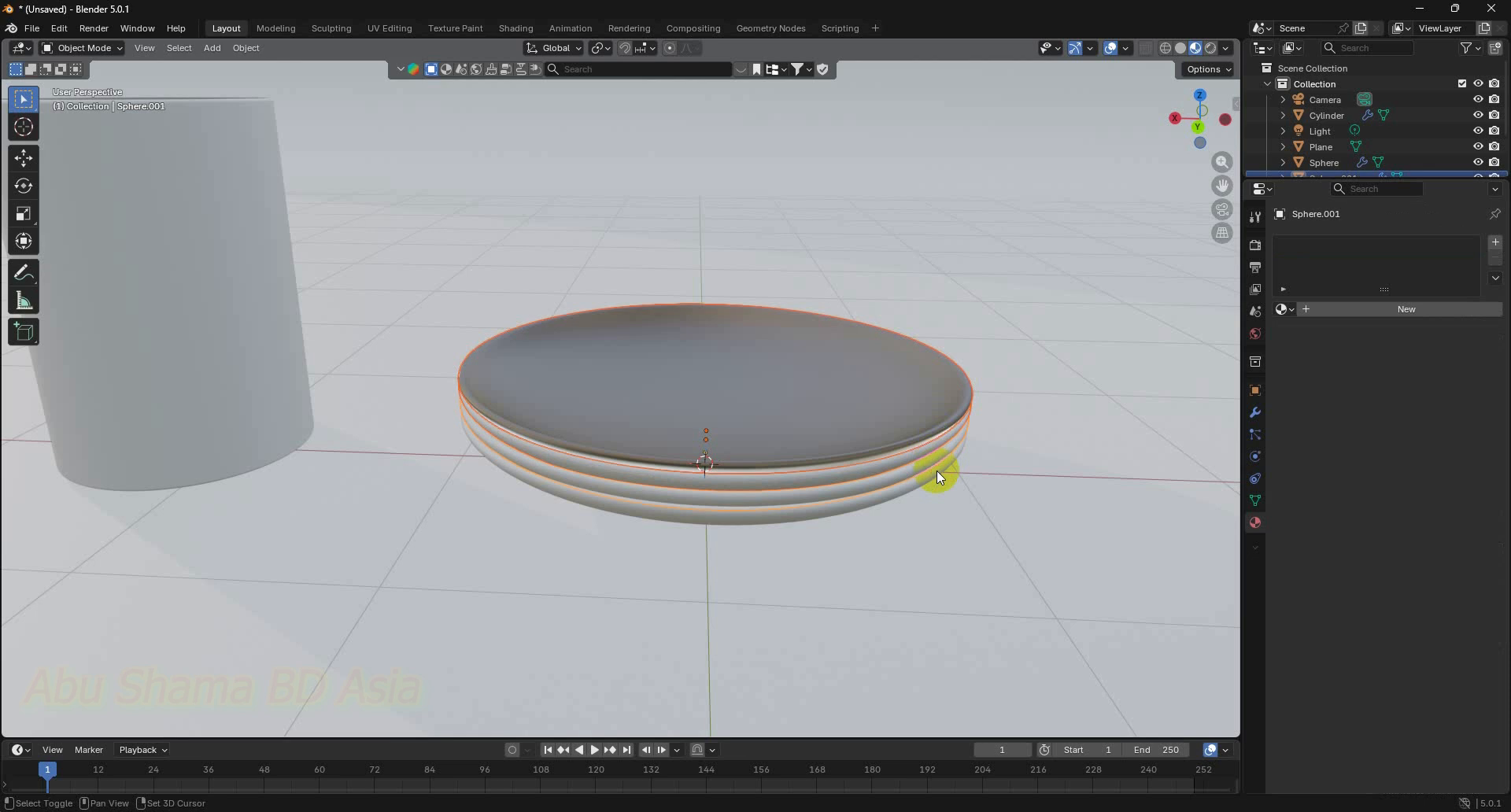
pyautogui.keyDown('shift'); pyautogui.click(937, 470); pyautogui.keyUp('shift')
pyautogui.rightClick(932, 431)
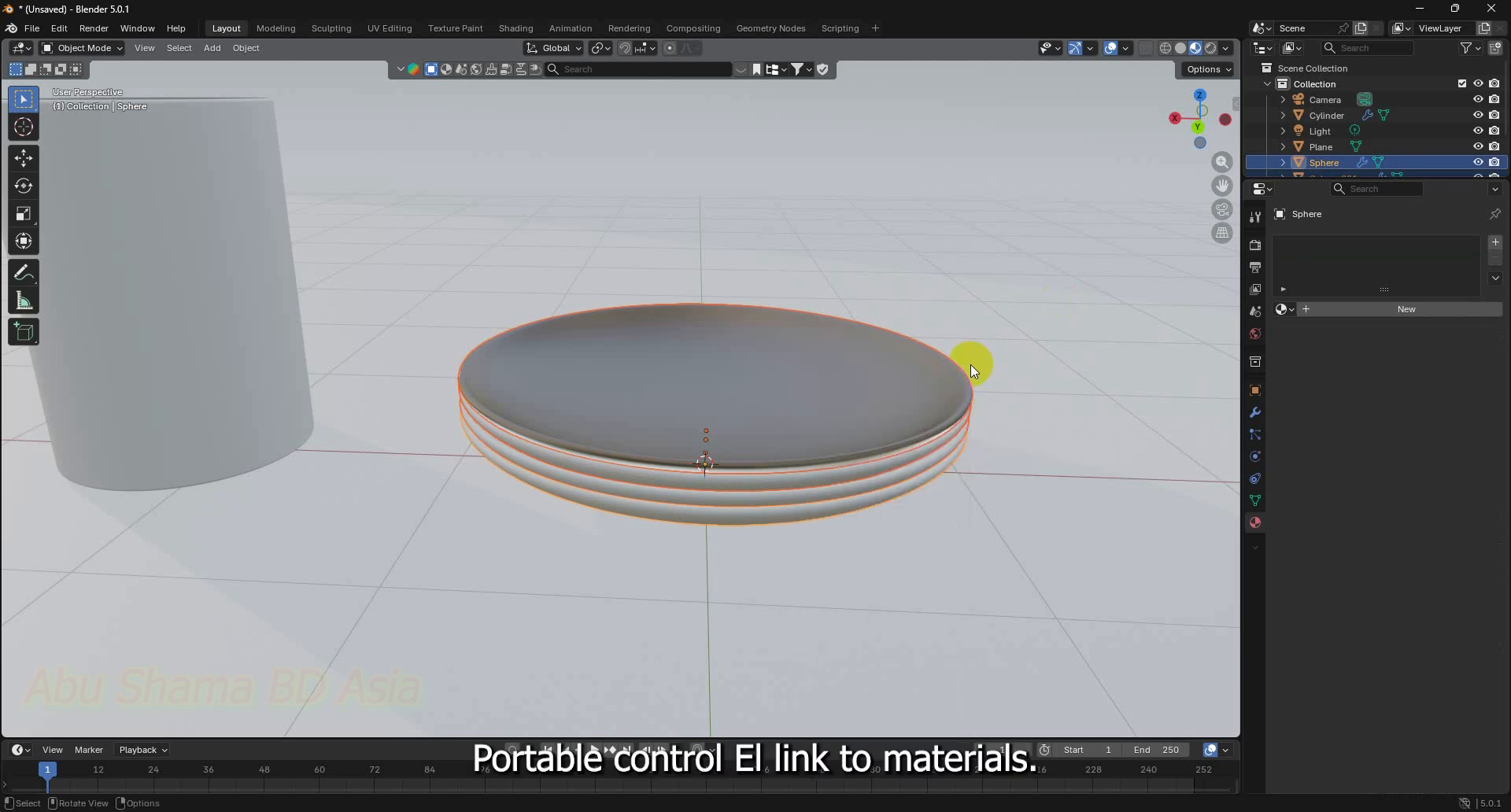
pyautogui.hotkey('ctrl', 'l')
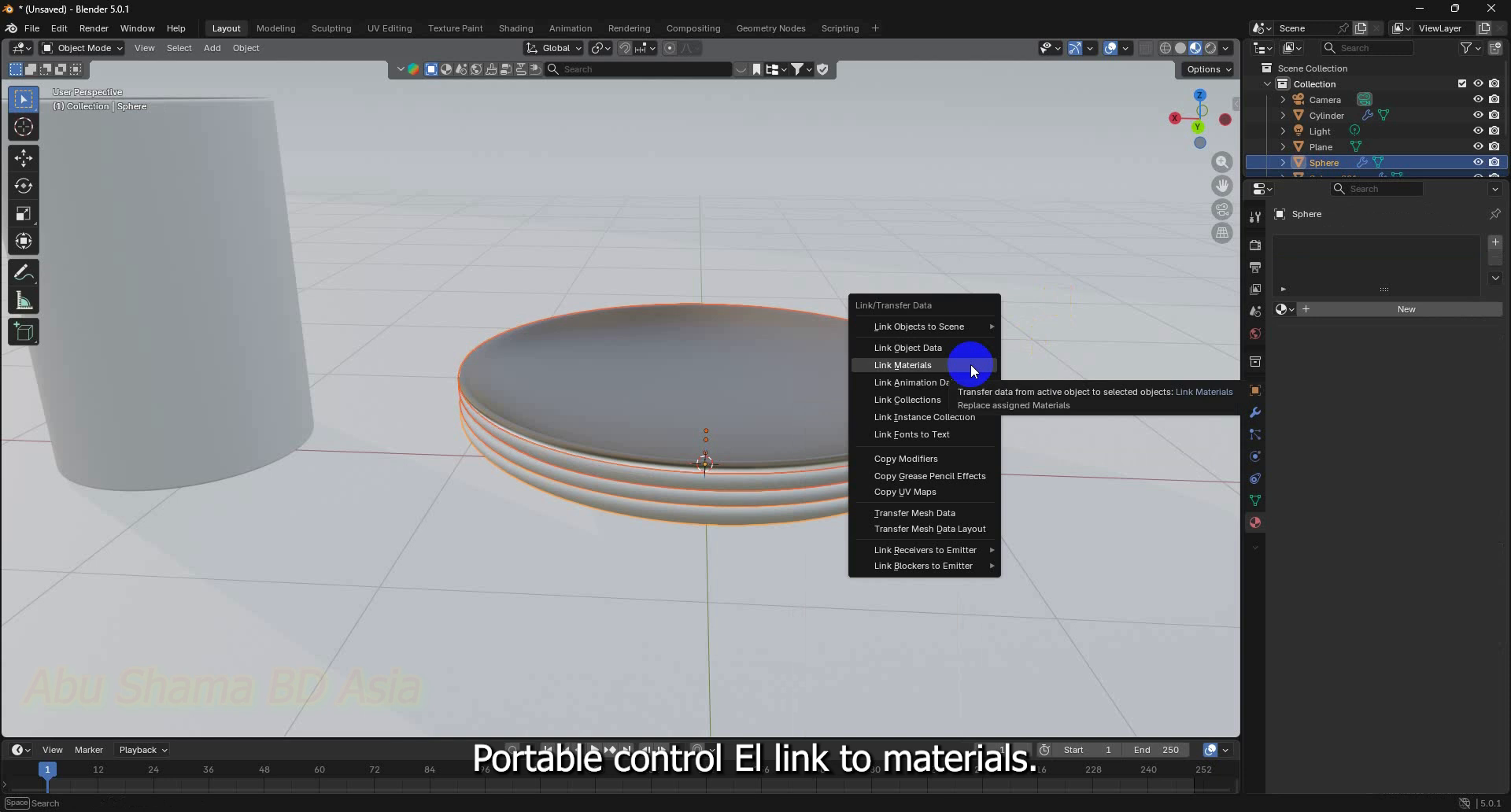
pyautogui.click(970, 364)
pyautogui.click(968, 409)
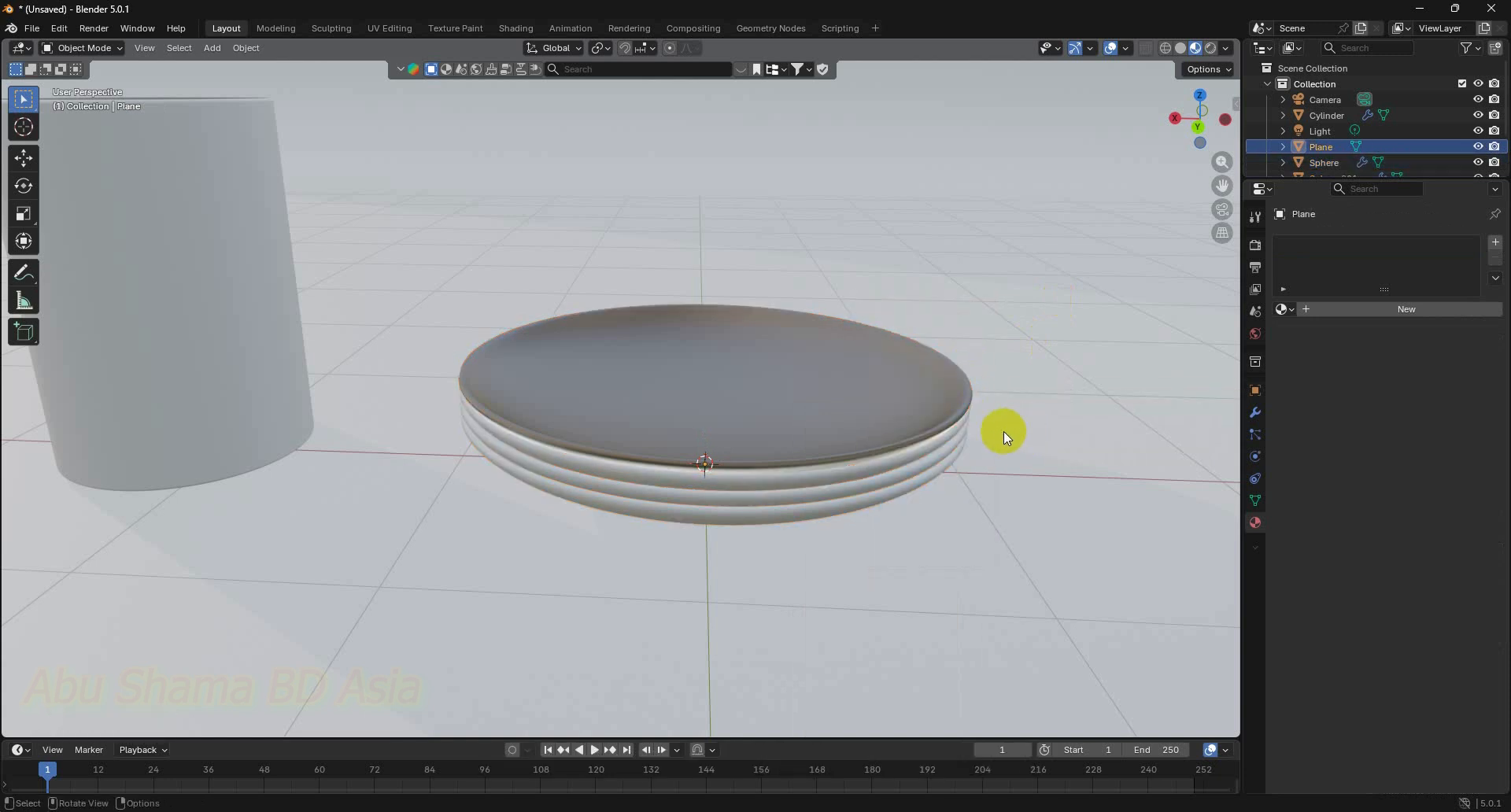
# Inspect the upper plates up close and check which material each one has assigned
pyautogui.scroll(4, 1000, 430)
pyautogui.moveTo(995, 533); pyautogui.dragTo(938, 469, button='middle')
pyautogui.click(932, 499)
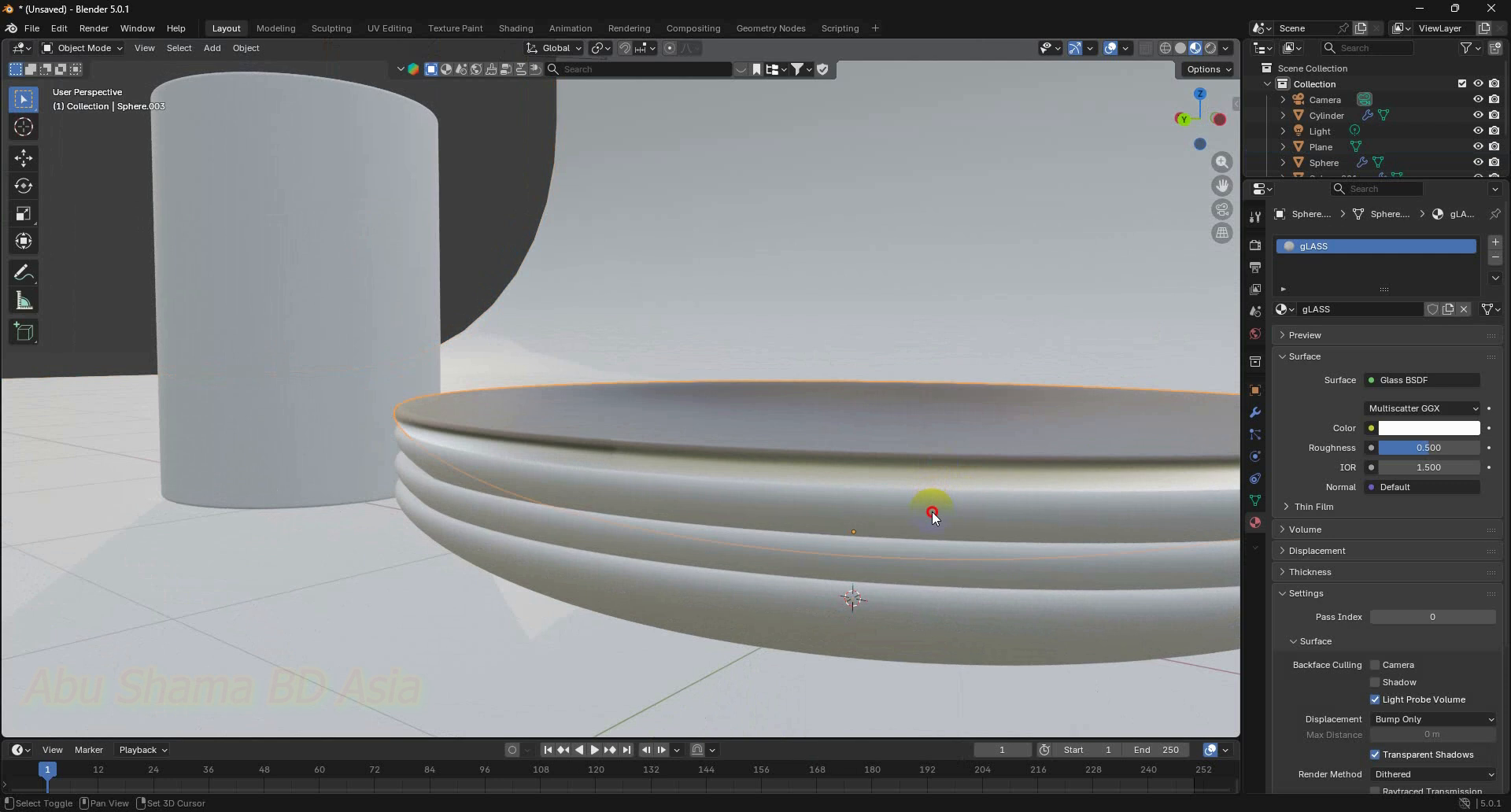
pyautogui.click(932, 511)
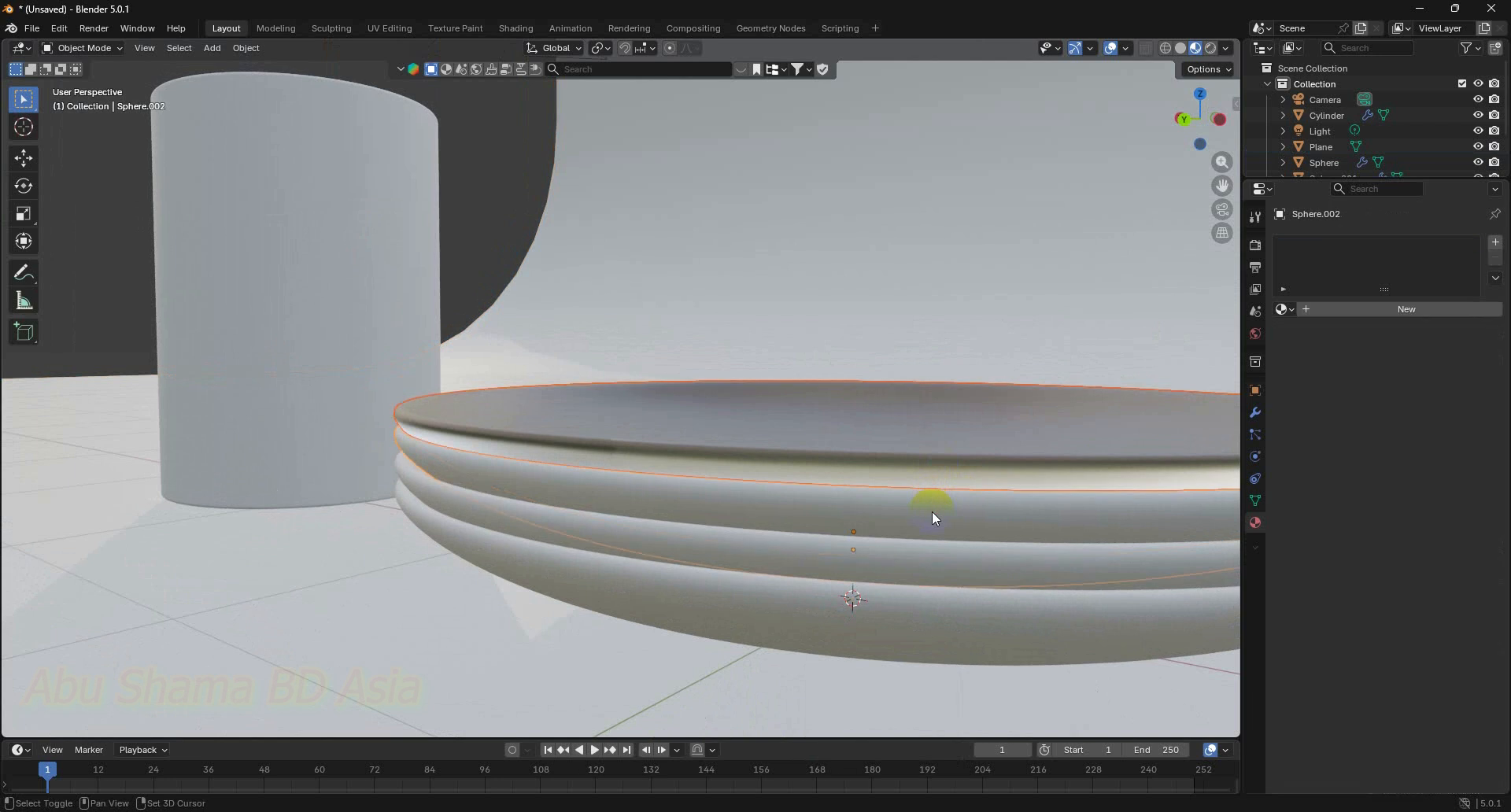
pyautogui.click(996, 477)
pyautogui.scroll(-4, 1021, 493)
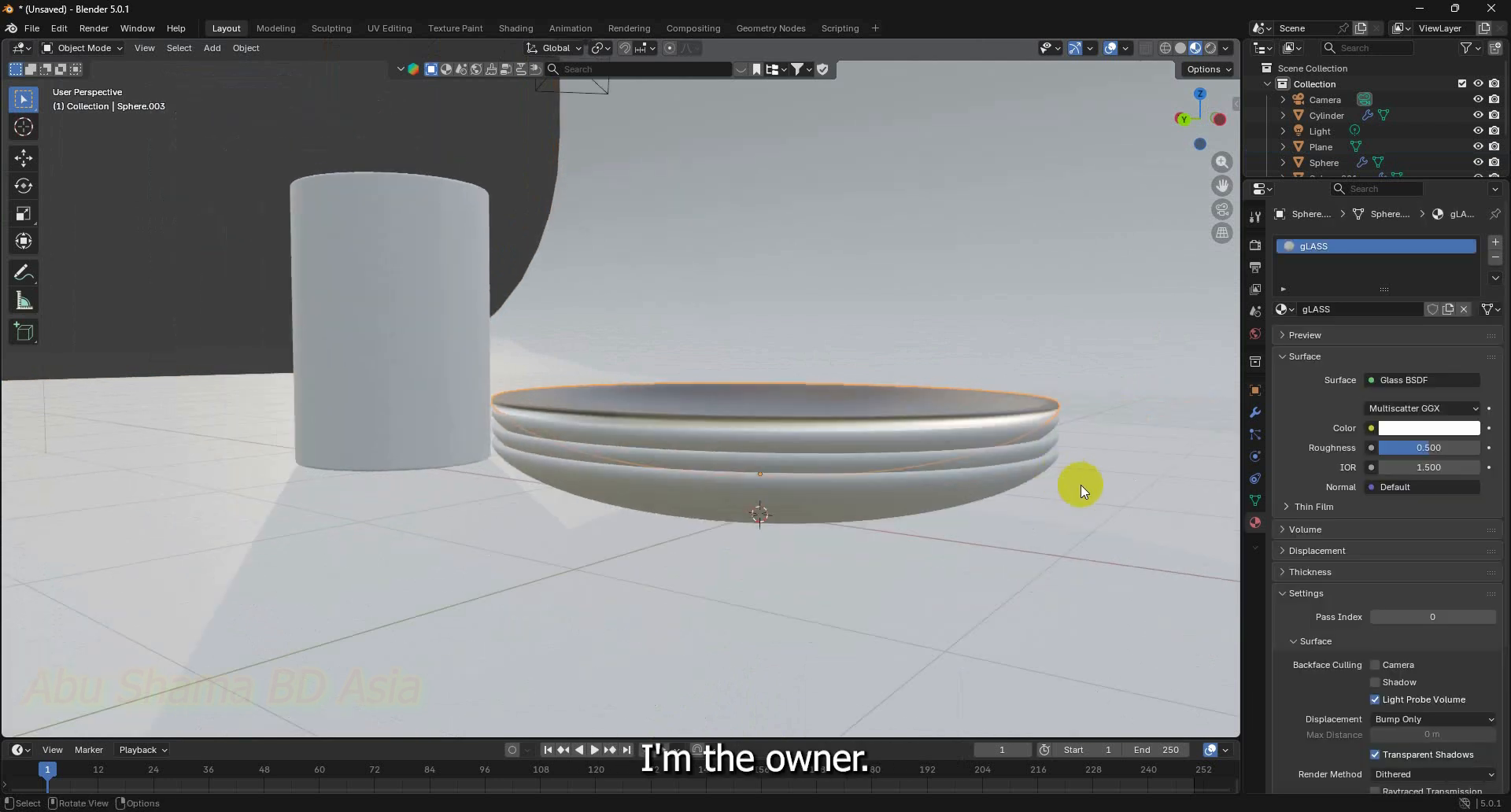
pyautogui.moveTo(1080, 484); pyautogui.dragTo(940, 471, button='middle')
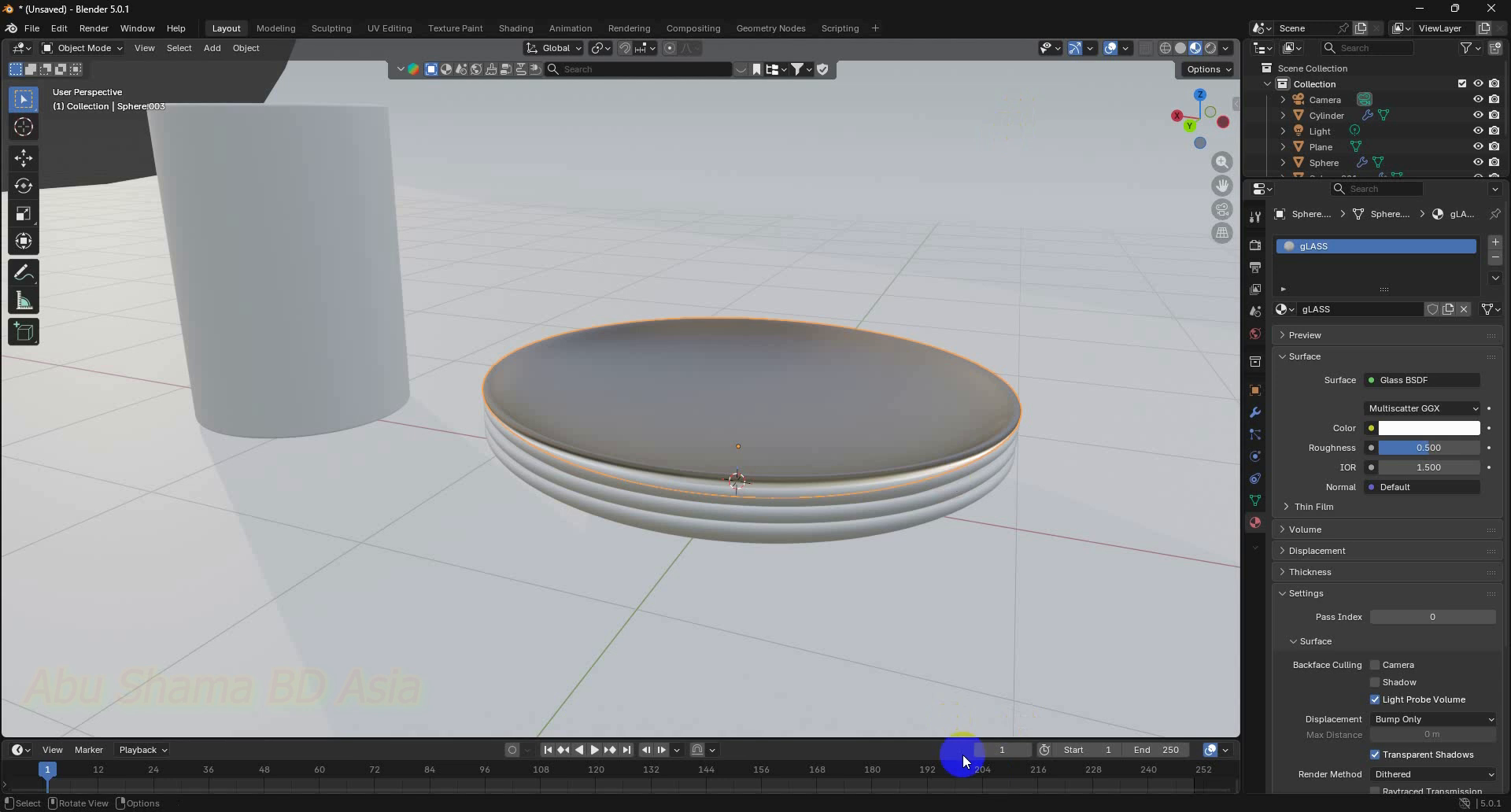
pyautogui.click(857, 627)
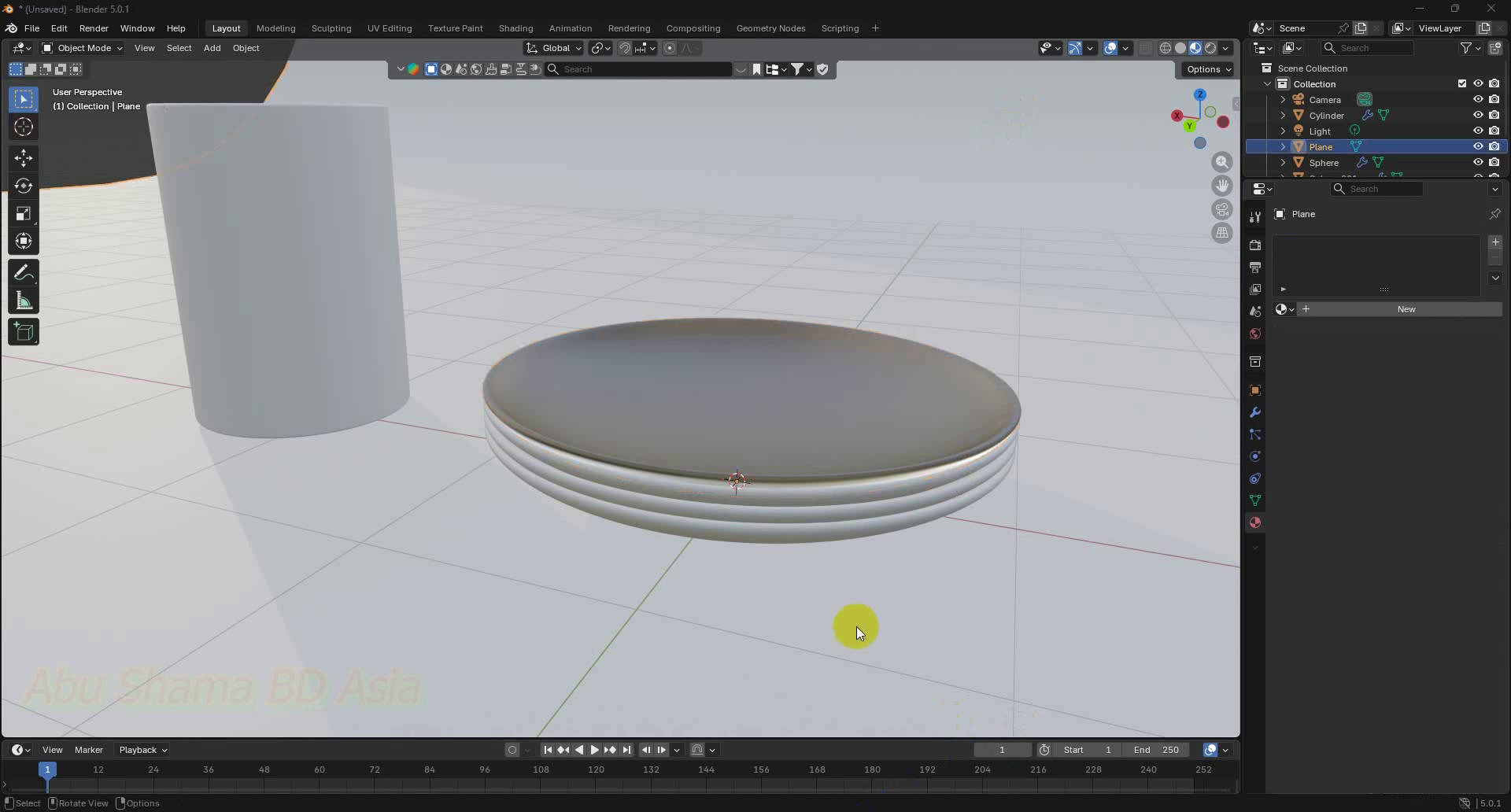
pyautogui.scroll(3, 1011, 488)
pyautogui.scroll(-3, 1010, 488)
pyautogui.click(965, 493)
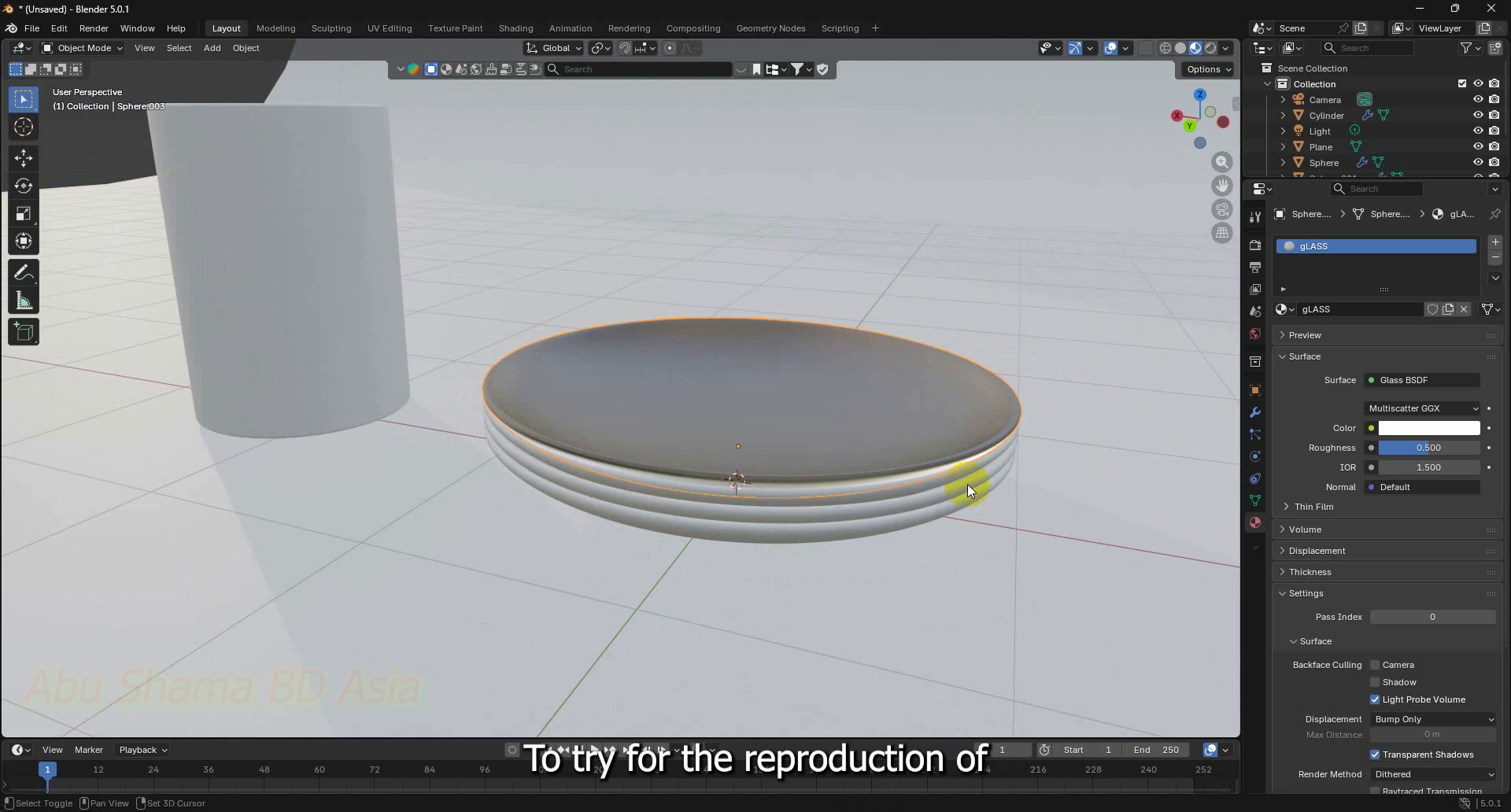
pyautogui.moveTo(1086, 325); pyautogui.dragTo(851, 622)
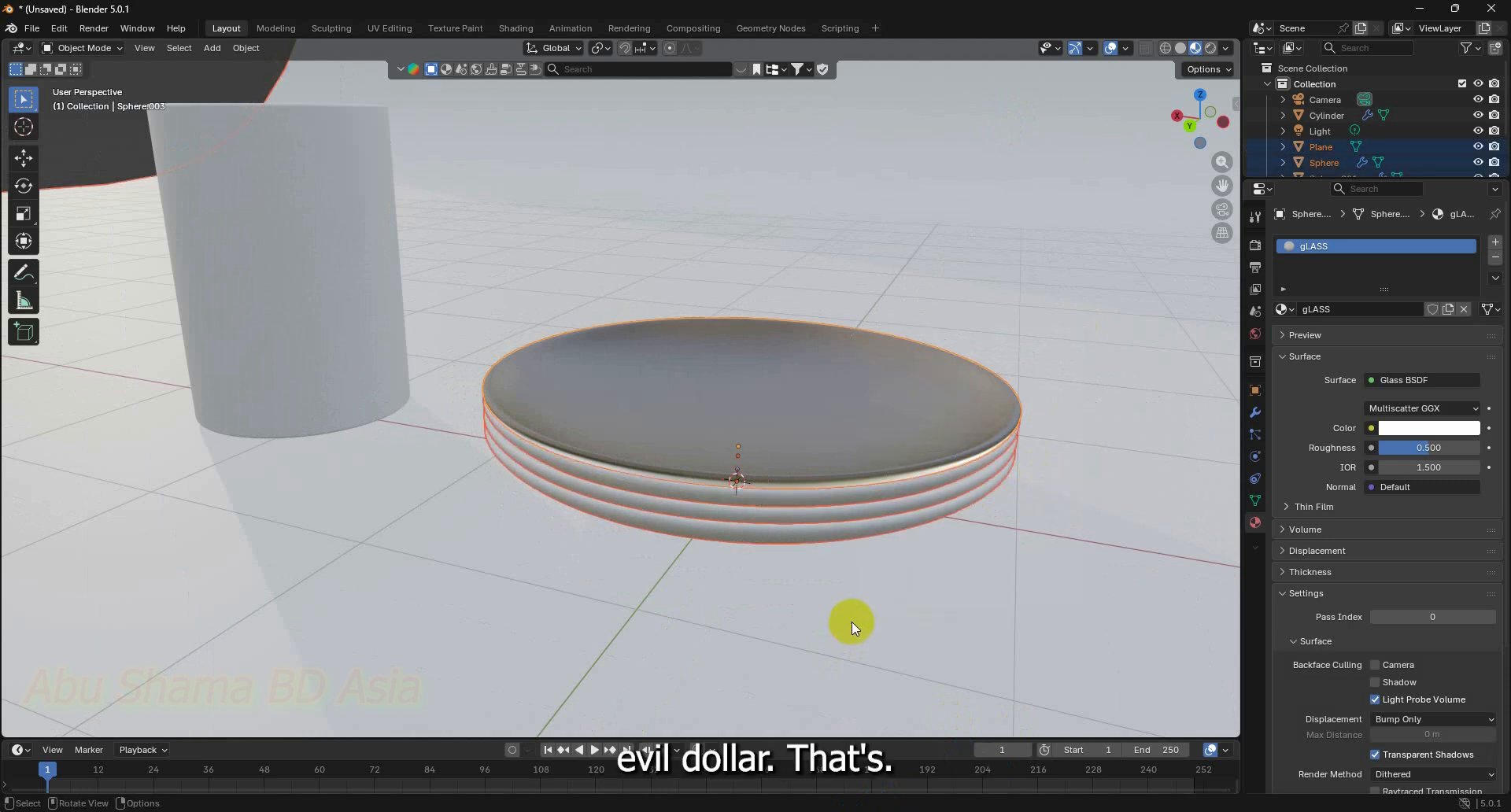
# Box-select the plate stack, exclude the backdrop from the selection, try Link Materials, and check a lower plate's material
pyautogui.click(913, 591)
pyautogui.moveTo(1072, 307); pyautogui.dragTo(951, 581)
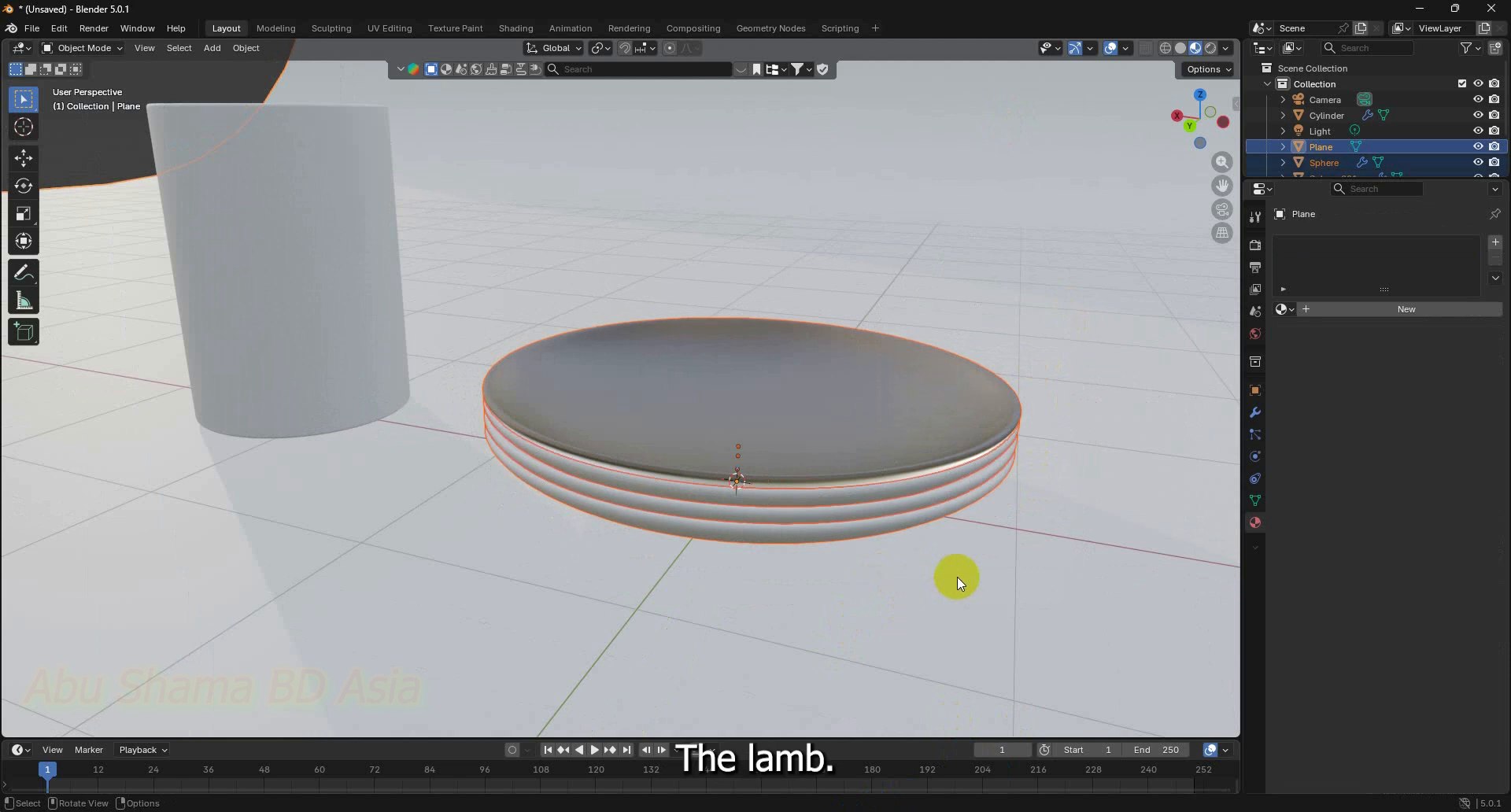
pyautogui.keyDown('shift'); pyautogui.click(957, 577); pyautogui.keyUp('shift')
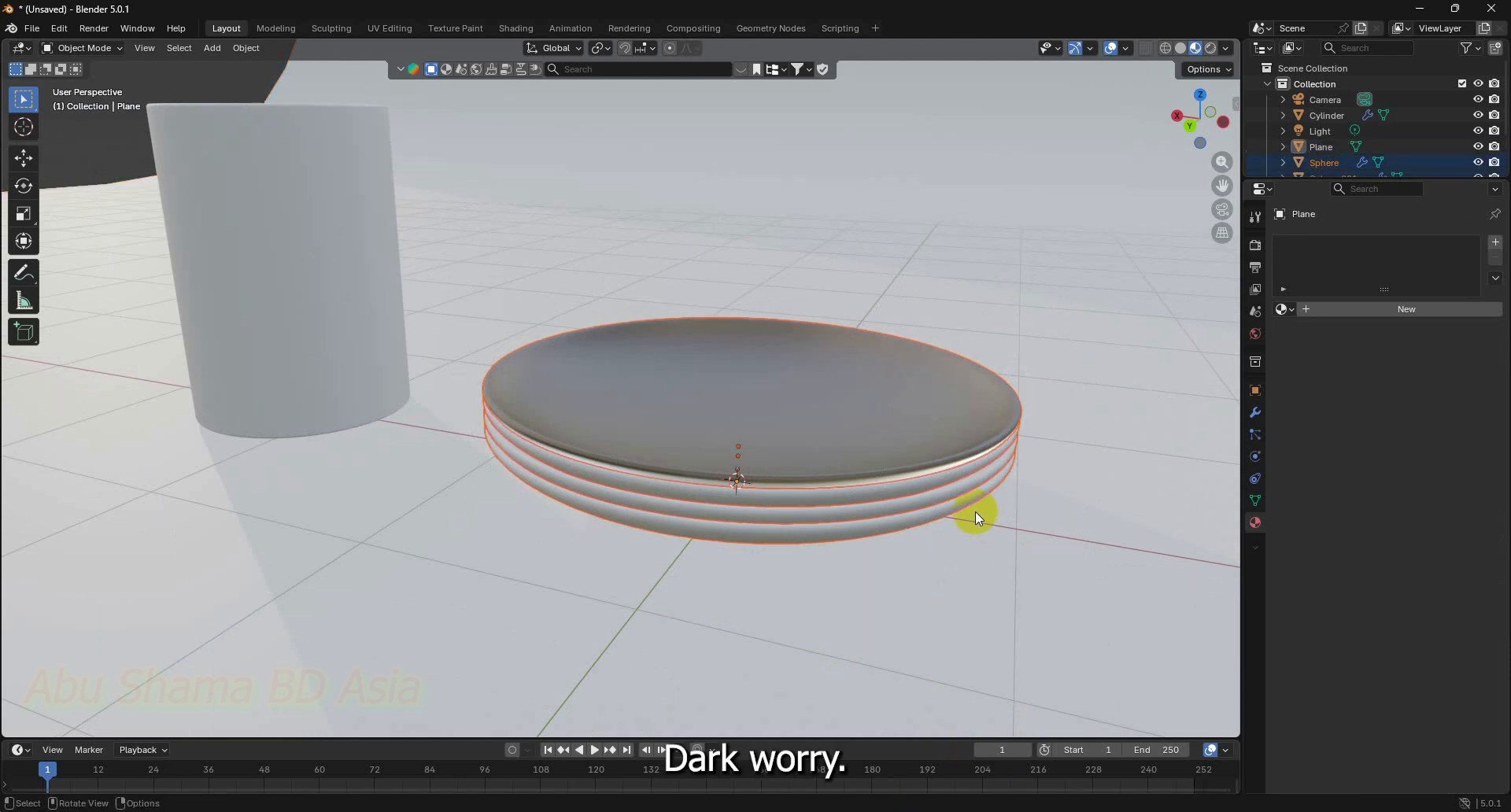
pyautogui.hotkey('ctrl', 'l')
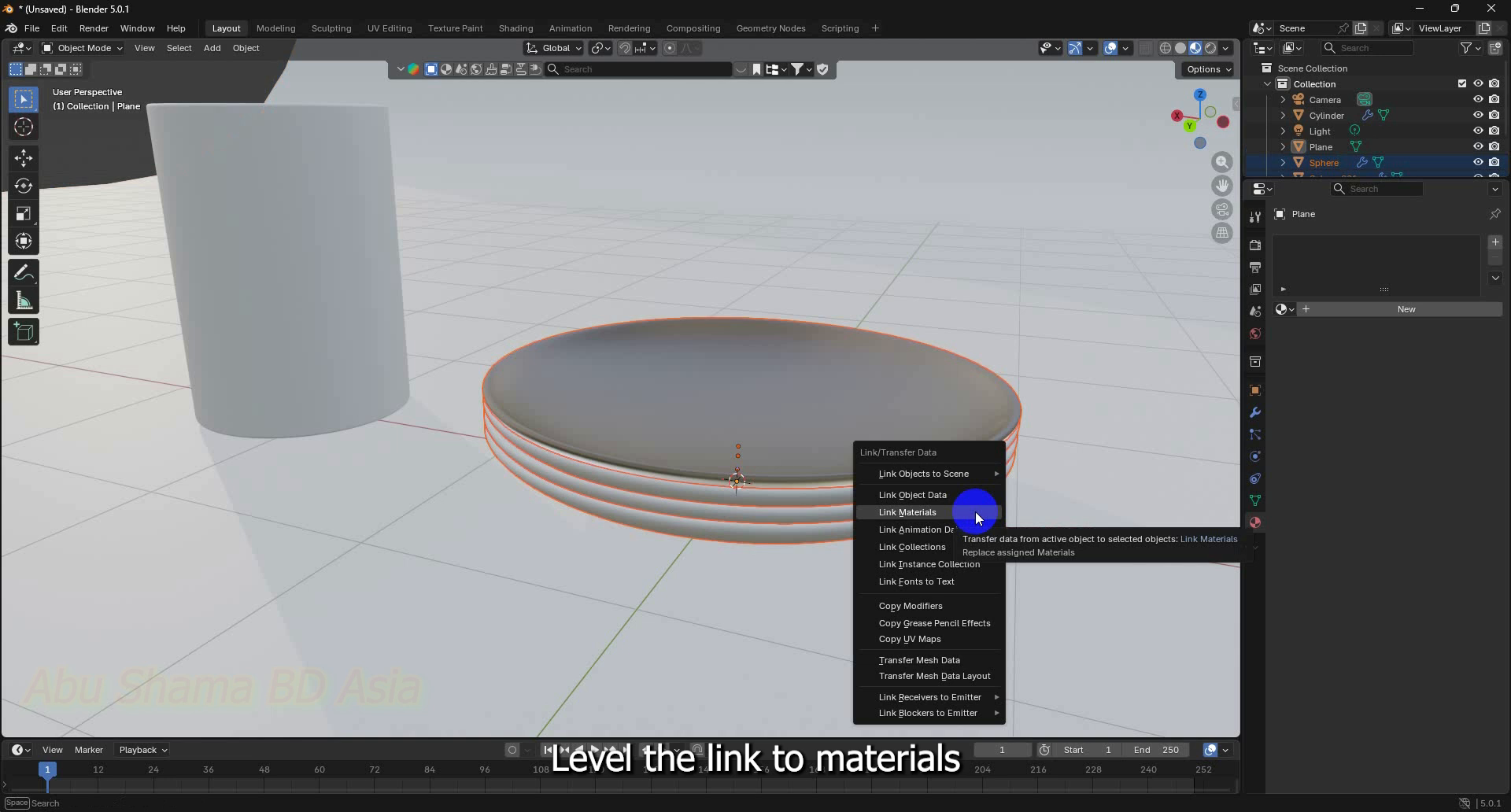
pyautogui.click(975, 511)
pyautogui.click(957, 487)
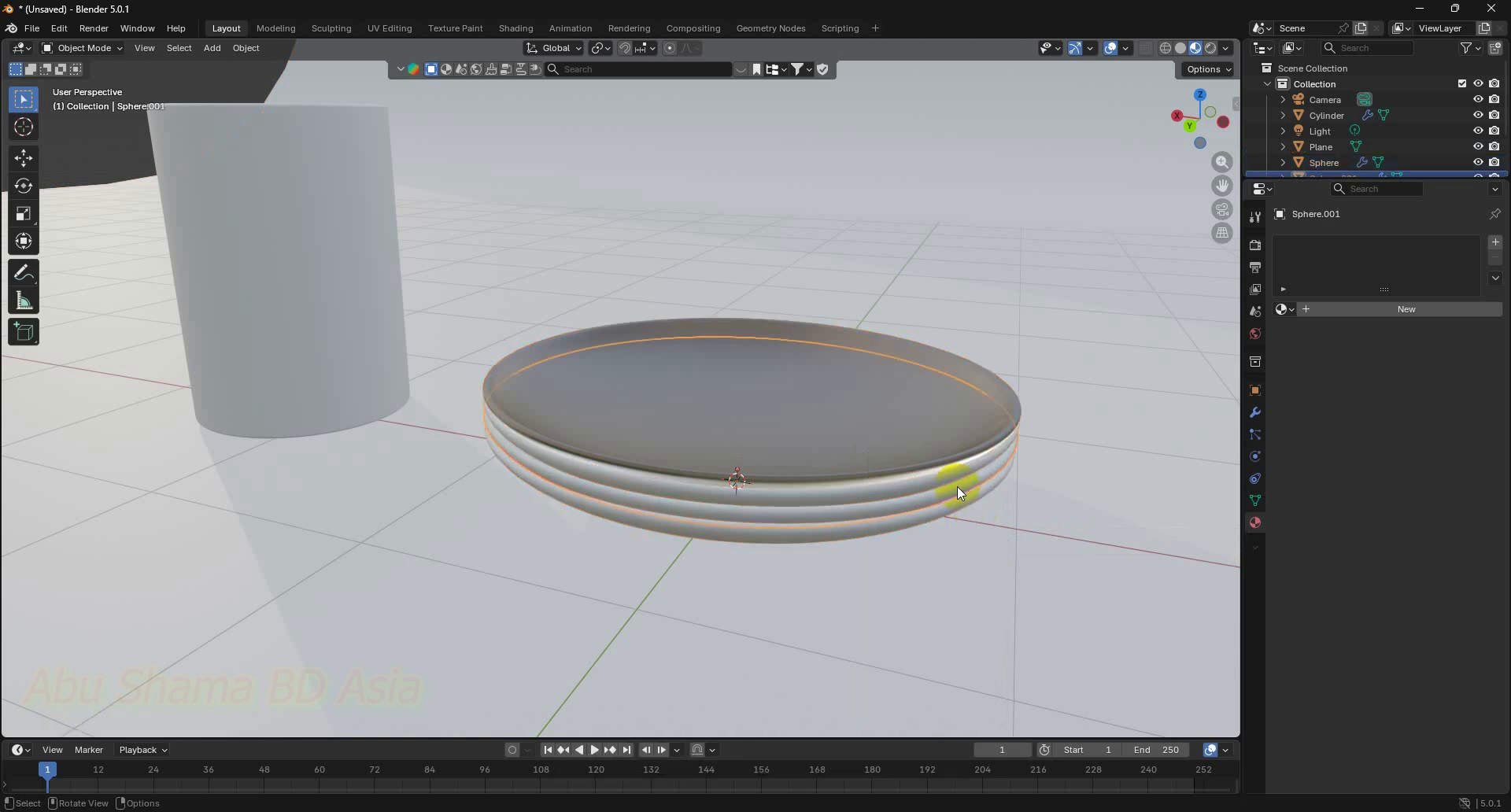
# Select the four plates in order from top to bottom and try Link Materials again with the lowest plate active
pyautogui.click(965, 448)
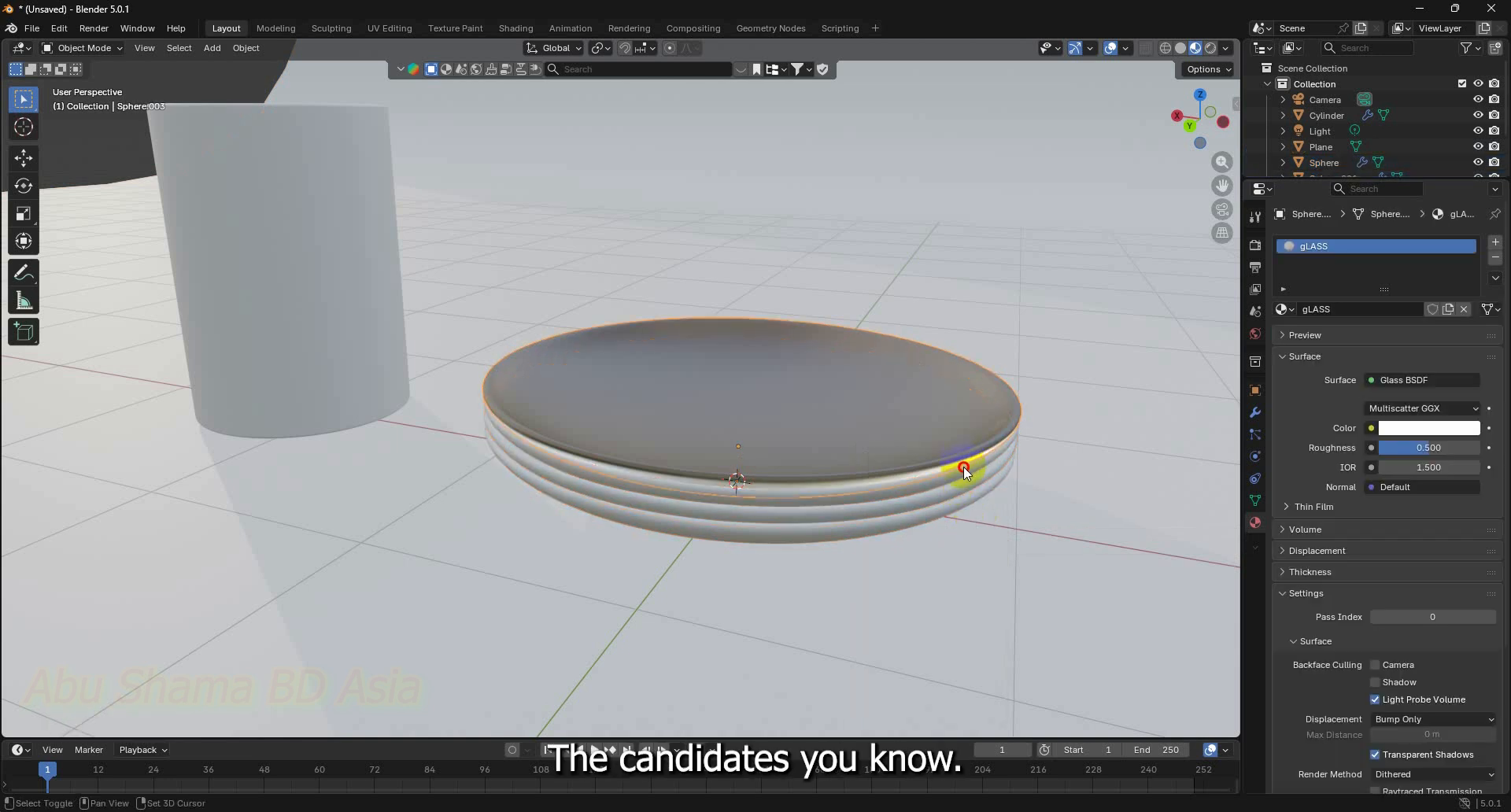
pyautogui.click(955, 478)
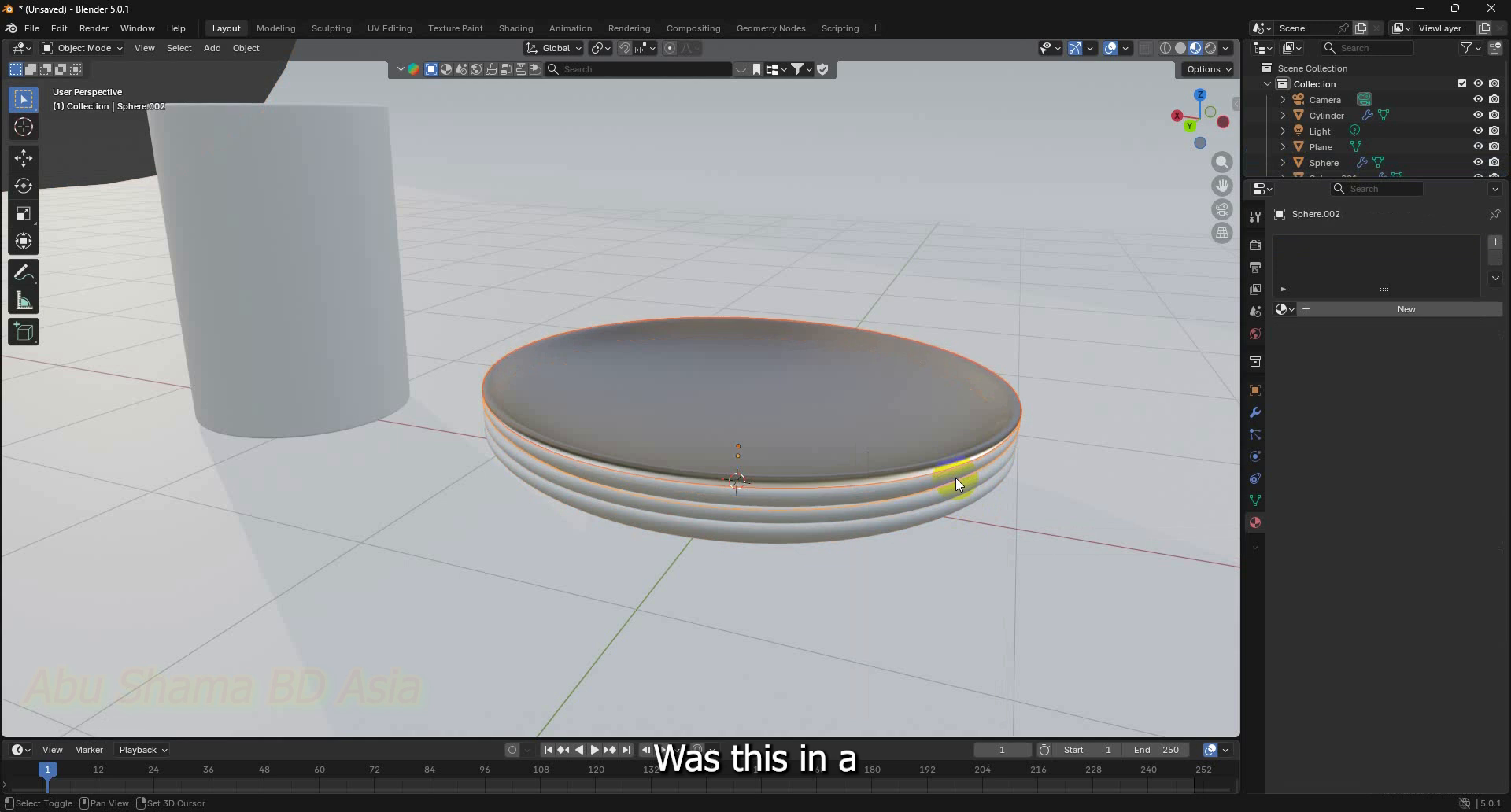
pyautogui.click(961, 487)
pyautogui.click(966, 500)
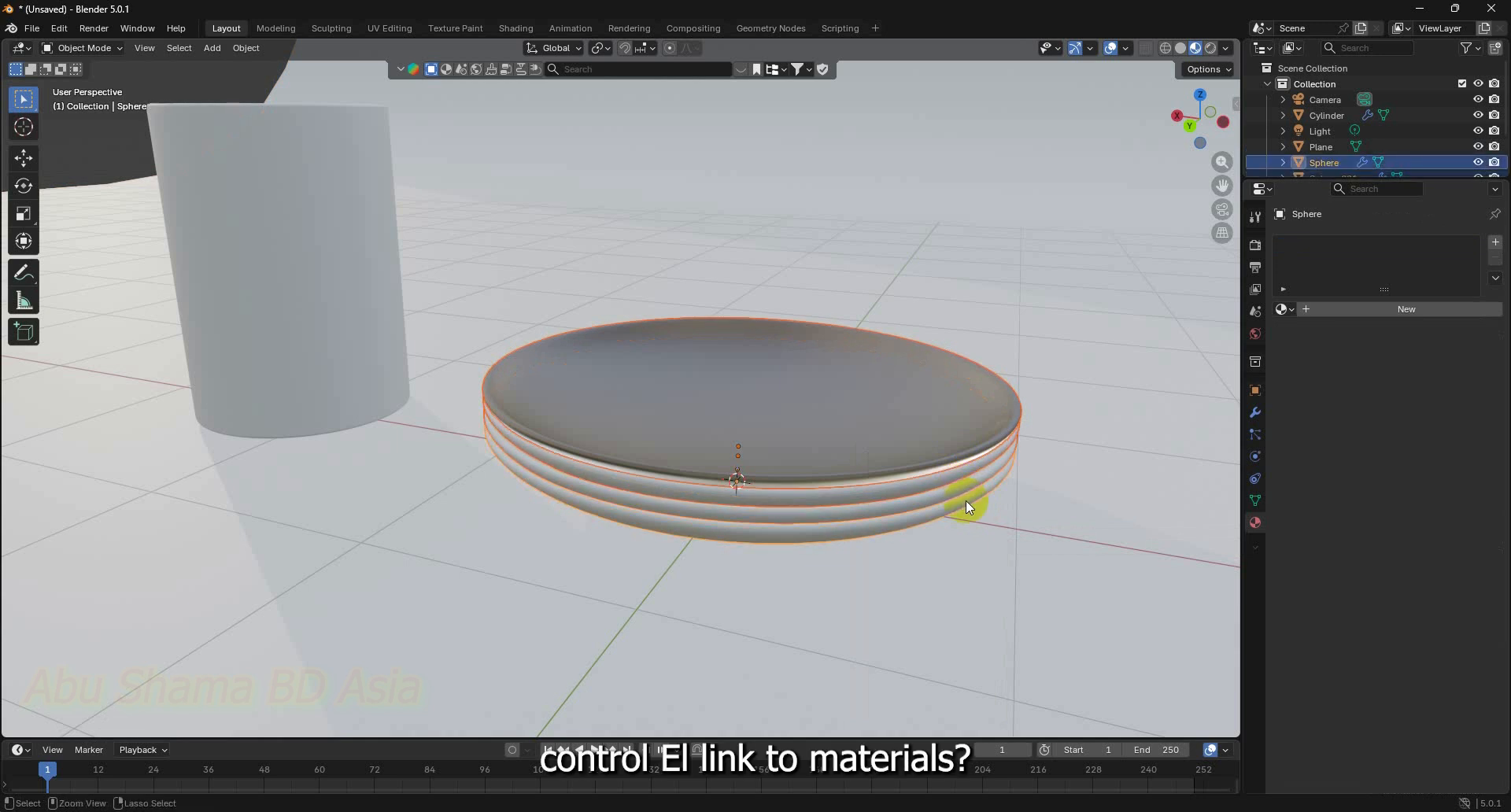
pyautogui.hotkey('ctrl', 'l')
pyautogui.click(966, 501)
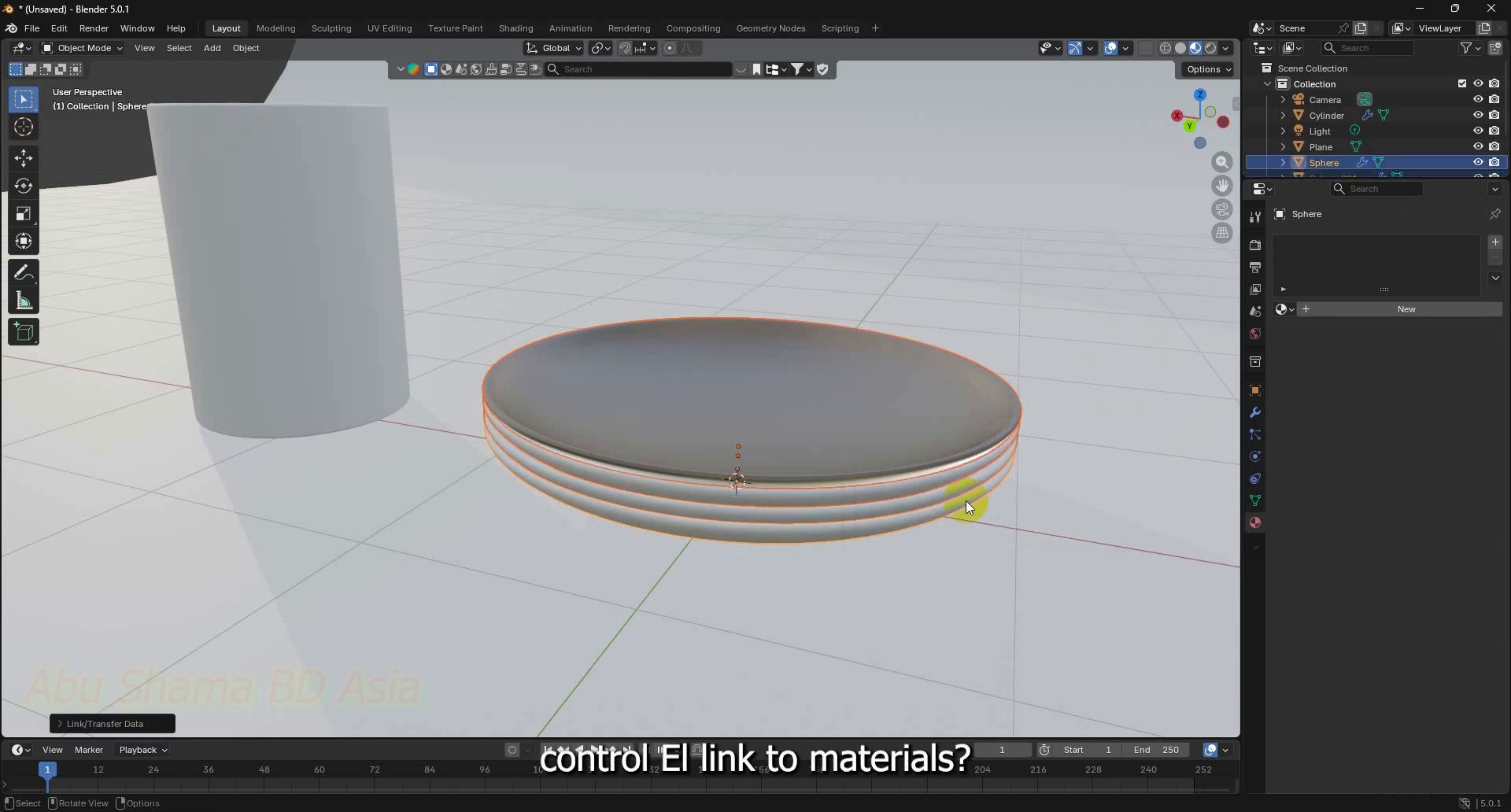
# Choose Link Materials as the type in the last transfer operation's settings and check the lowest plate's material
pyautogui.click(61, 724)
pyautogui.click(205, 719)
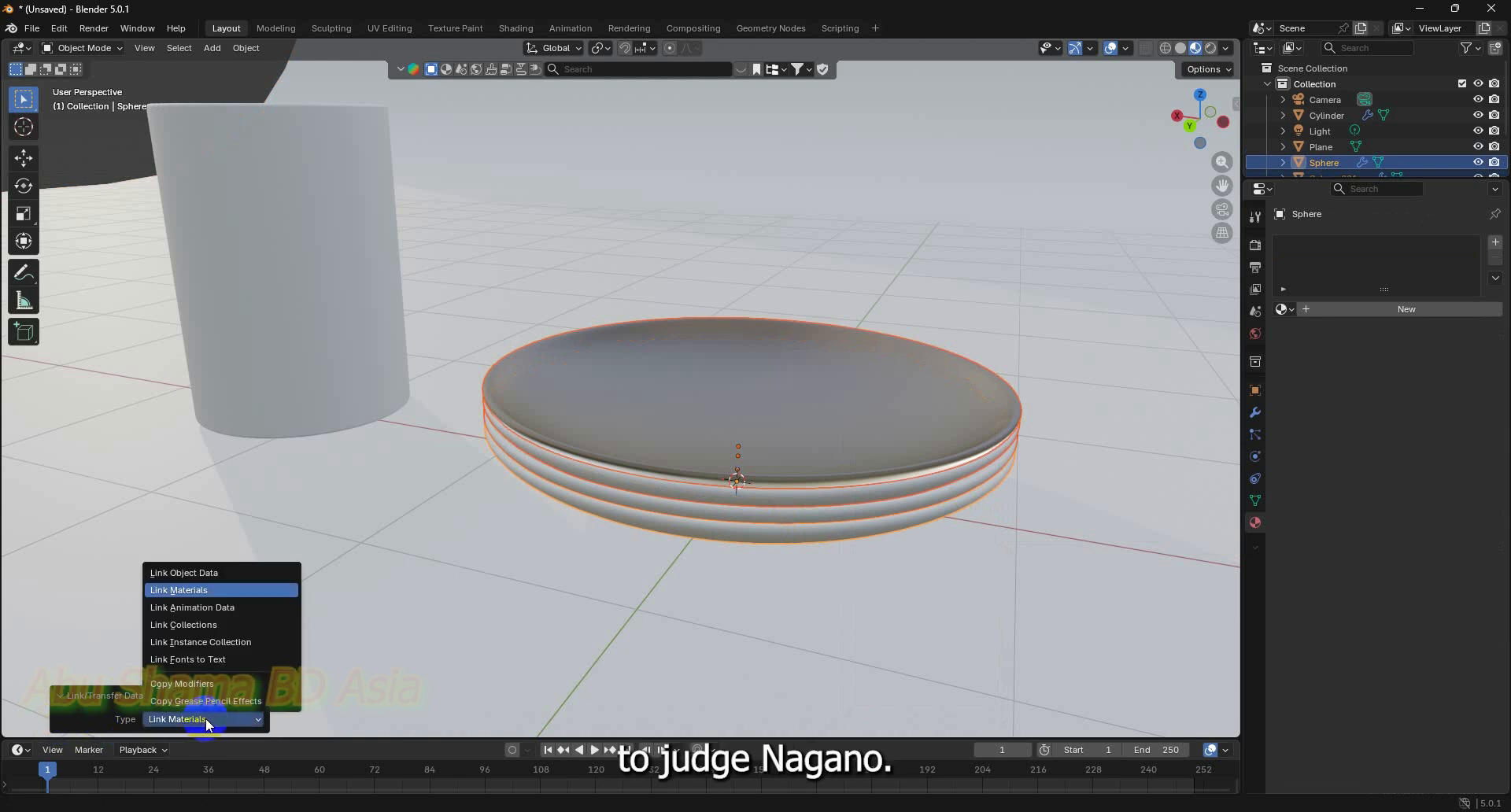
pyautogui.click(211, 592)
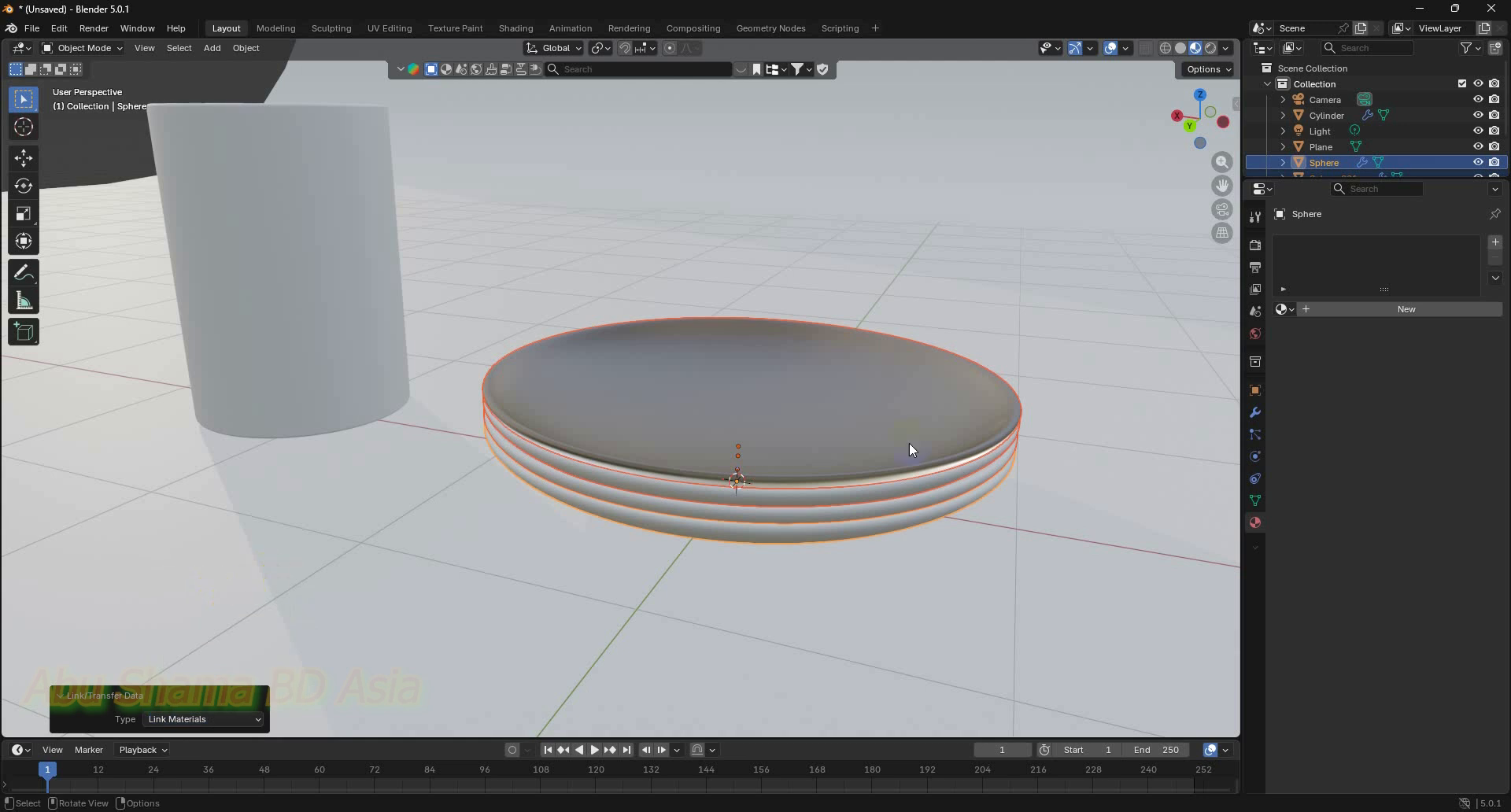
pyautogui.click(971, 497)
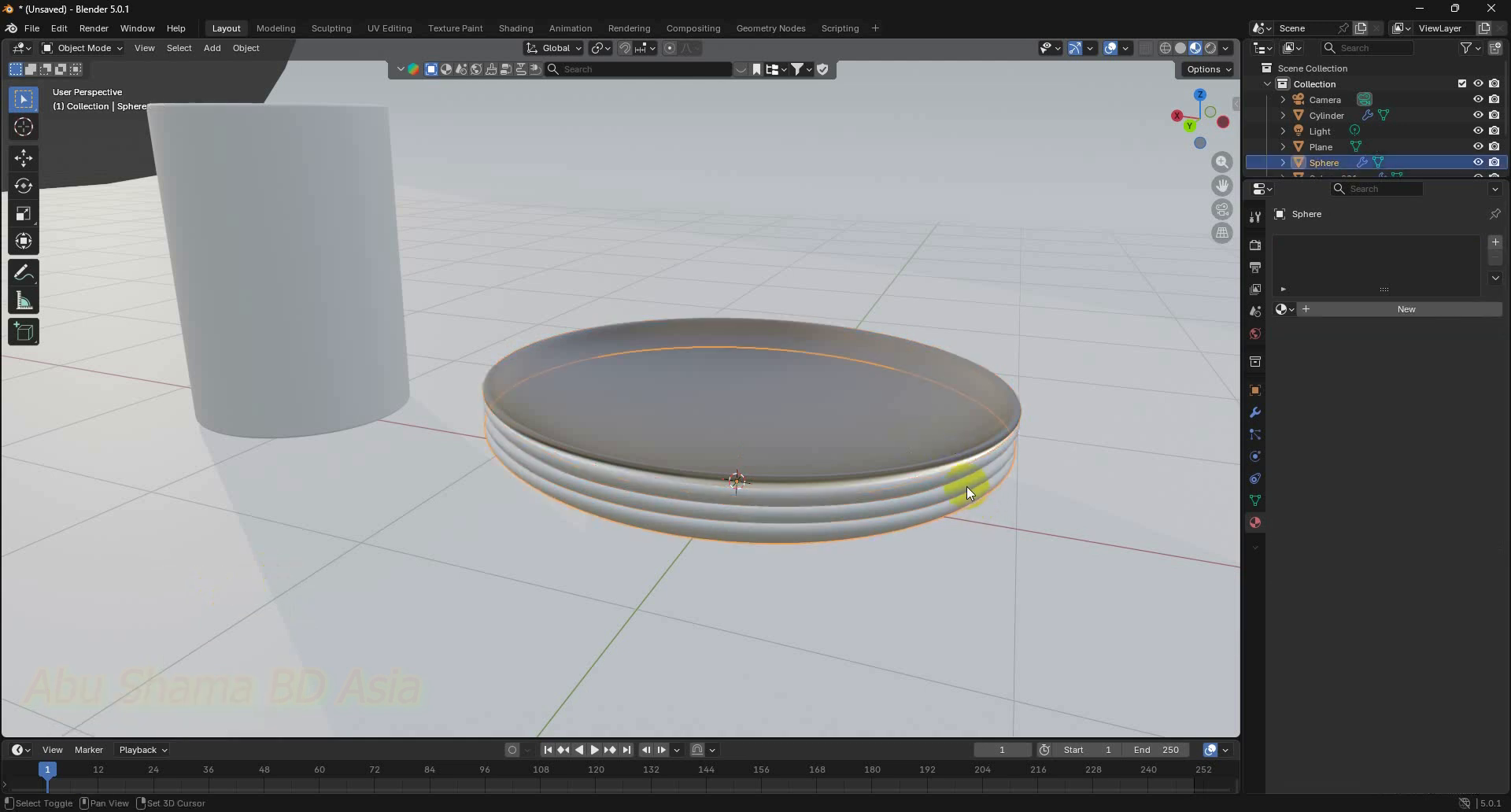
# Add the remaining plates to the selection with the top plate last, and link its gLASS material to the whole stack
pyautogui.keyDown('shift'); pyautogui.click(959, 475); pyautogui.keyUp('shift')
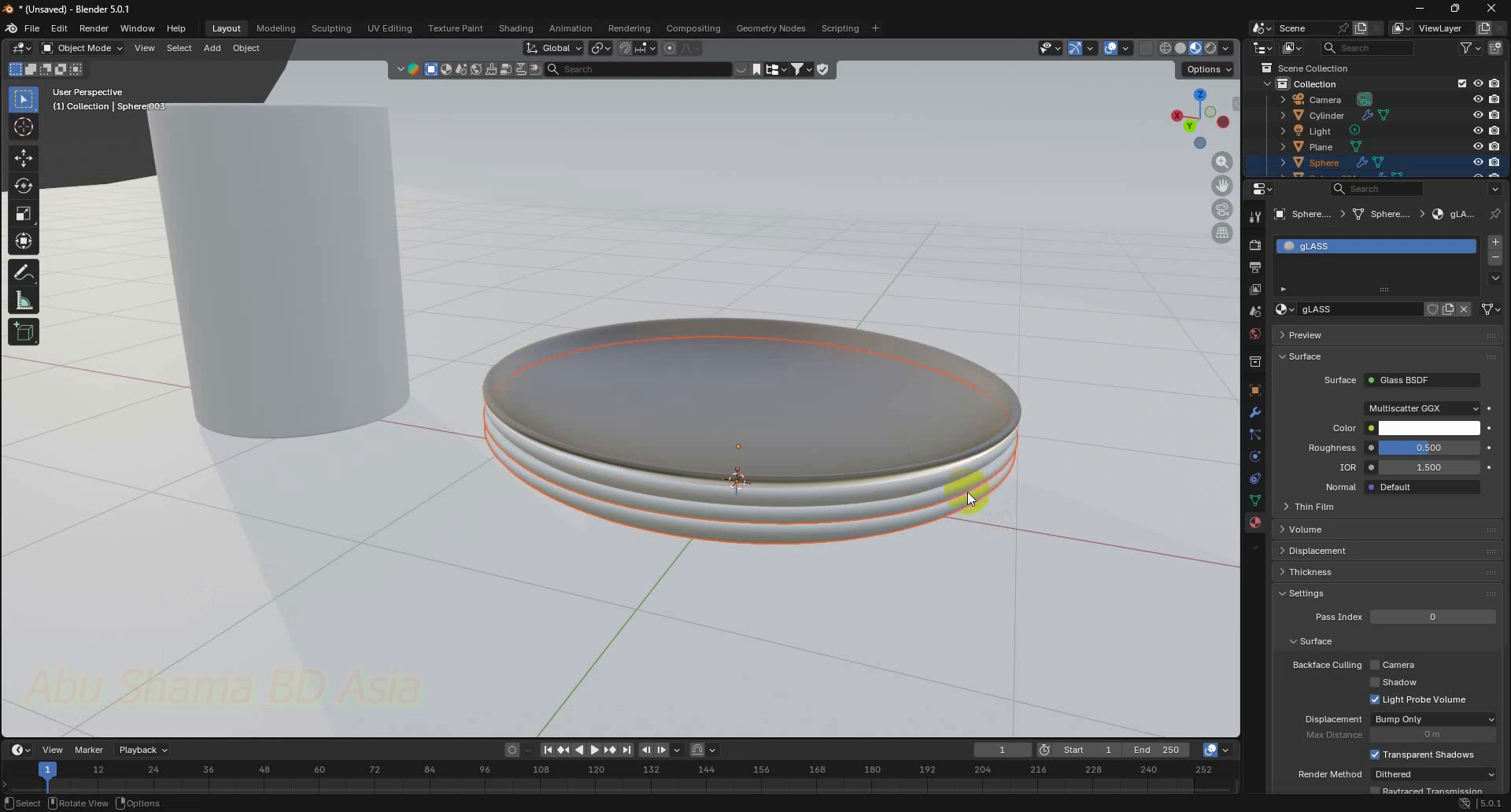
pyautogui.moveTo(970, 484); pyautogui.dragTo(966, 469, button='middle')
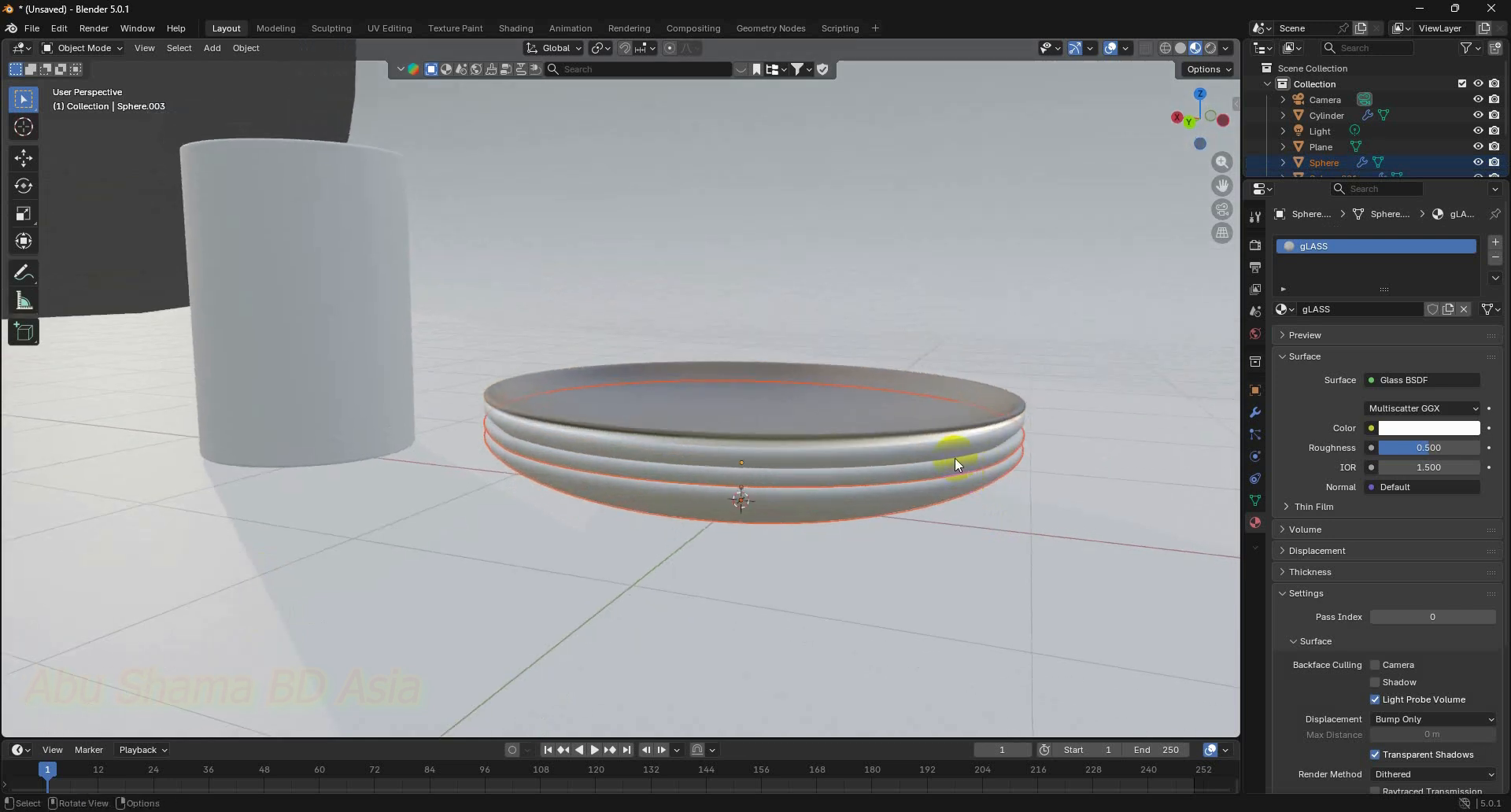
pyautogui.keyDown('shift'); pyautogui.click(955, 458); pyautogui.keyUp('shift')
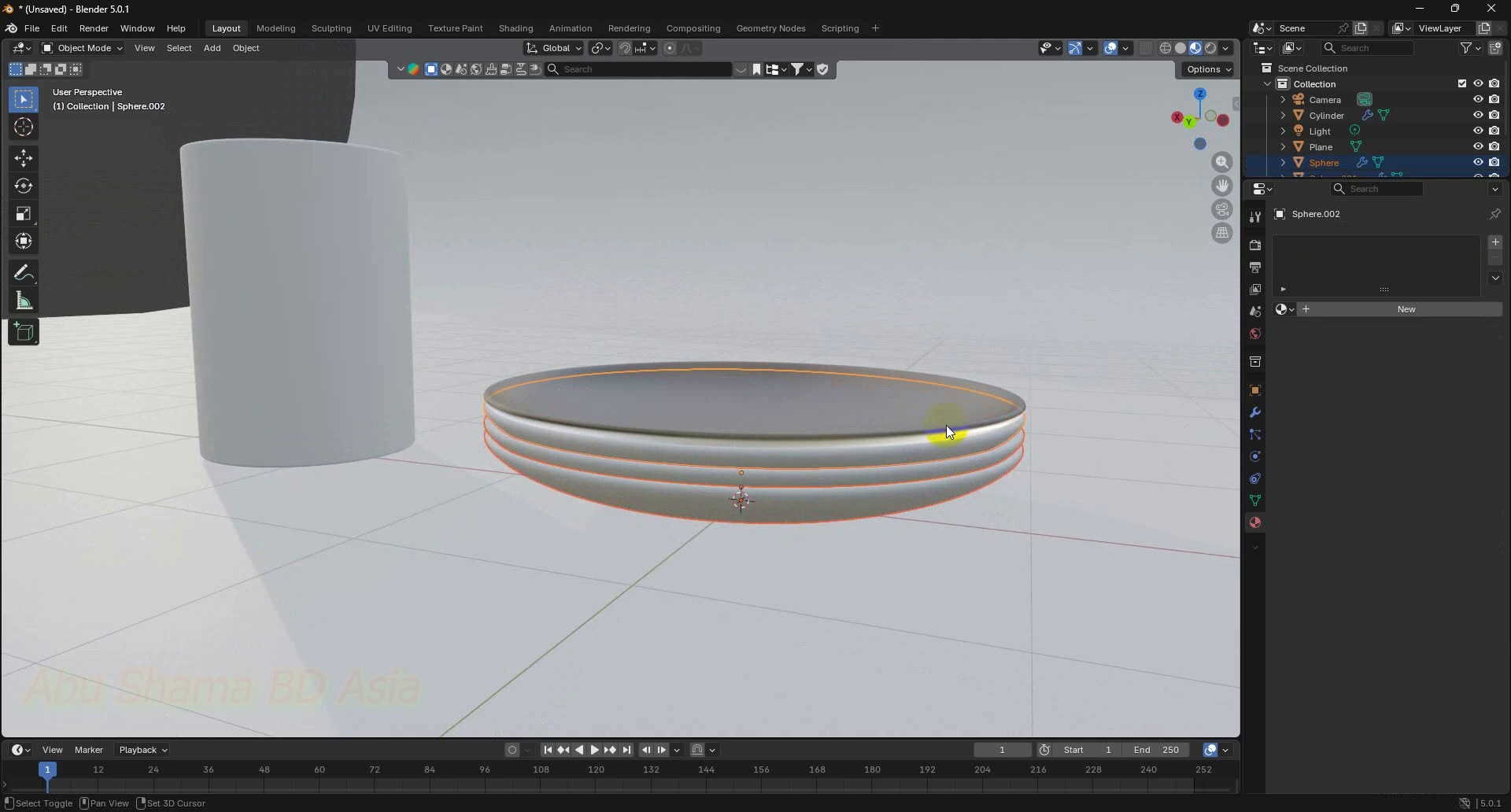
pyautogui.keyDown('shift'); pyautogui.click(946, 425); pyautogui.keyUp('shift')
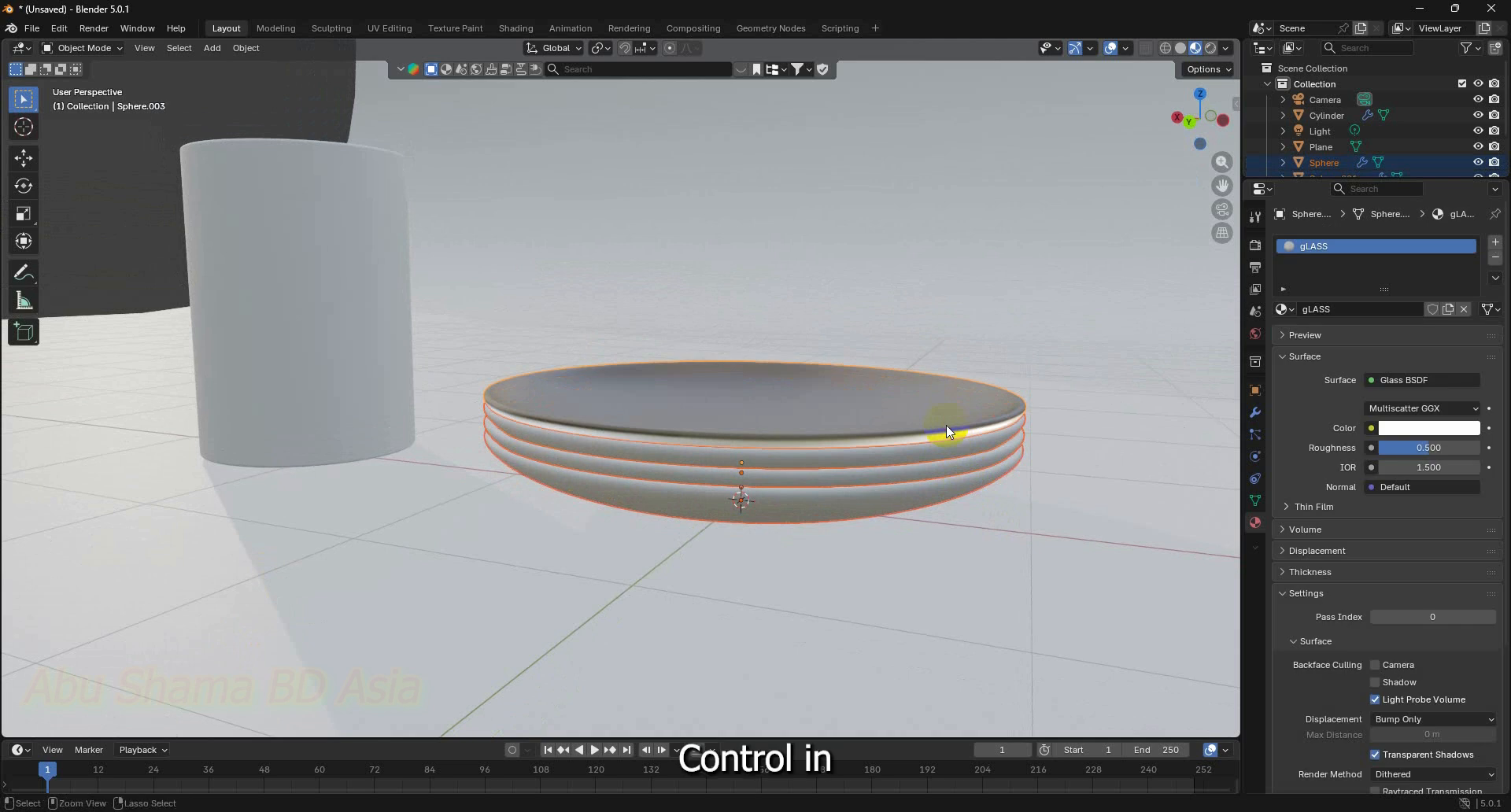
pyautogui.hotkey('ctrl', 'l')
pyautogui.click(946, 425)
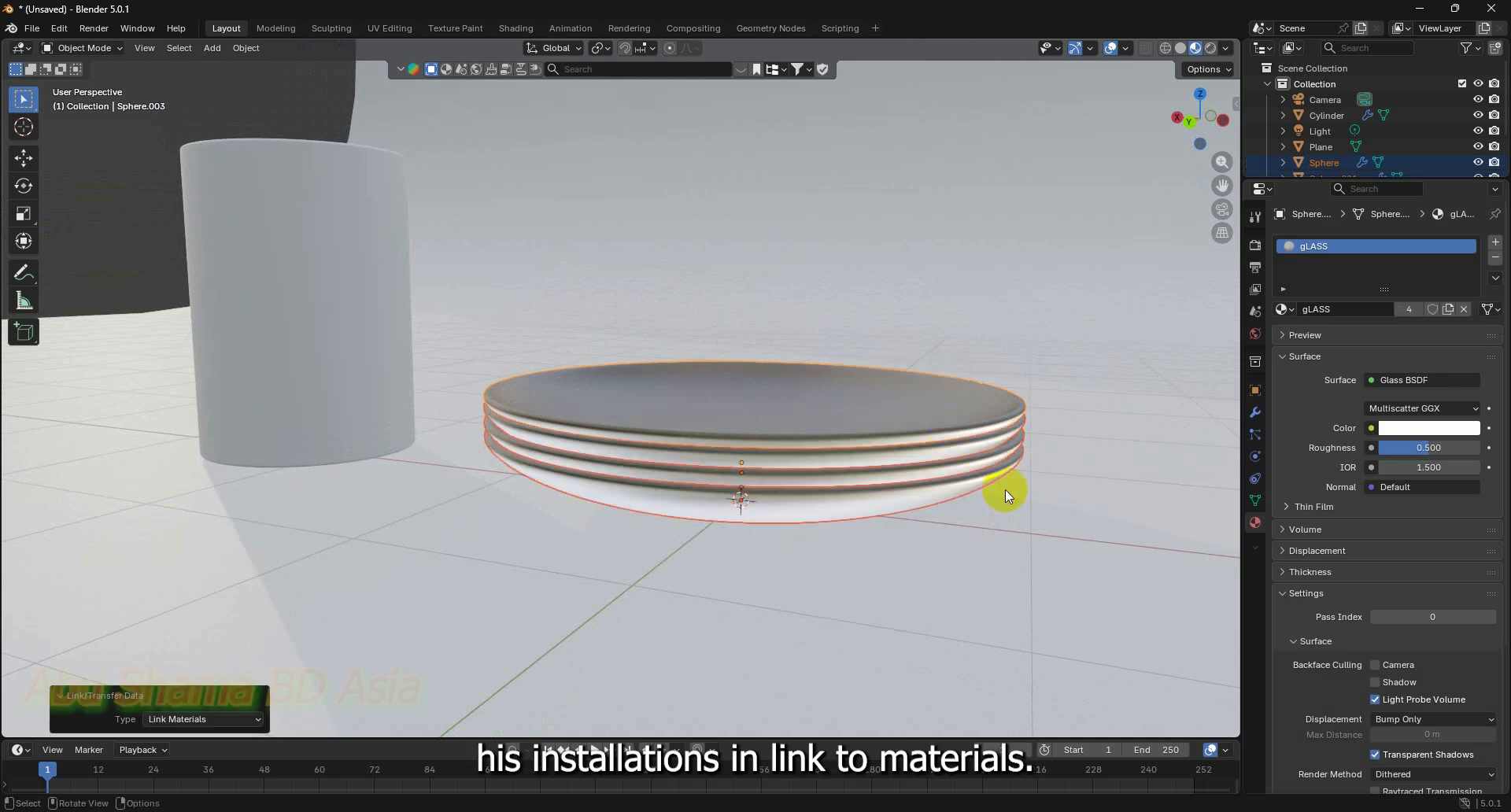
# Examine the plate stack from above and from the side, and check the cup and backdrop for assigned materials
pyautogui.scroll(-3, 1008, 489)
pyautogui.moveTo(1007, 489); pyautogui.dragTo(956, 442, button='middle')
pyautogui.click(956, 442)
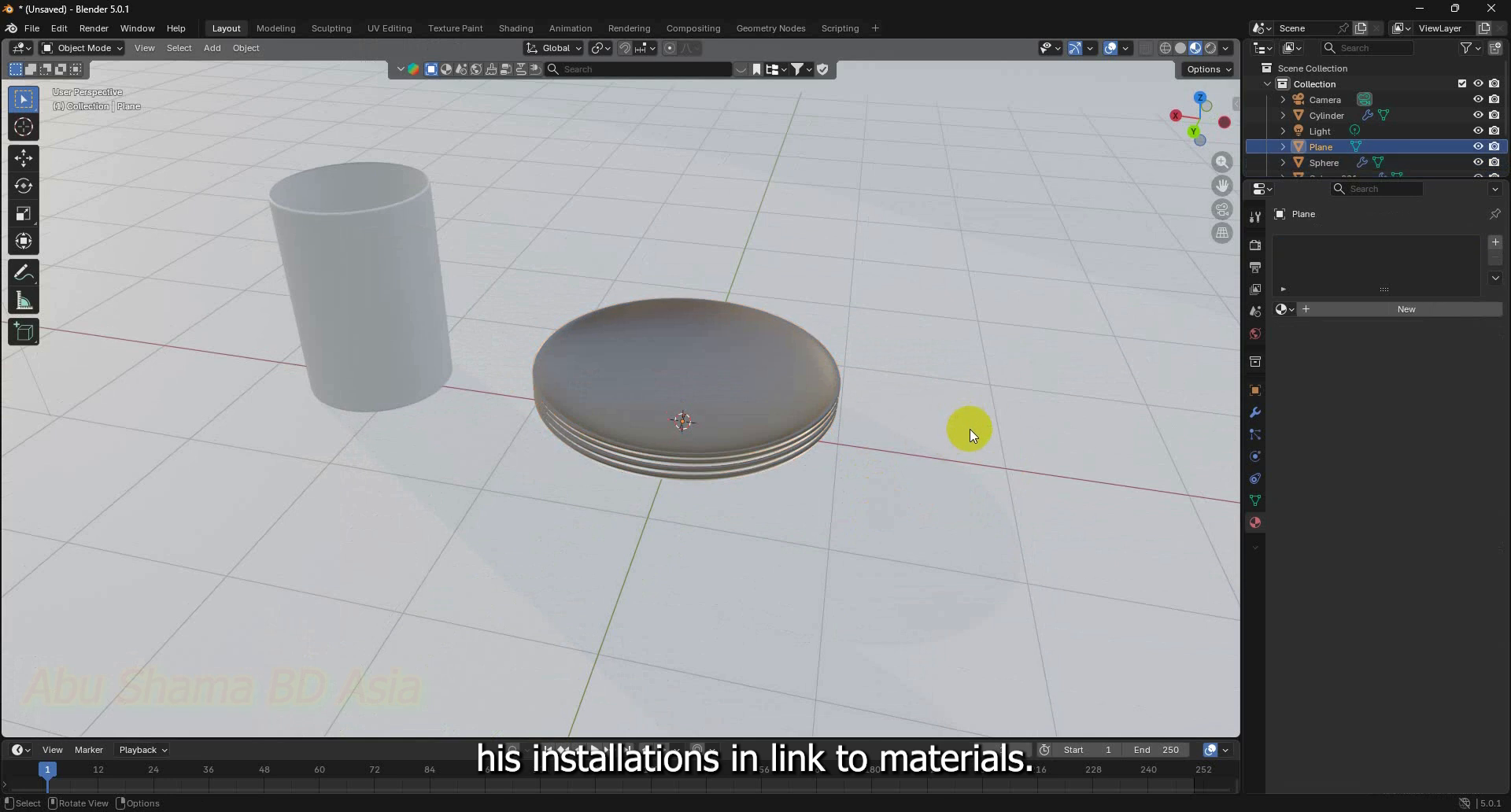
pyautogui.scroll(5, 970, 428)
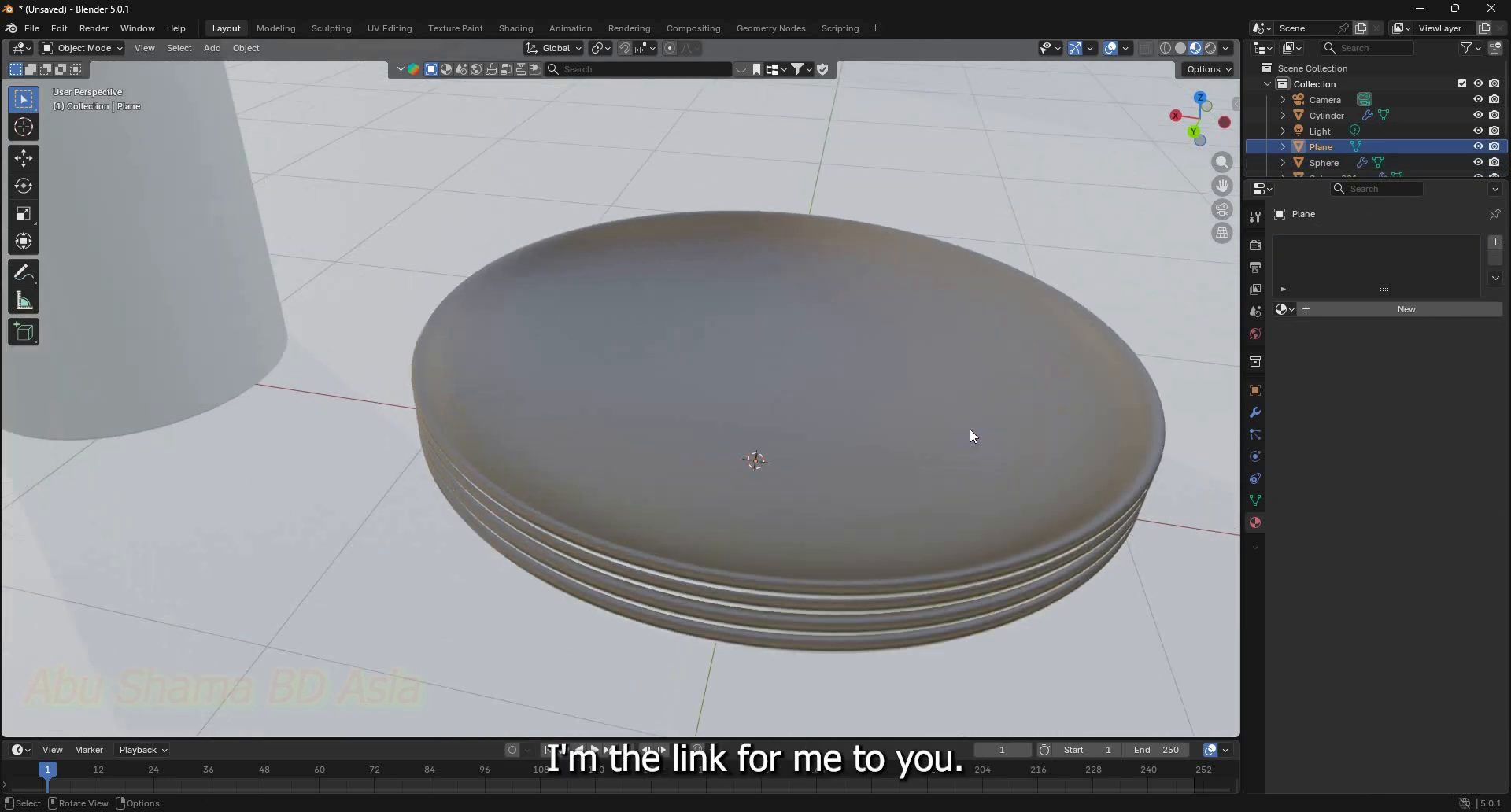
pyautogui.scroll(-3, 963, 431)
pyautogui.moveTo(963, 432); pyautogui.dragTo(945, 389, button='middle')
pyautogui.click(244, 337)
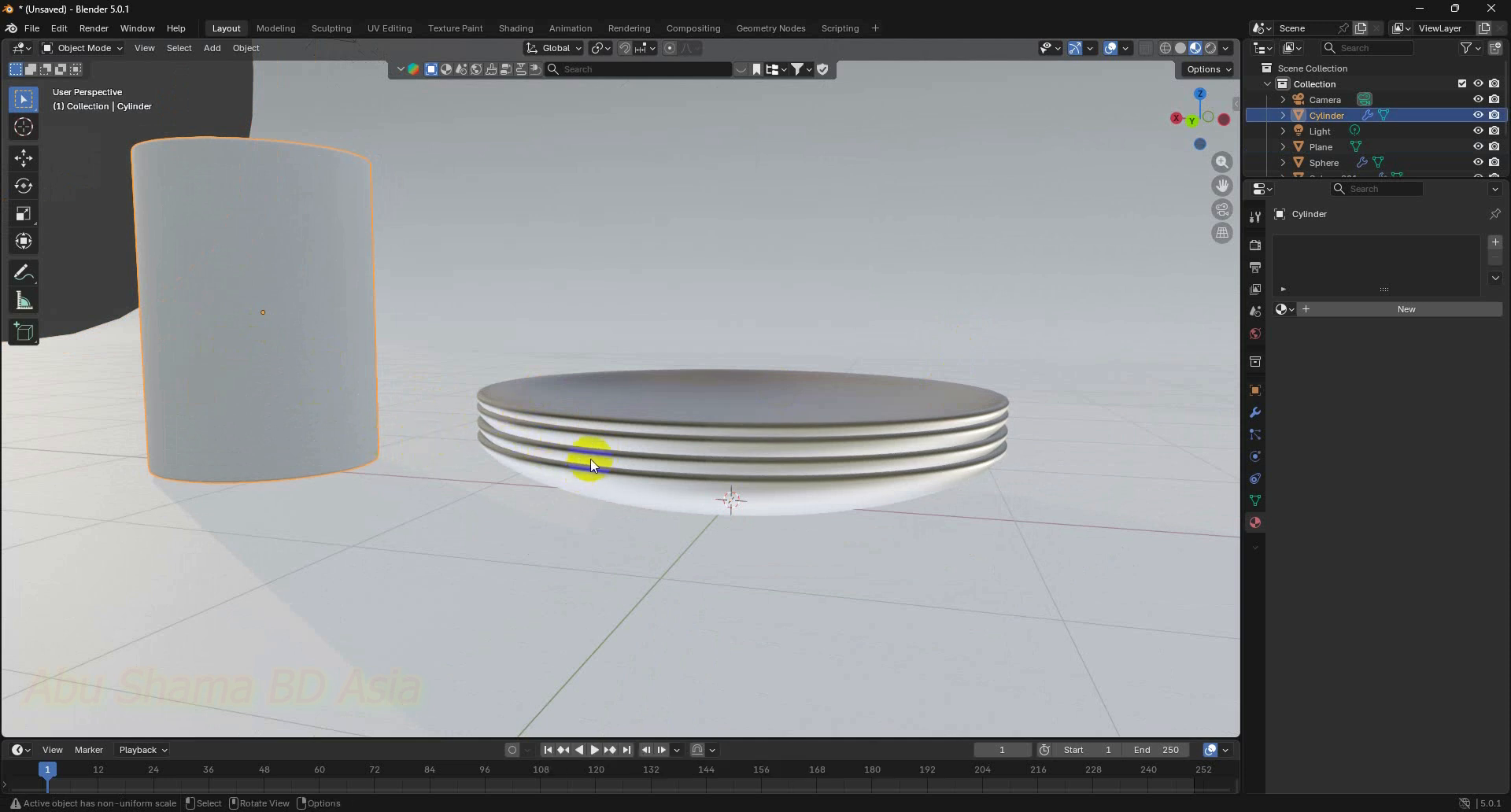
pyautogui.click(824, 338)
pyautogui.scroll(-3, 823, 321)
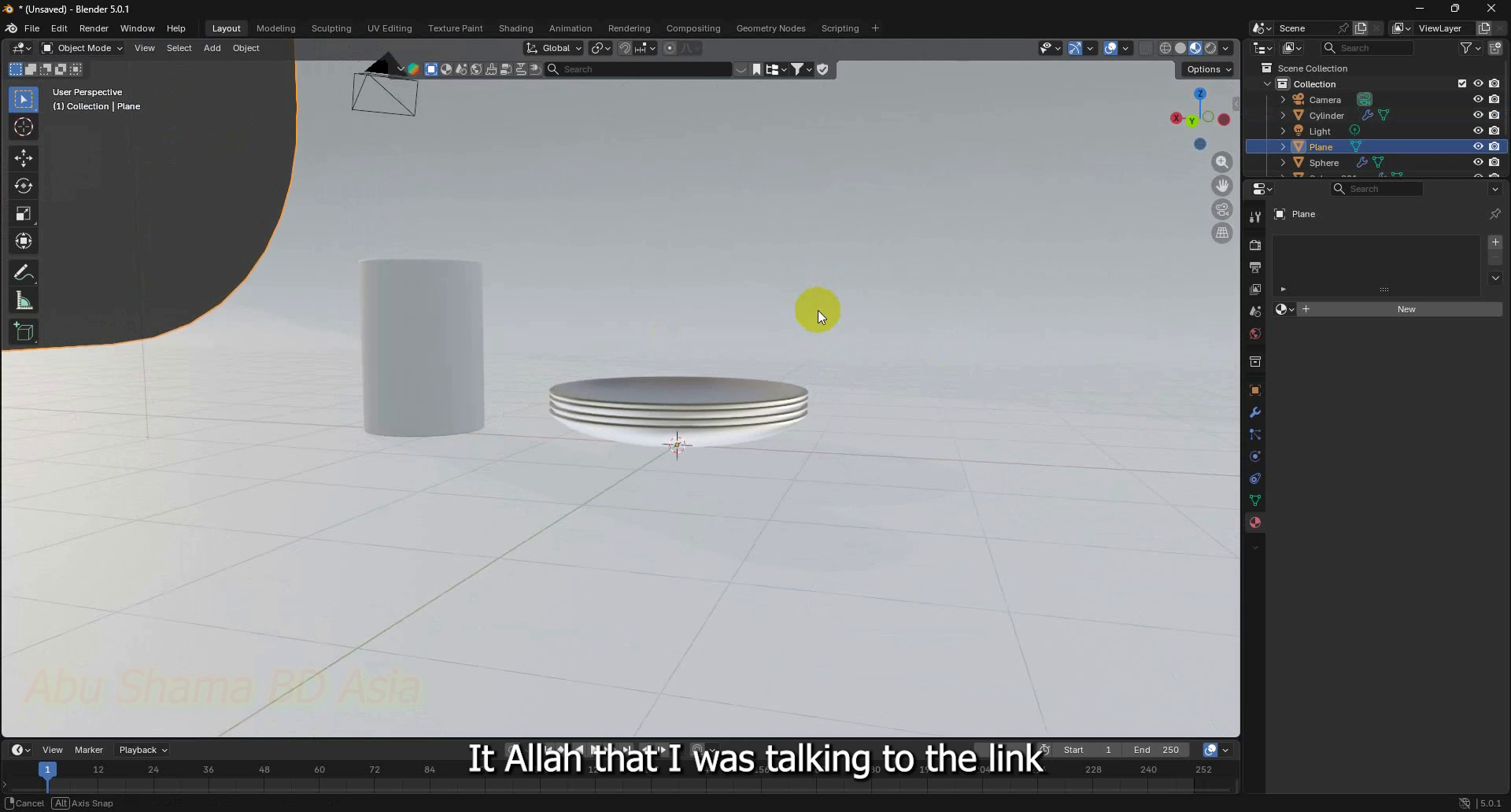
pyautogui.moveTo(801, 280); pyautogui.dragTo(821, 366, button='middle')
pyautogui.scroll(5, 787, 425)
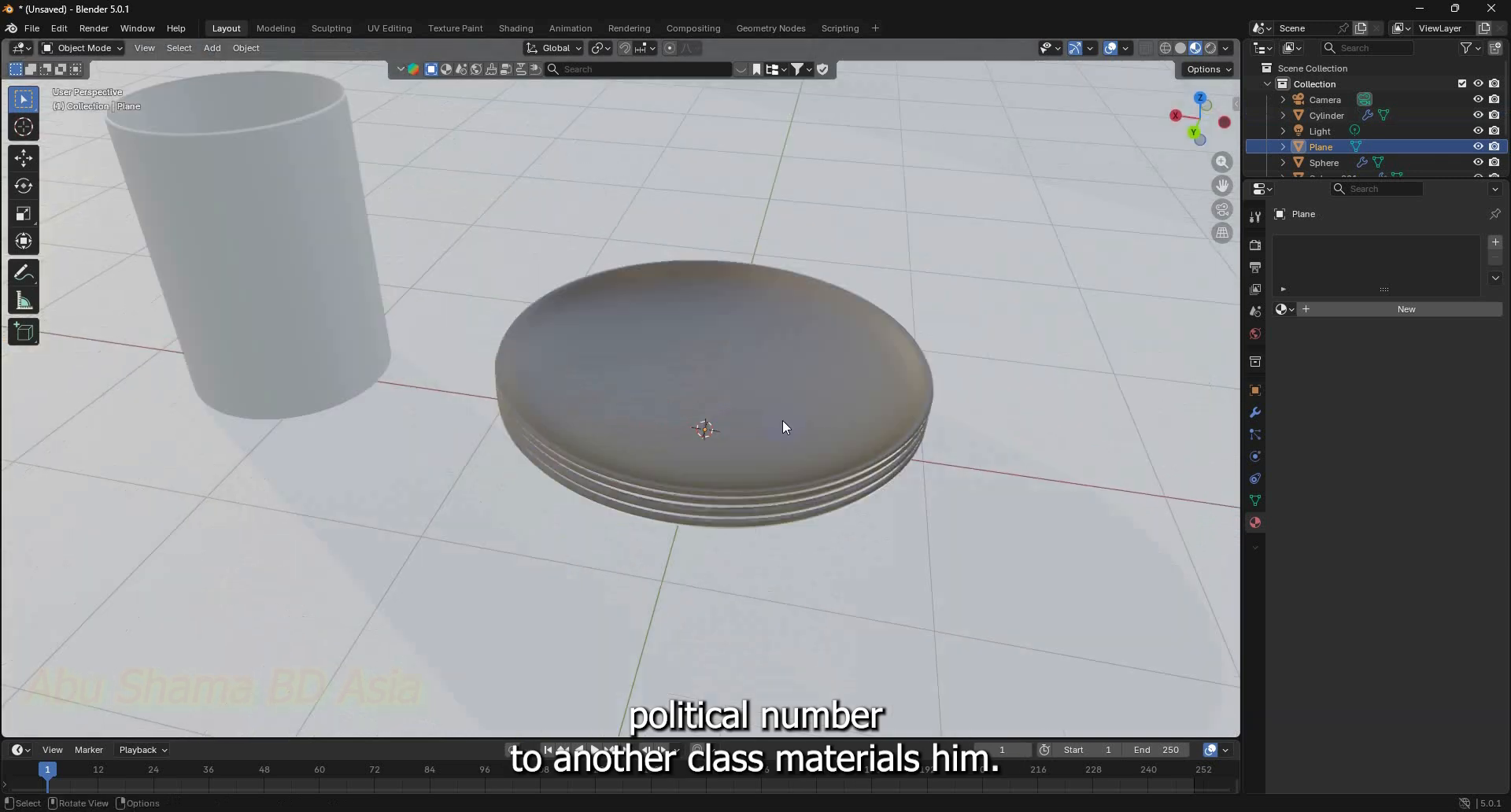
pyautogui.scroll(-2, 877, 431)
# Change the color of the top plate's gLASS material to a dark orange-brown
pyautogui.click(924, 452)
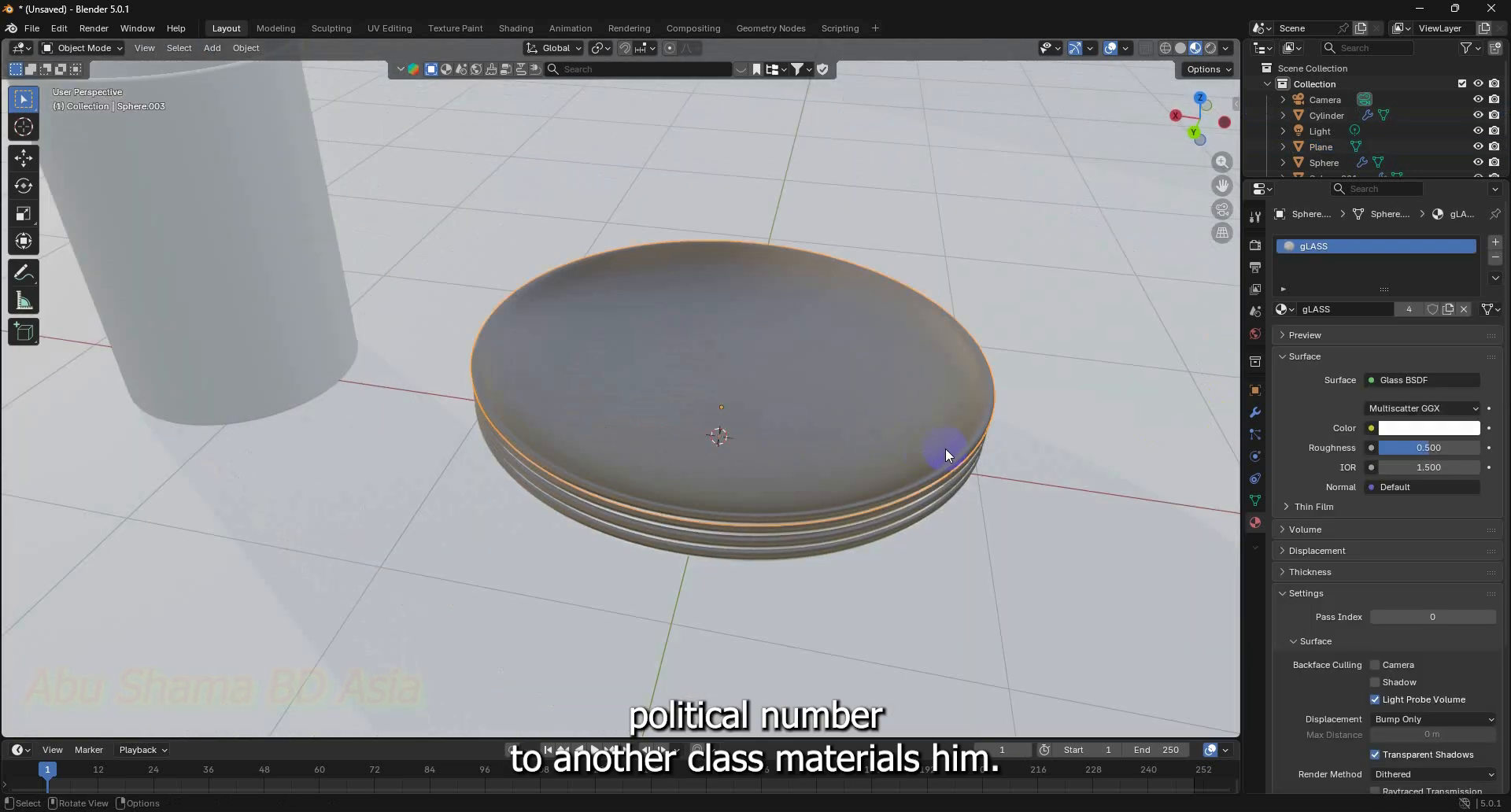
pyautogui.click(1447, 436)
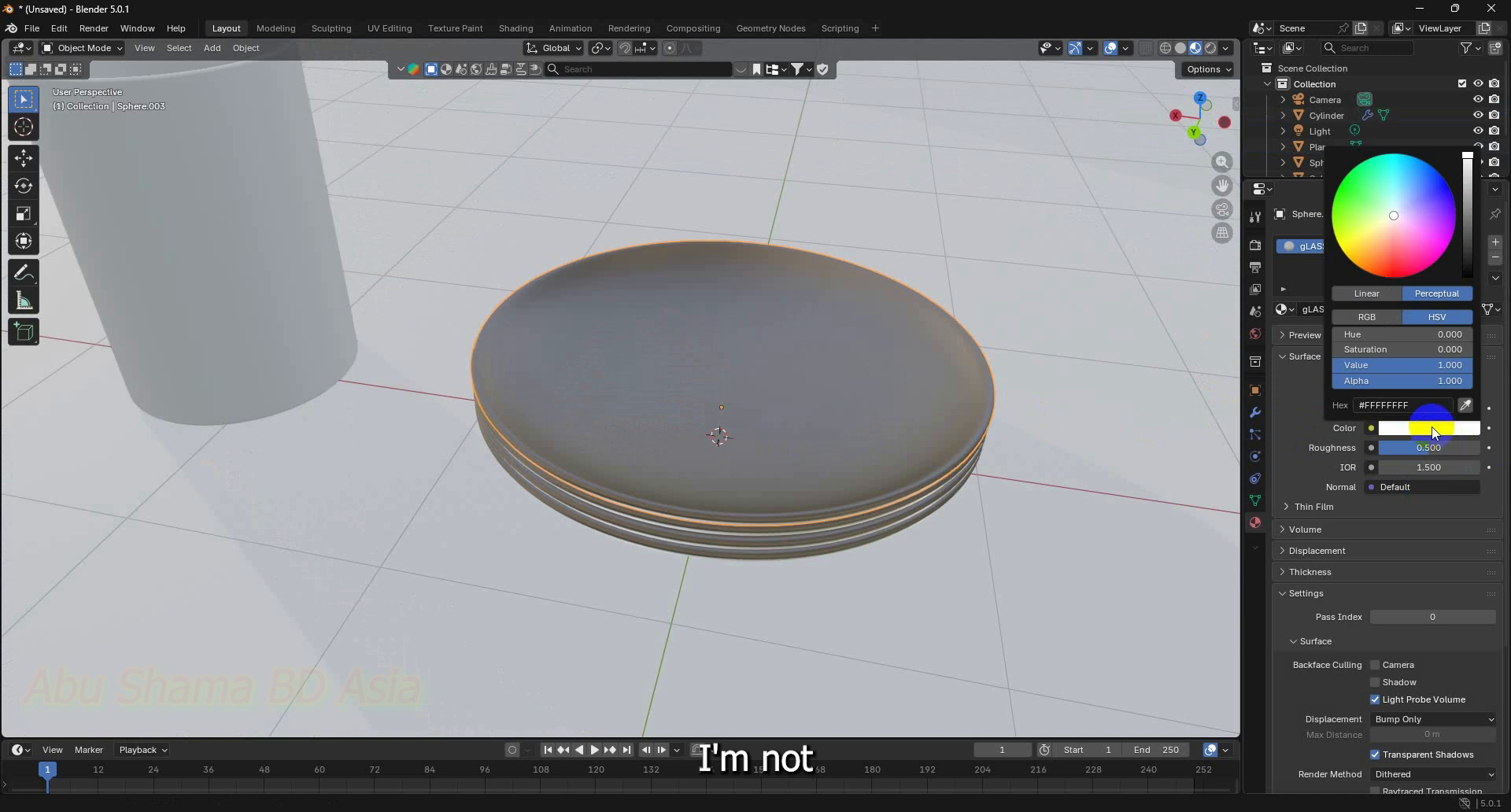
pyautogui.moveTo(1383, 246)
pyautogui.mouseDown()
pyautogui.moveTo(1443, 231)
pyautogui.moveTo(1378, 196)
pyautogui.moveTo(1397, 256)
pyautogui.moveTo(1401, 193)
pyautogui.moveTo(1468, 252)
pyautogui.moveTo(1465, 195)
pyautogui.moveTo(1380, 220)
pyautogui.moveTo(1380, 246)
pyautogui.moveTo(1406, 236)
pyautogui.moveTo(1361, 261)
pyautogui.mouseUp()
pyautogui.moveTo(1463, 214); pyautogui.dragTo(1468, 222)
# Create a new material for the cup and set its base color to a pinkish red
pyautogui.scroll(-4, 1016, 273)
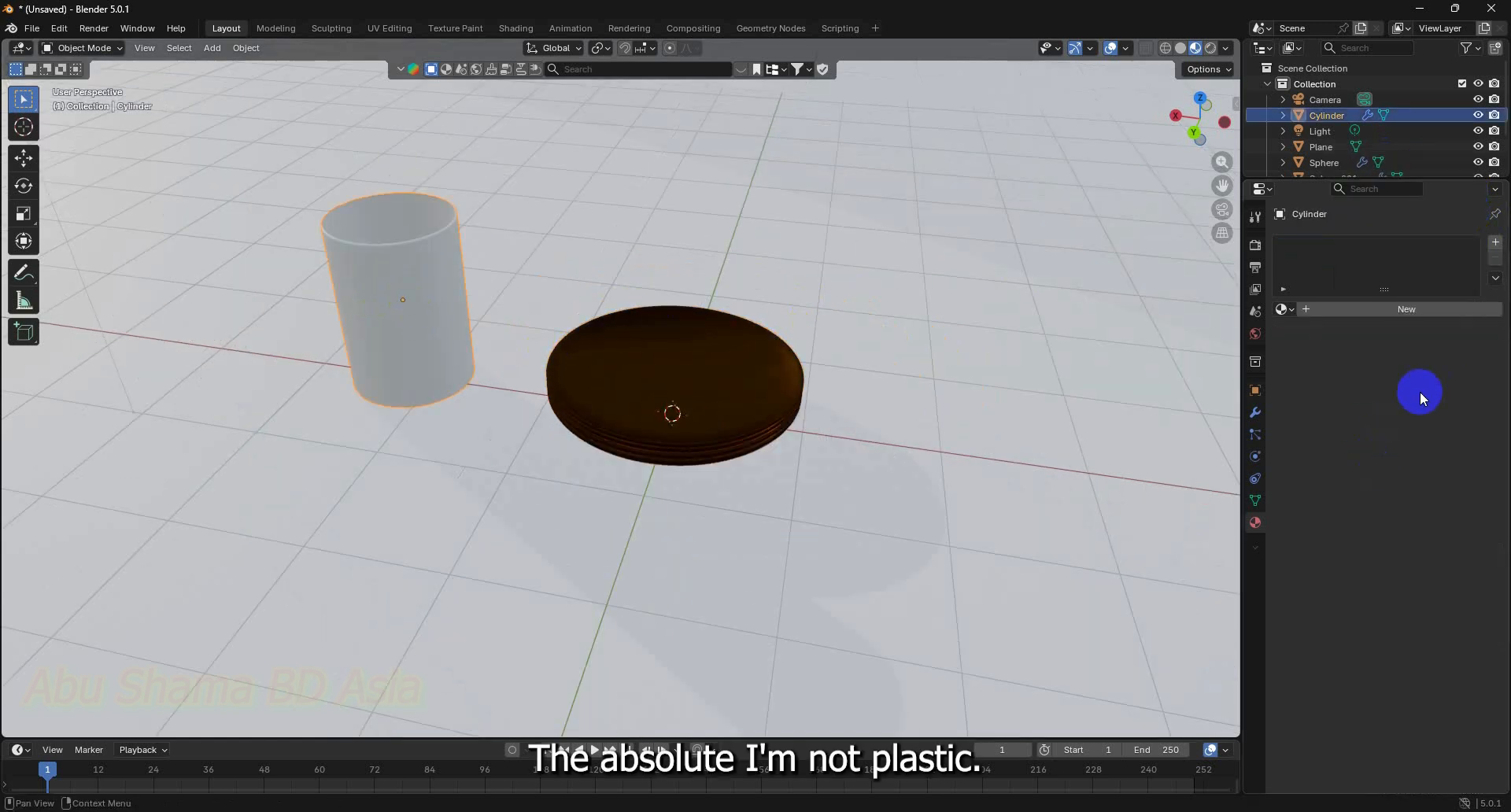
pyautogui.click(1411, 310)
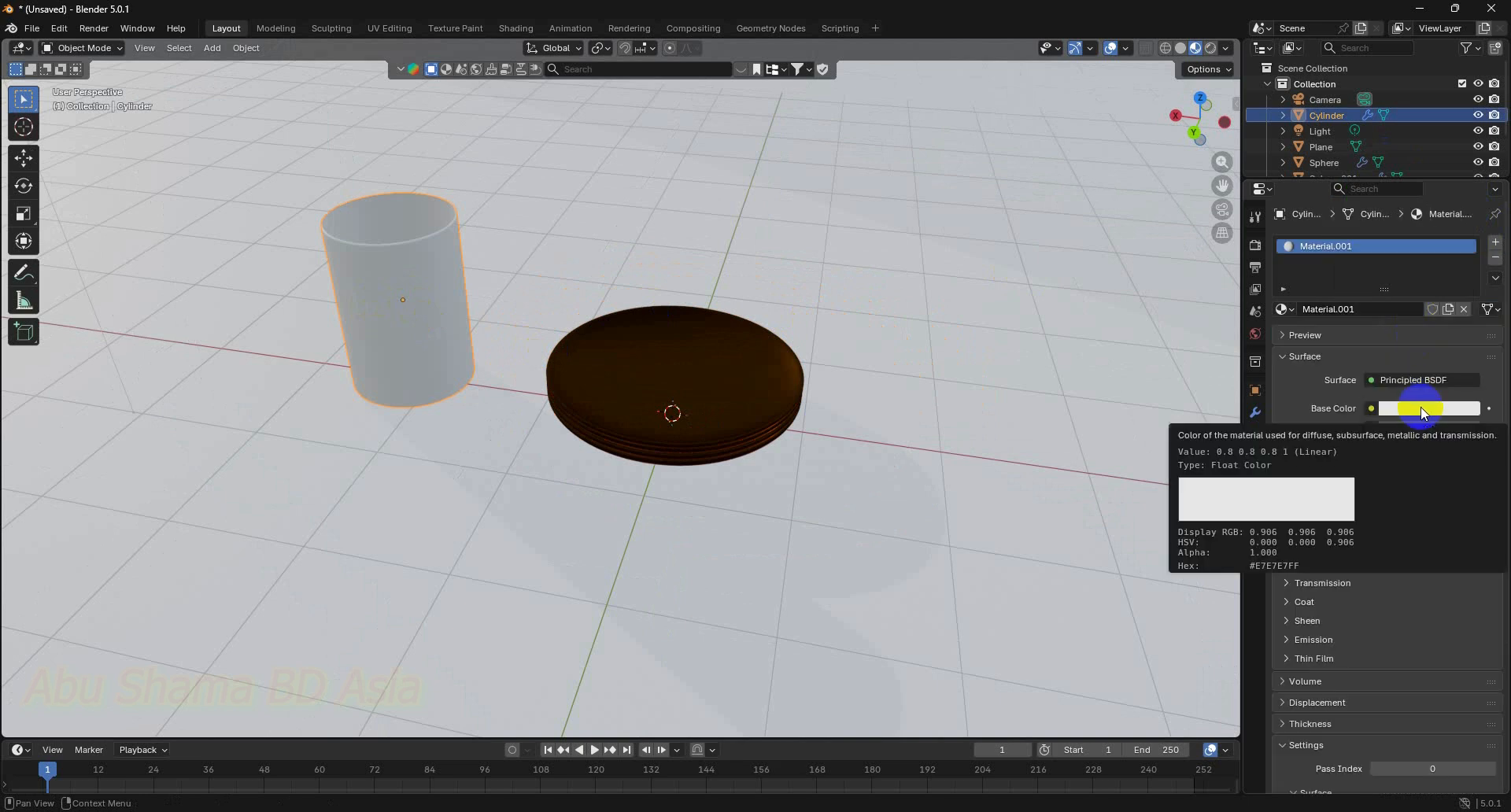
pyautogui.click(1424, 408)
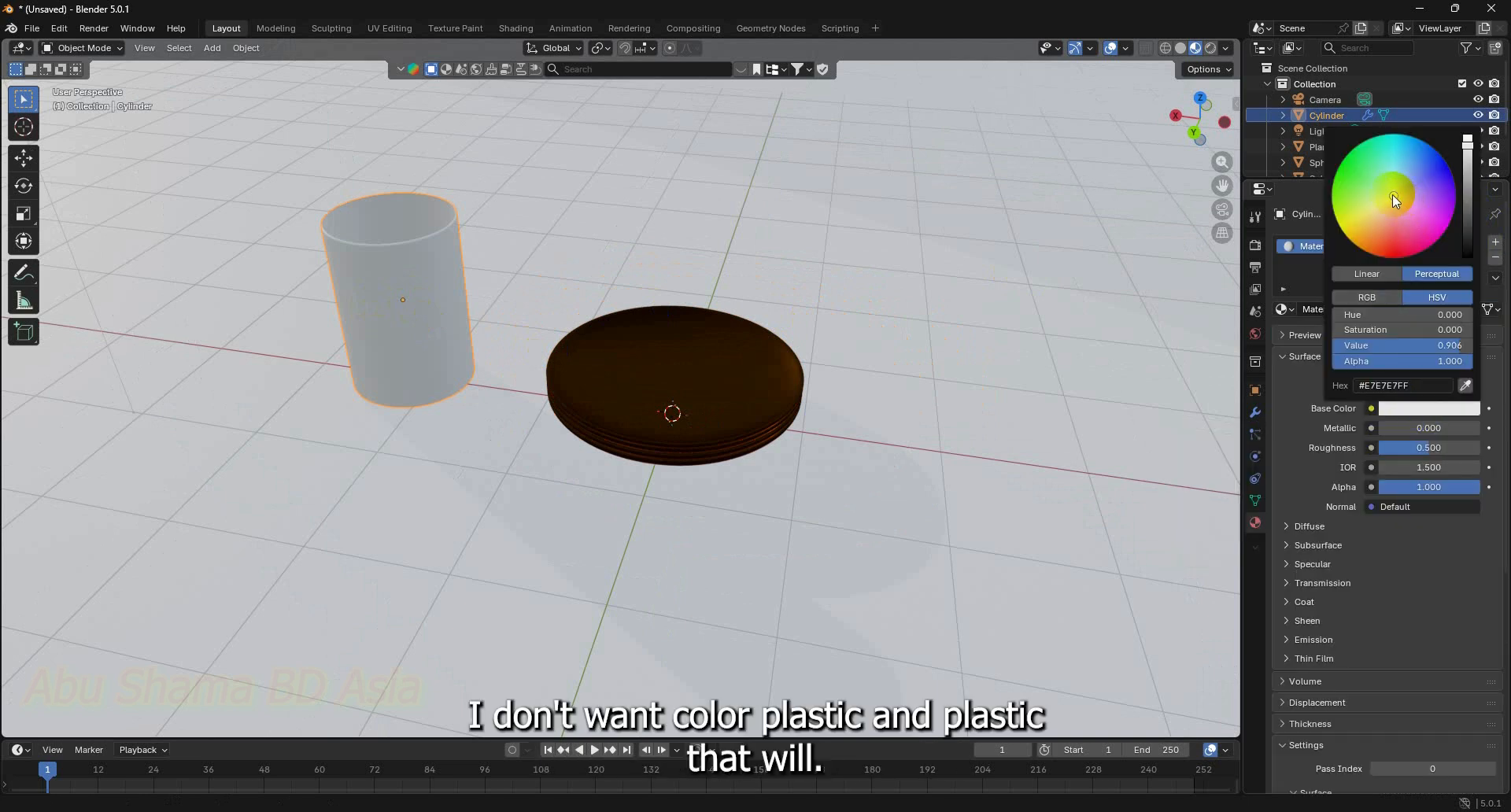
pyautogui.moveTo(1408, 219); pyautogui.dragTo(1398, 233)
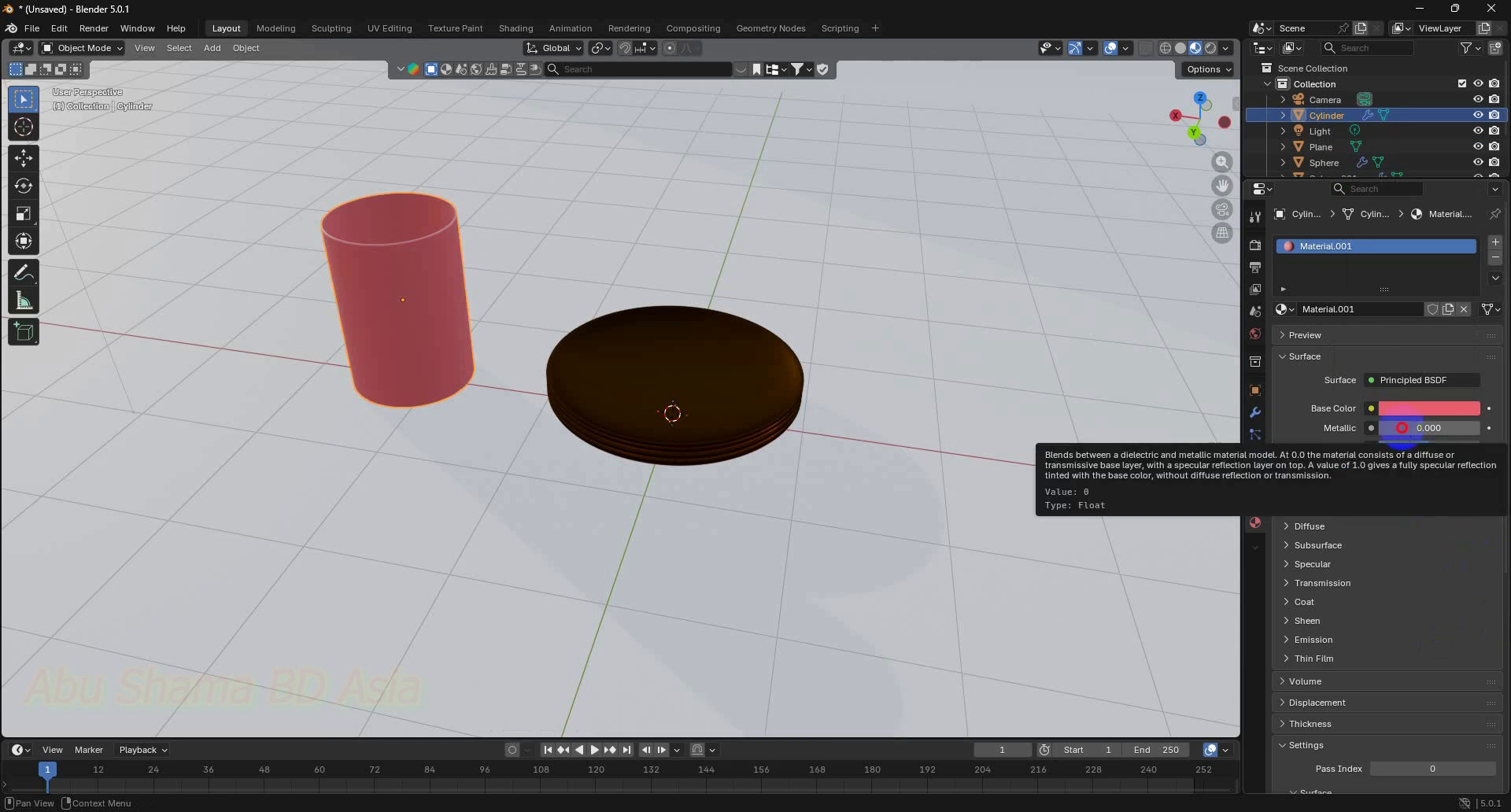
# Keep the cup material's metallic at 0 and set its roughness to 0.108
pyautogui.moveTo(1405, 433); pyautogui.dragTo(195, 428)
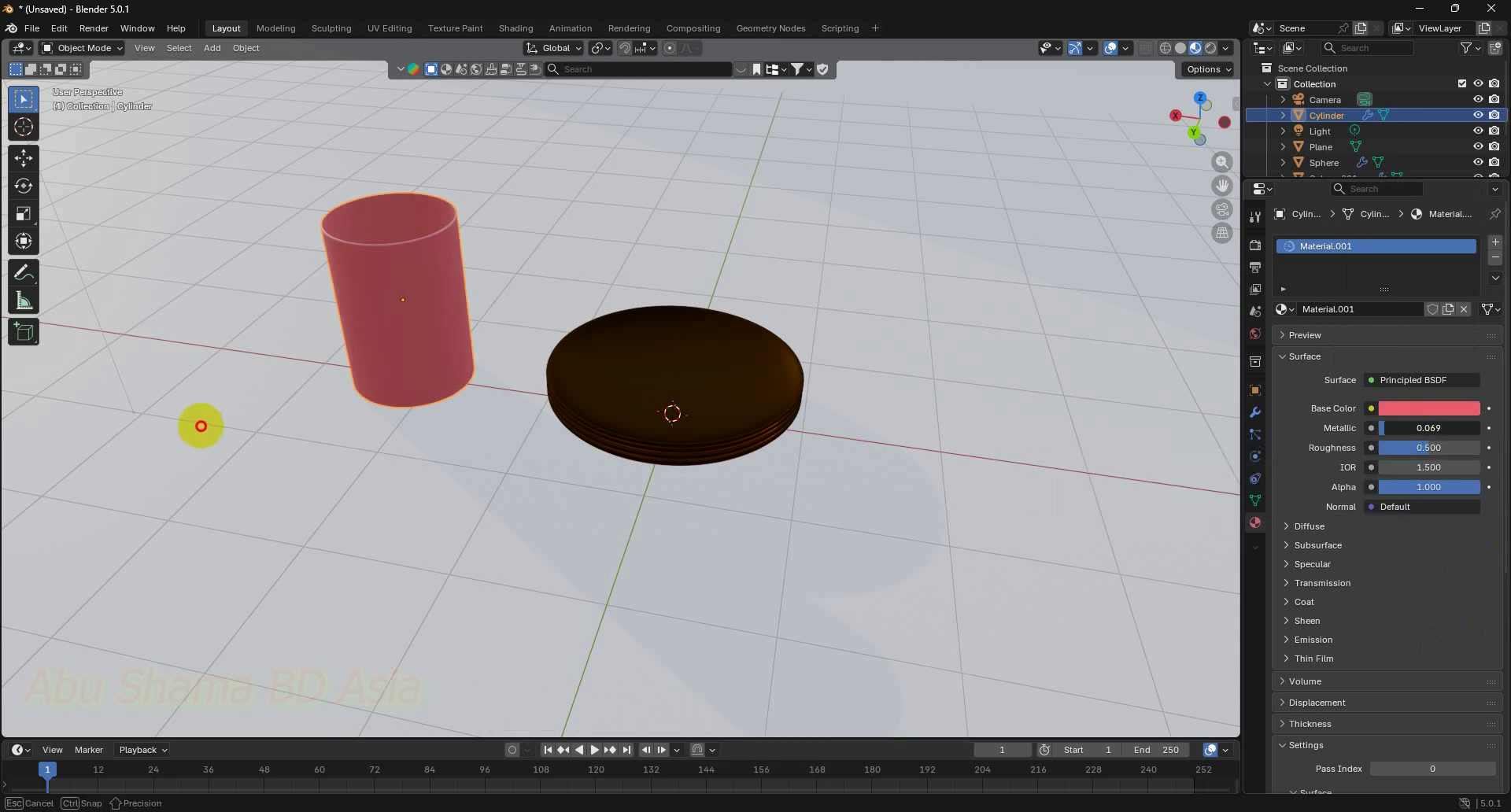
pyautogui.moveTo(185, 426); pyautogui.dragTo(185, 429)
pyautogui.moveTo(1428, 447); pyautogui.dragTo(173, 442)
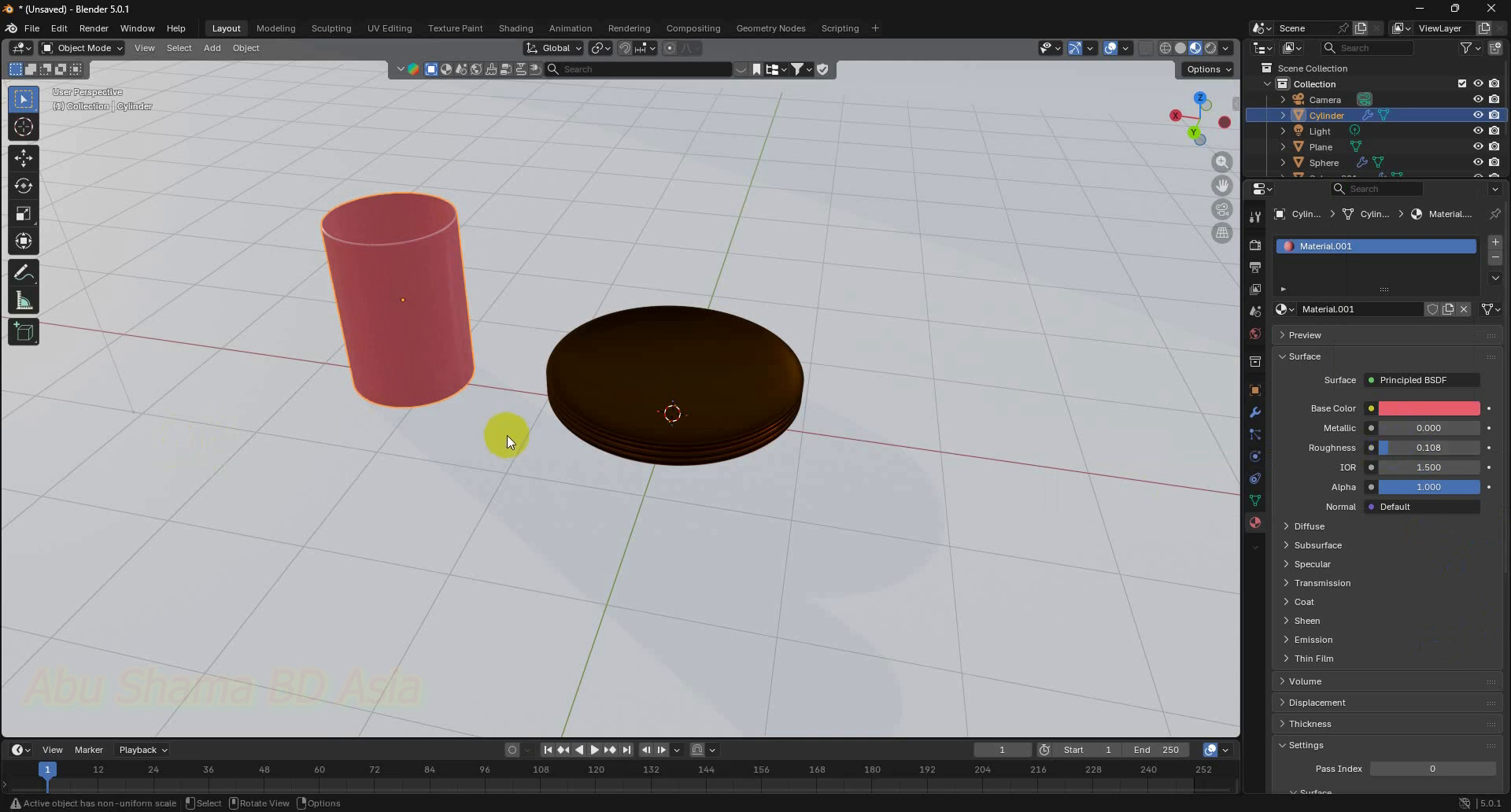
pyautogui.scroll(3, 406, 414)
pyautogui.moveTo(406, 414); pyautogui.dragTo(735, 418, button='middle')
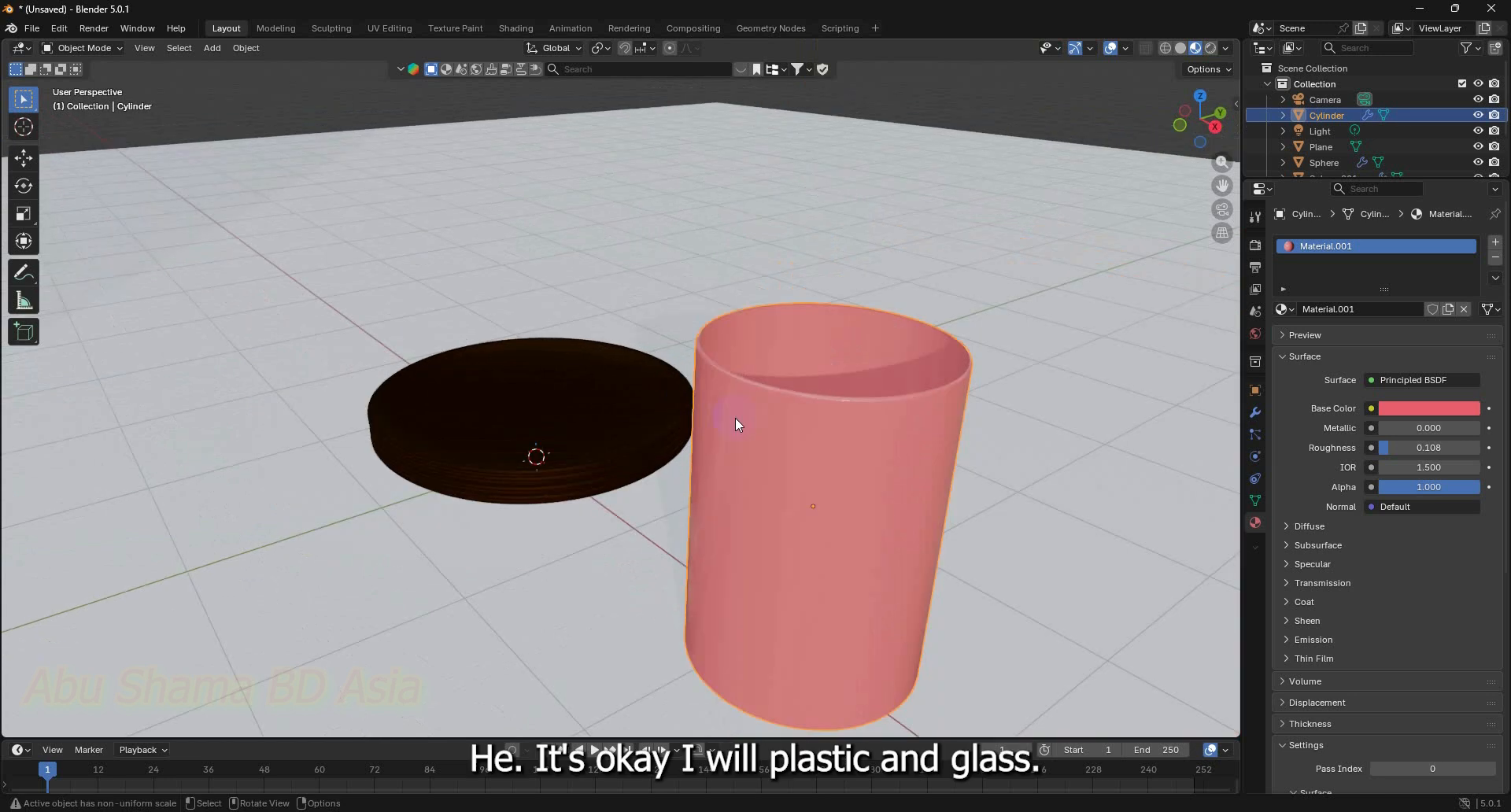
# Set the render engine to Cycles with GPU Compute as the device, and switch the viewport to rendered shading
pyautogui.scroll(-3, 882, 453)
pyautogui.moveTo(848, 441); pyautogui.dragTo(826, 543, button='middle')
pyautogui.press('KP_1')
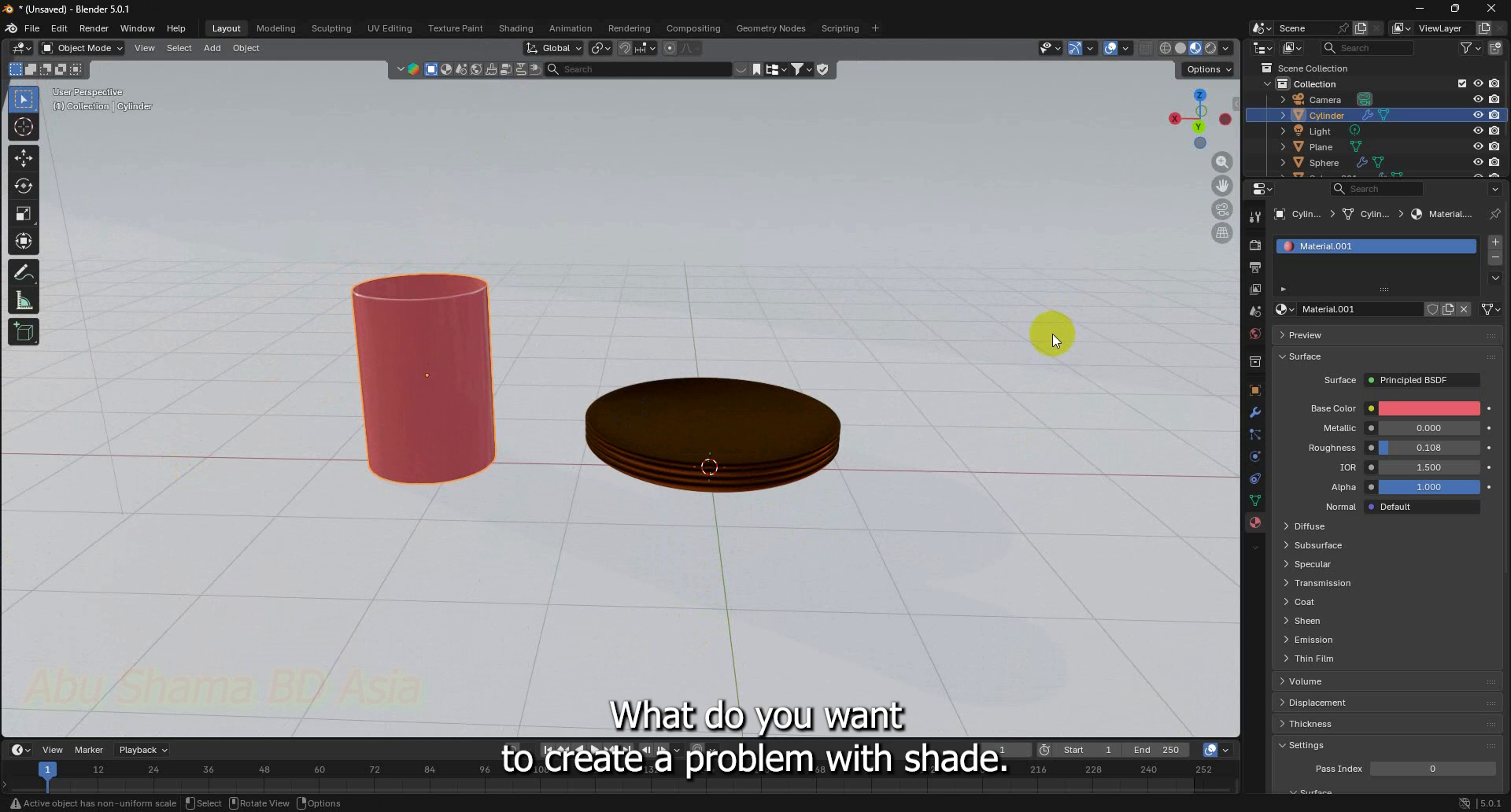
pyautogui.keyDown('shift'); pyautogui.moveTo(890, 384); pyautogui.dragTo(923, 376, button='middle'); pyautogui.keyUp('shift')
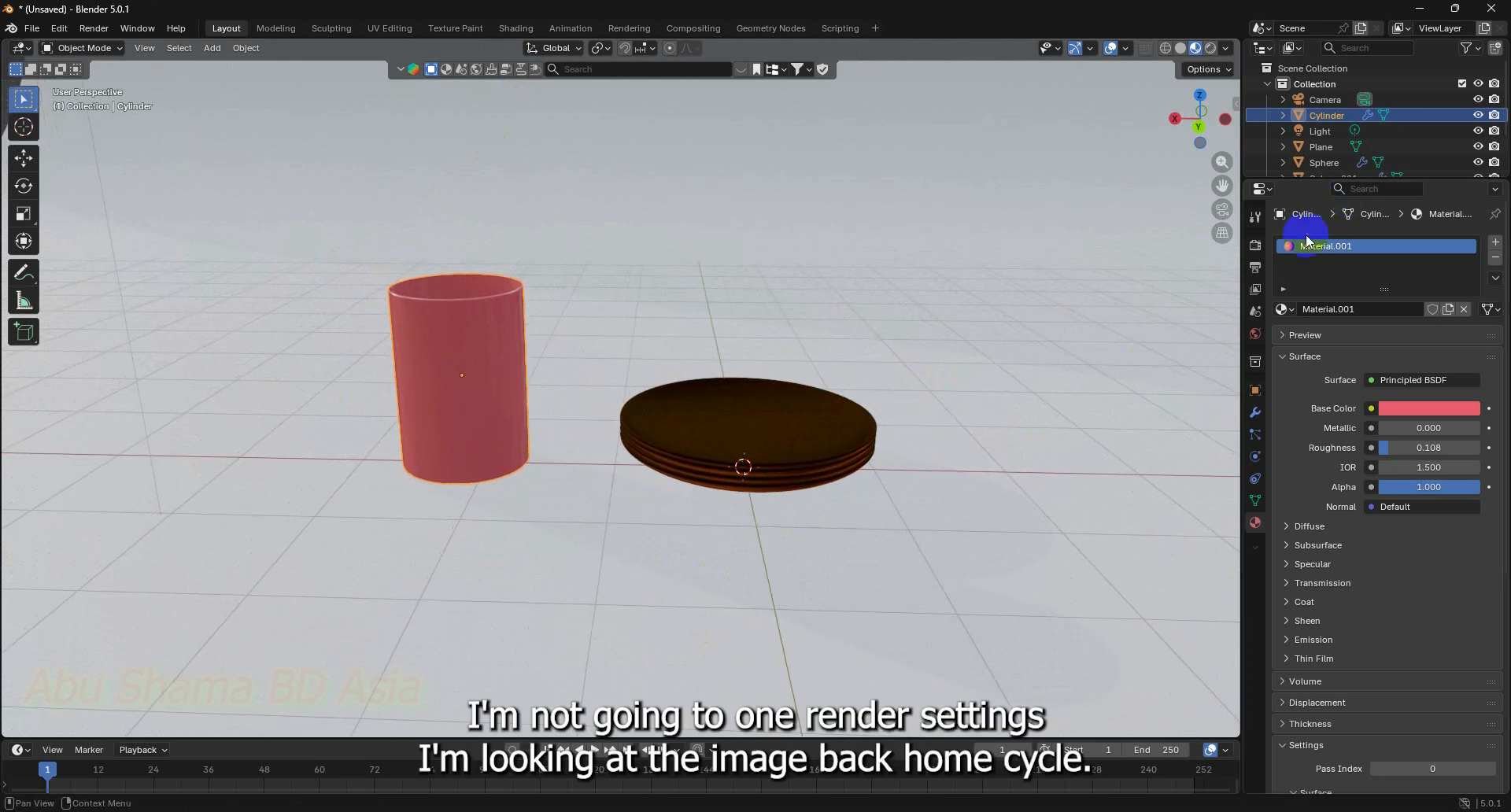
pyautogui.click(1254, 246)
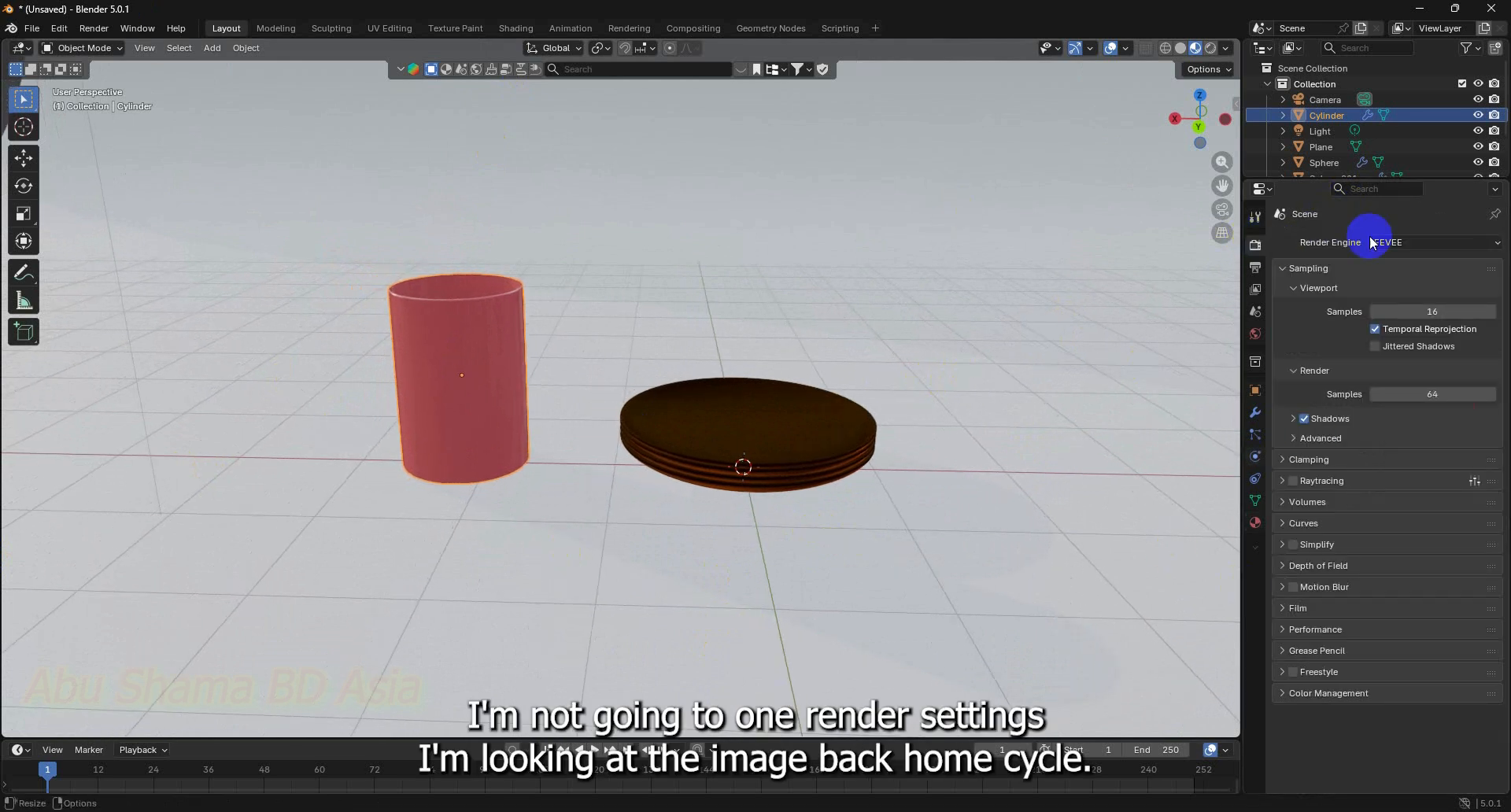
pyautogui.click(1405, 242)
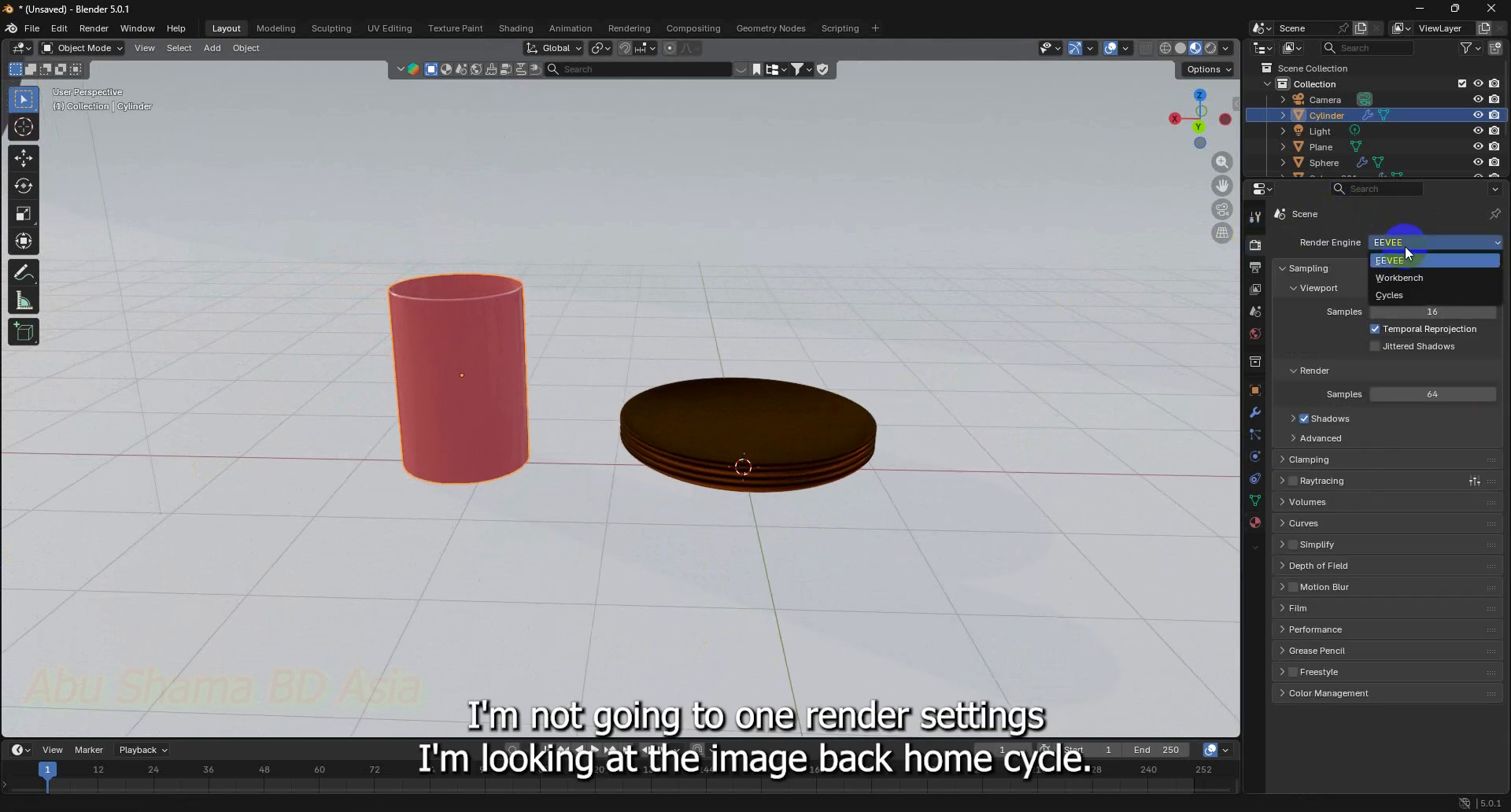
pyautogui.click(1408, 295)
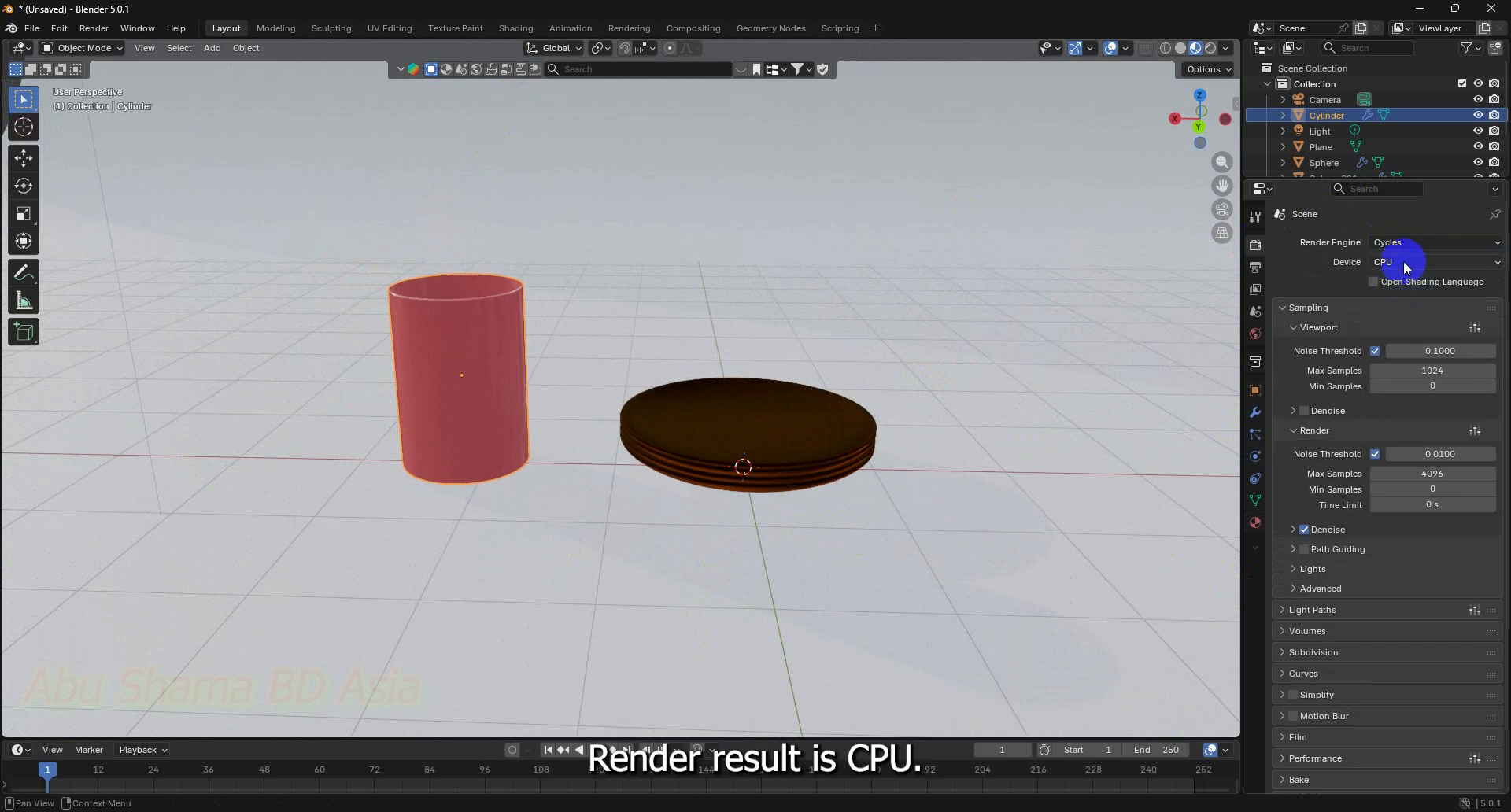
pyautogui.click(1406, 267)
pyautogui.click(1408, 298)
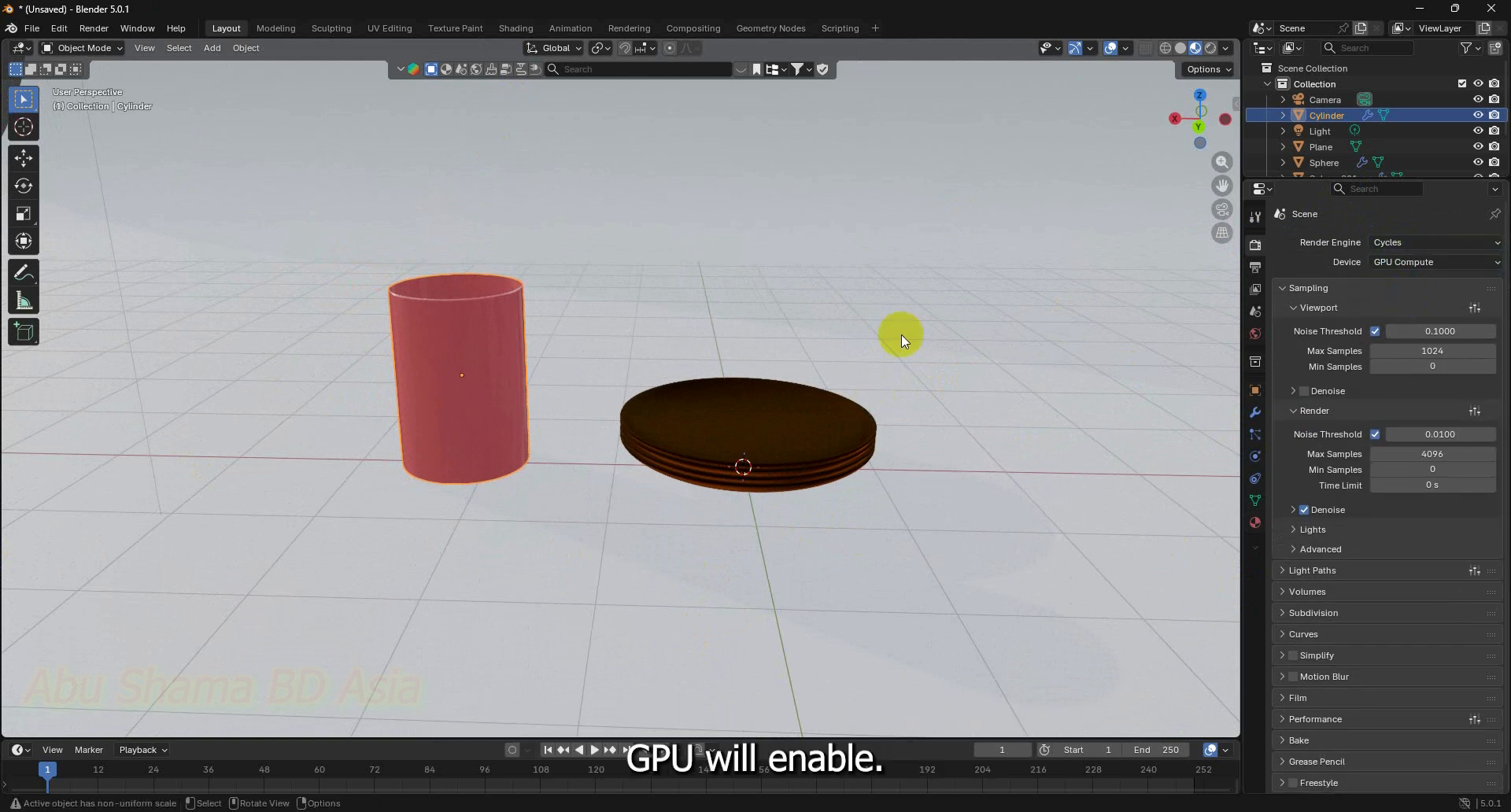
pyautogui.click(1211, 48)
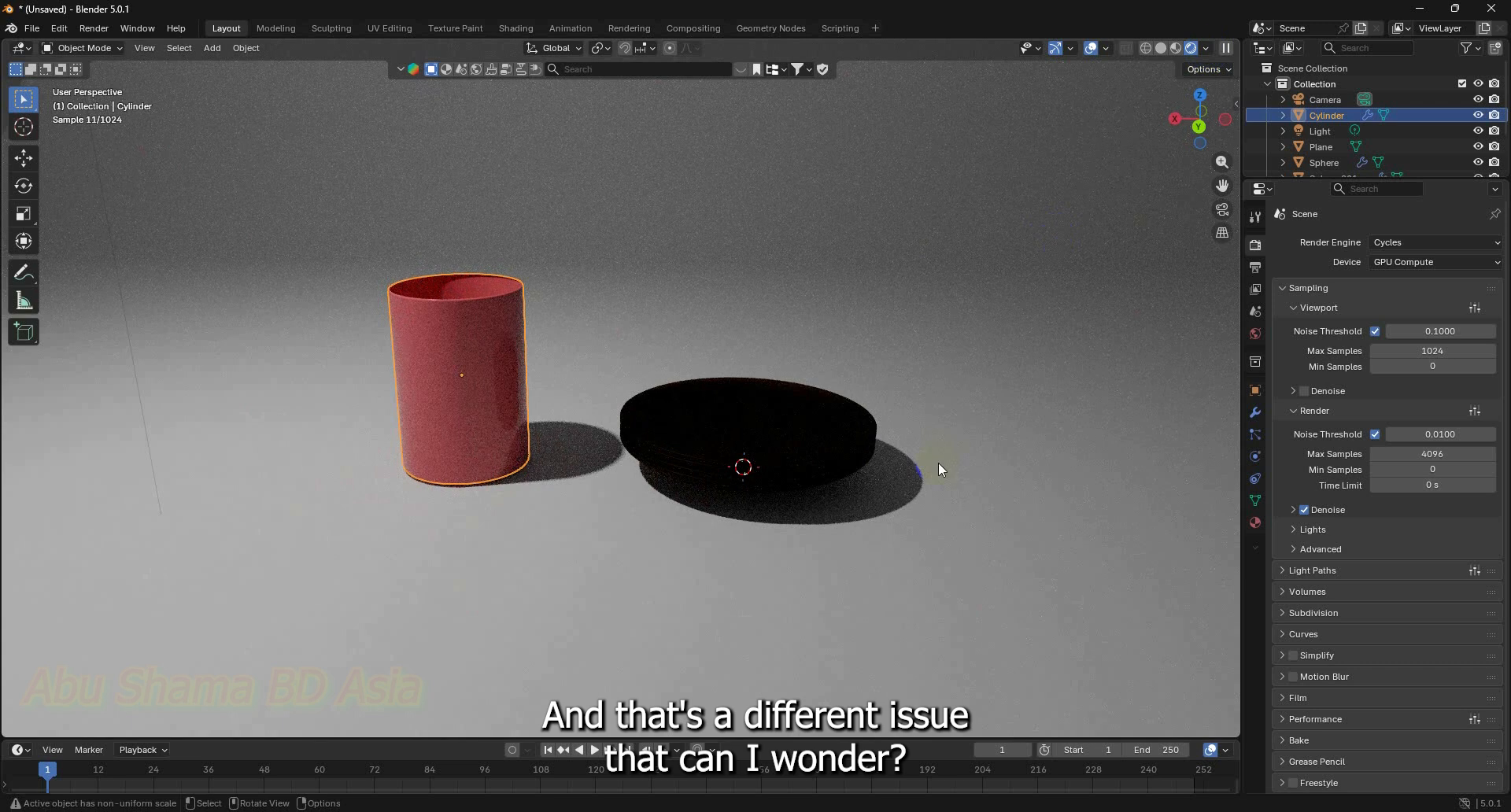
# Create a new material for the backdrop plane and darken its base color to grey
pyautogui.scroll(2, 938, 463)
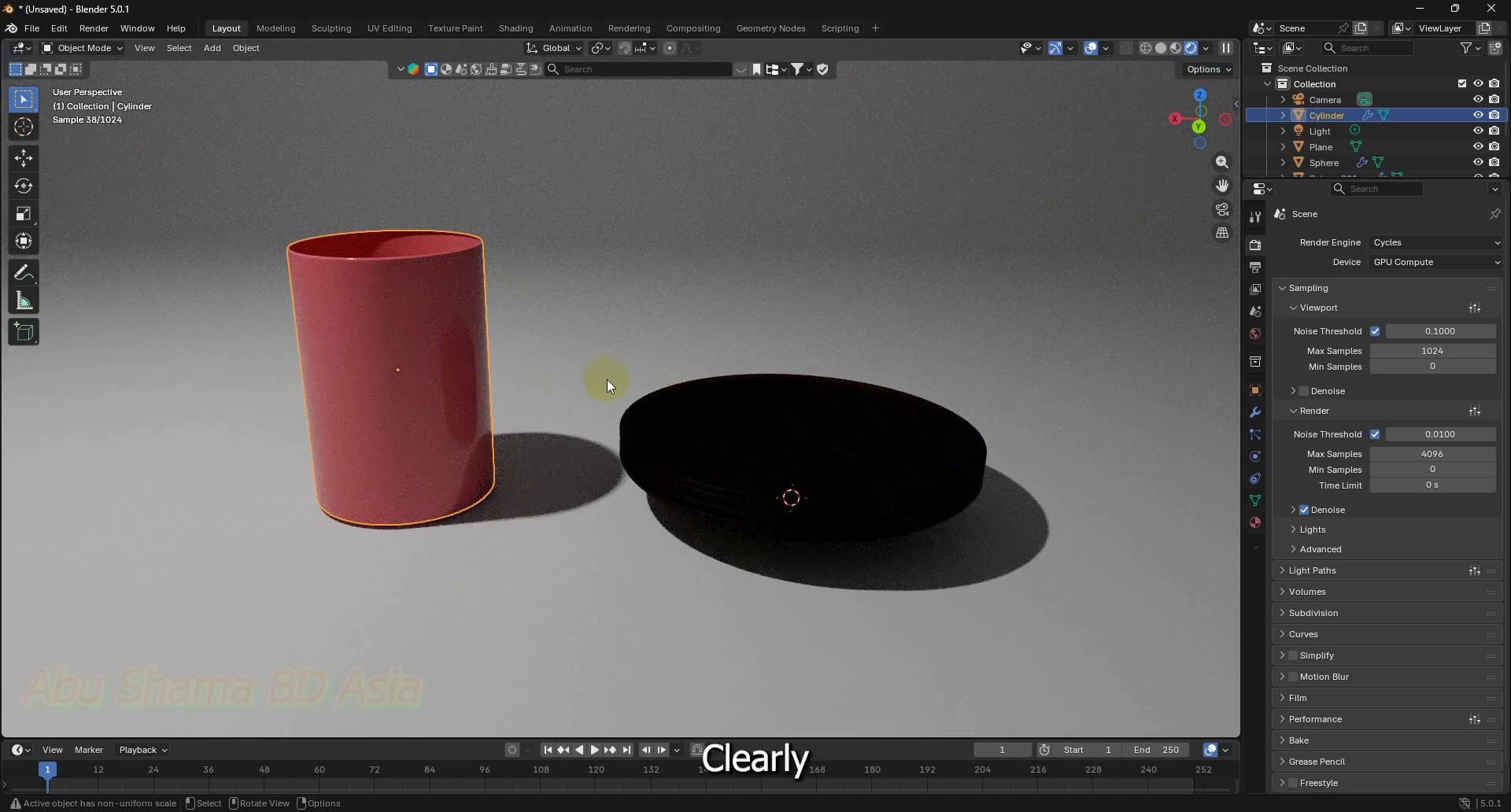
pyautogui.moveTo(607, 384); pyautogui.dragTo(924, 304, button='middle')
pyautogui.click(931, 302)
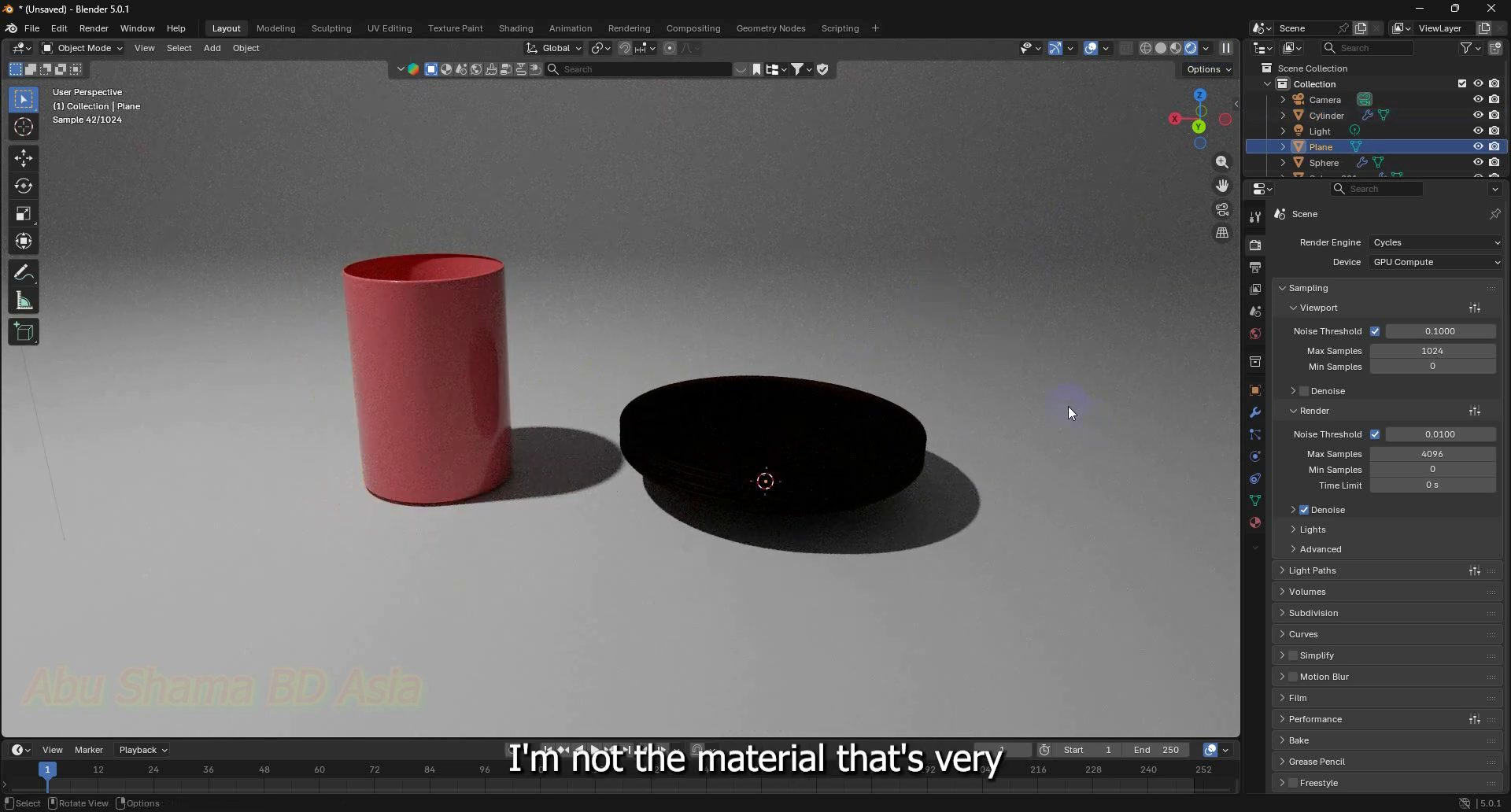
pyautogui.click(1255, 522)
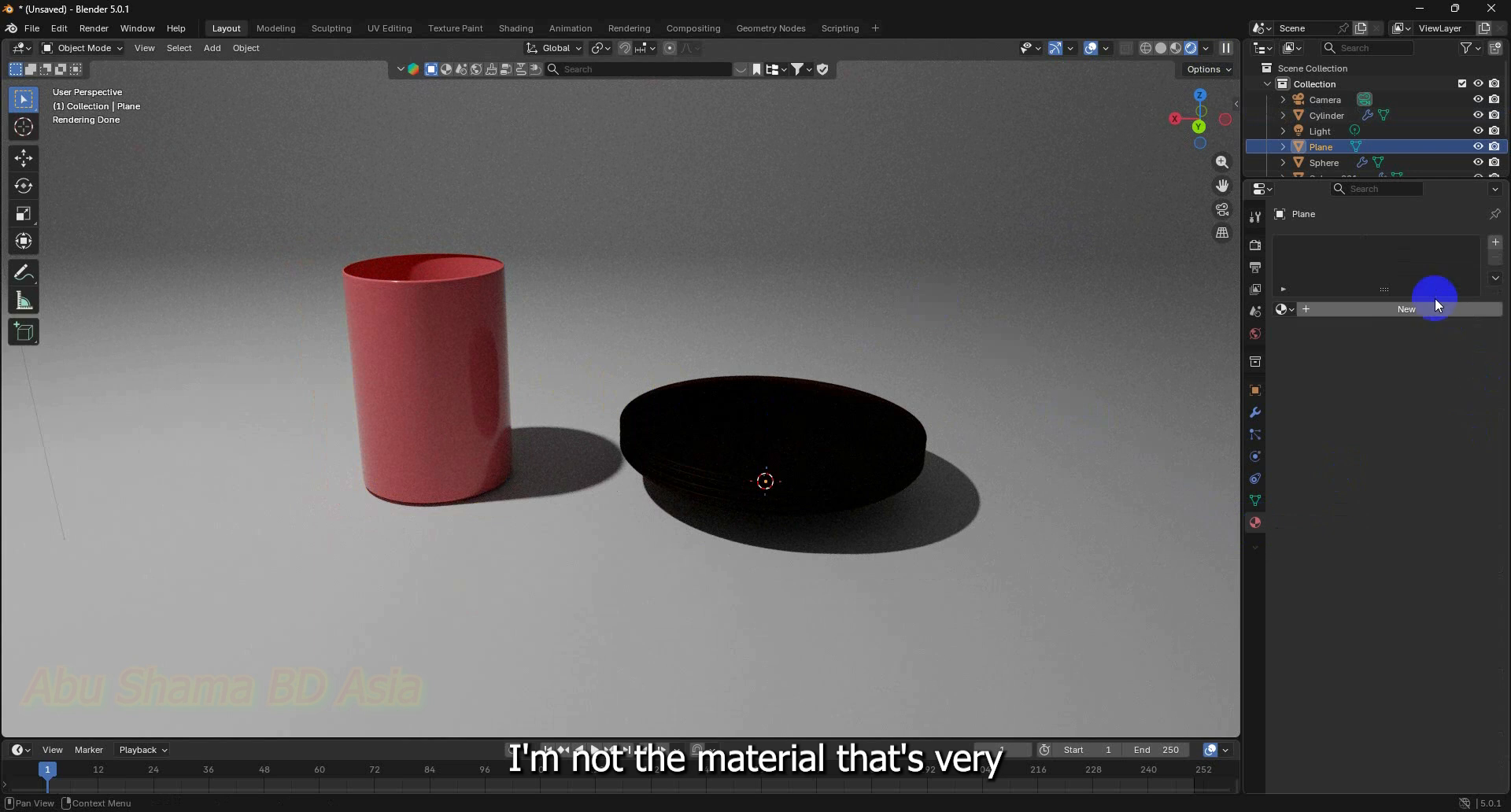
pyautogui.click(1431, 310)
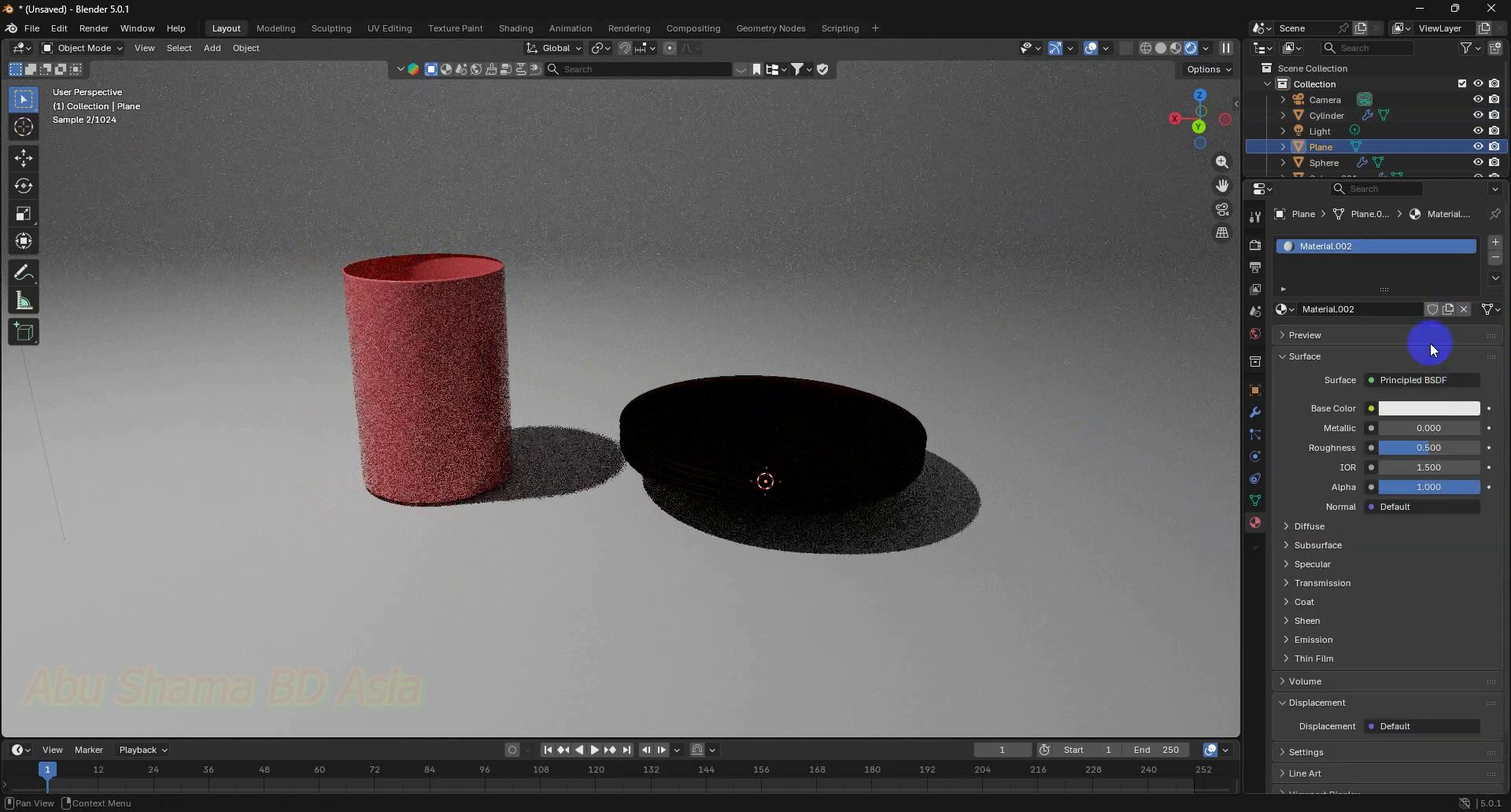
pyautogui.click(1437, 409)
pyautogui.moveTo(1465, 214)
pyautogui.mouseDown()
pyautogui.moveTo(1468, 250)
pyautogui.moveTo(1468, 189)
pyautogui.moveTo(1471, 206)
pyautogui.mouseUp()
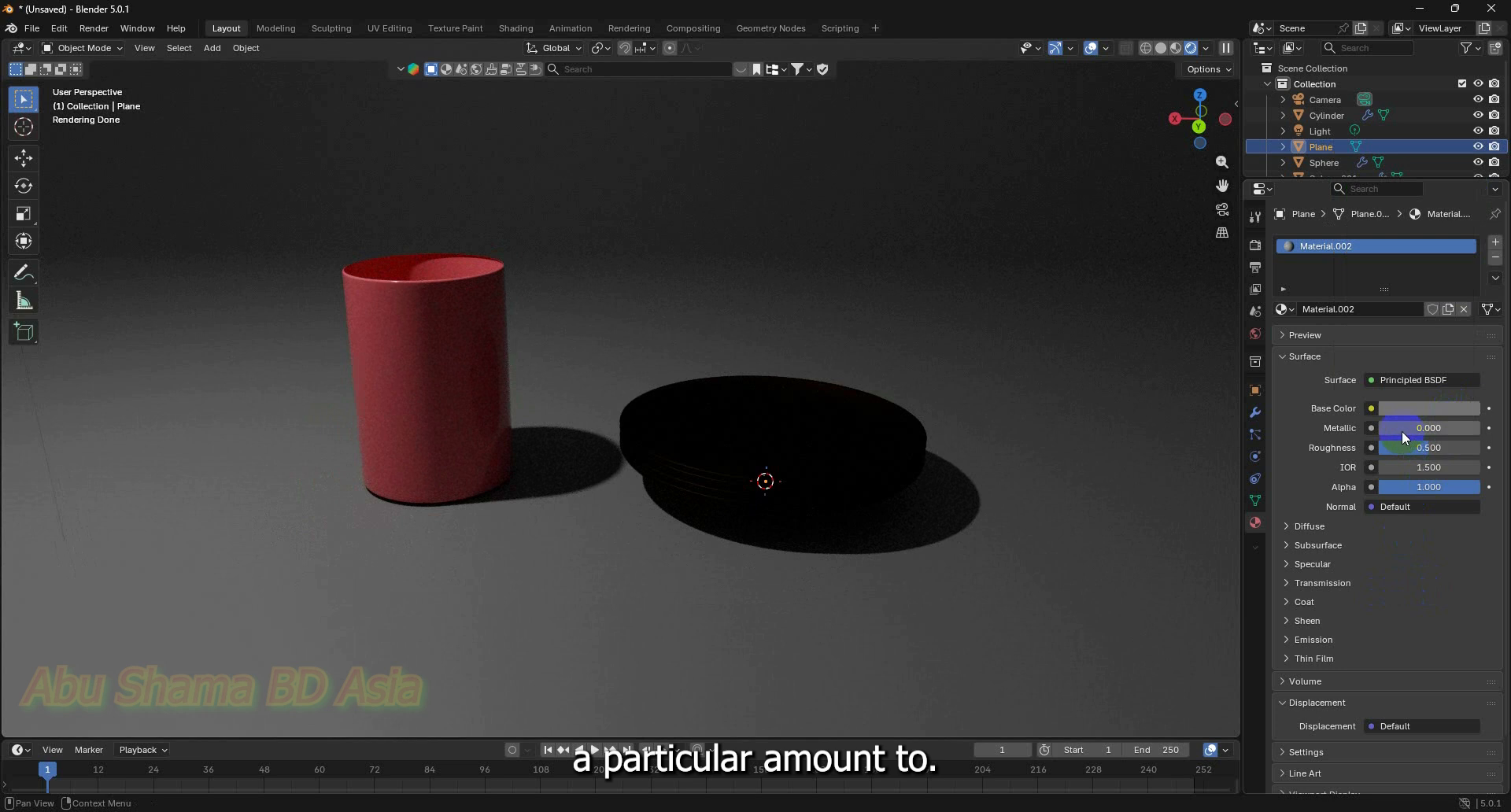
# Set the backdrop material's metallic to 0.208 and roughness to 0.315, and check a plate's material
pyautogui.moveTo(1402, 429)
pyautogui.mouseDown()
pyautogui.moveTo(195, 426)
pyautogui.moveTo(212, 425)
pyautogui.moveTo(1398, 446)
pyautogui.moveTo(195, 444)
pyautogui.moveTo(1410, 447)
pyautogui.mouseUp()
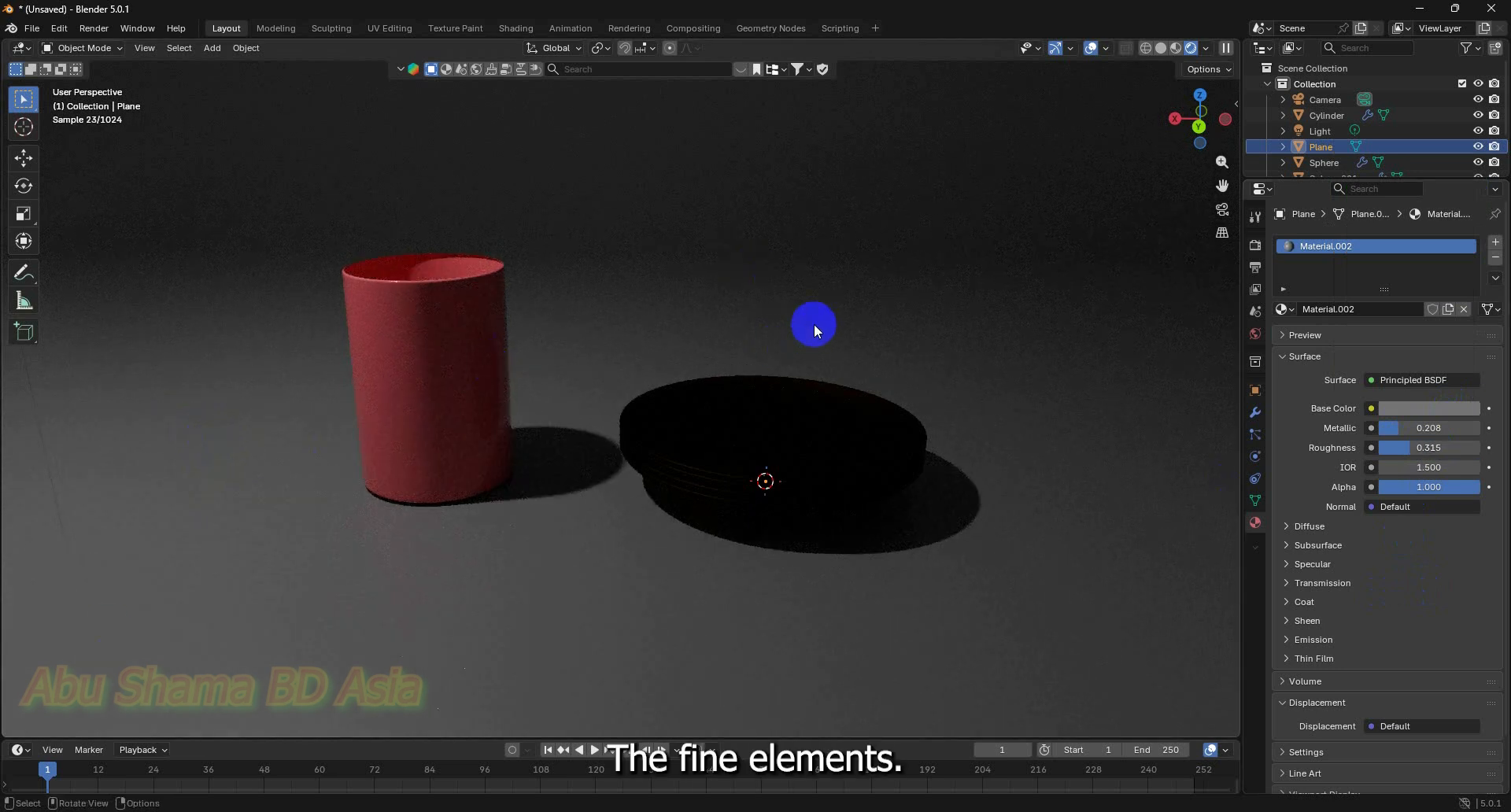
pyautogui.click(379, 352)
pyautogui.click(846, 504)
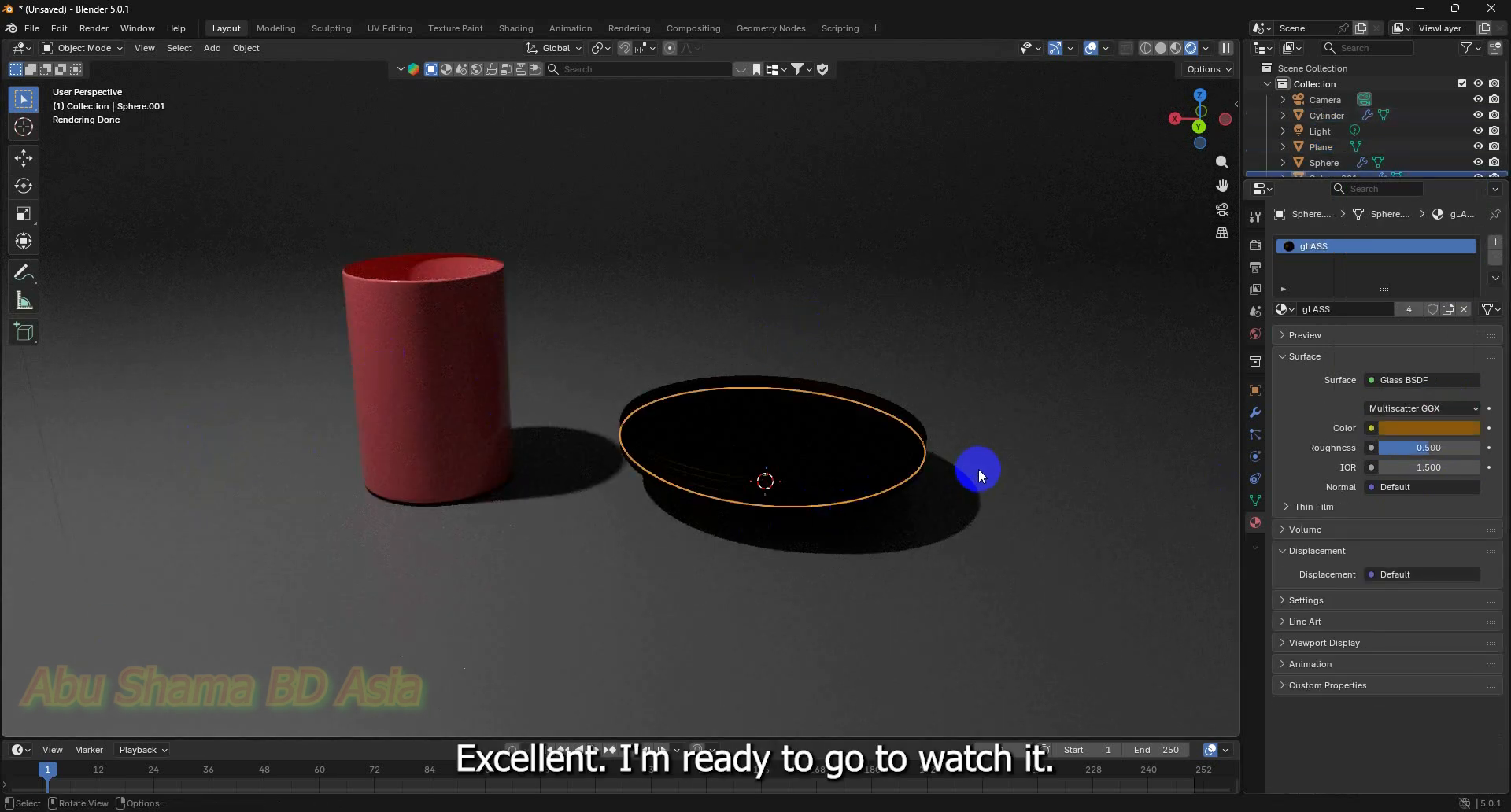
pyautogui.click(857, 447)
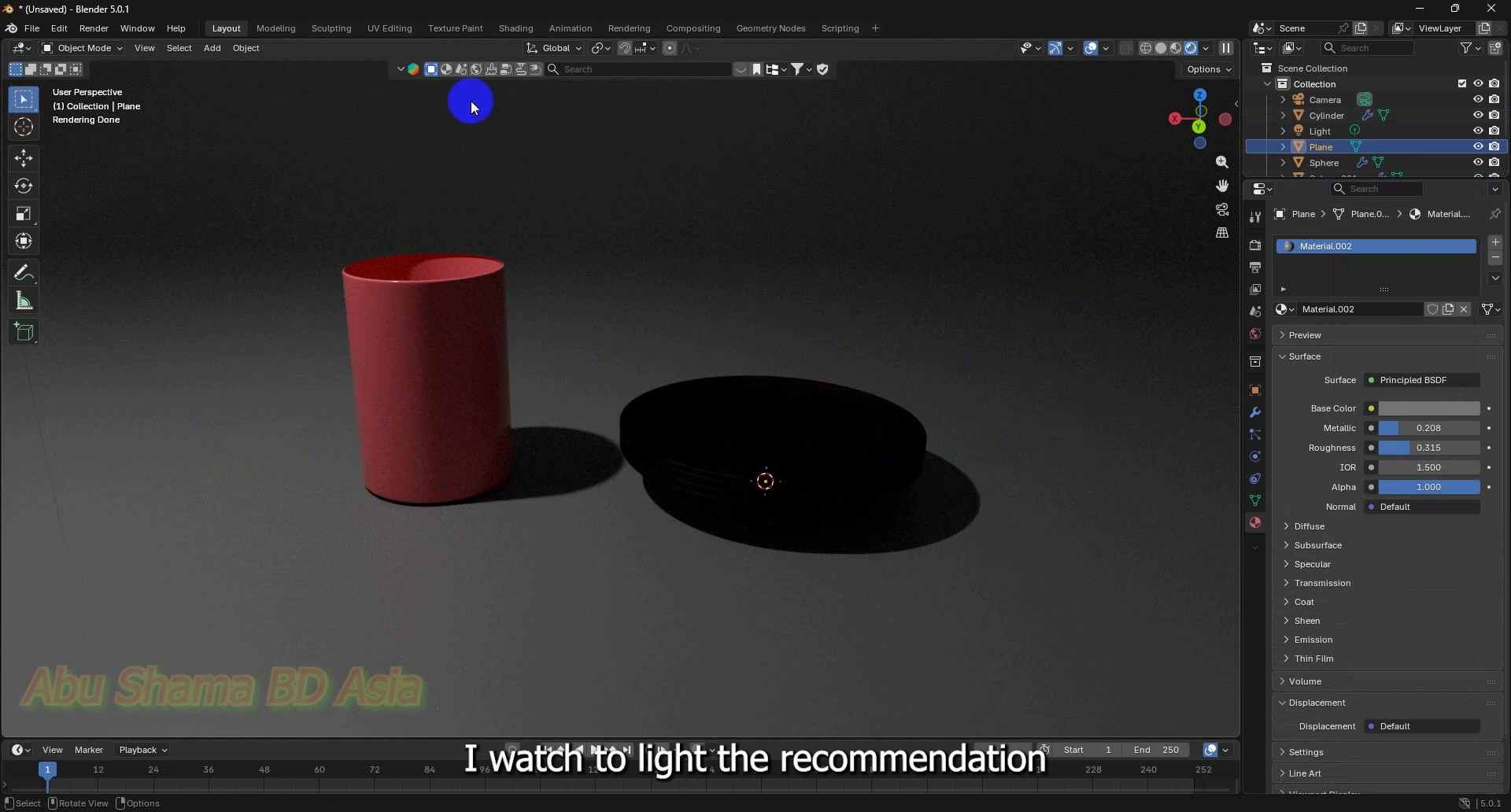
# Add an area light at the scene centre and raise it about 2.9 m along the Z axis above the plates
pyautogui.click(217, 47)
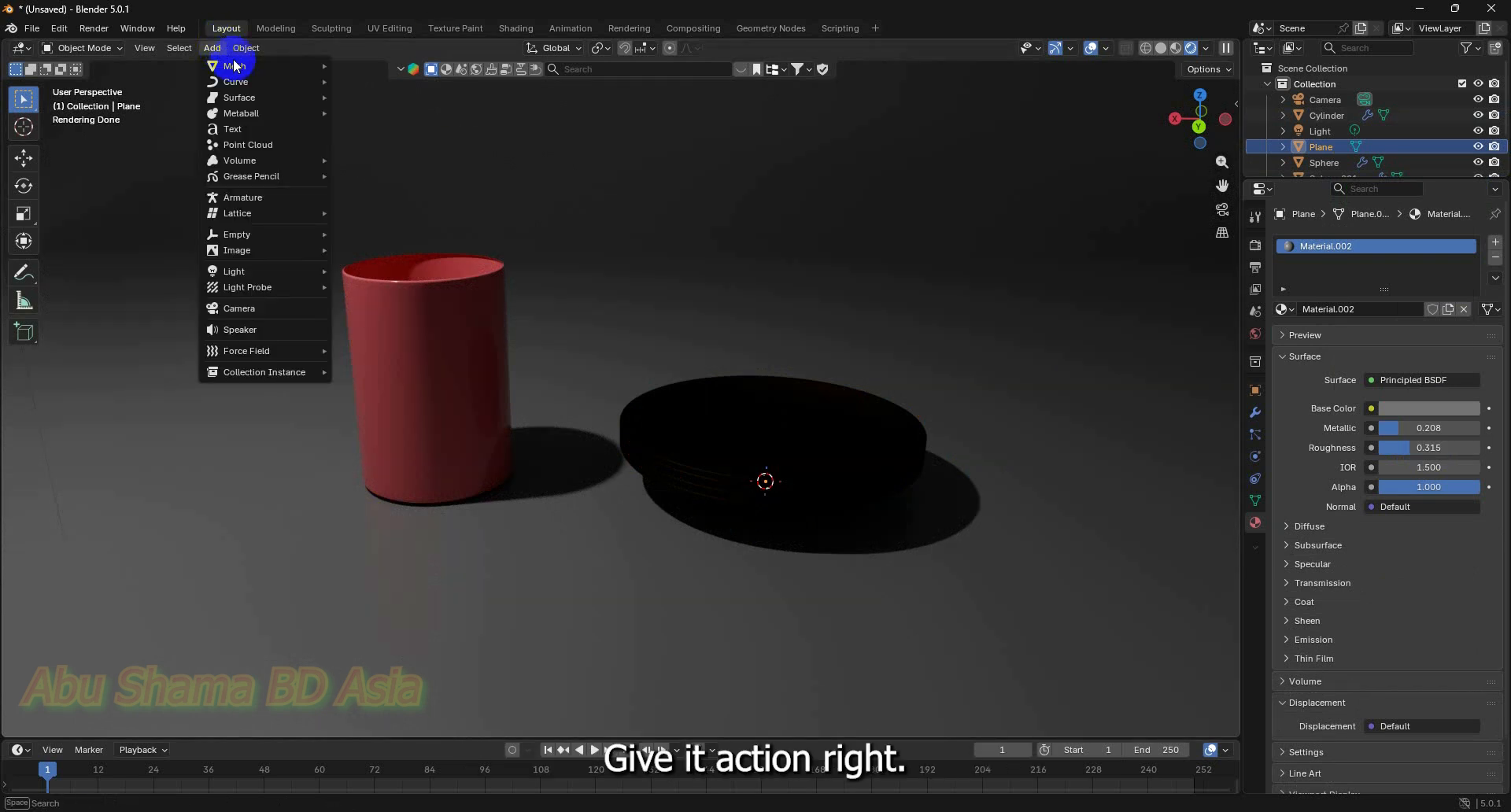
pyautogui.moveTo(267, 67)
pyautogui.moveTo(258, 270)
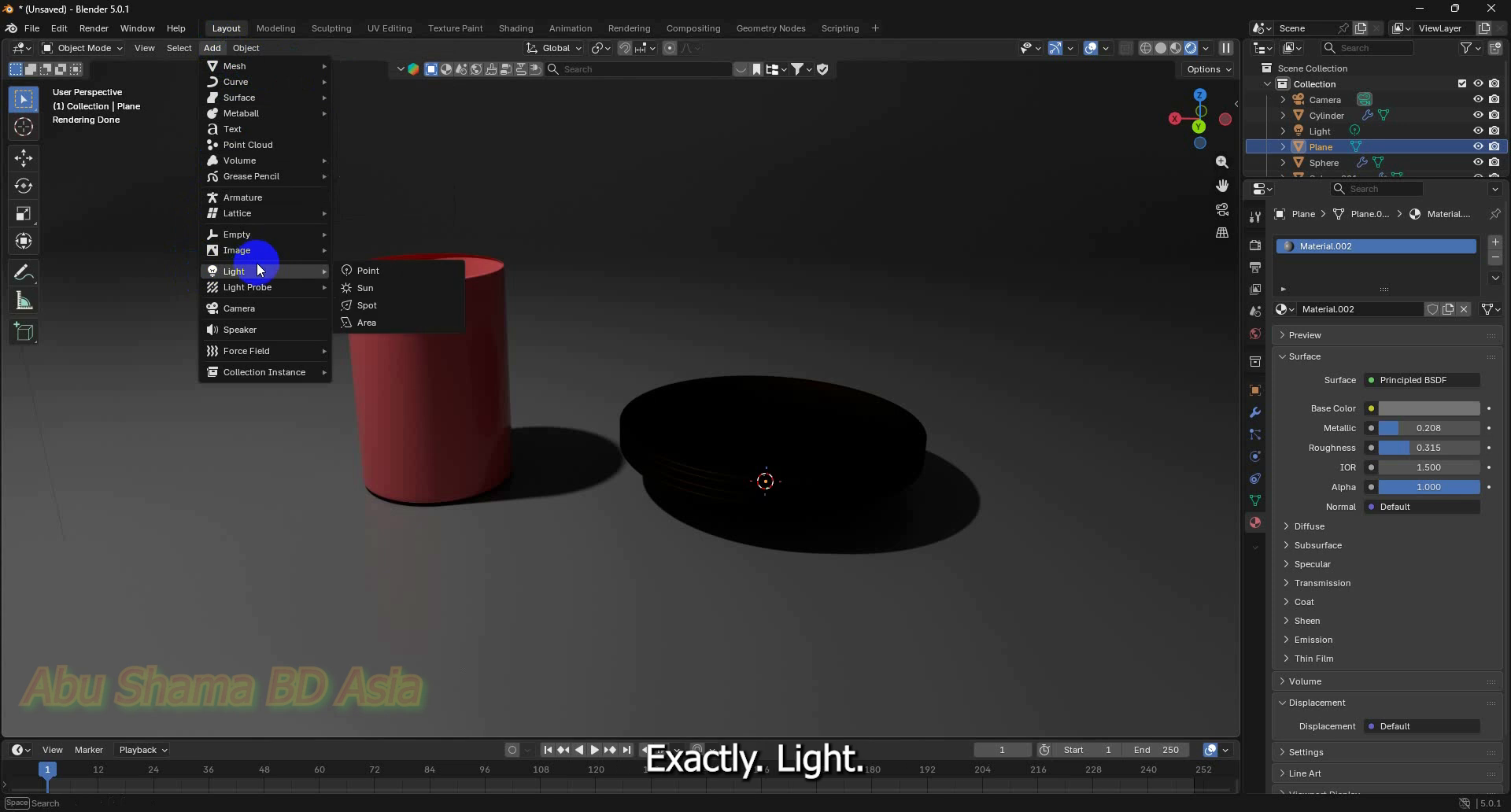
pyautogui.click(408, 319)
pyautogui.scroll(-2, 944, 456)
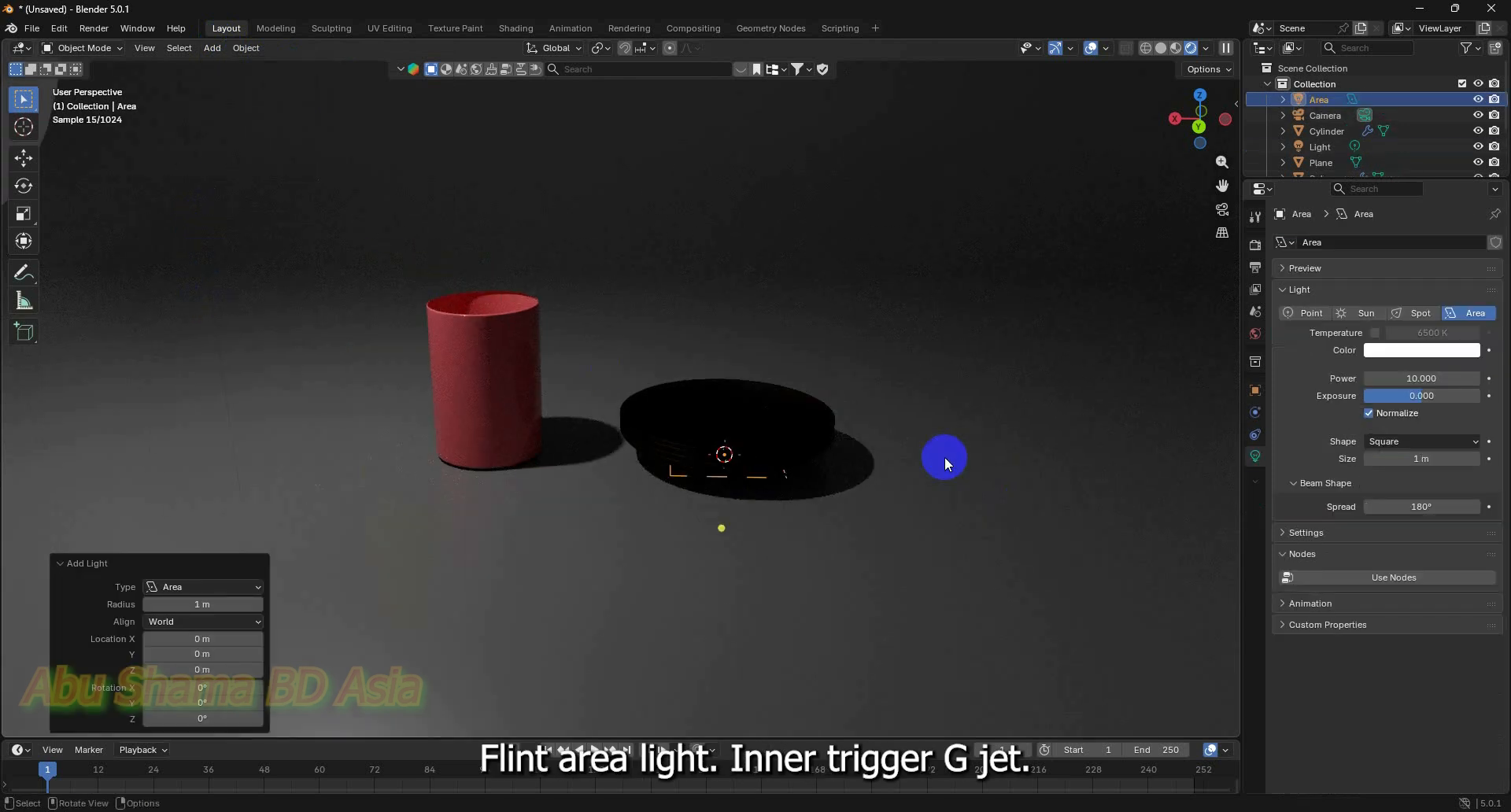
pyautogui.press('g')
pyautogui.press('z')
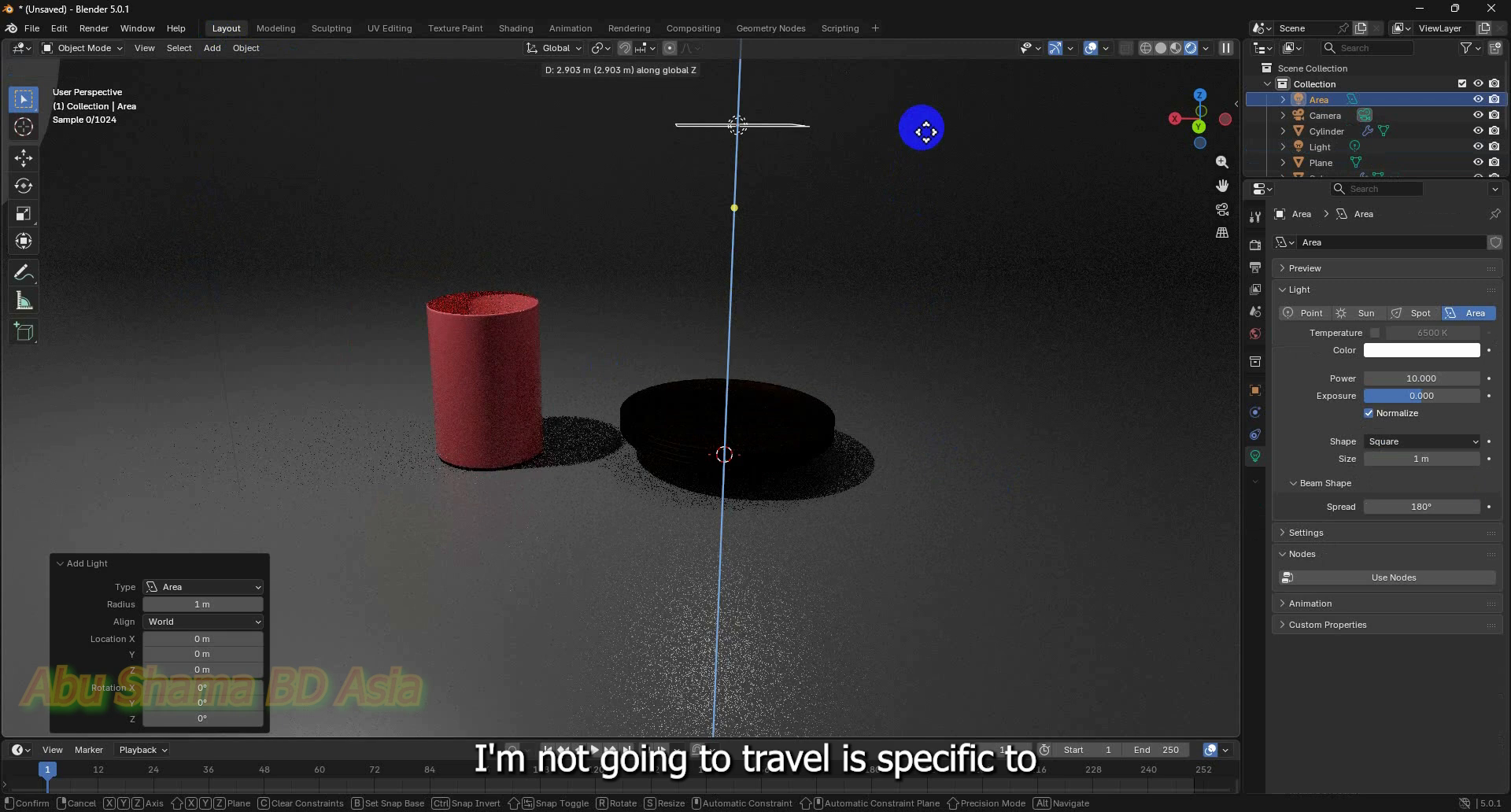
pyautogui.click(924, 129)
# Scale the area light up to about 2.37 and move it about 0.55 m in X, -0.16 m in Y and 0.56 m in Z
pyautogui.press('s')
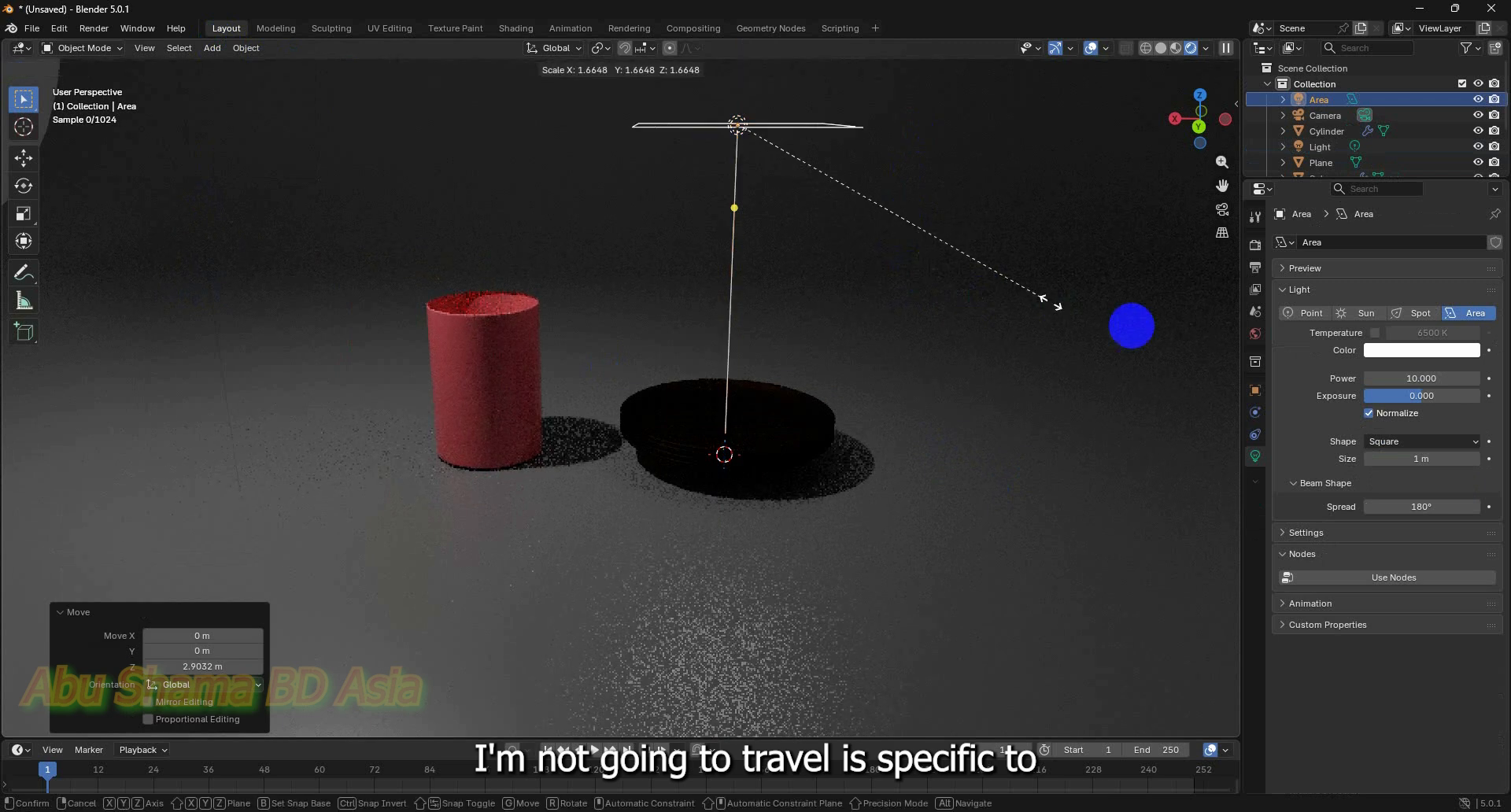
pyautogui.click(1196, 346)
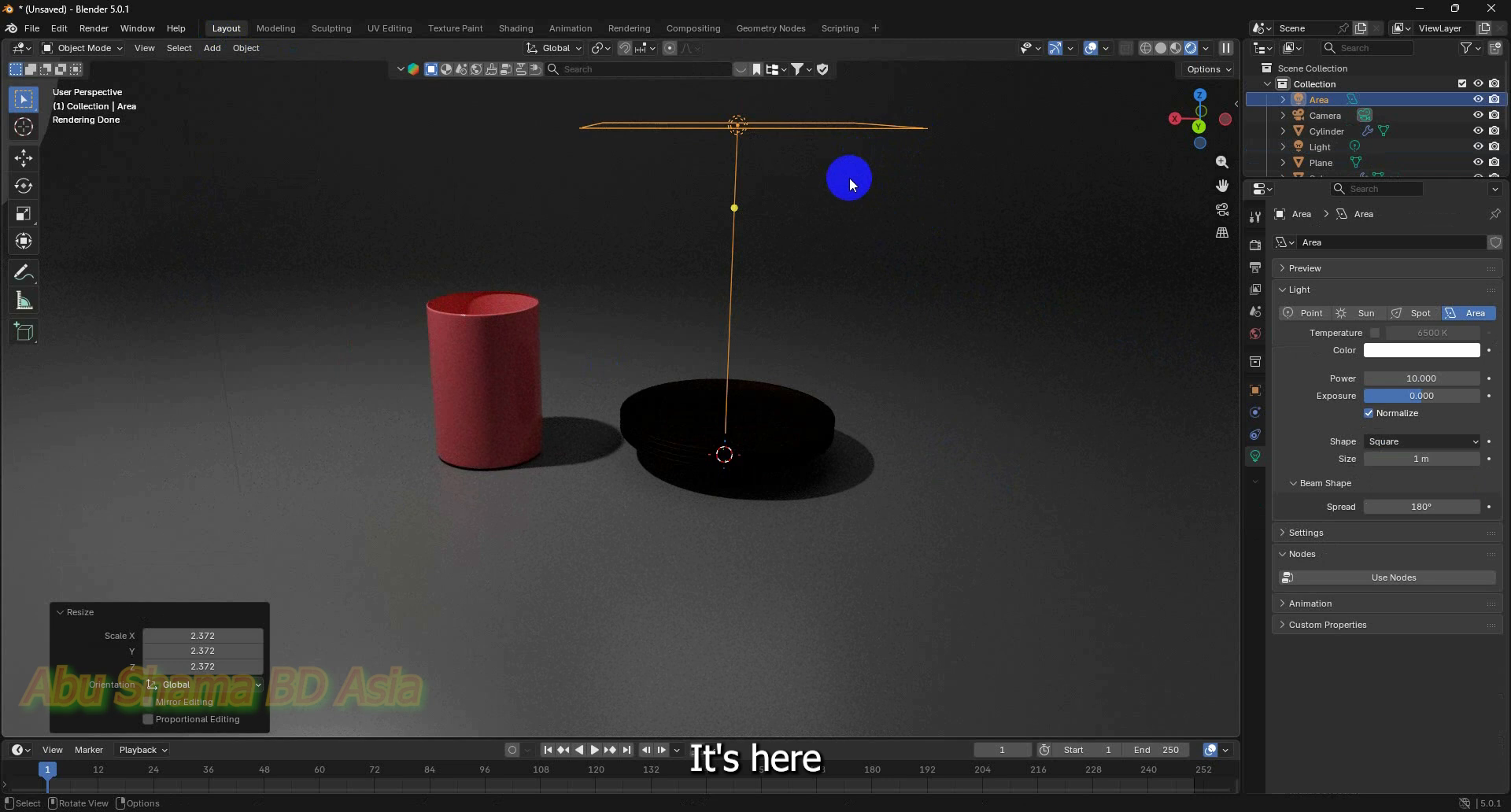
pyautogui.press('g')
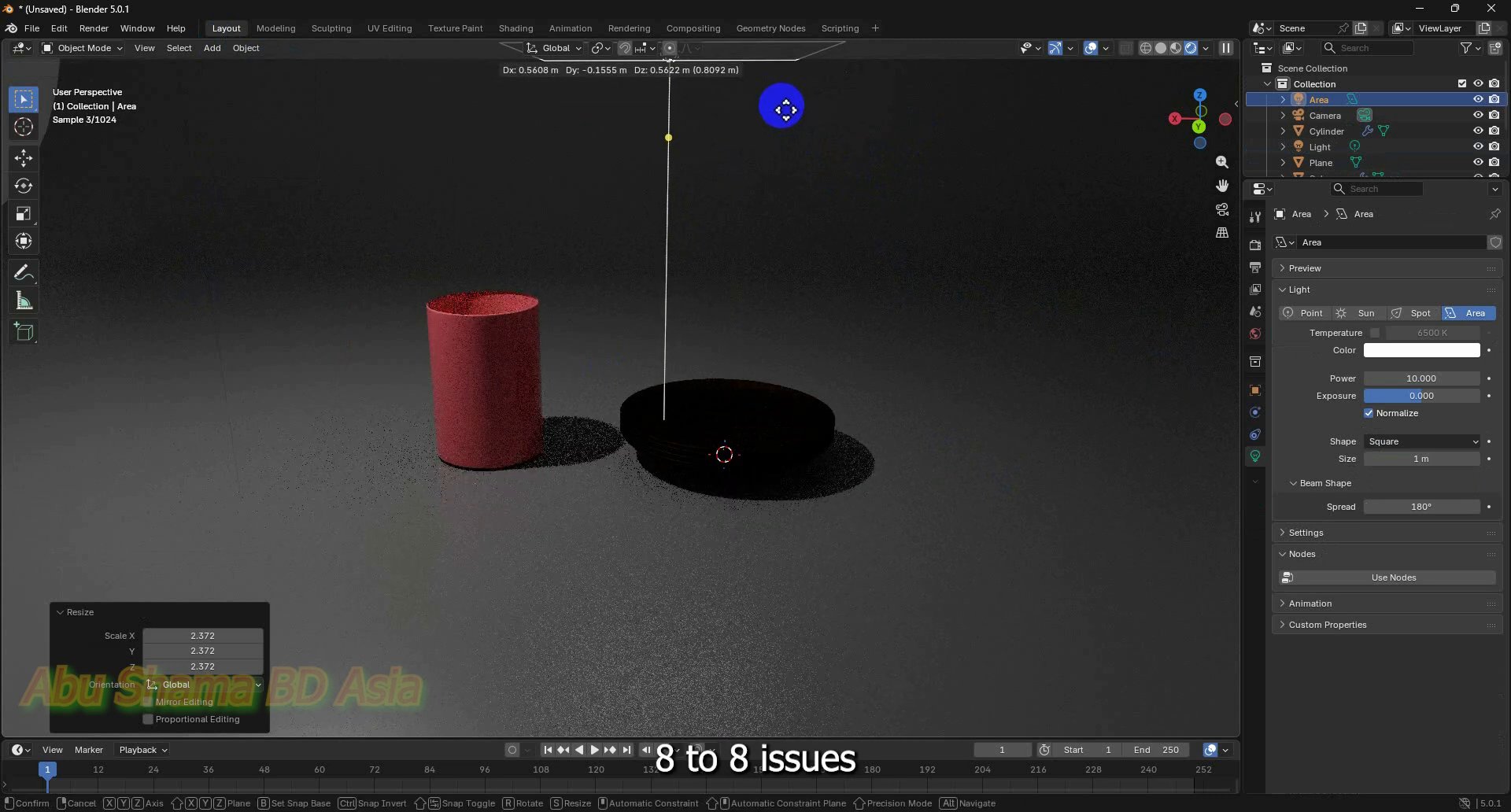
pyautogui.click(783, 106)
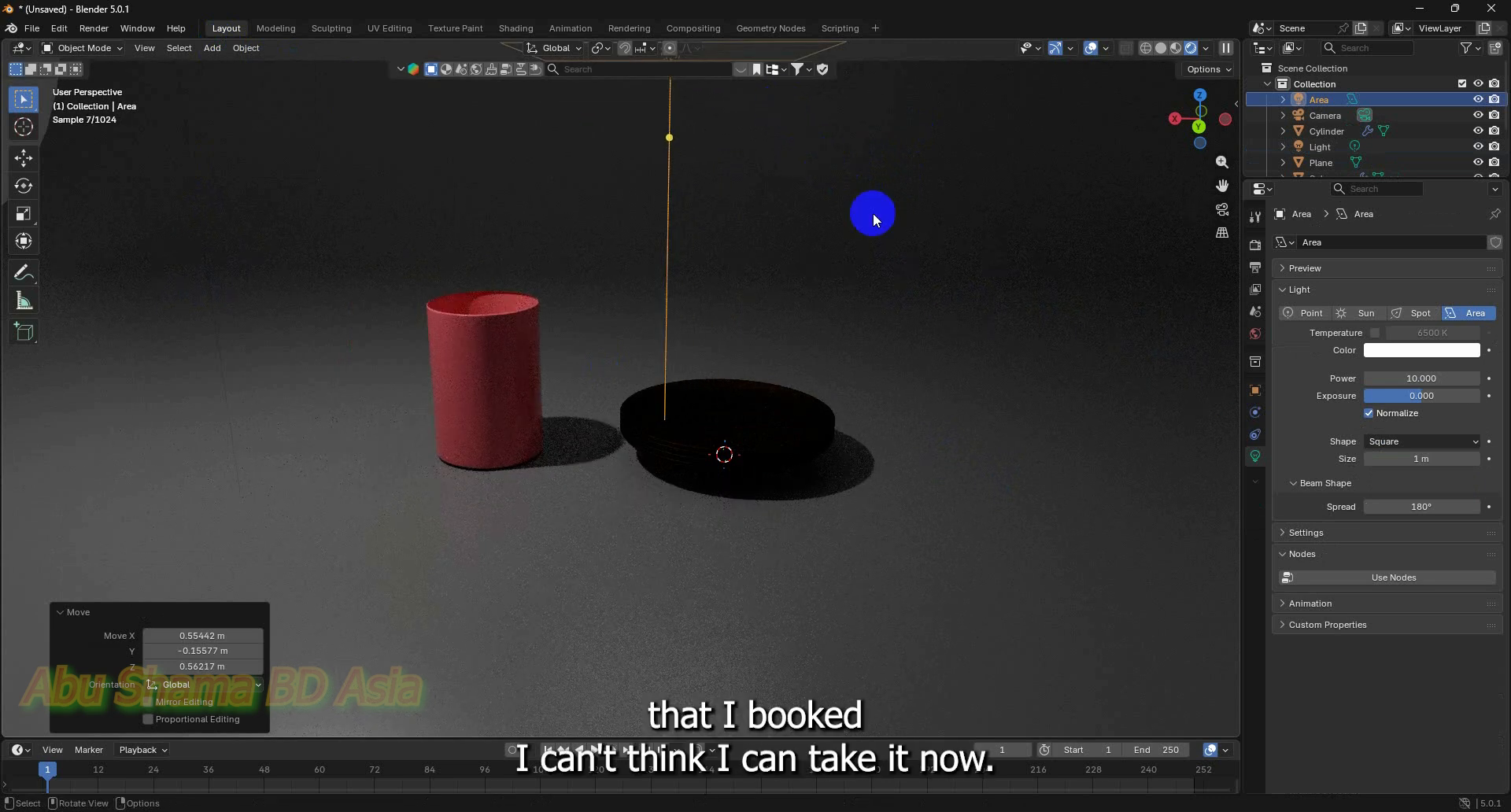
# Set the overhead area light's power to 2000 and check the lighting on the cup and plates
pyautogui.click(1416, 380)
pyautogui.write('2000')
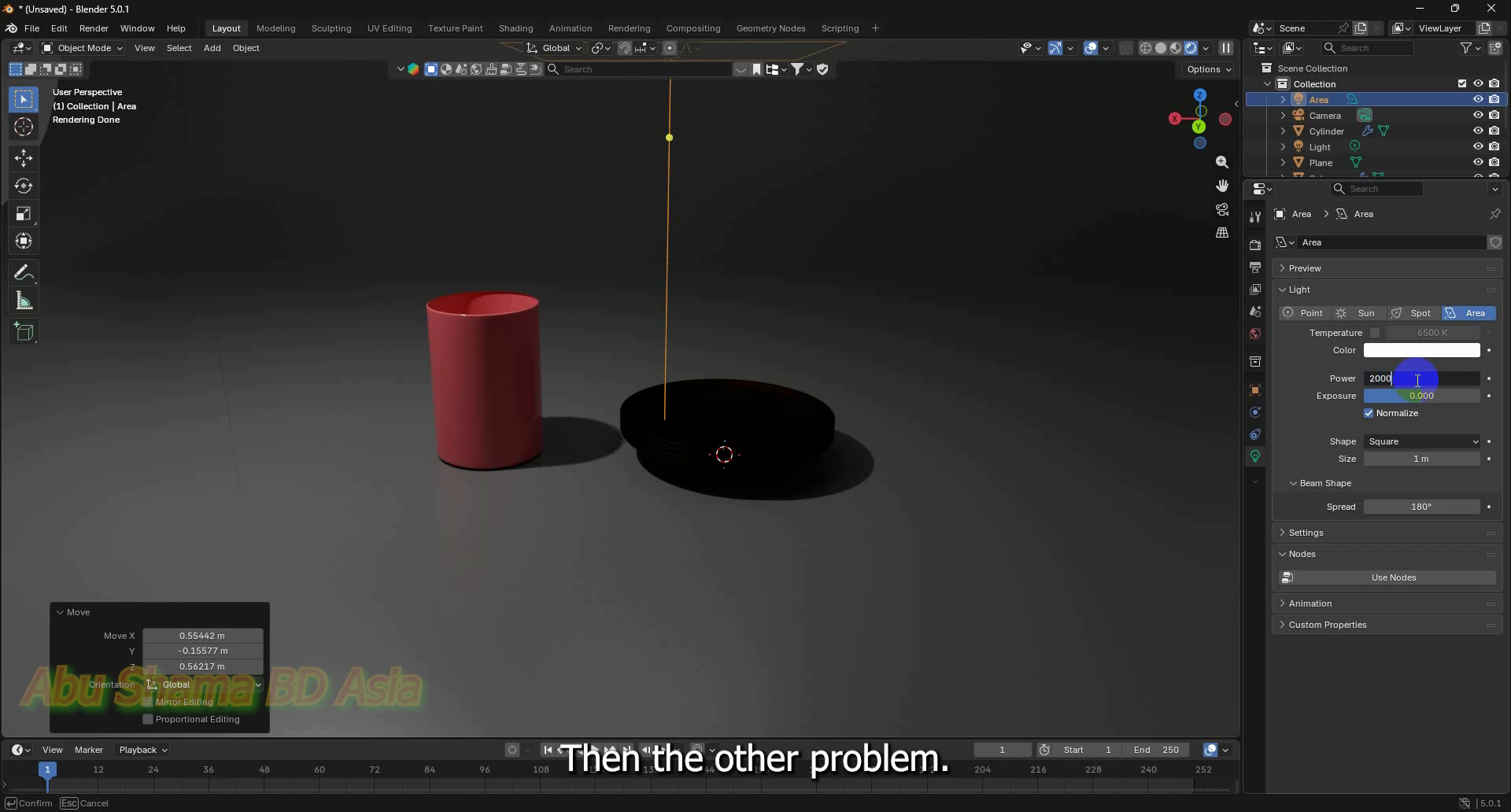
pyautogui.press('Return')
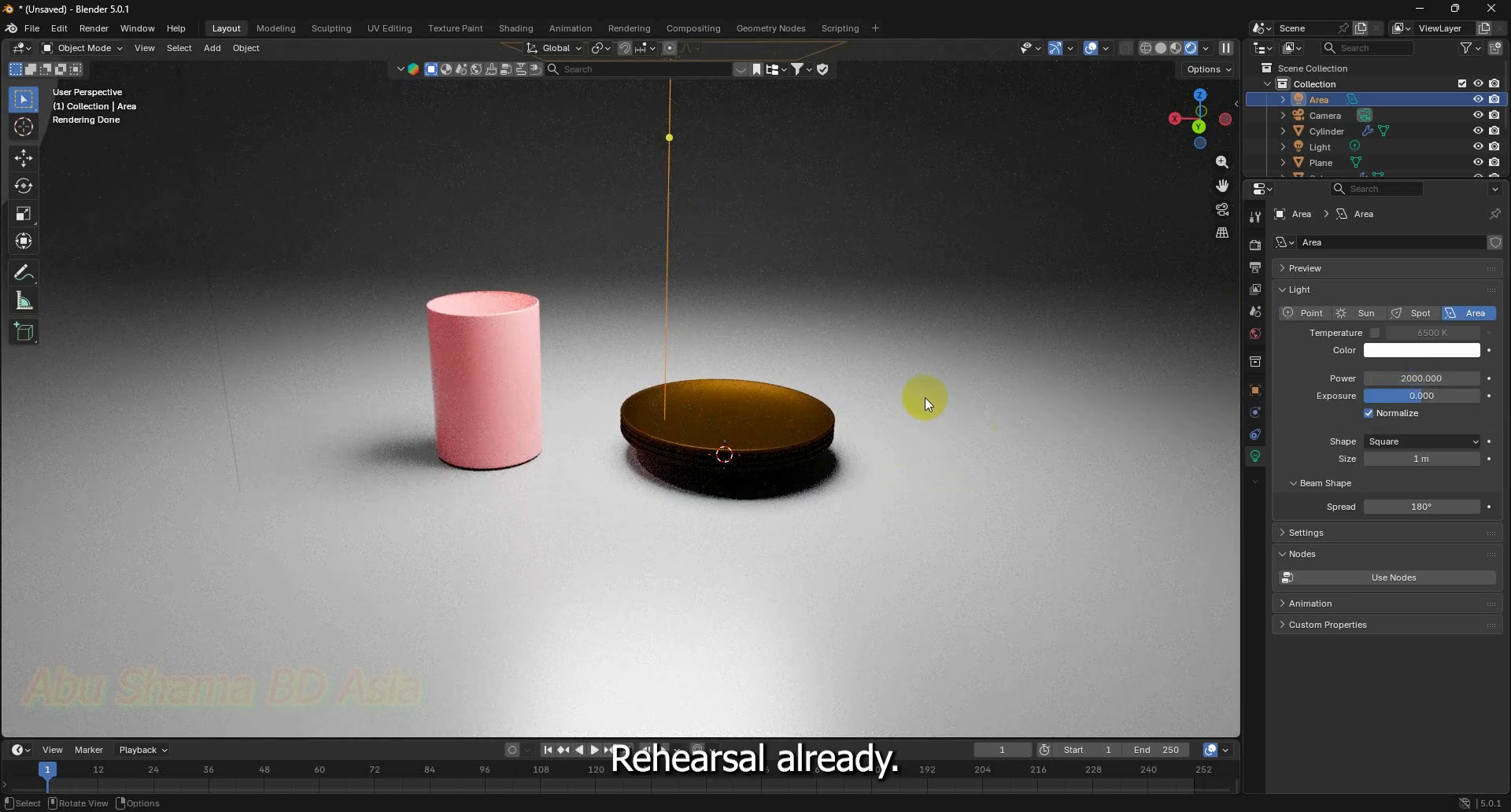
pyautogui.scroll(2, 921, 396)
pyautogui.scroll(-3, 921, 396)
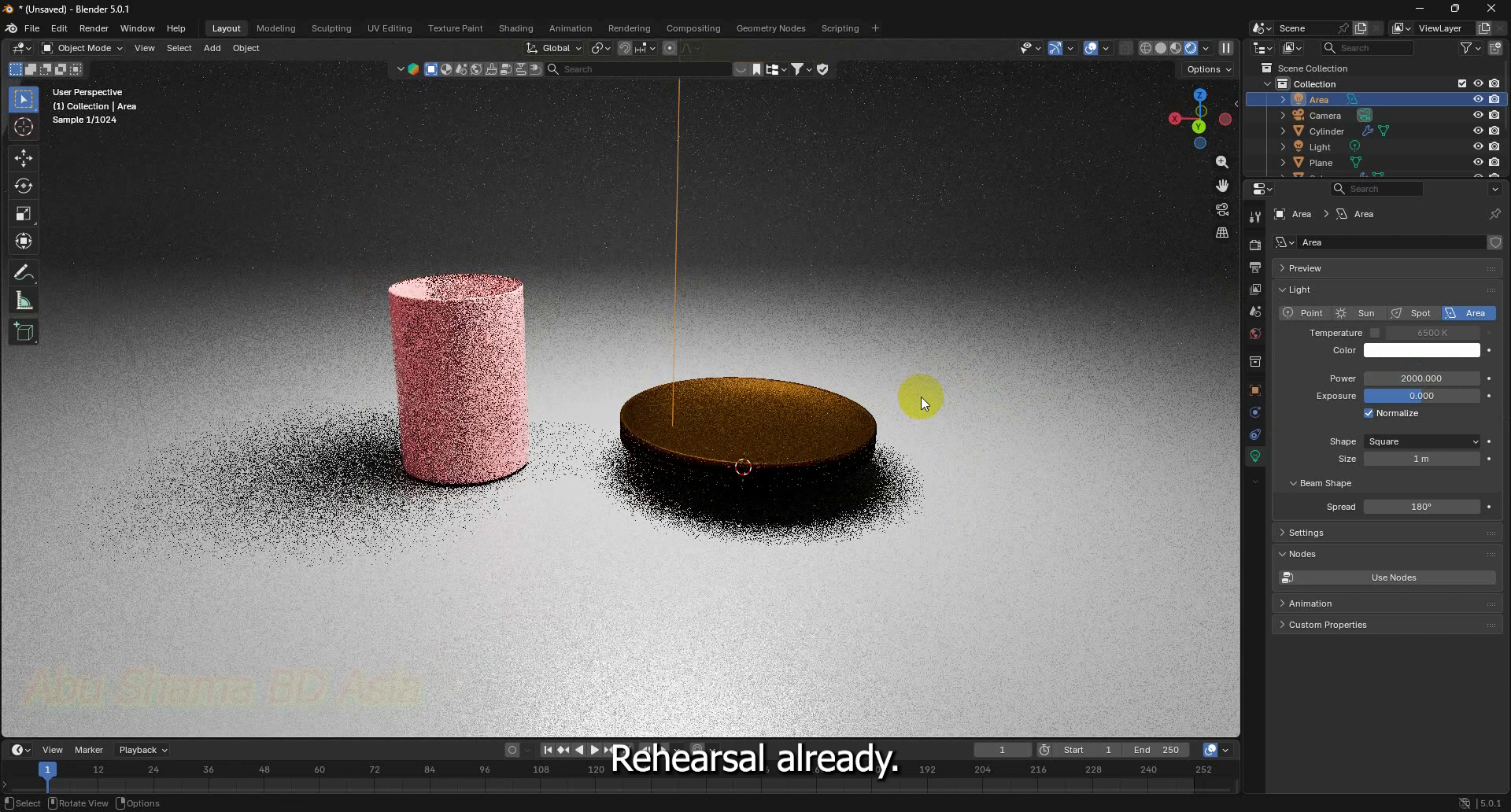
# Set the overhead area light's power to 1000
pyautogui.doubleClick(1407, 378)
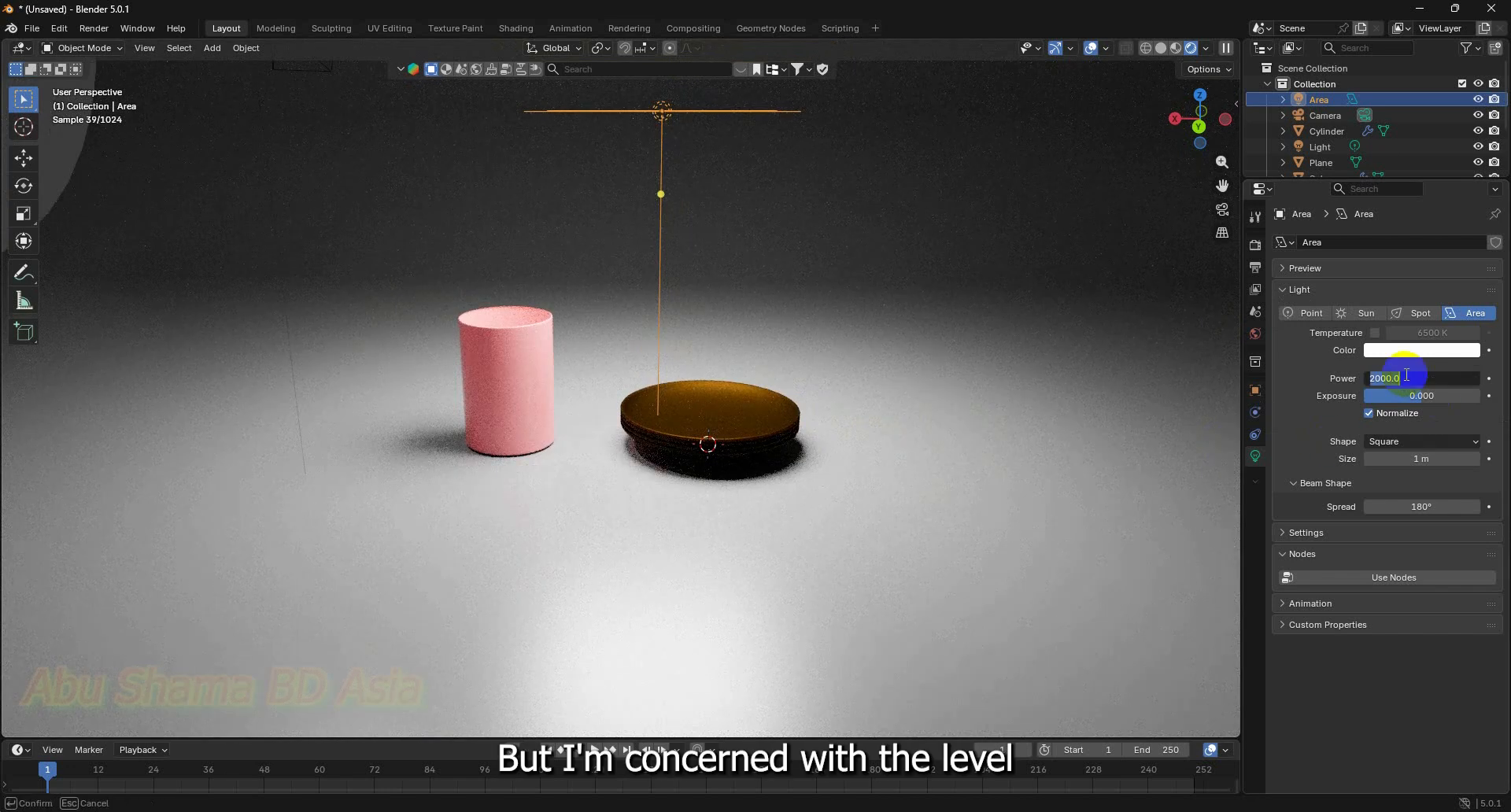
pyautogui.write('1000')
pyautogui.press('Return')
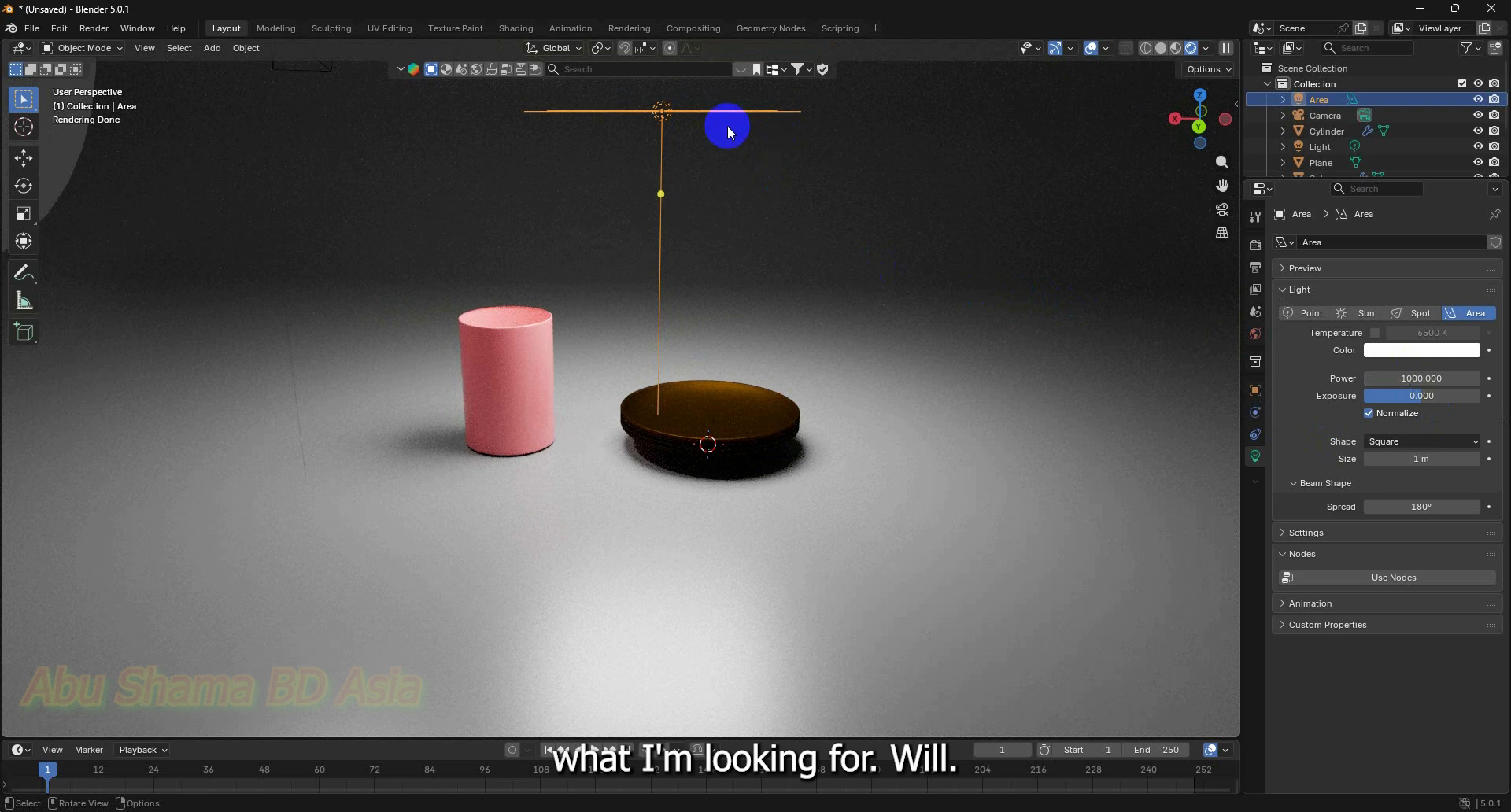
# Duplicate the overhead area light, place the copy about 3.8 m away in negative X, and rotate it about 48.6° toward the plates
pyautogui.hotkey('shift', 'd')
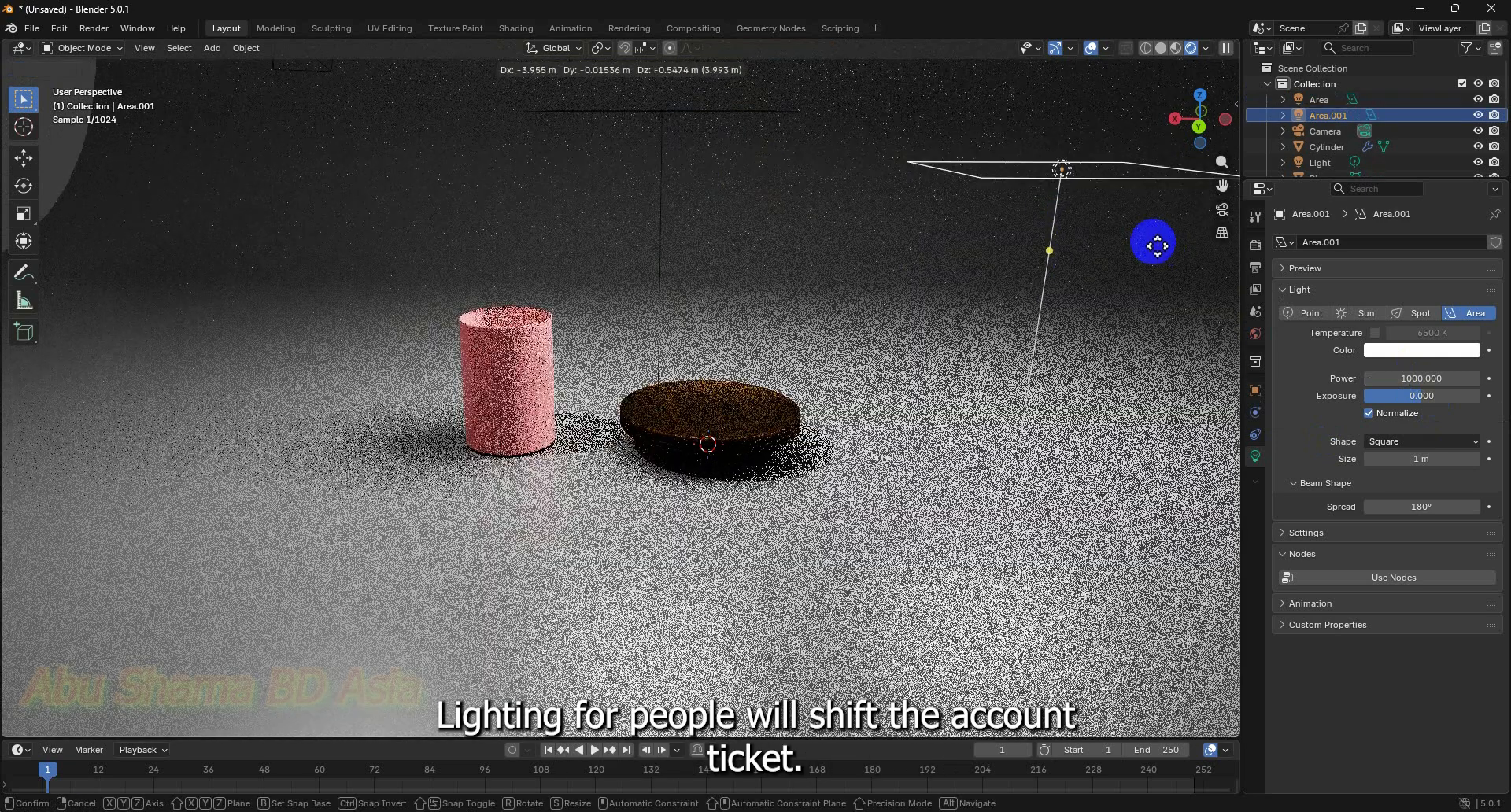
pyautogui.click(1154, 236)
pyautogui.press('r')
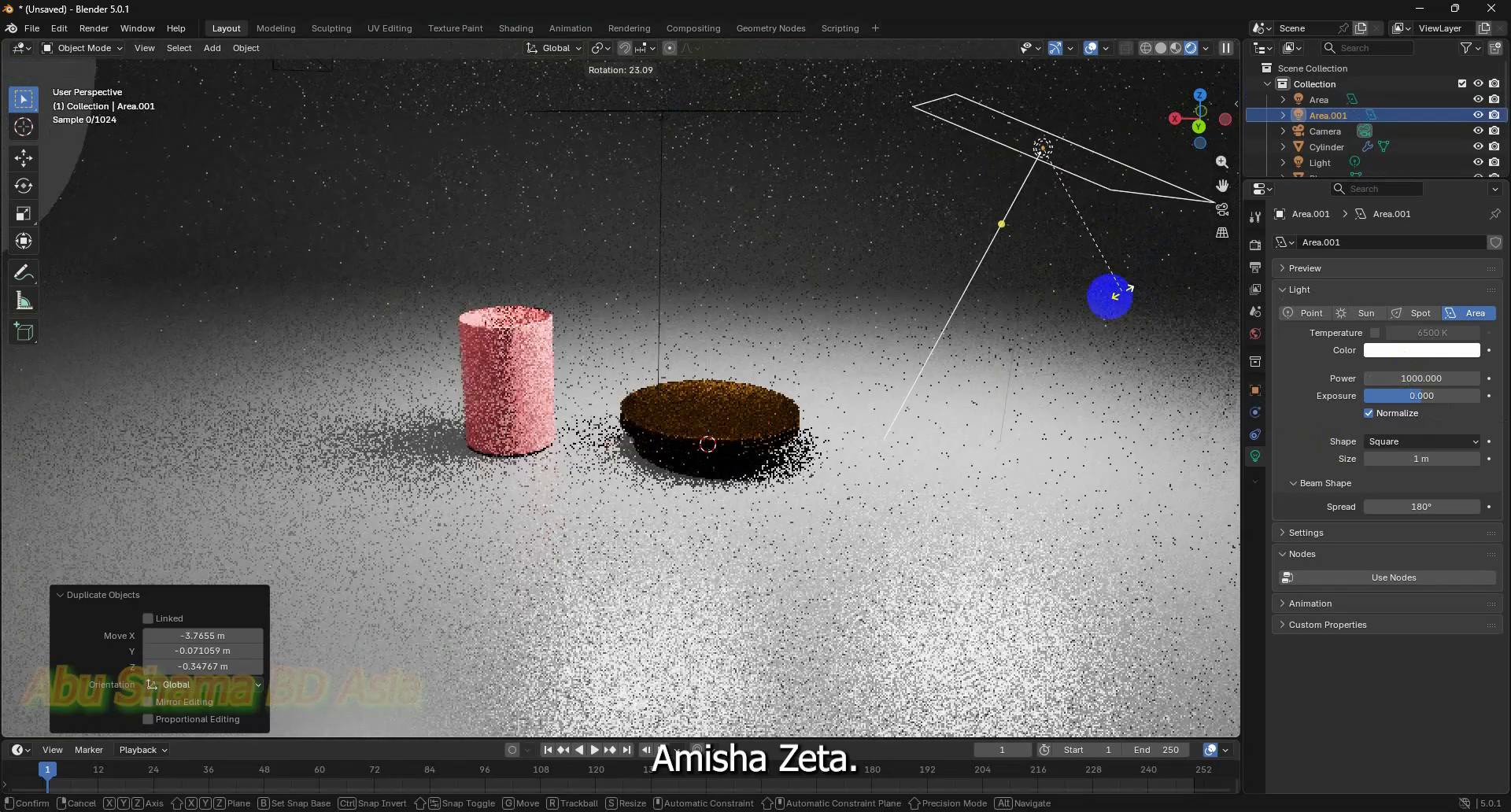
pyautogui.click(1053, 308)
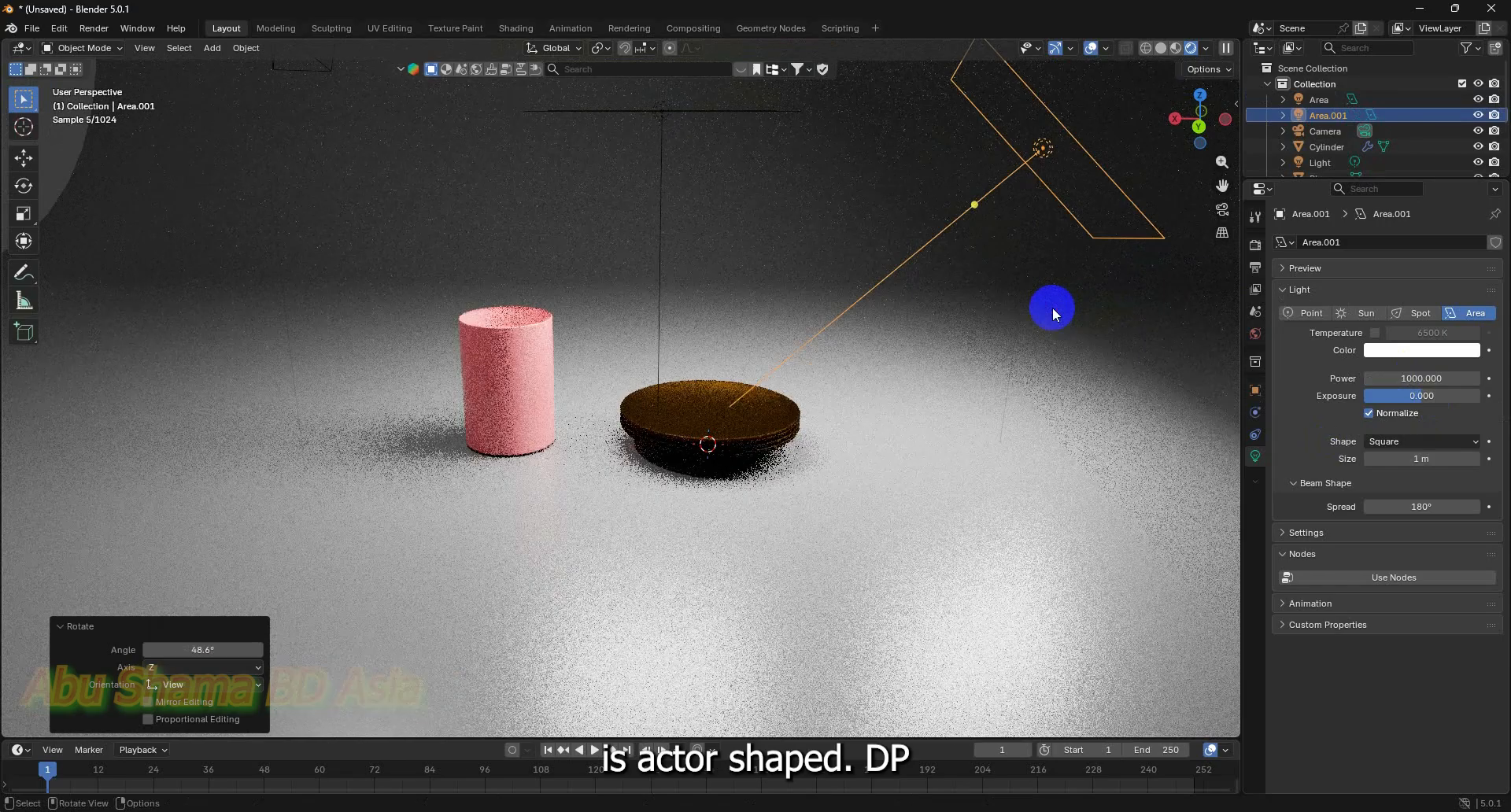
# Duplicate the angled area light, place the copy about 7.4 m away in X on the cup's side, and rotate it about -82.6° toward the cup
pyautogui.hotkey('shift', 'd')
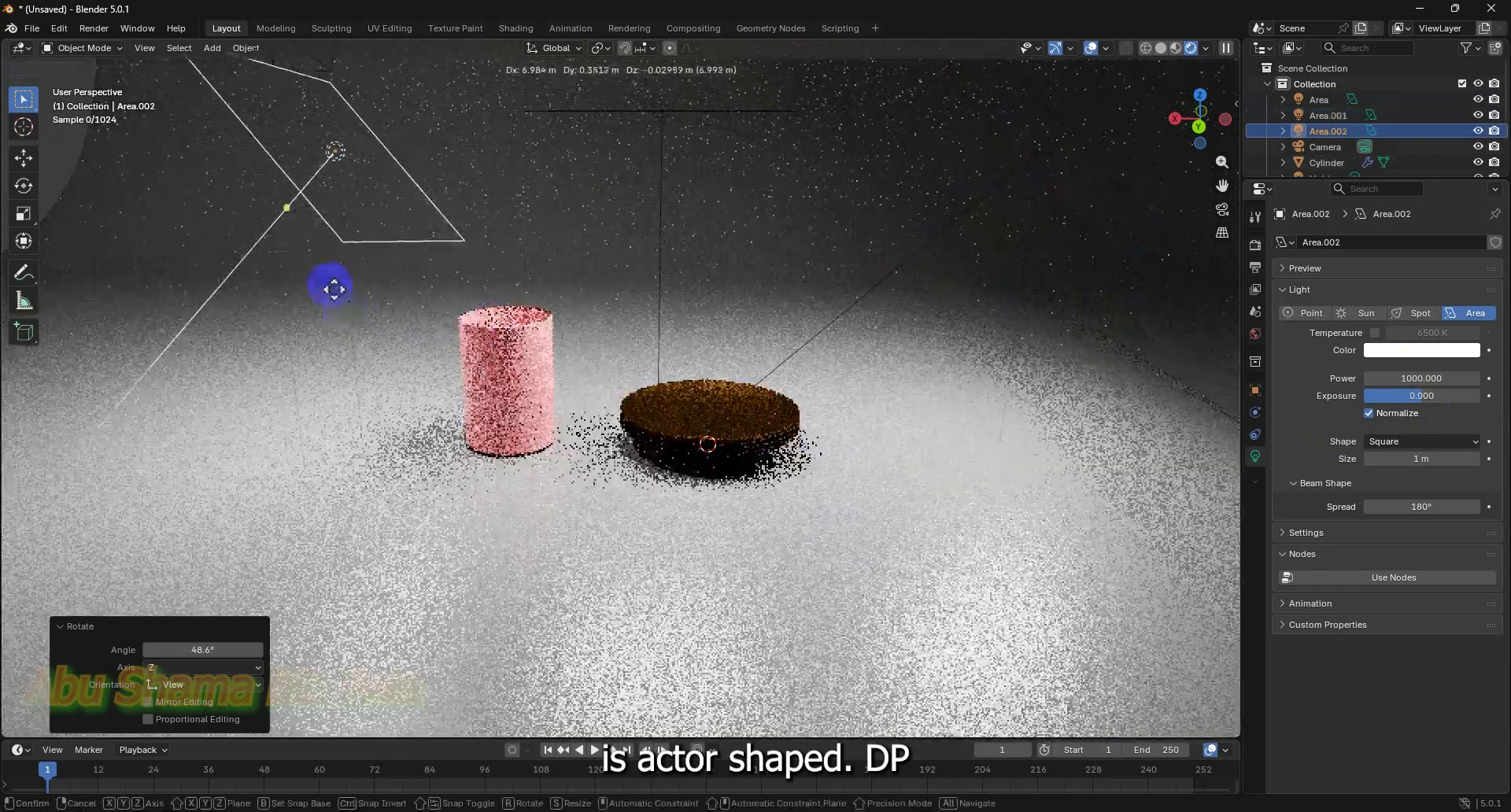
pyautogui.click(303, 281)
pyautogui.press('r')
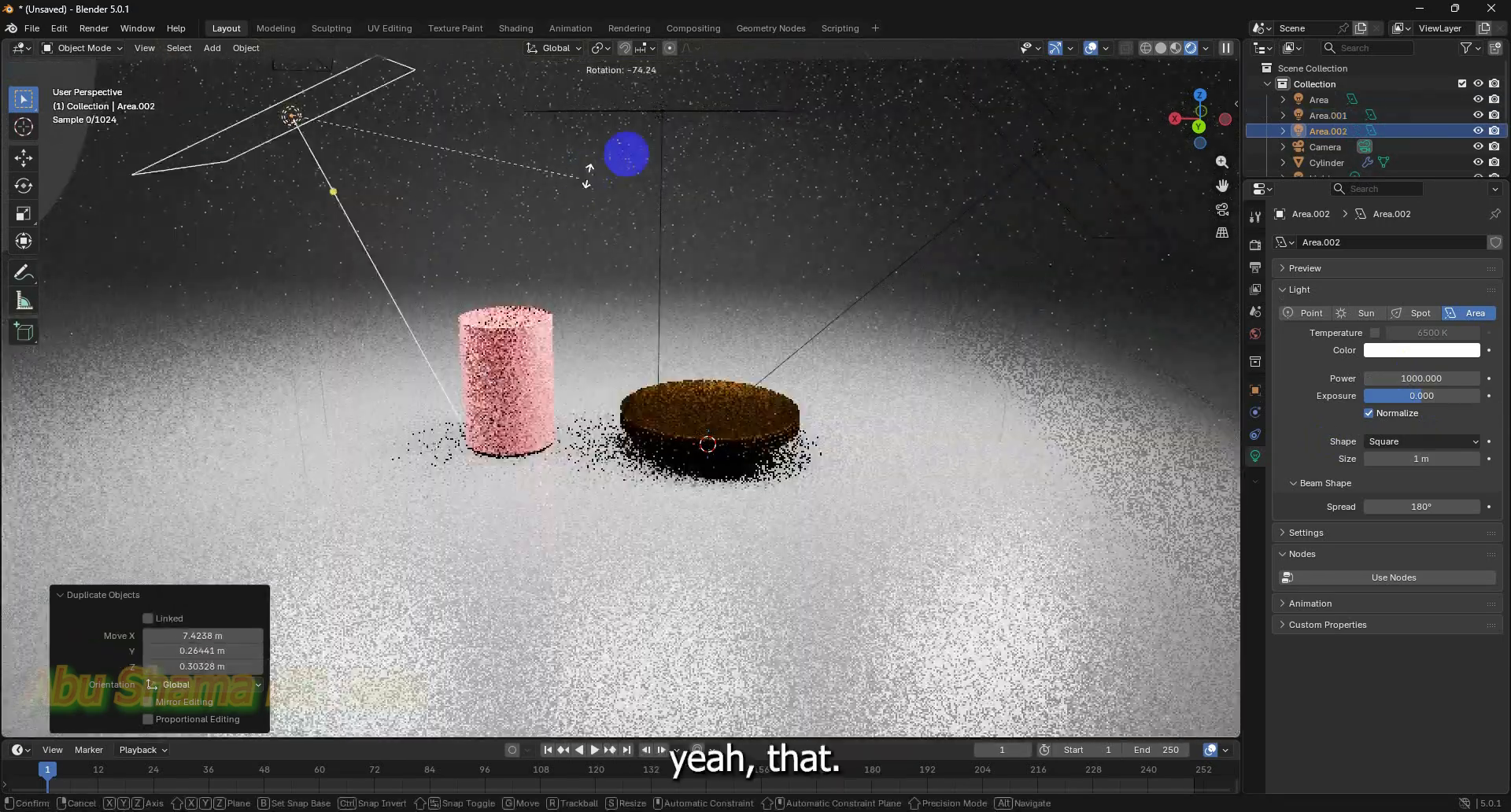
pyautogui.click(649, 140)
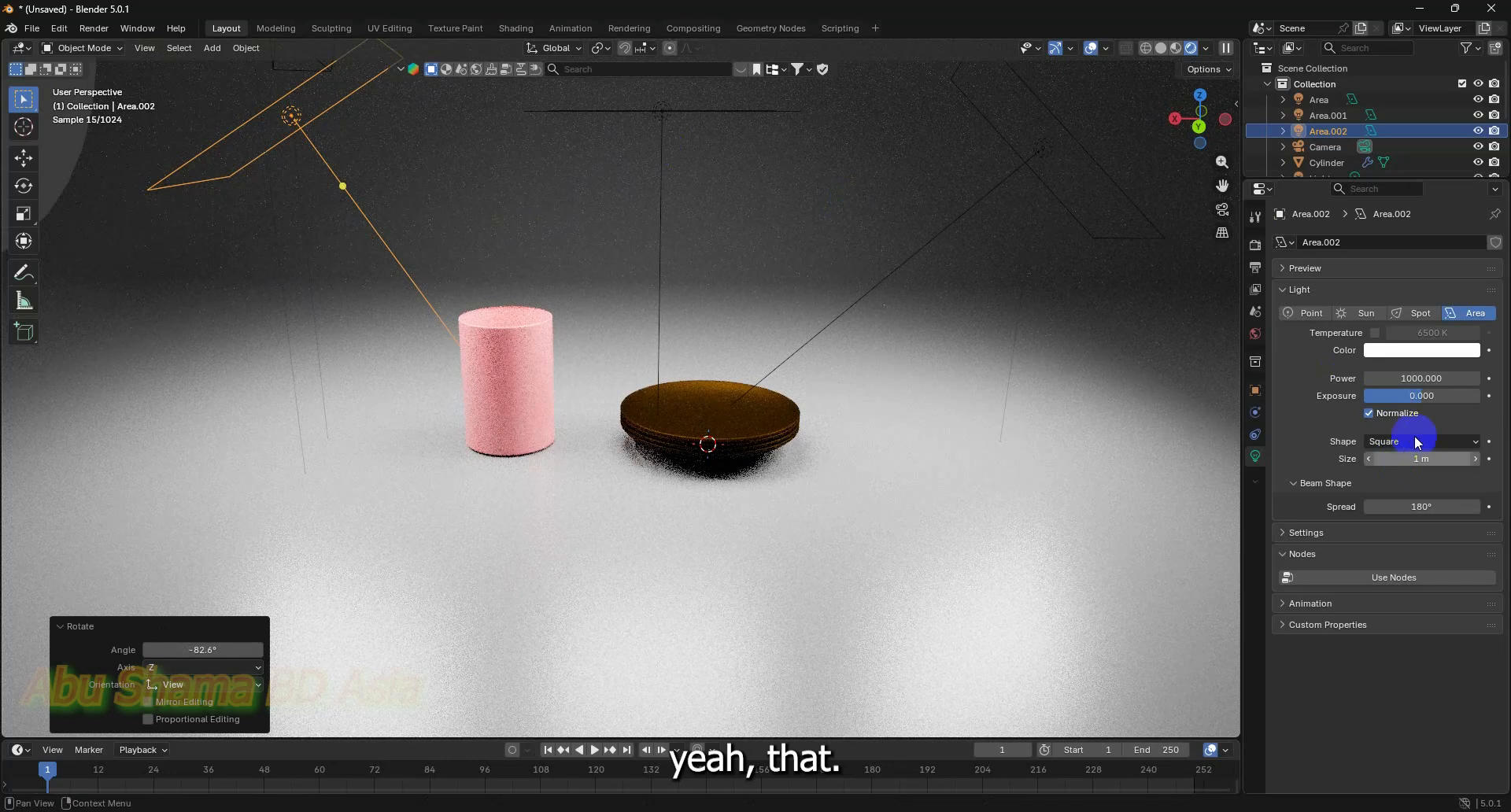
# Set the power of the cup-side area light to 500 and of the plate-side area light to 300
pyautogui.click(1437, 379)
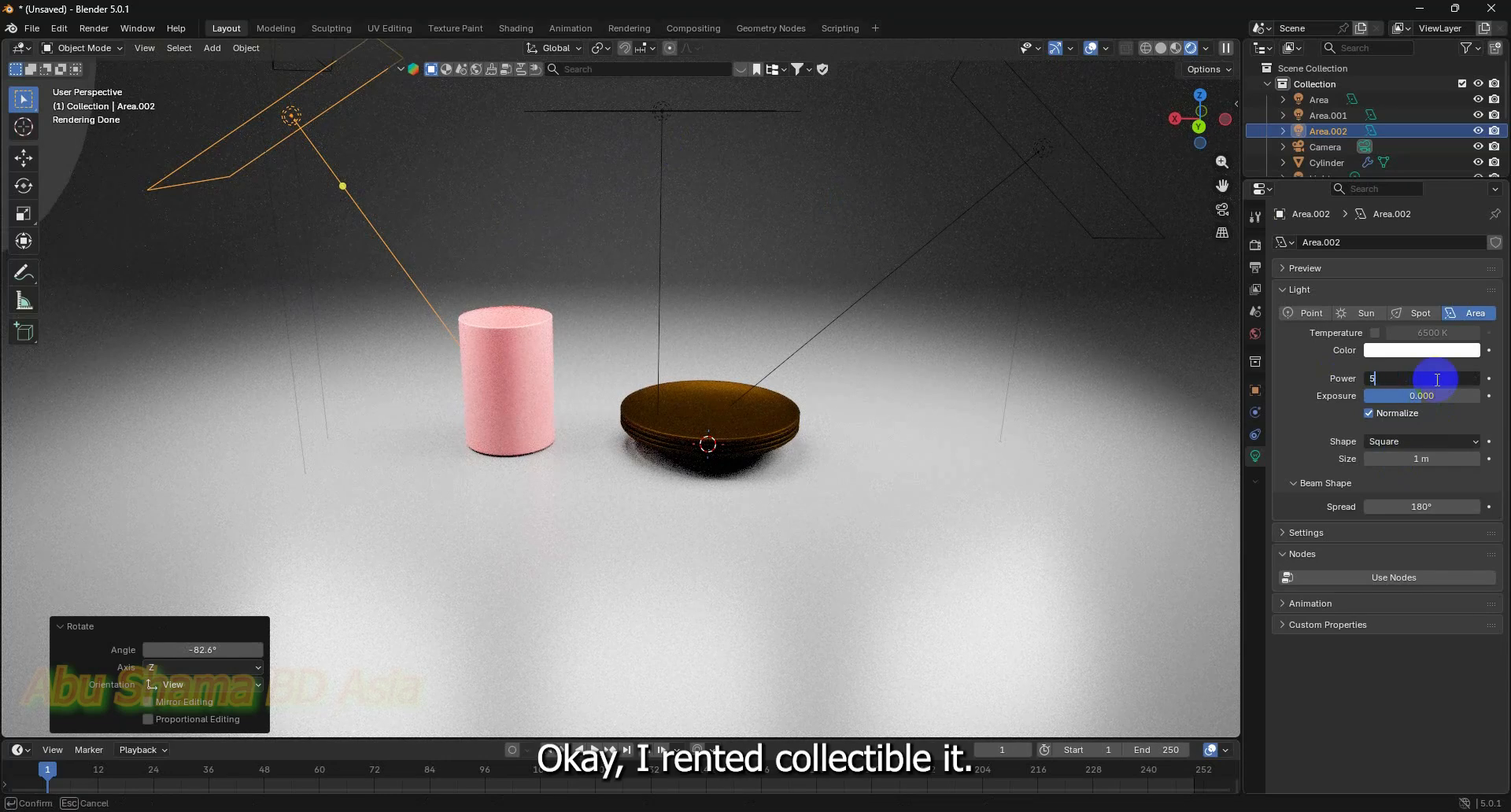
pyautogui.press('Return')
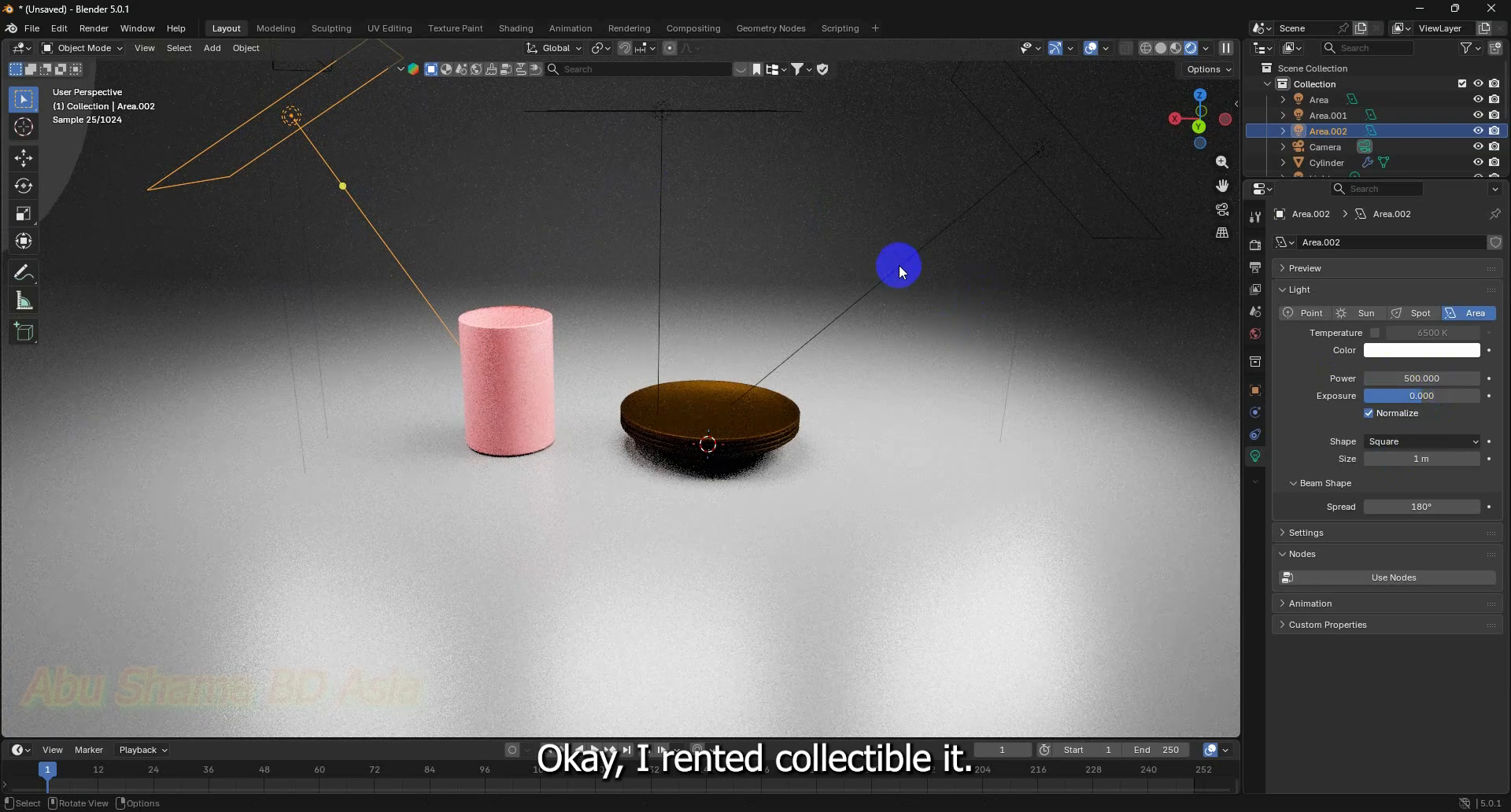
pyautogui.click(901, 267)
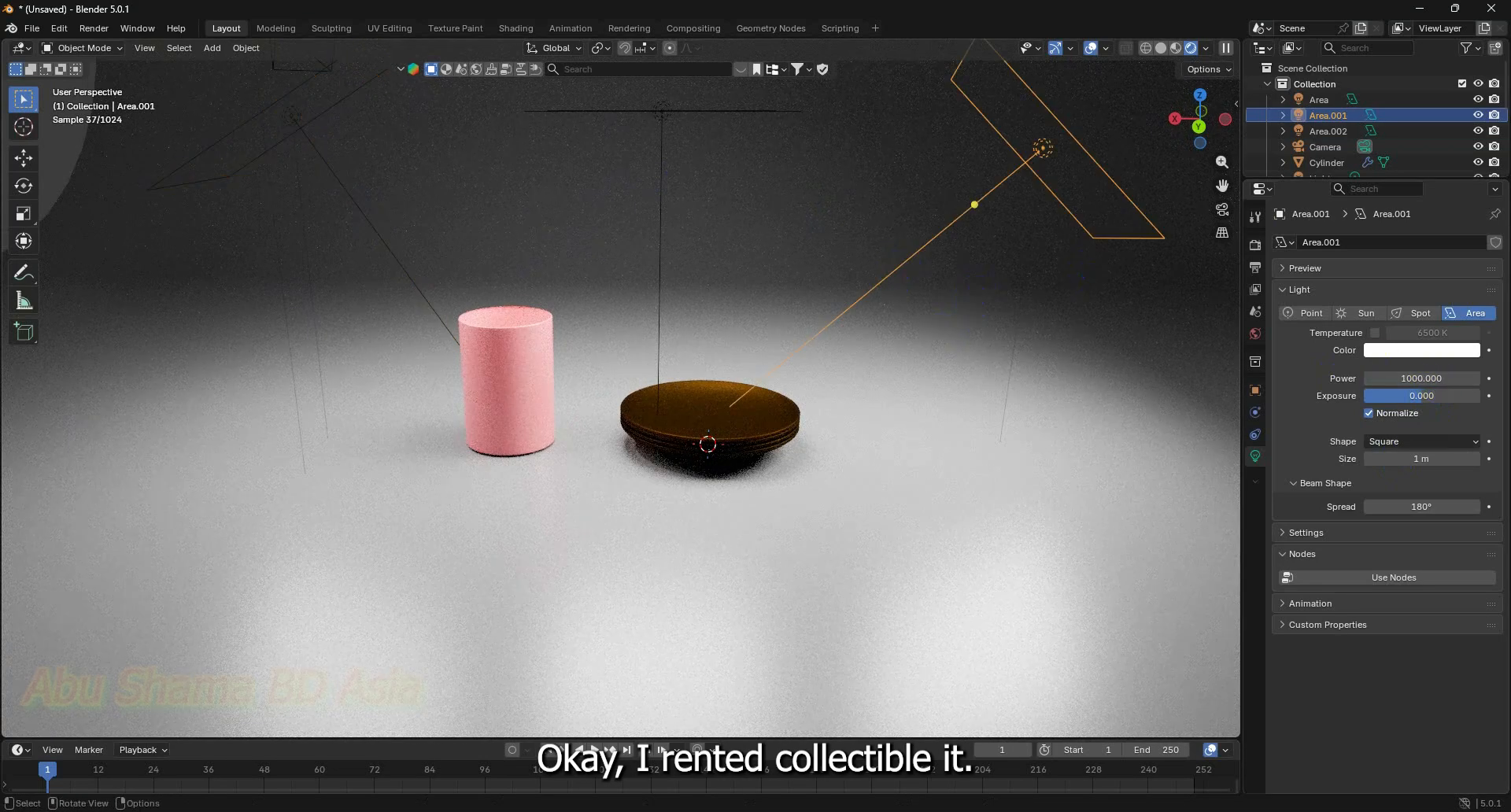
pyautogui.click(1450, 378)
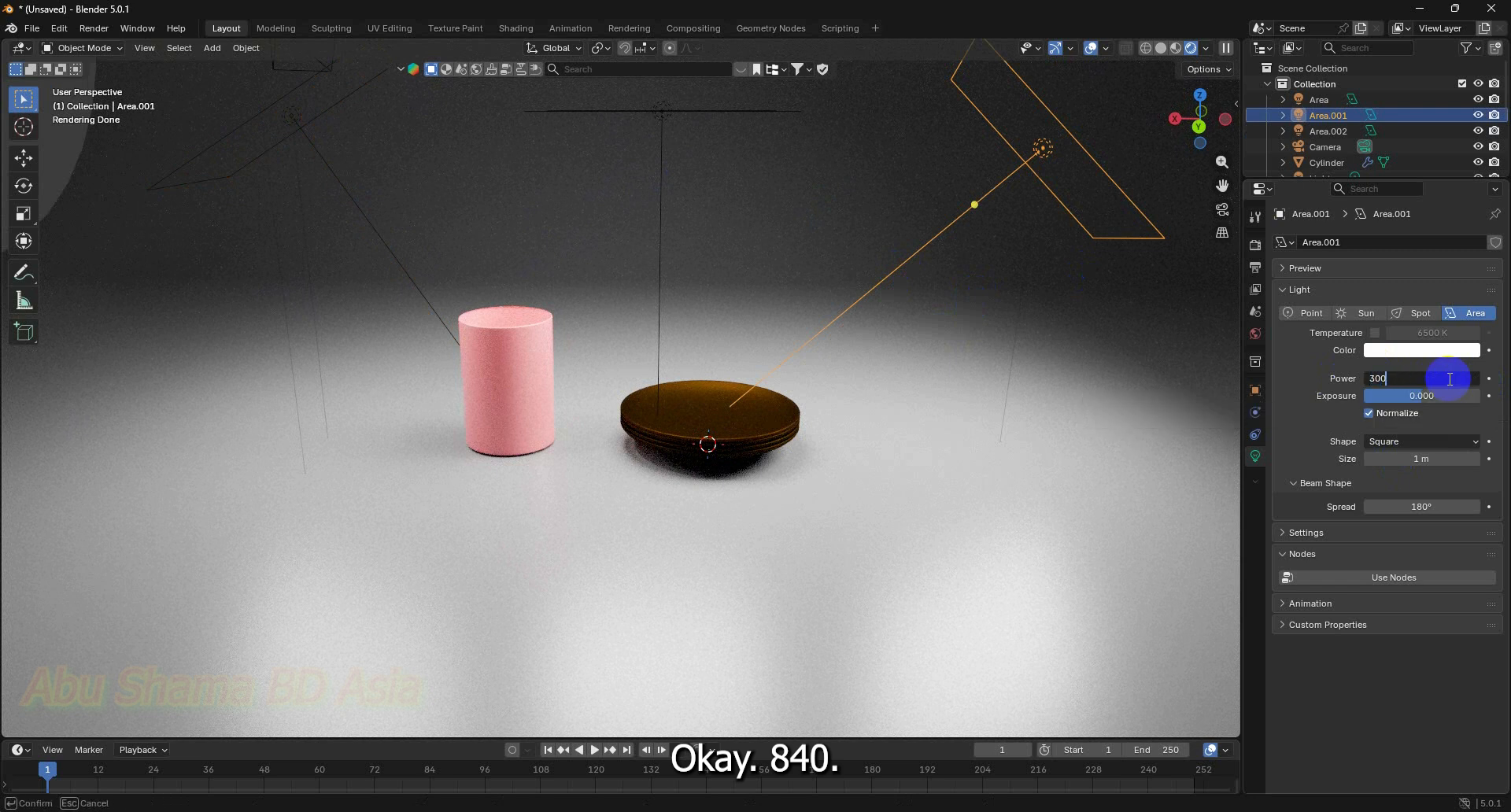
pyautogui.press('Return')
pyautogui.scroll(3, 886, 370)
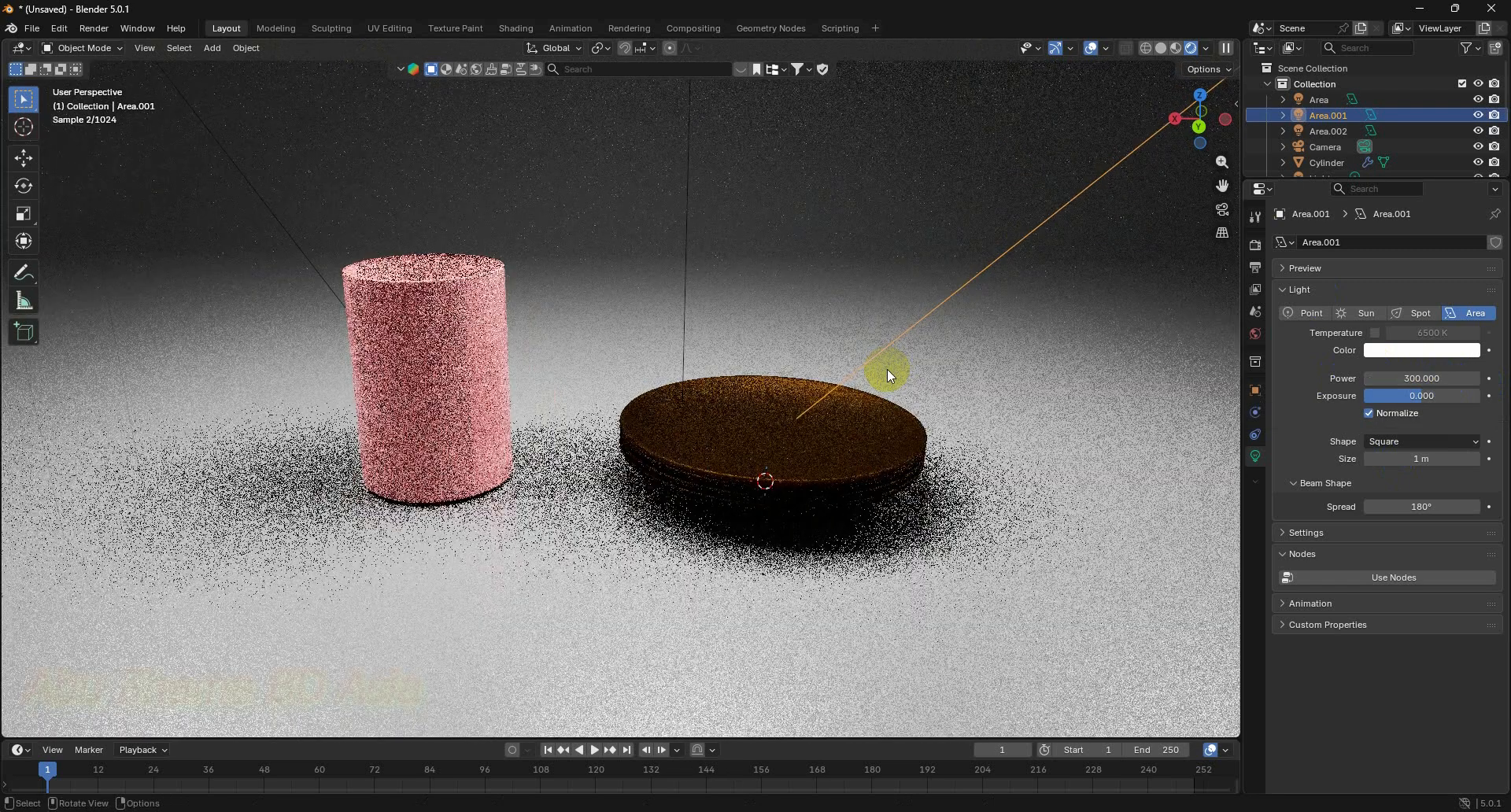
# Change the plates' gLASS material color to a bright, light lavender blue, and select the backdrop plane
pyautogui.click(879, 428)
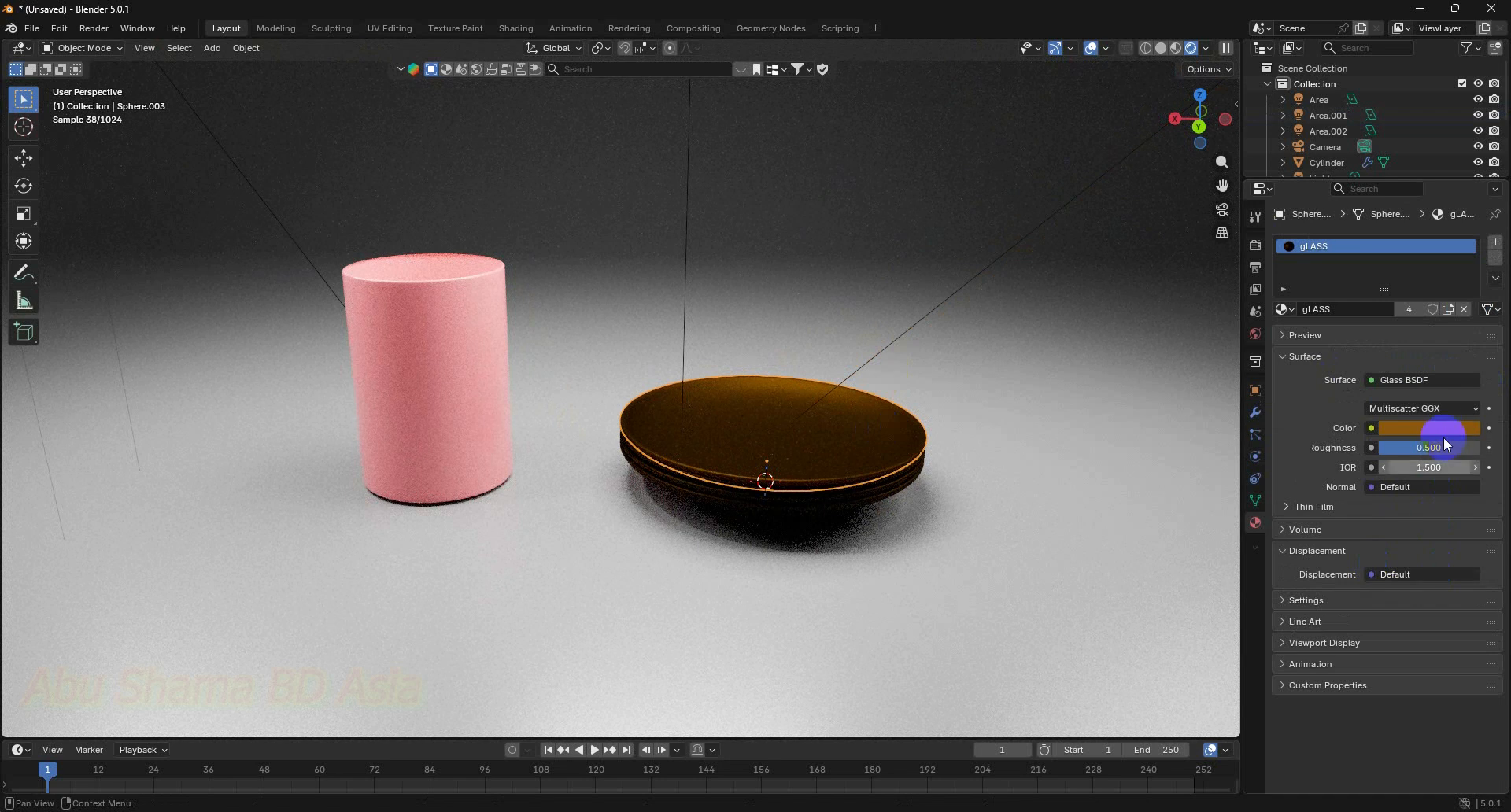
pyautogui.click(1443, 430)
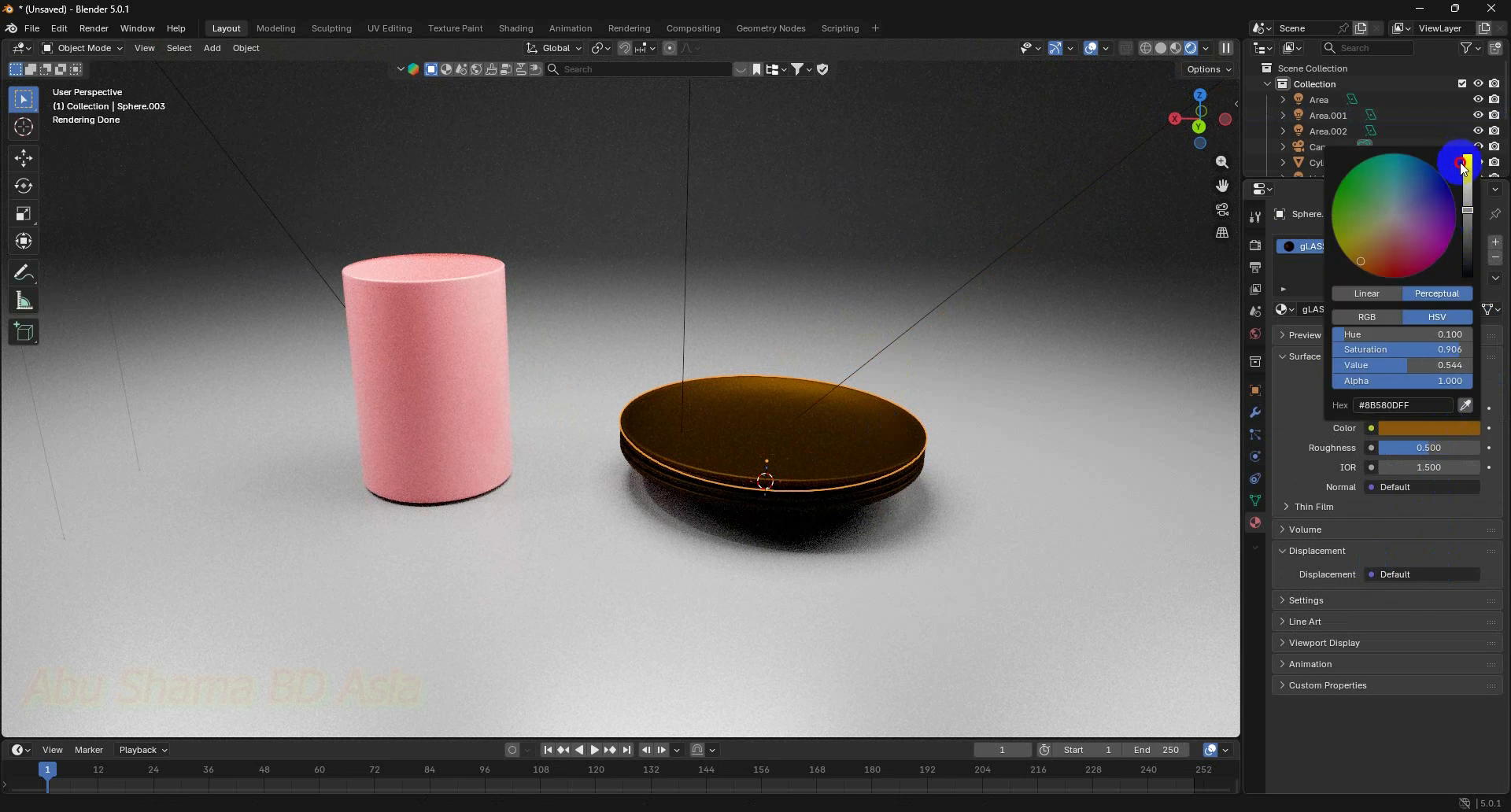
pyautogui.moveTo(1468, 175); pyautogui.dragTo(1468, 154)
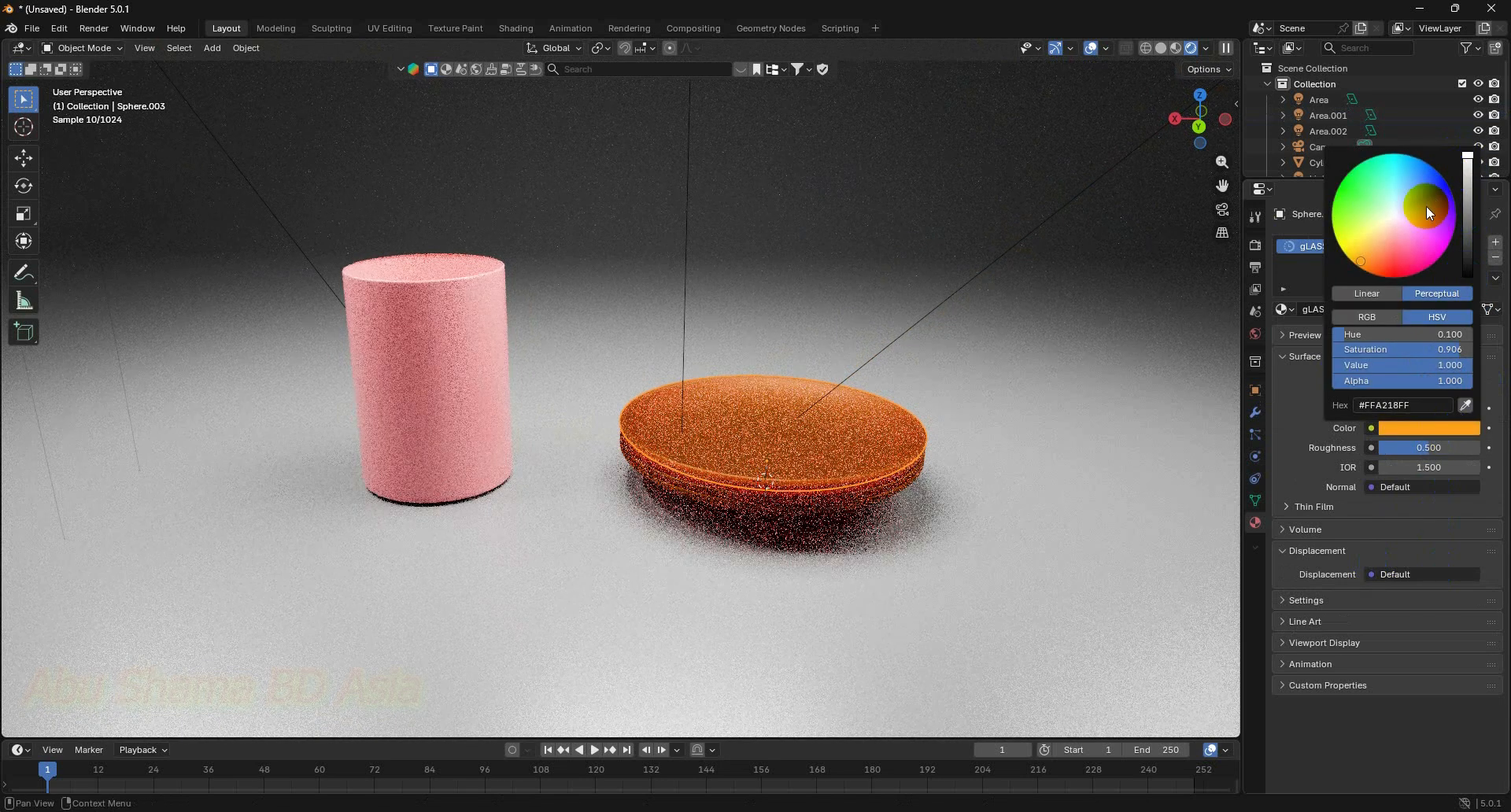
pyautogui.moveTo(1405, 211)
pyautogui.mouseDown()
pyautogui.moveTo(1375, 212)
pyautogui.moveTo(1396, 225)
pyautogui.moveTo(1408, 207)
pyautogui.mouseUp()
pyautogui.scroll(1, 1073, 371)
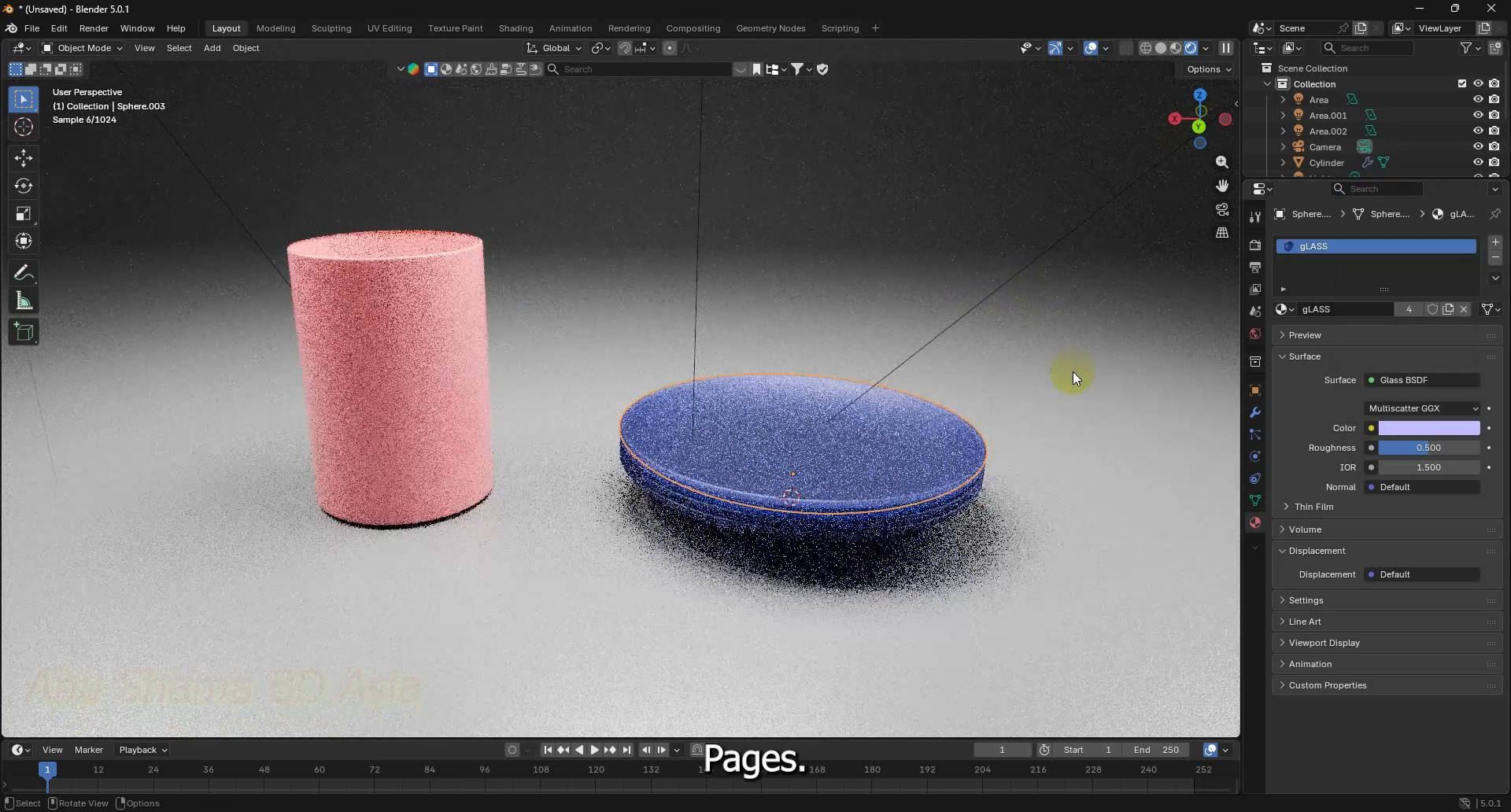
pyautogui.click(1073, 372)
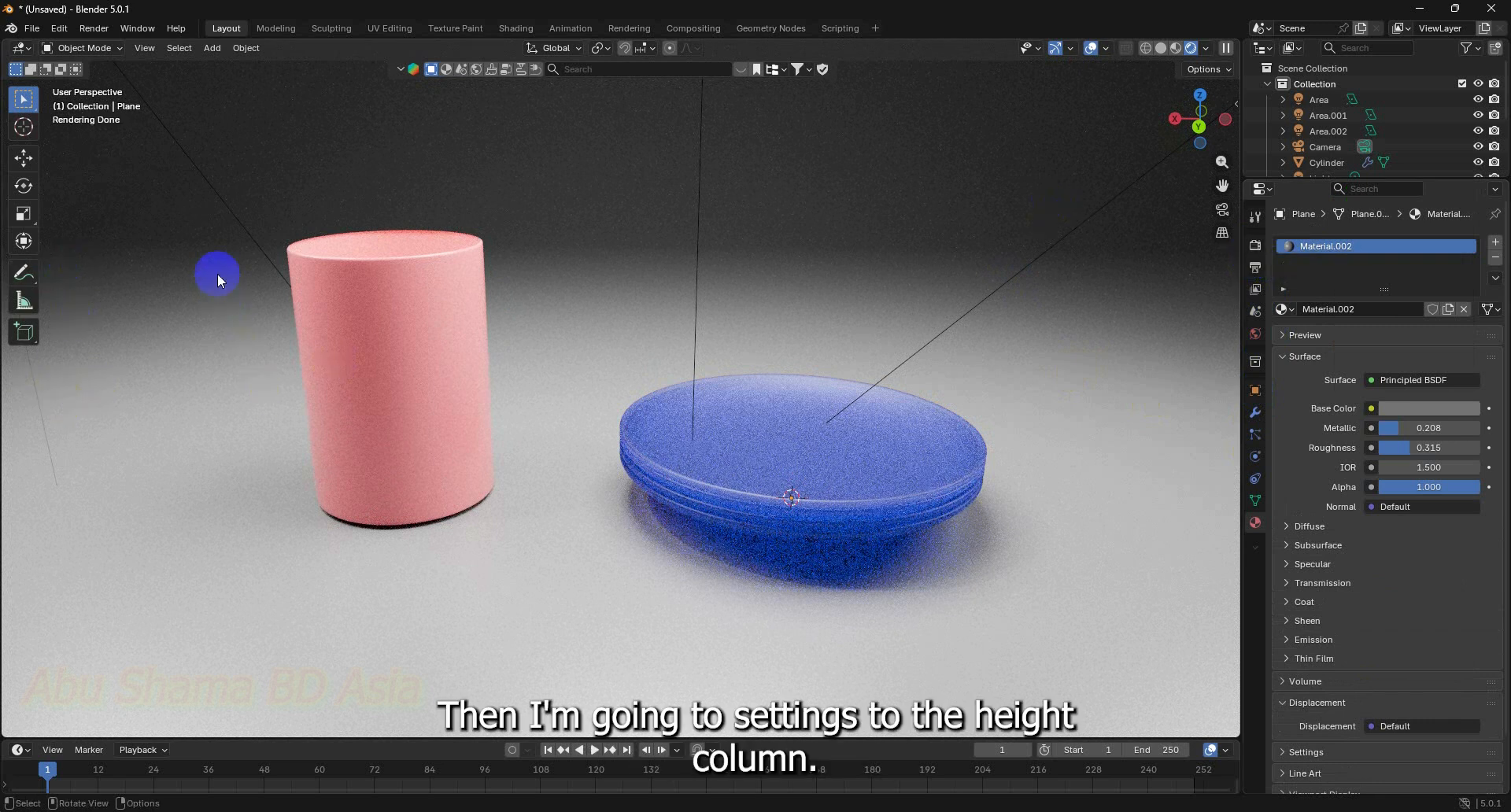
# Compare OptiX with CUDA for the Cycles render devices in the system preferences, keep CUDA, and close the preferences
pyautogui.click(62, 29)
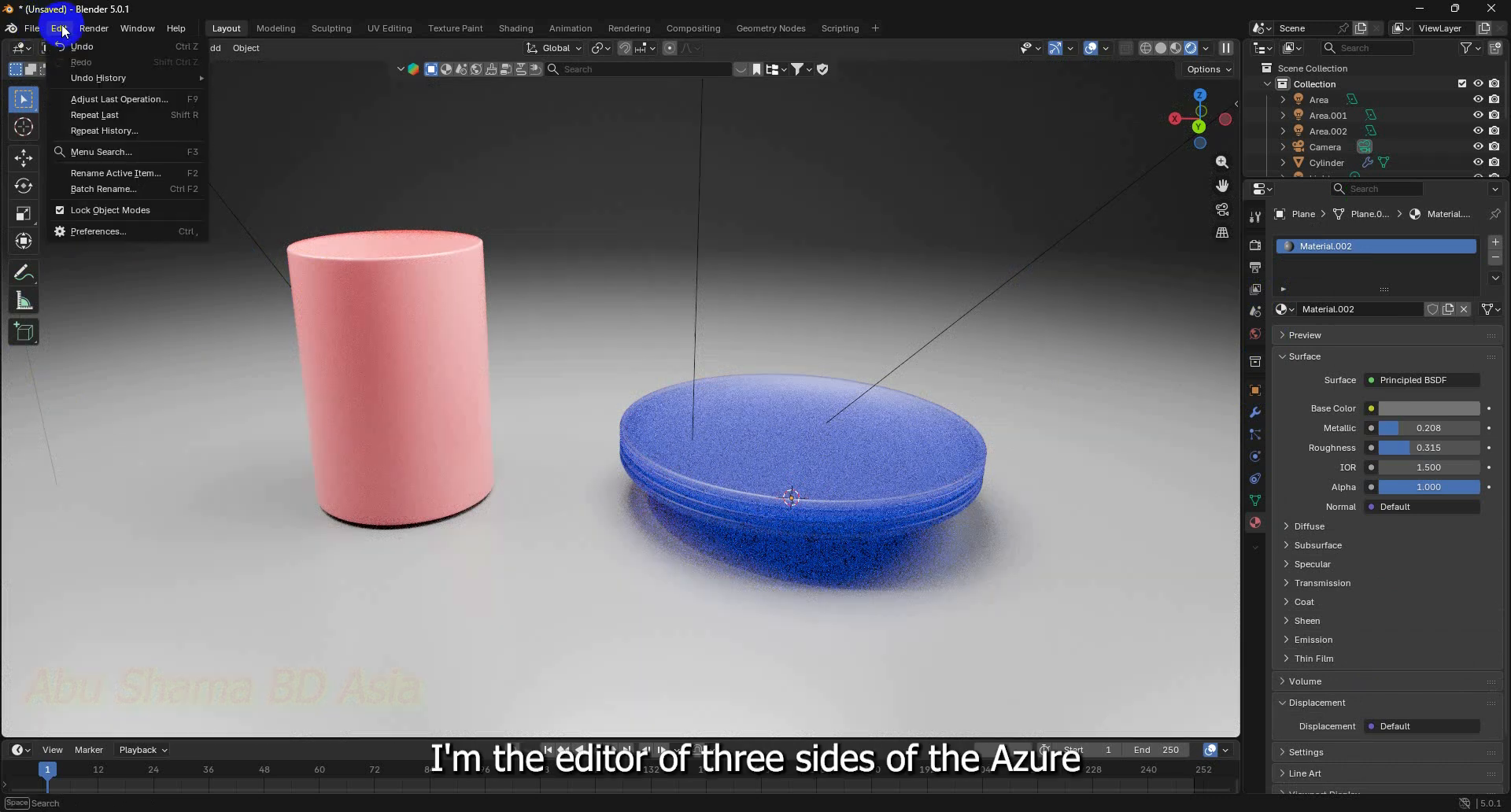
pyautogui.click(115, 226)
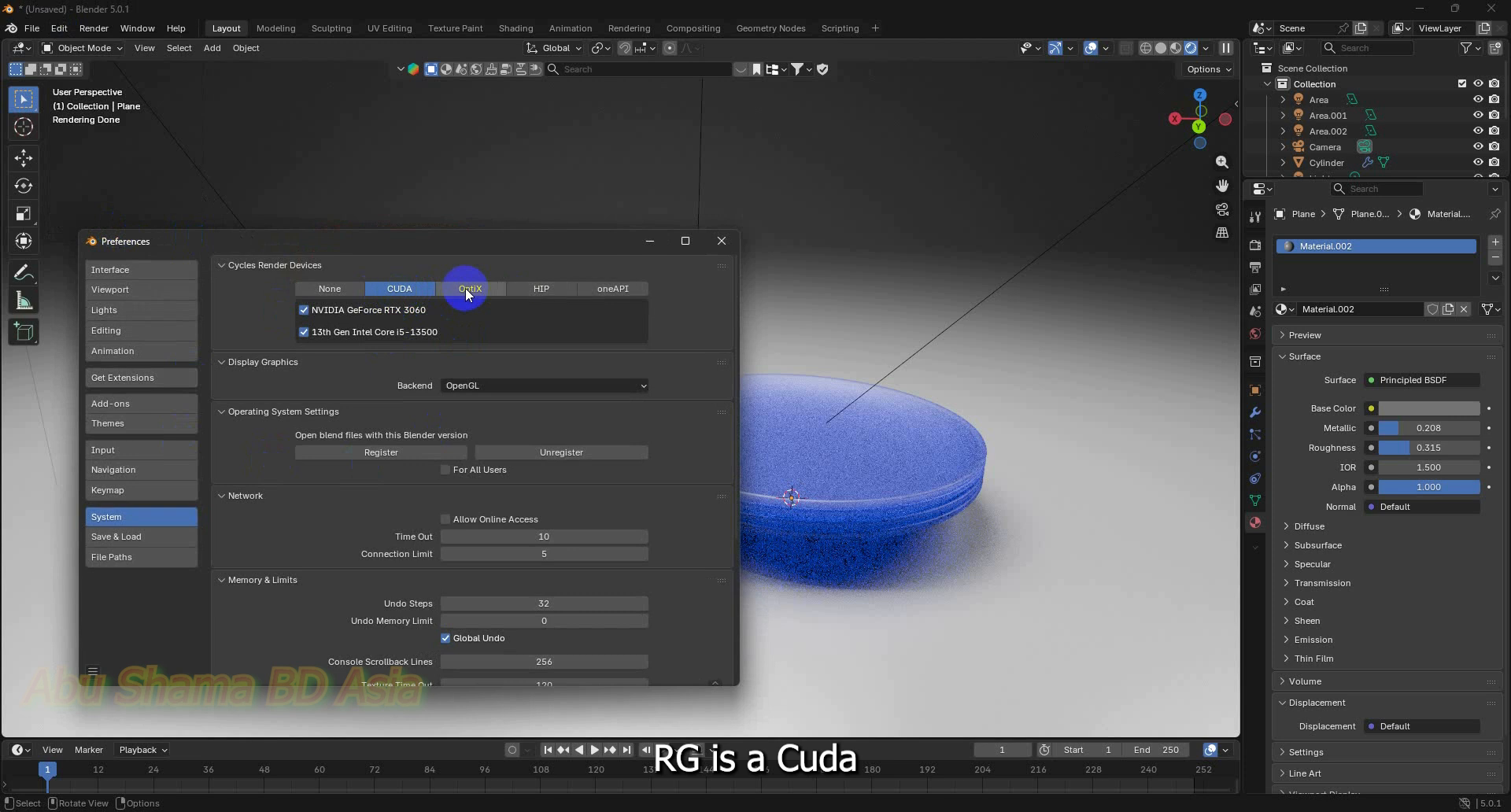
pyautogui.click(411, 288)
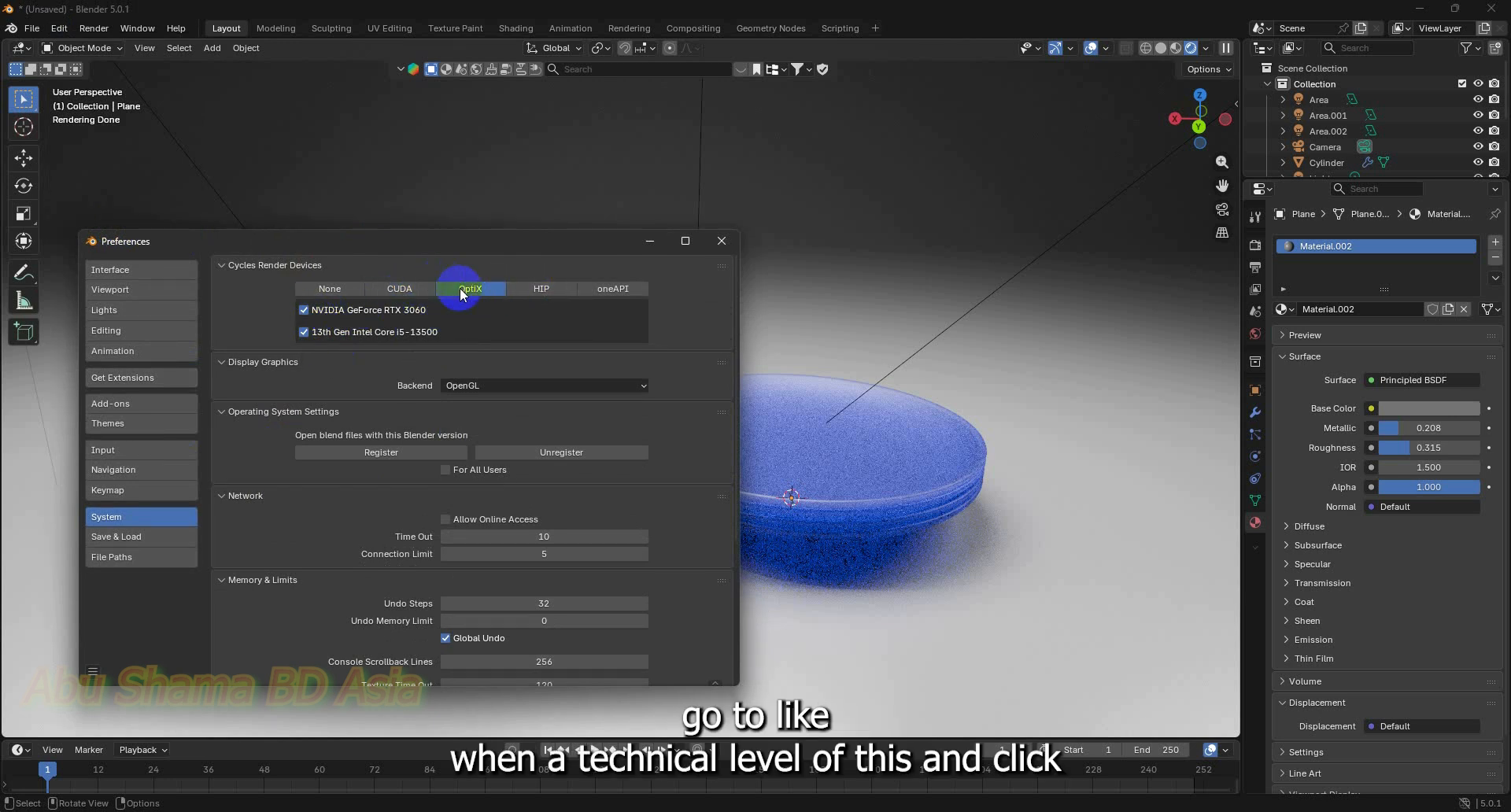
pyautogui.click(408, 288)
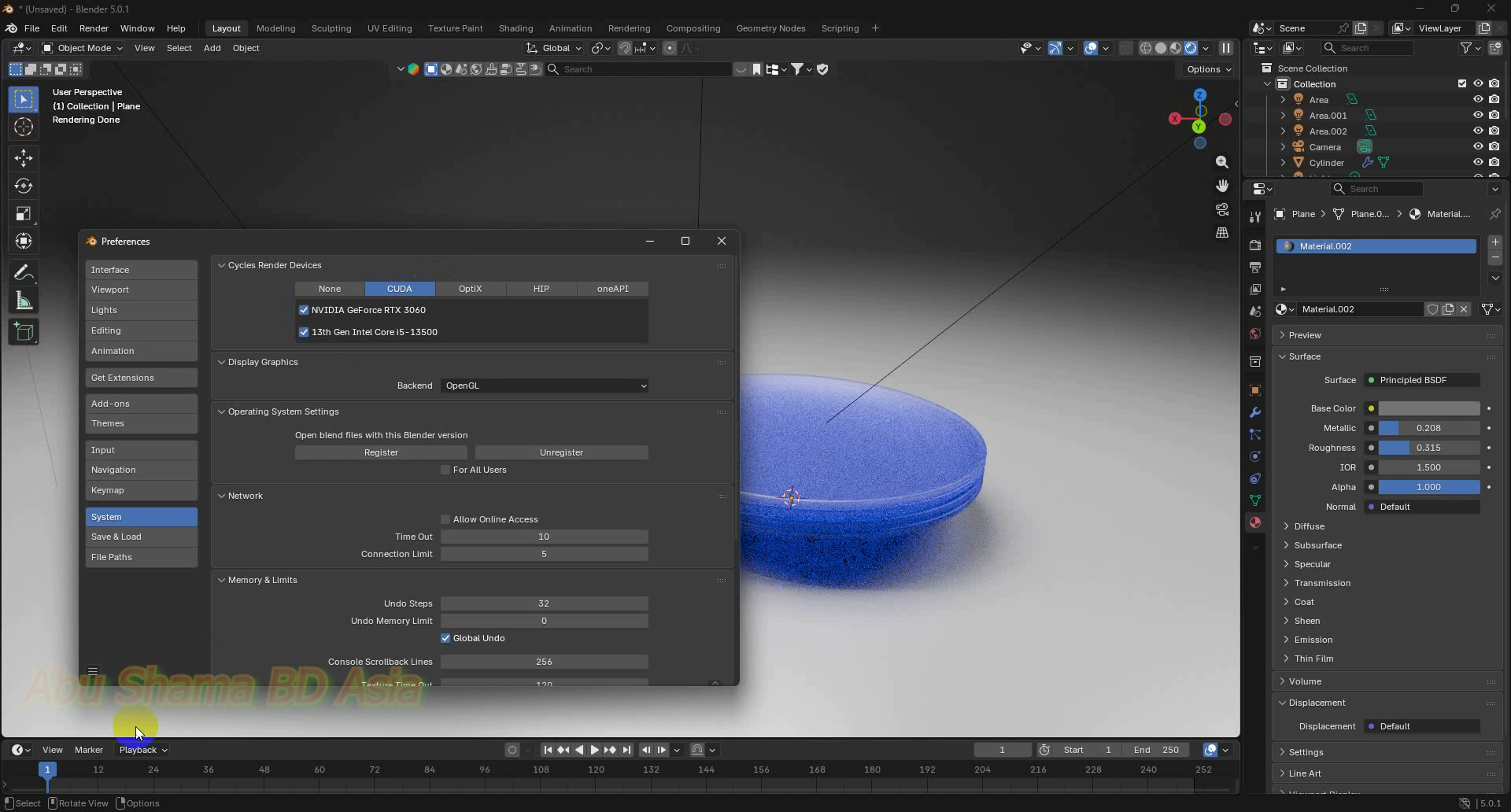
pyautogui.click(91, 673)
pyautogui.click(145, 627)
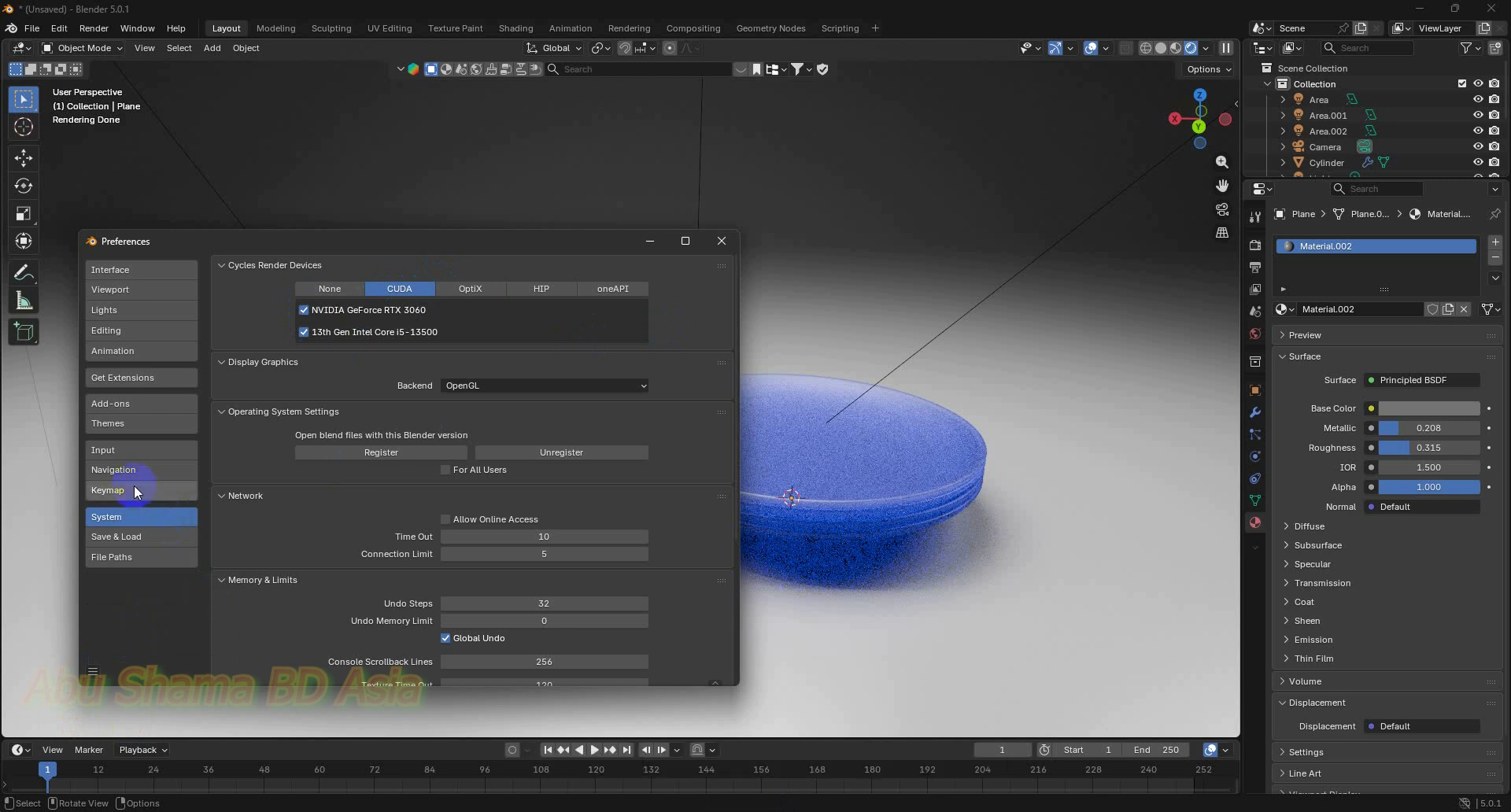
pyautogui.click(721, 244)
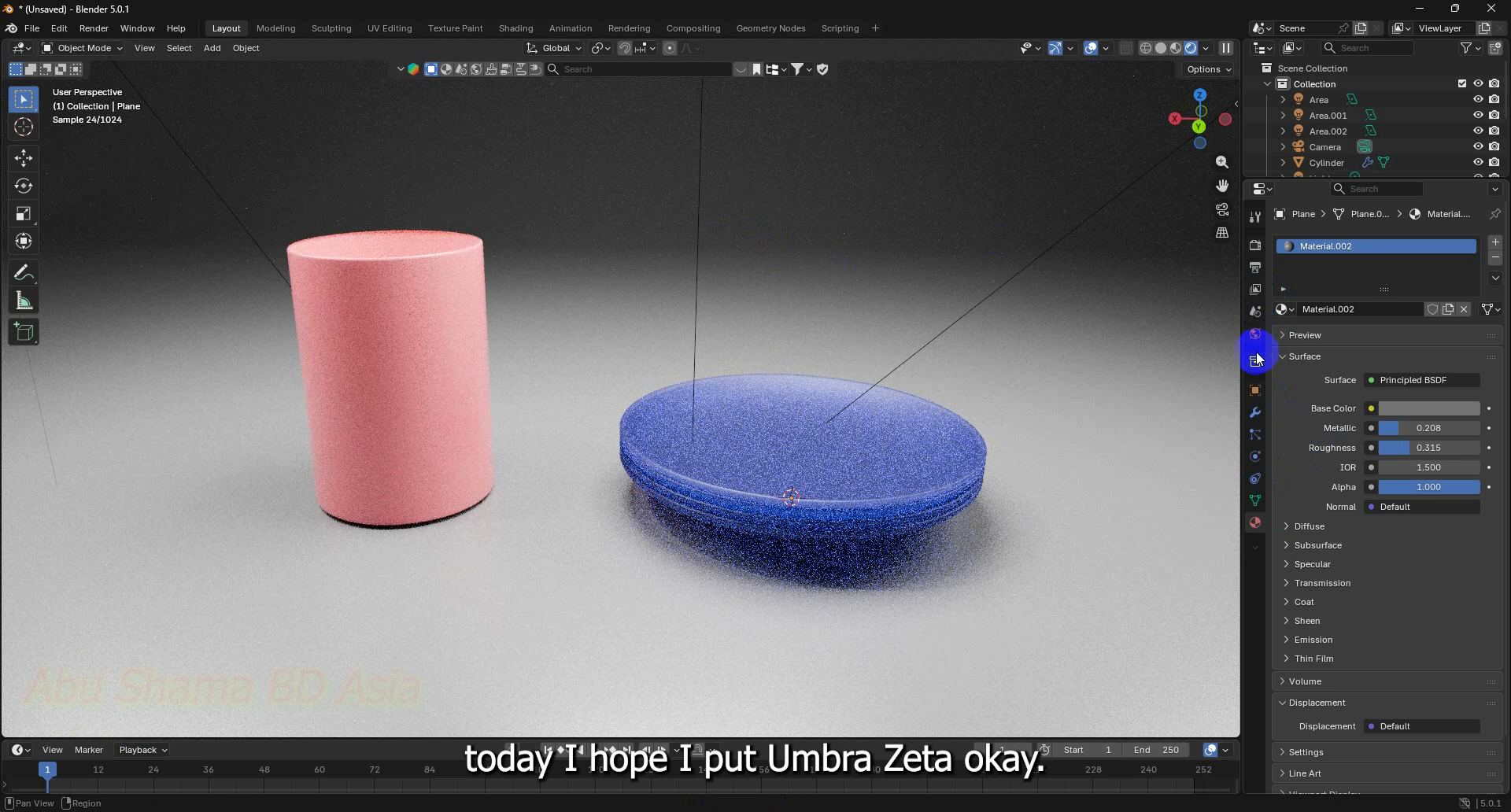
# Keep GPU Compute as the Cycles render device and enable denoising for the viewport sampling
pyautogui.click(1254, 245)
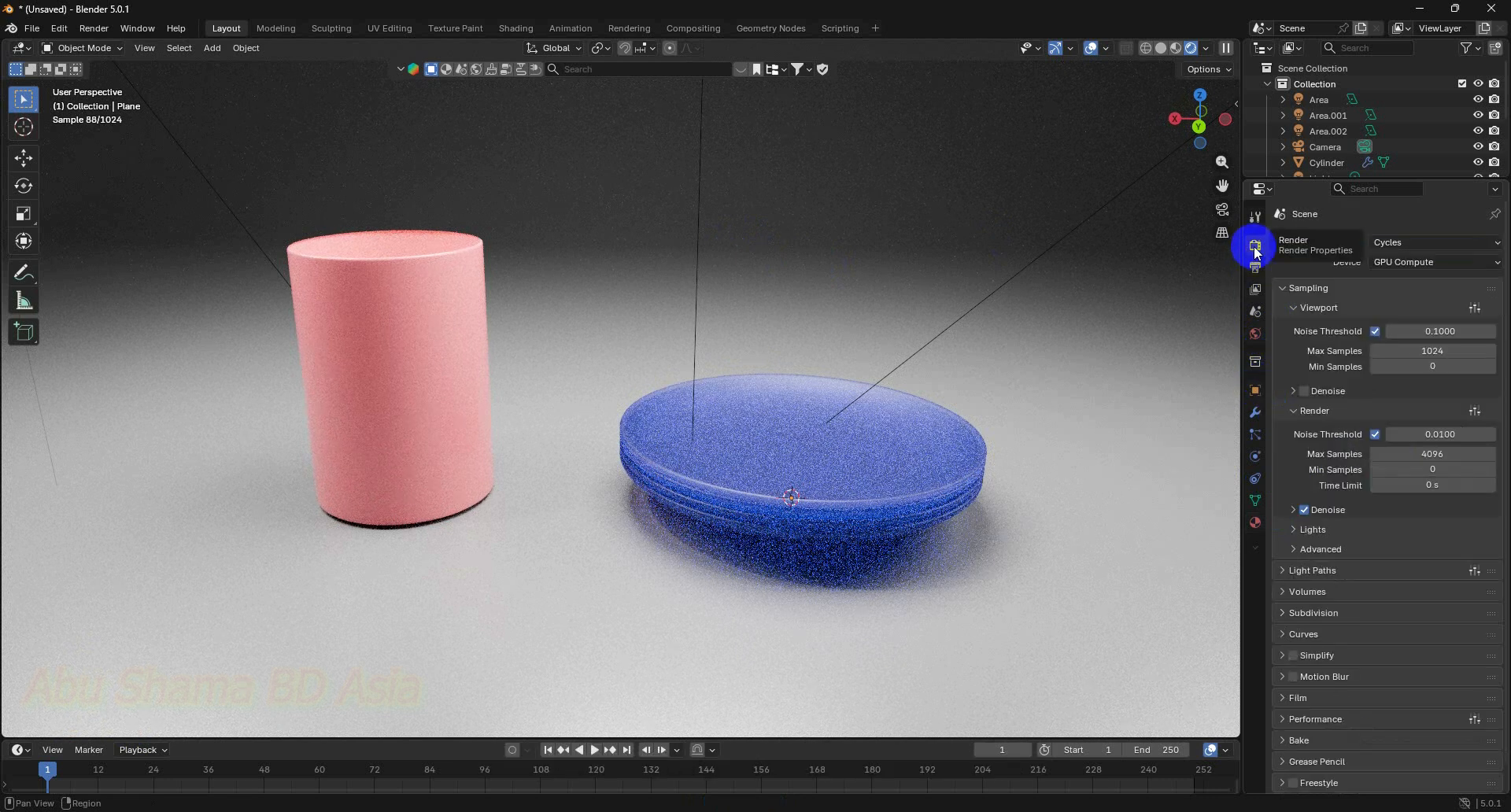
pyautogui.click(1433, 264)
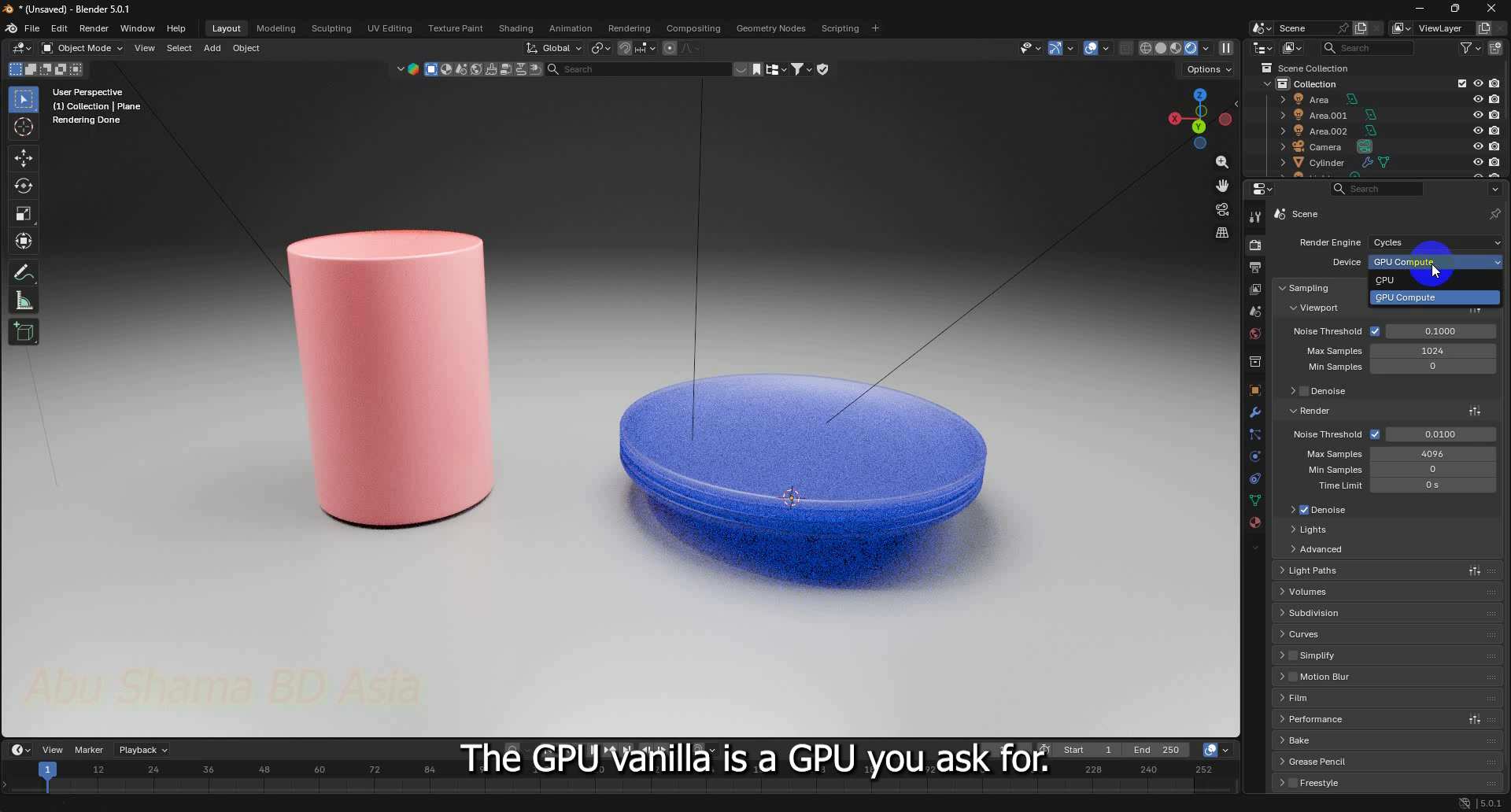
pyautogui.click(1433, 266)
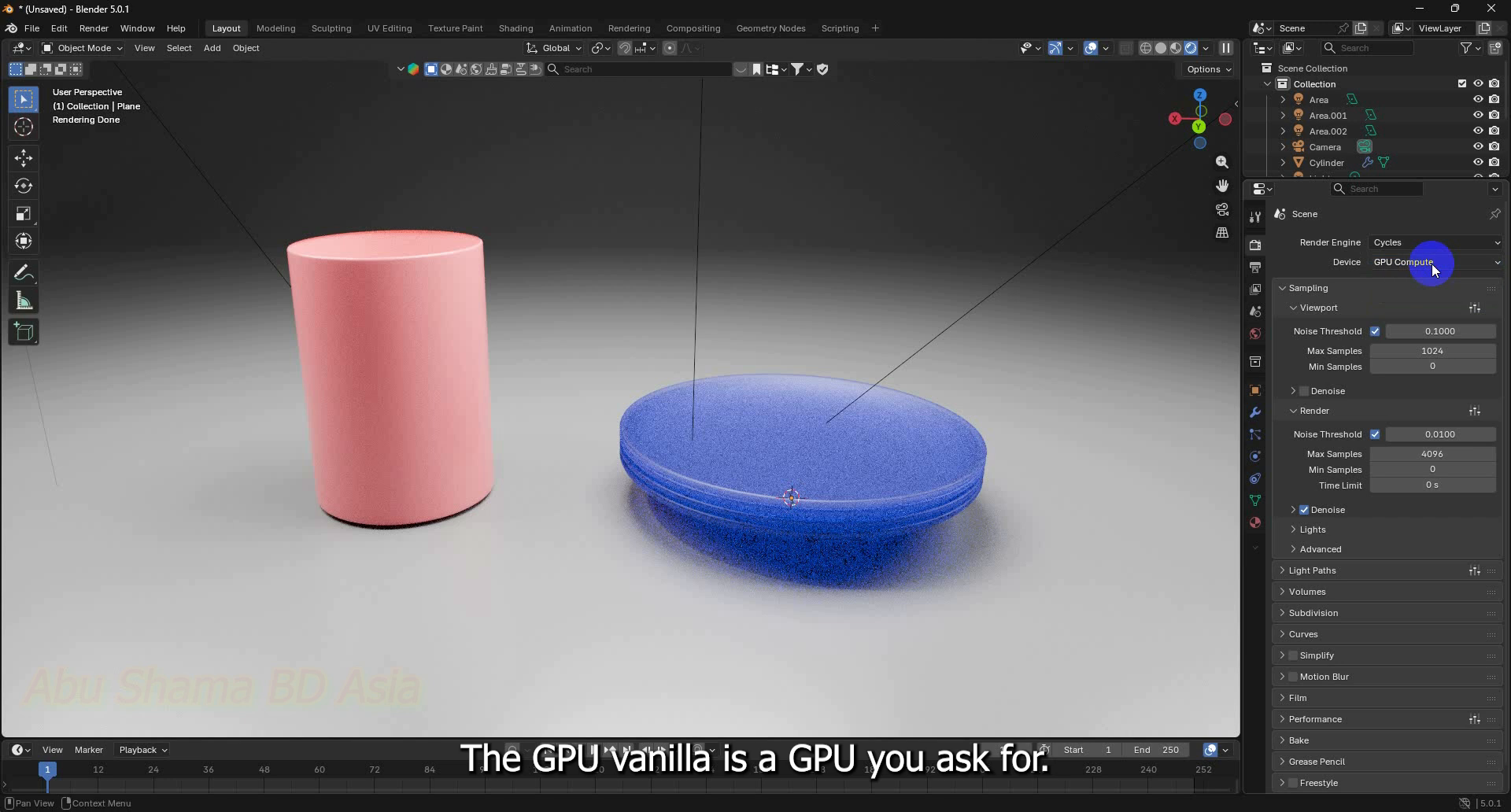
pyautogui.click(1305, 391)
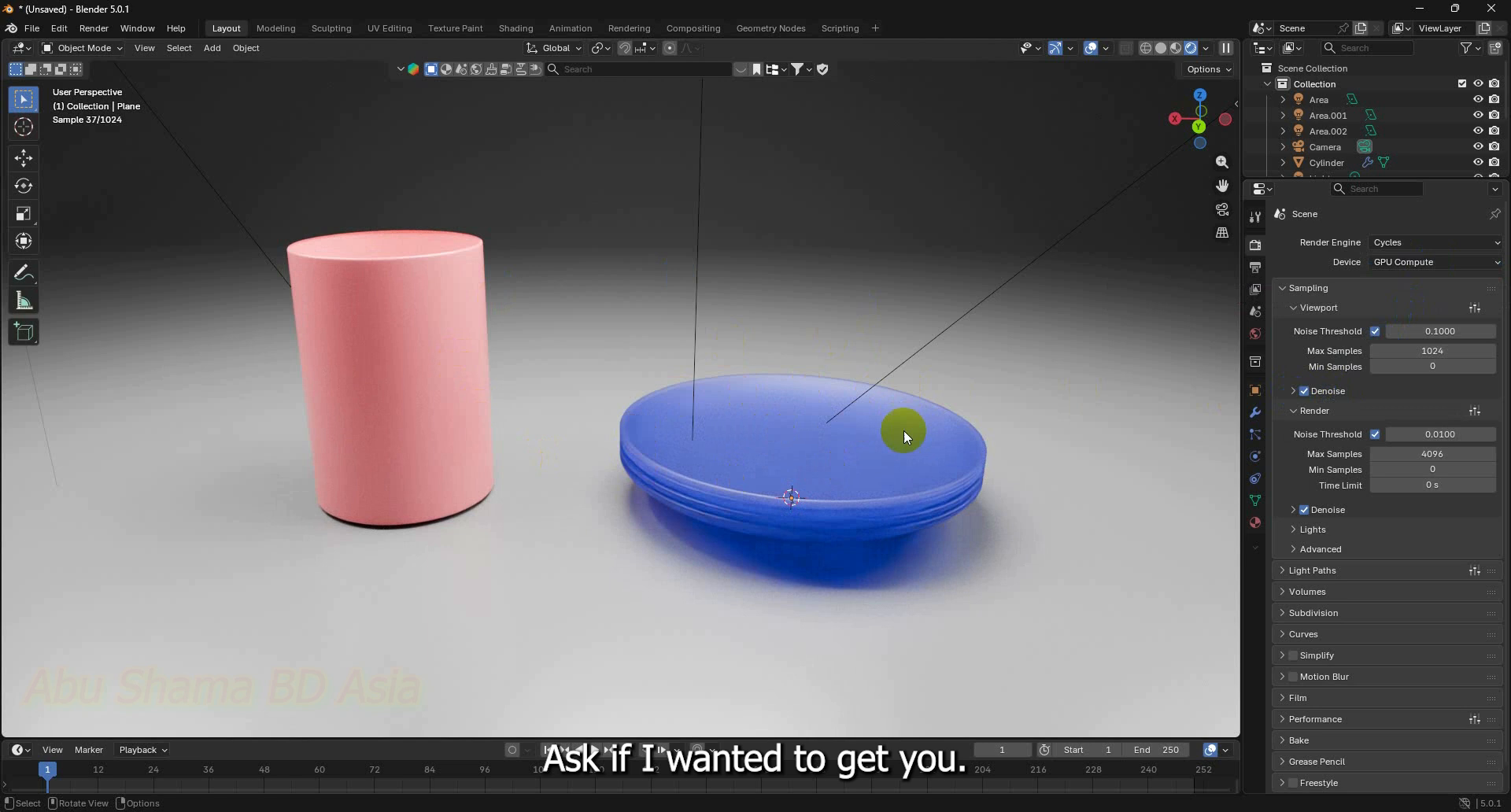
# Set the final render's maximum samples to 32, then lower the value to 16
pyautogui.click(1462, 452)
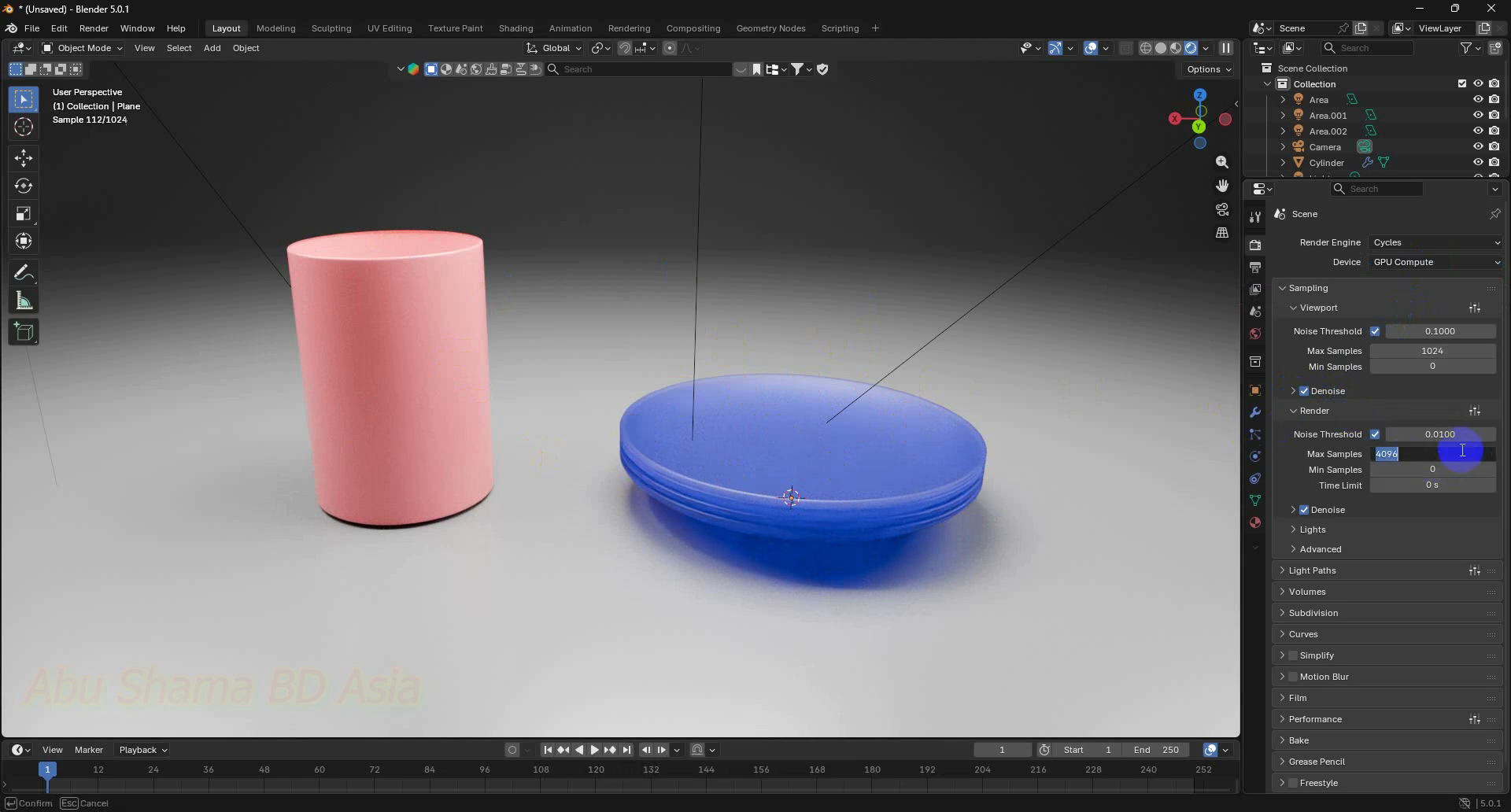
pyautogui.press('Return')
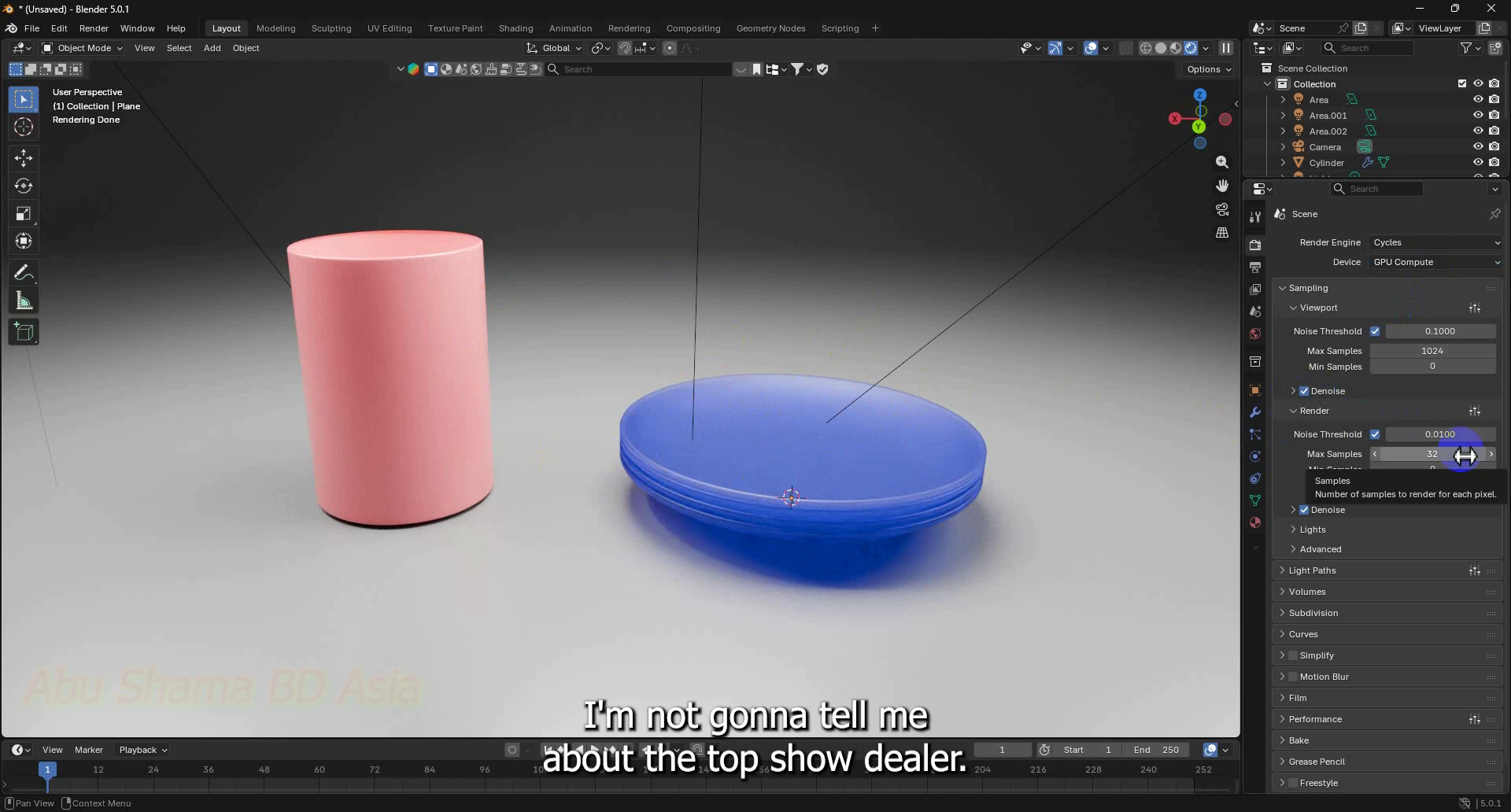
pyautogui.click(1464, 455)
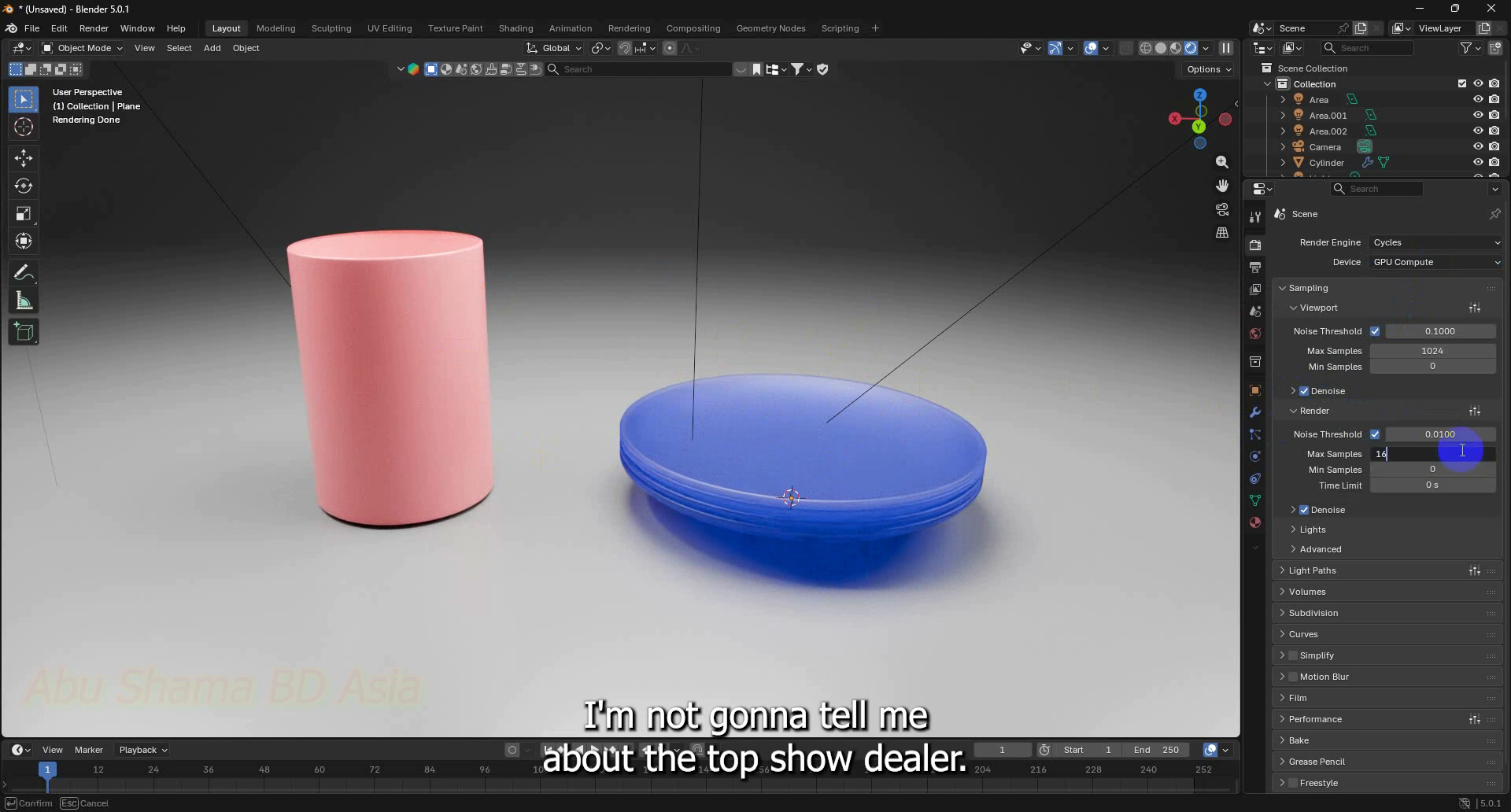
pyautogui.press('Return')
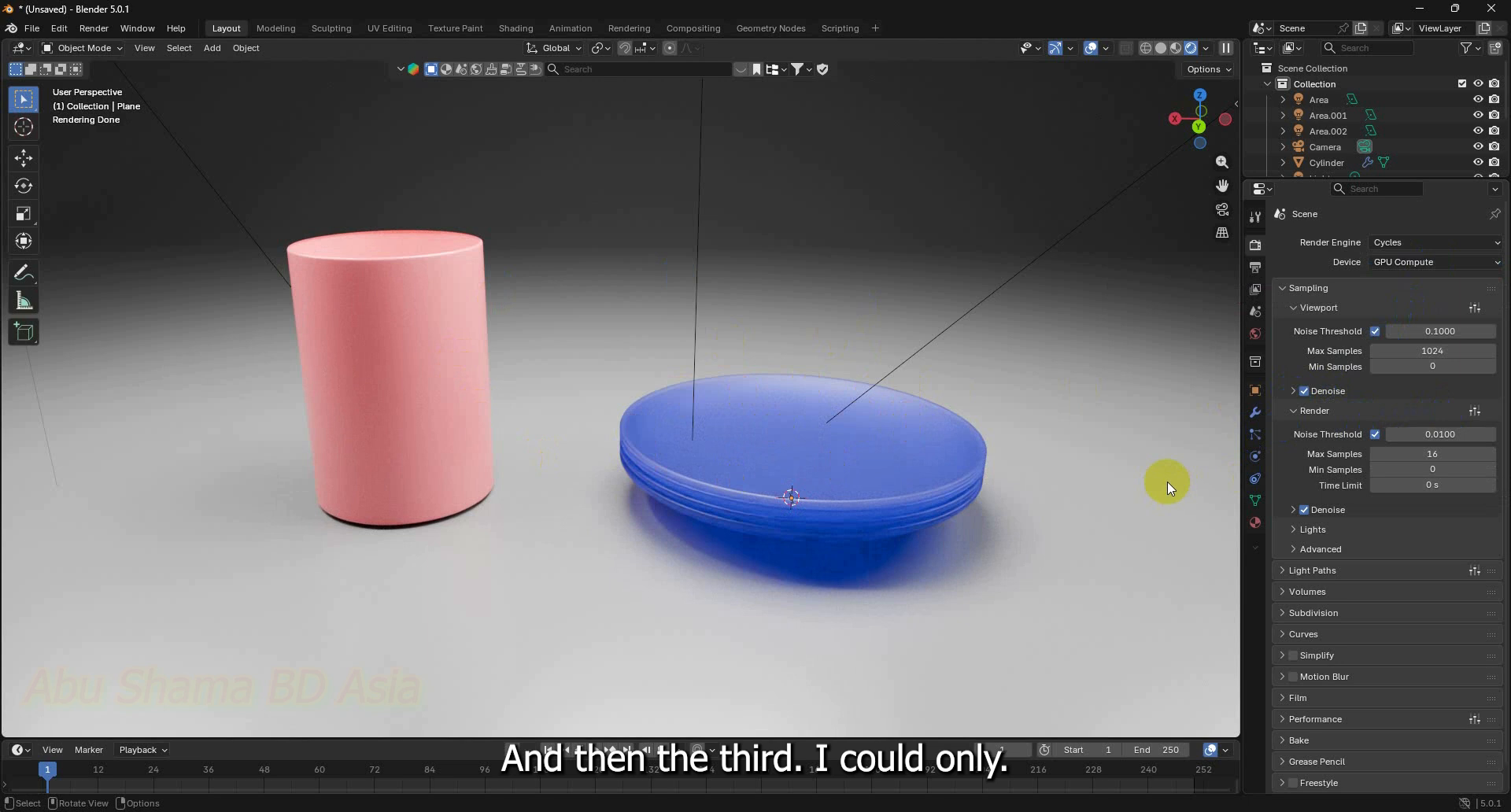
# Enable motion blur for the render with a shutter of about 0.24, keeping its position at Center on Frame
pyautogui.scroll(-1, 1377, 574)
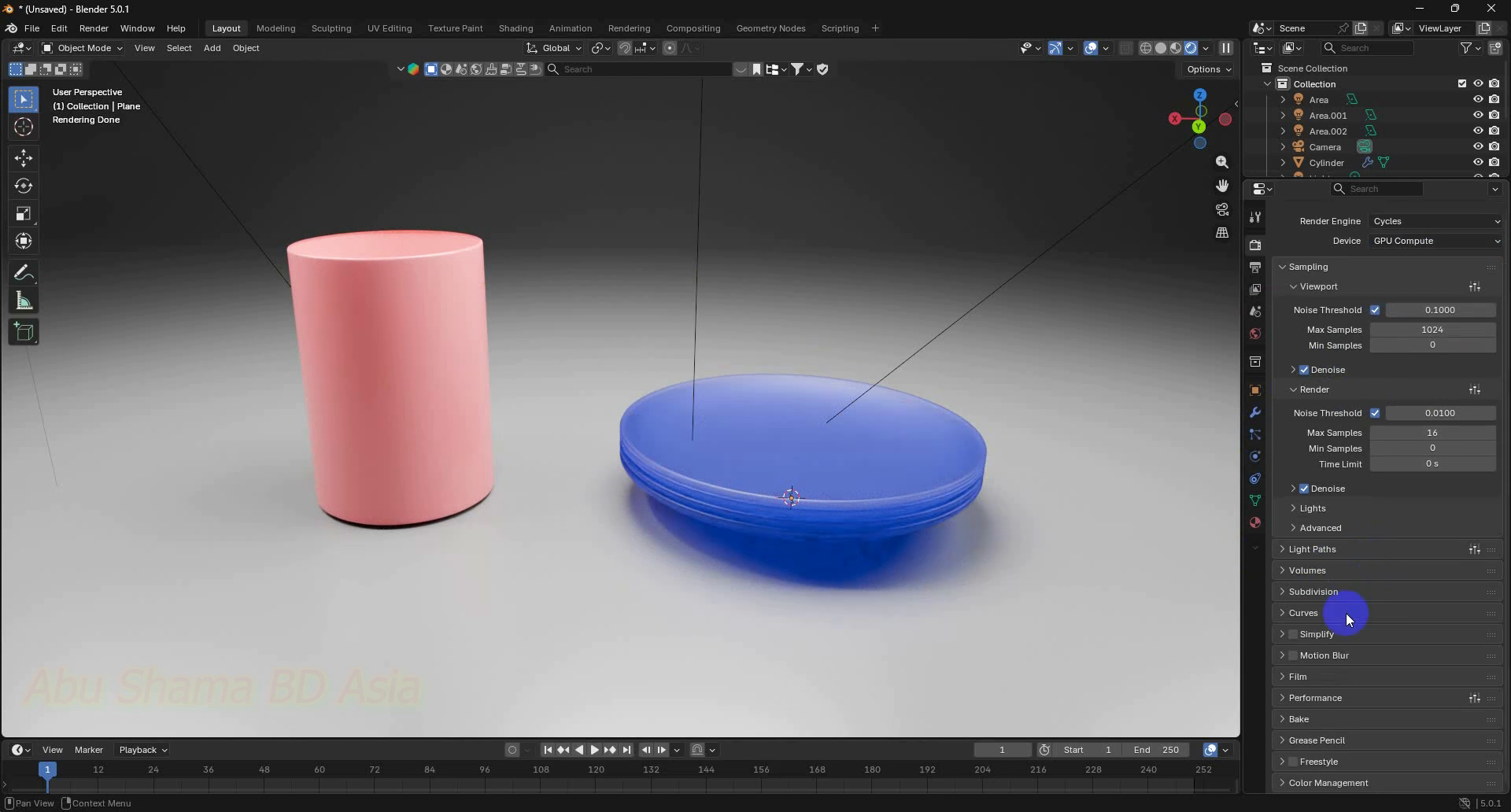
pyautogui.click(1294, 656)
pyautogui.click(1283, 656)
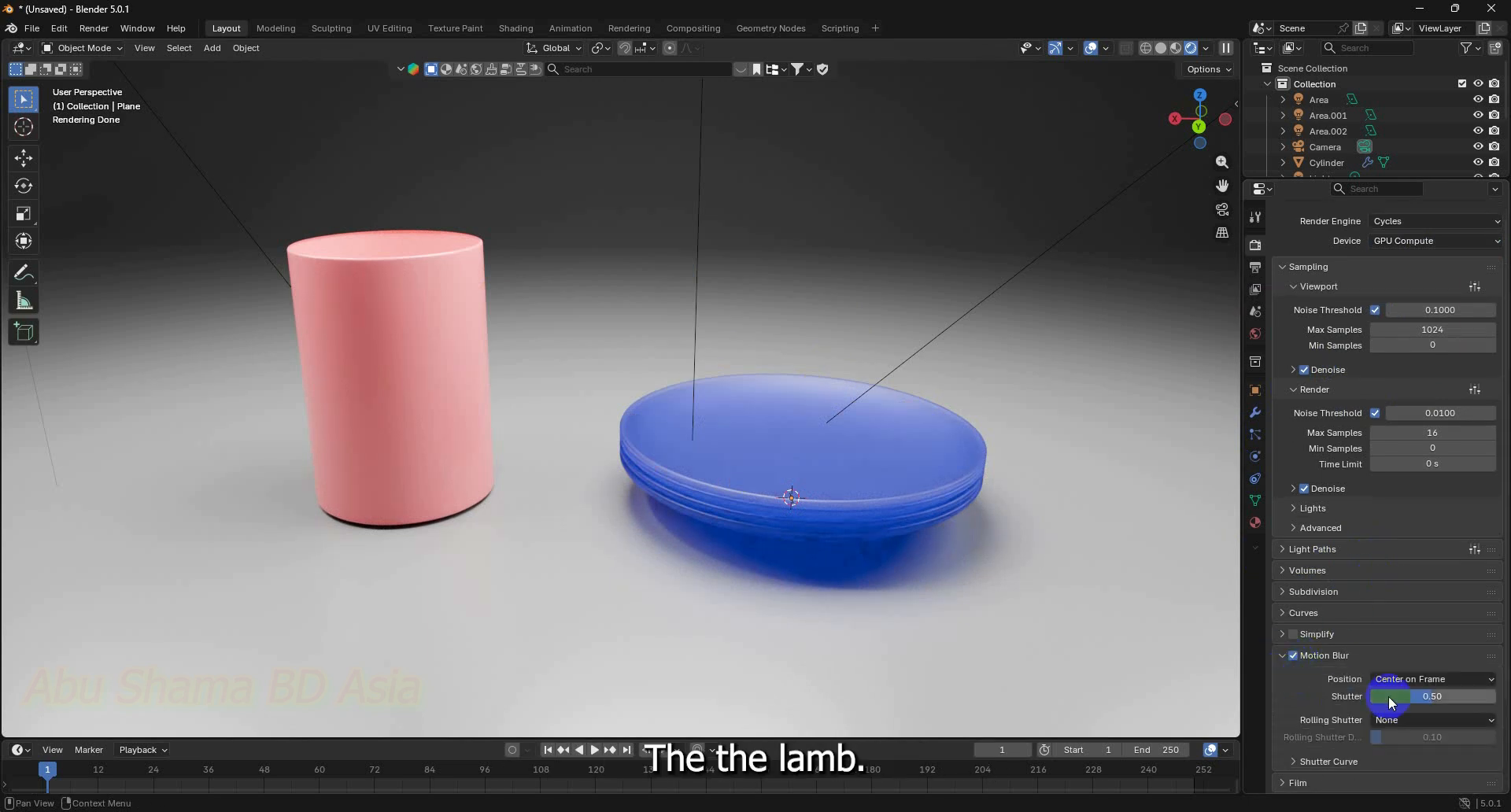
pyautogui.moveTo(1429, 697); pyautogui.dragTo(1398, 697)
pyautogui.click(1431, 680)
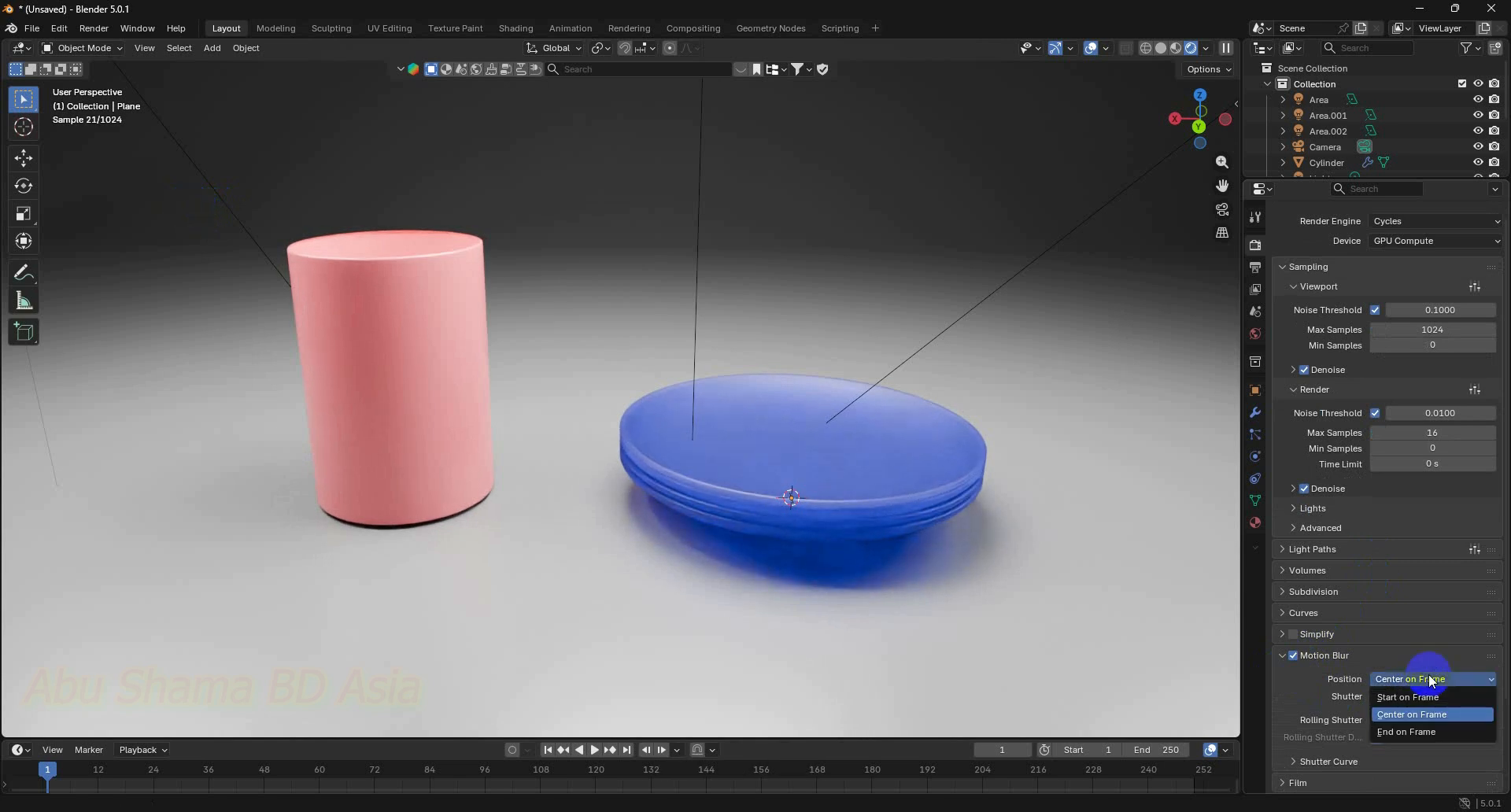
pyautogui.click(1431, 680)
# Set the render performance memory tile size to 512
pyautogui.scroll(-3, 1387, 593)
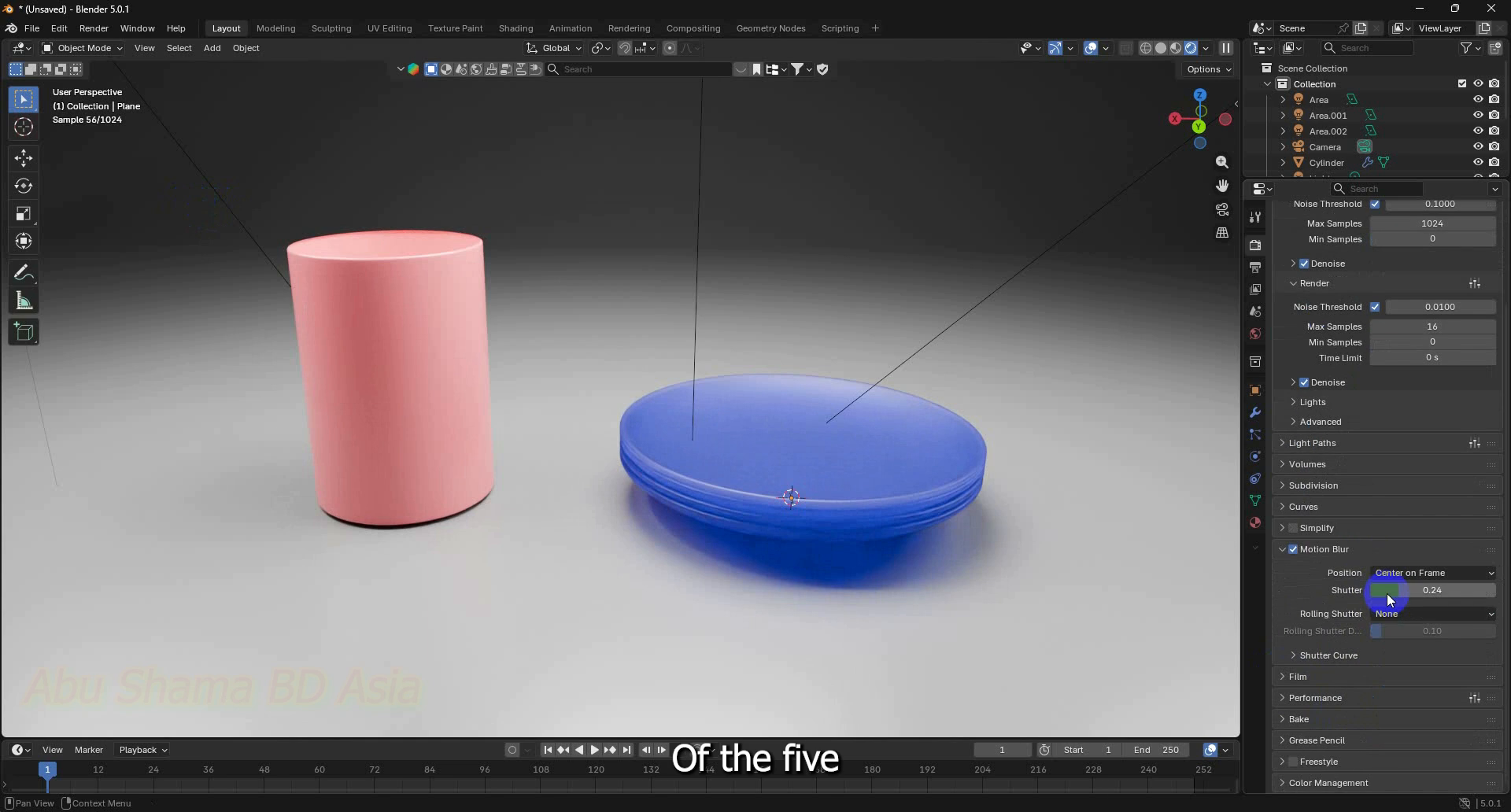
pyautogui.click(1283, 698)
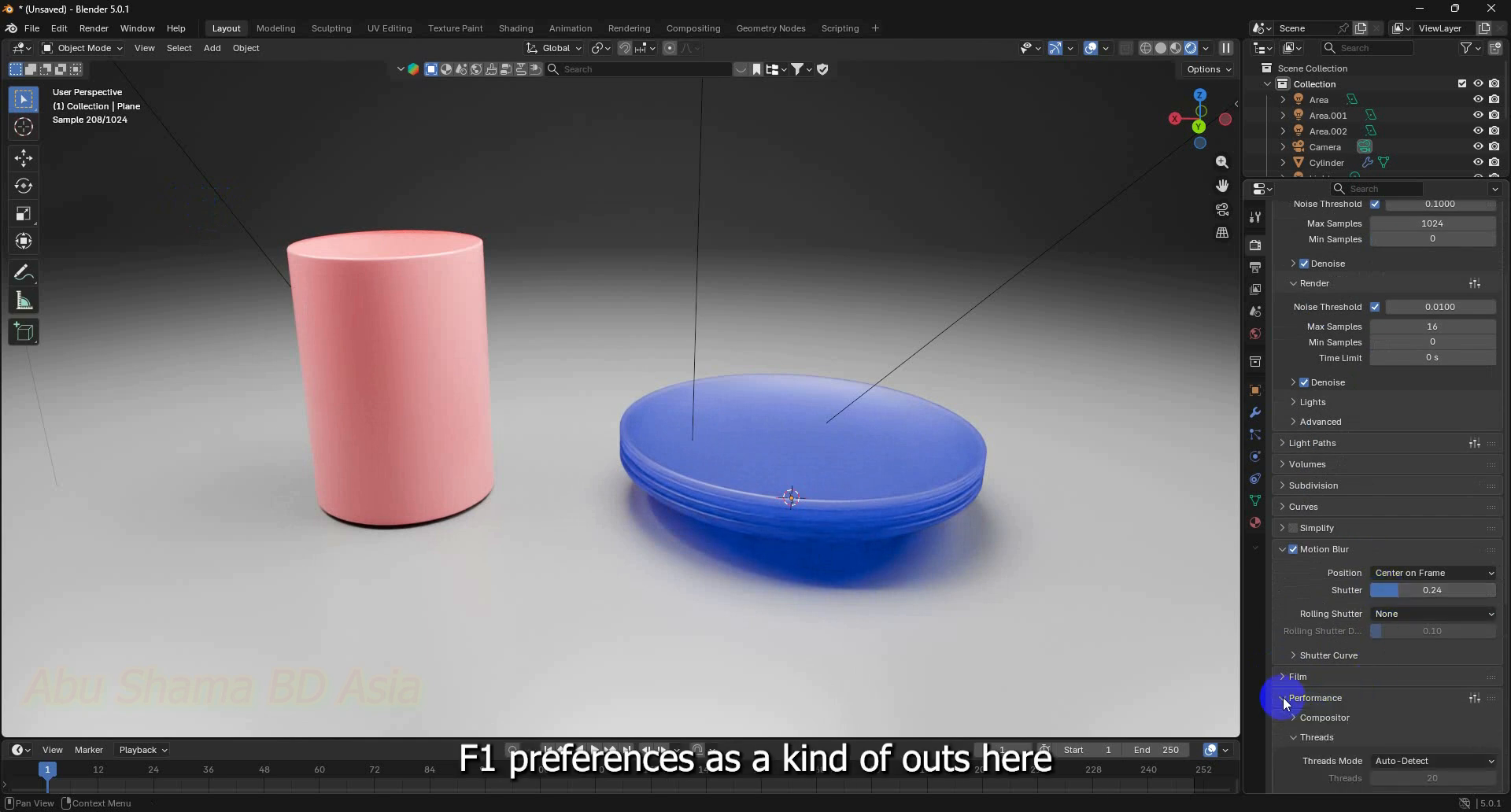
pyautogui.scroll(-3, 1408, 678)
pyautogui.scroll(-3, 1407, 678)
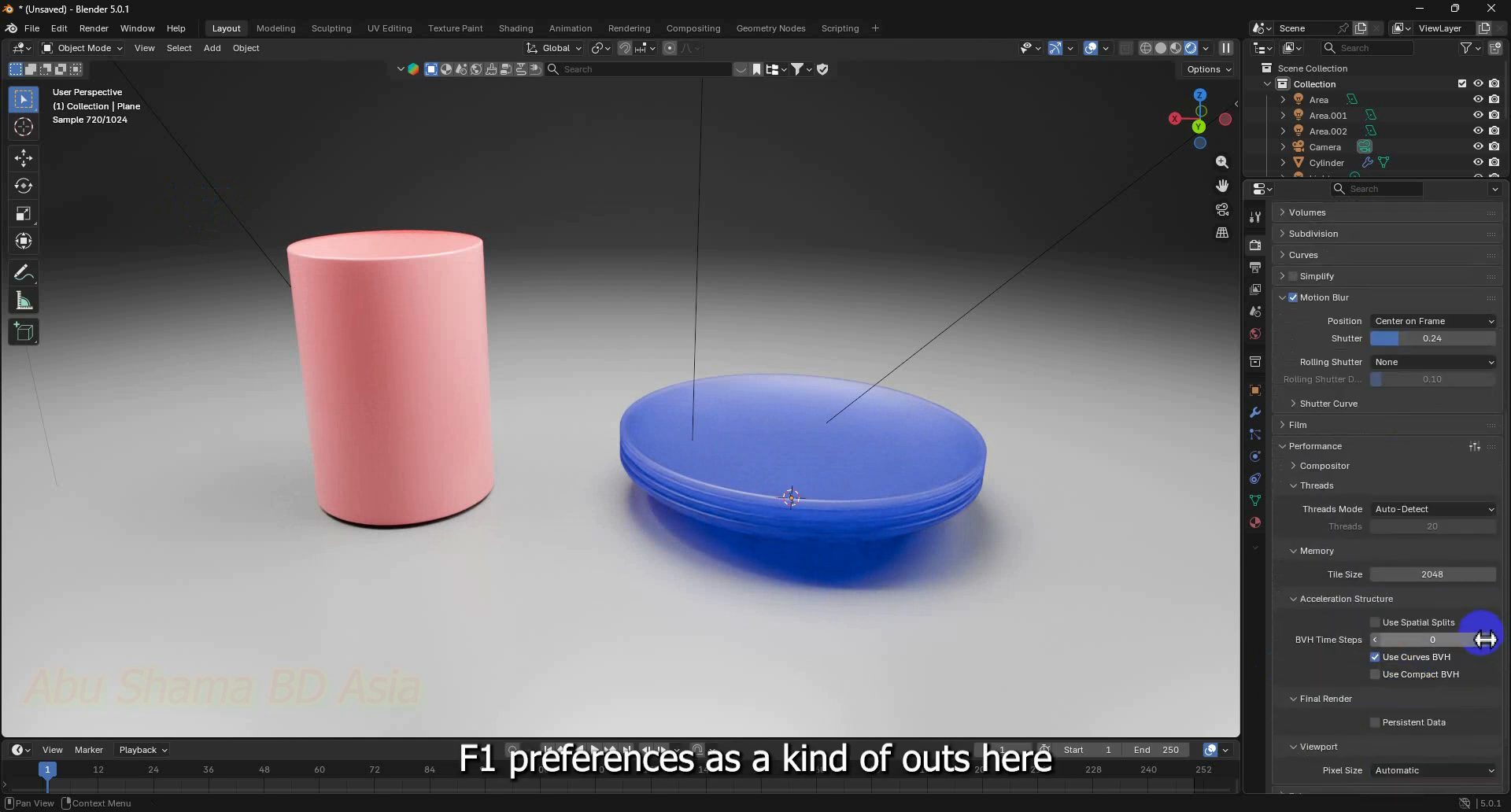
pyautogui.click(1446, 584)
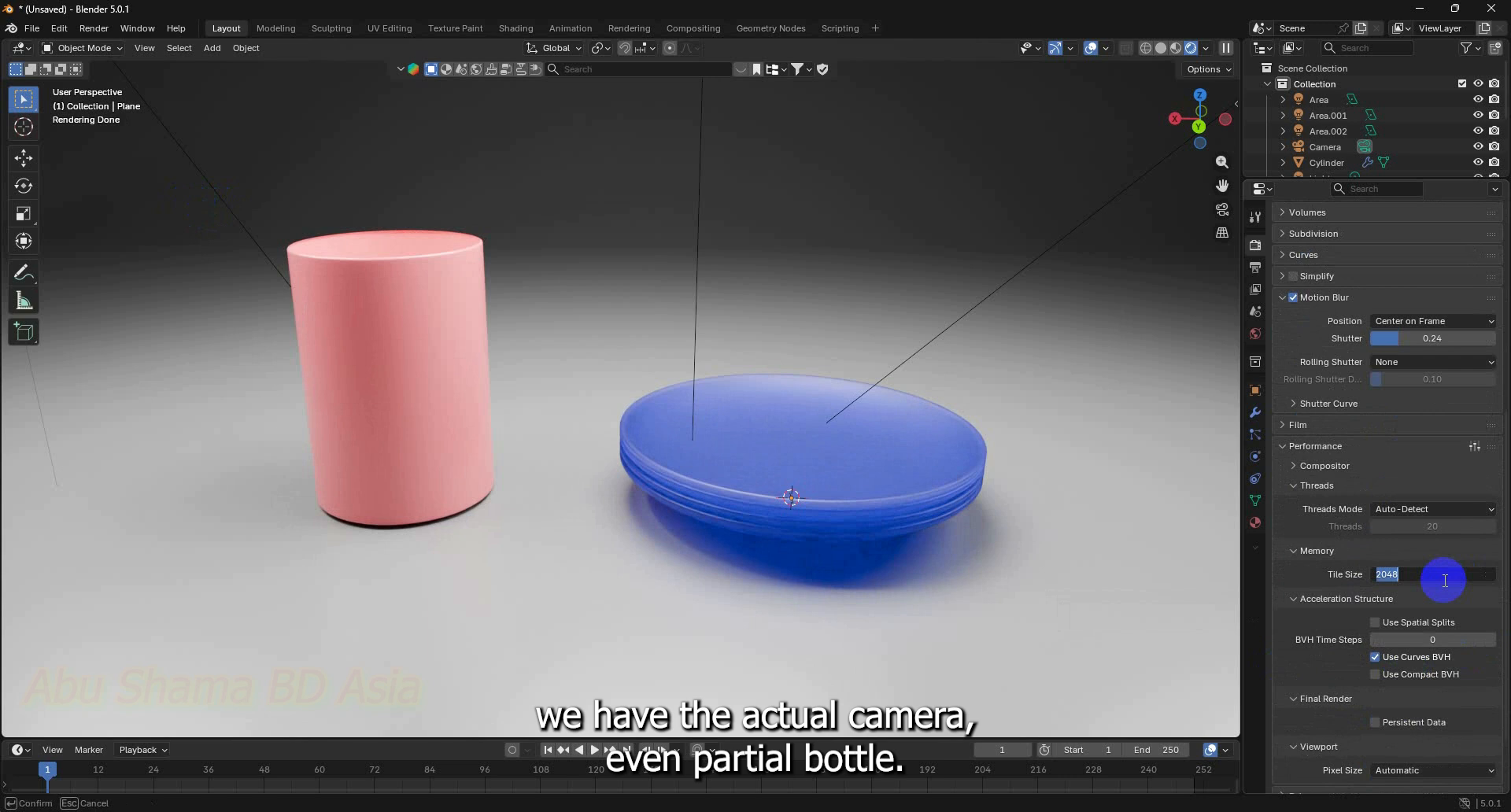
pyautogui.write('512')
pyautogui.press('Return')
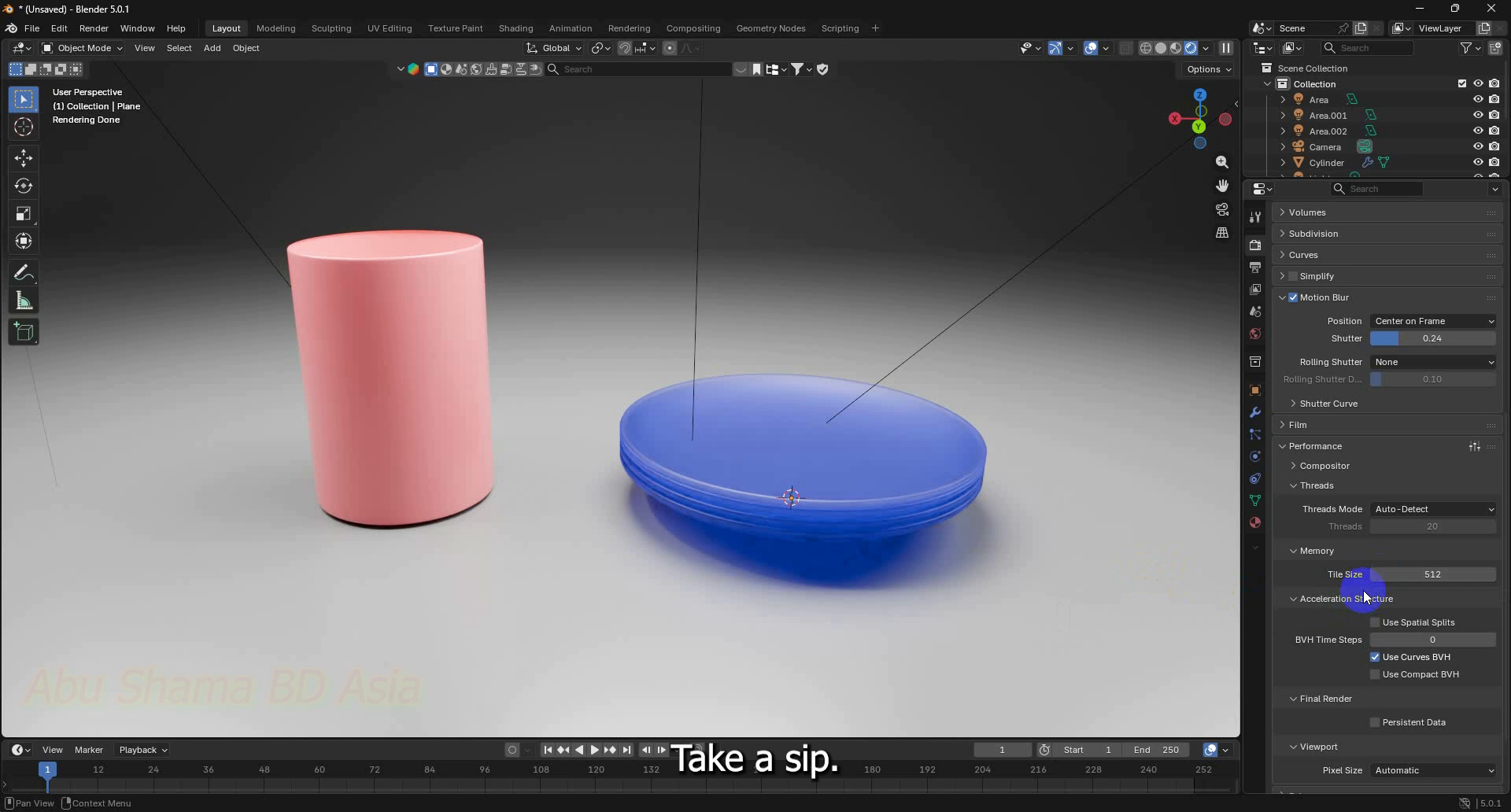
# Set the color management look to Medium High Contrast after trying High Contrast, and lower the exposure to about -1.852
pyautogui.scroll(-3, 1363, 589)
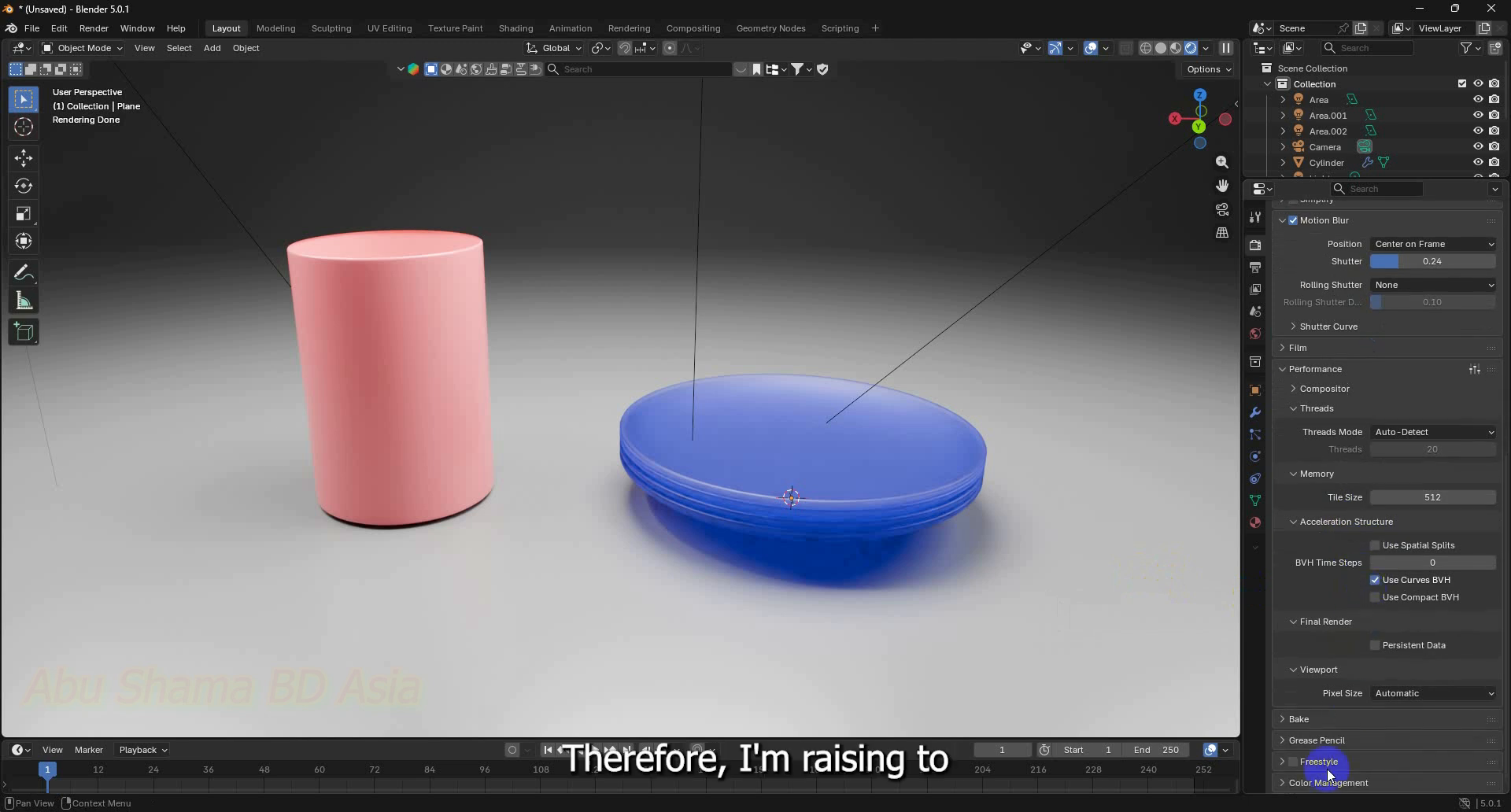
pyautogui.click(1282, 783)
pyautogui.scroll(-7, 1369, 693)
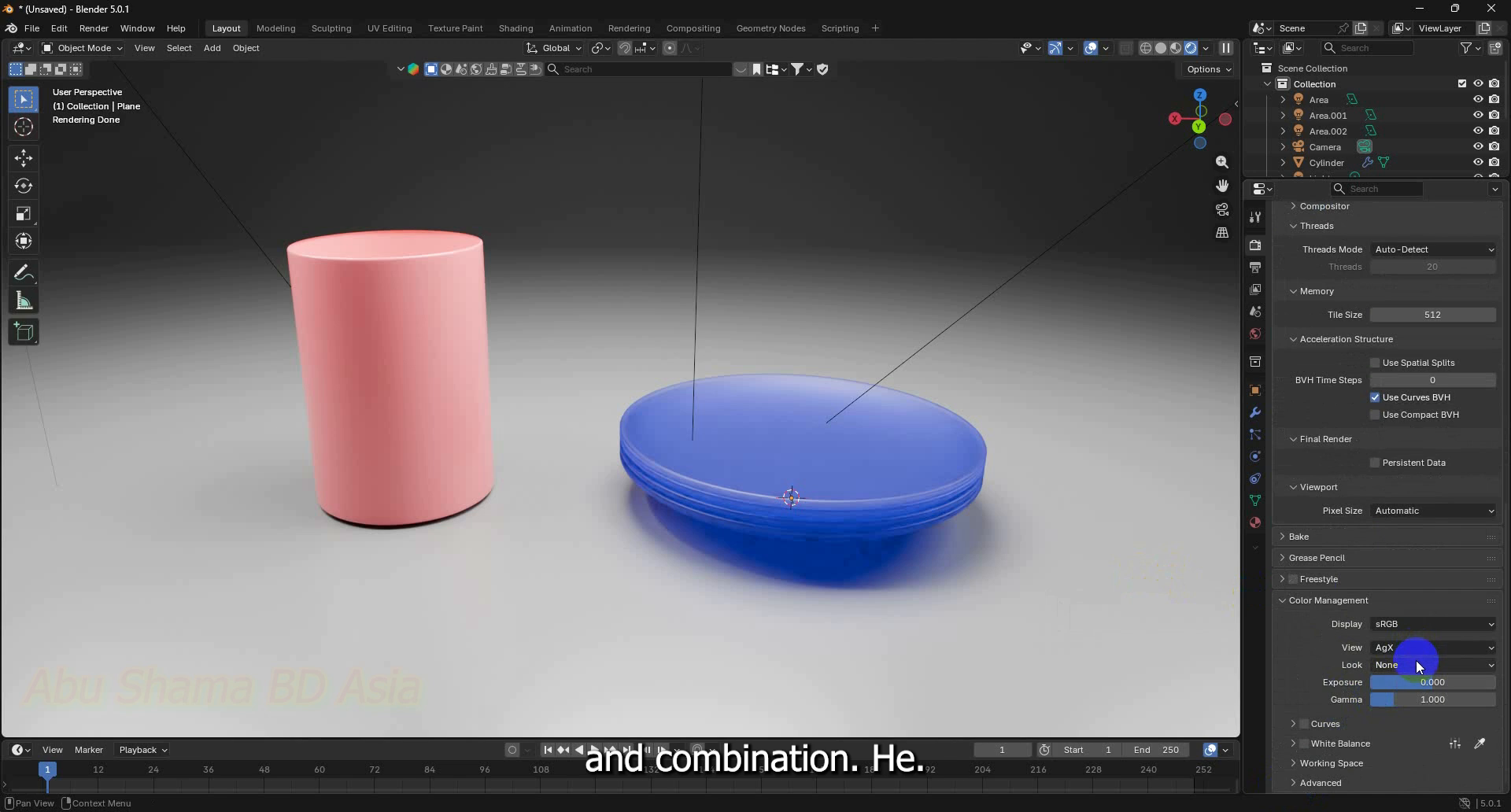
pyautogui.click(1417, 665)
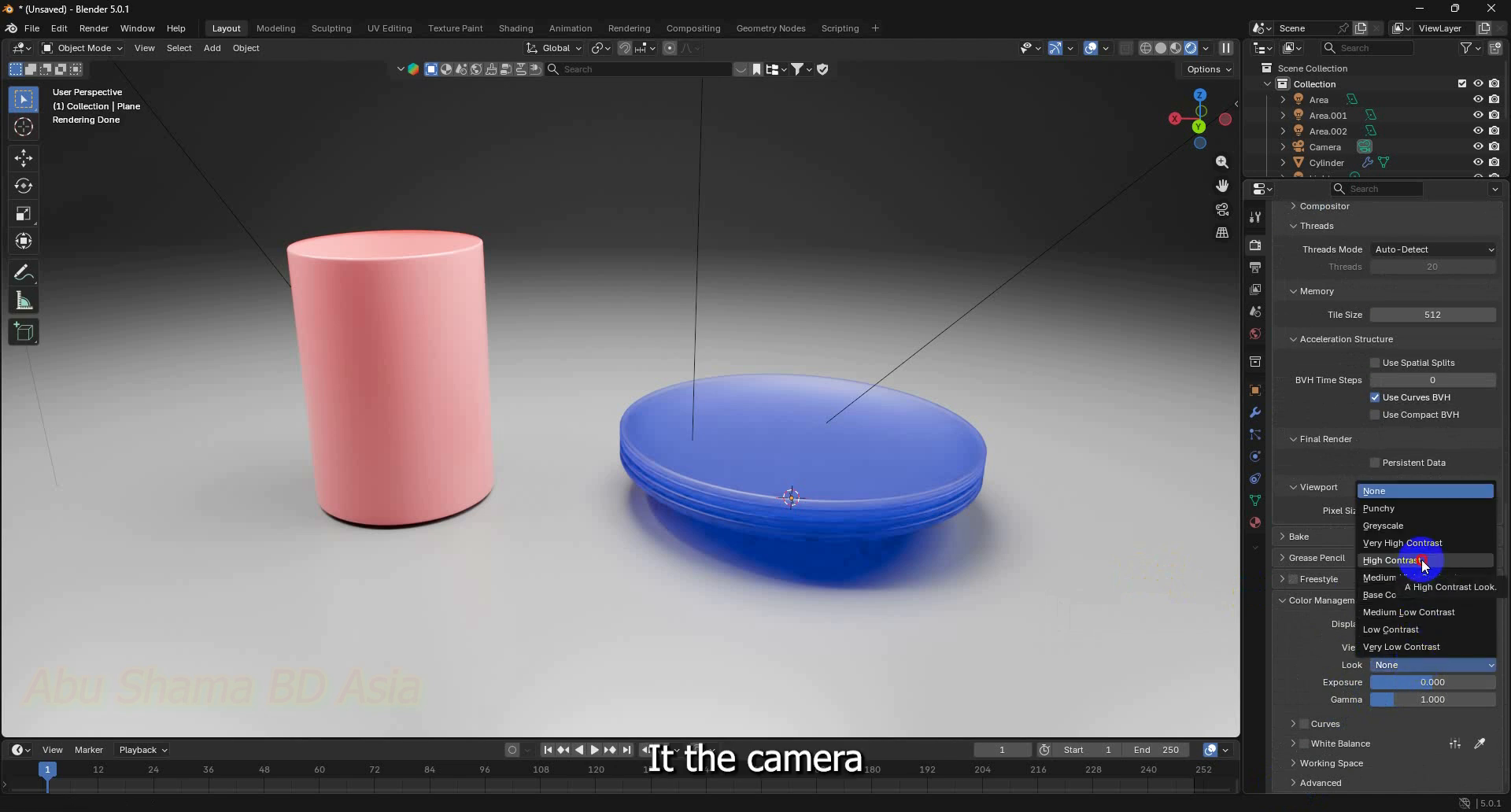
pyautogui.click(1421, 559)
pyautogui.click(1419, 665)
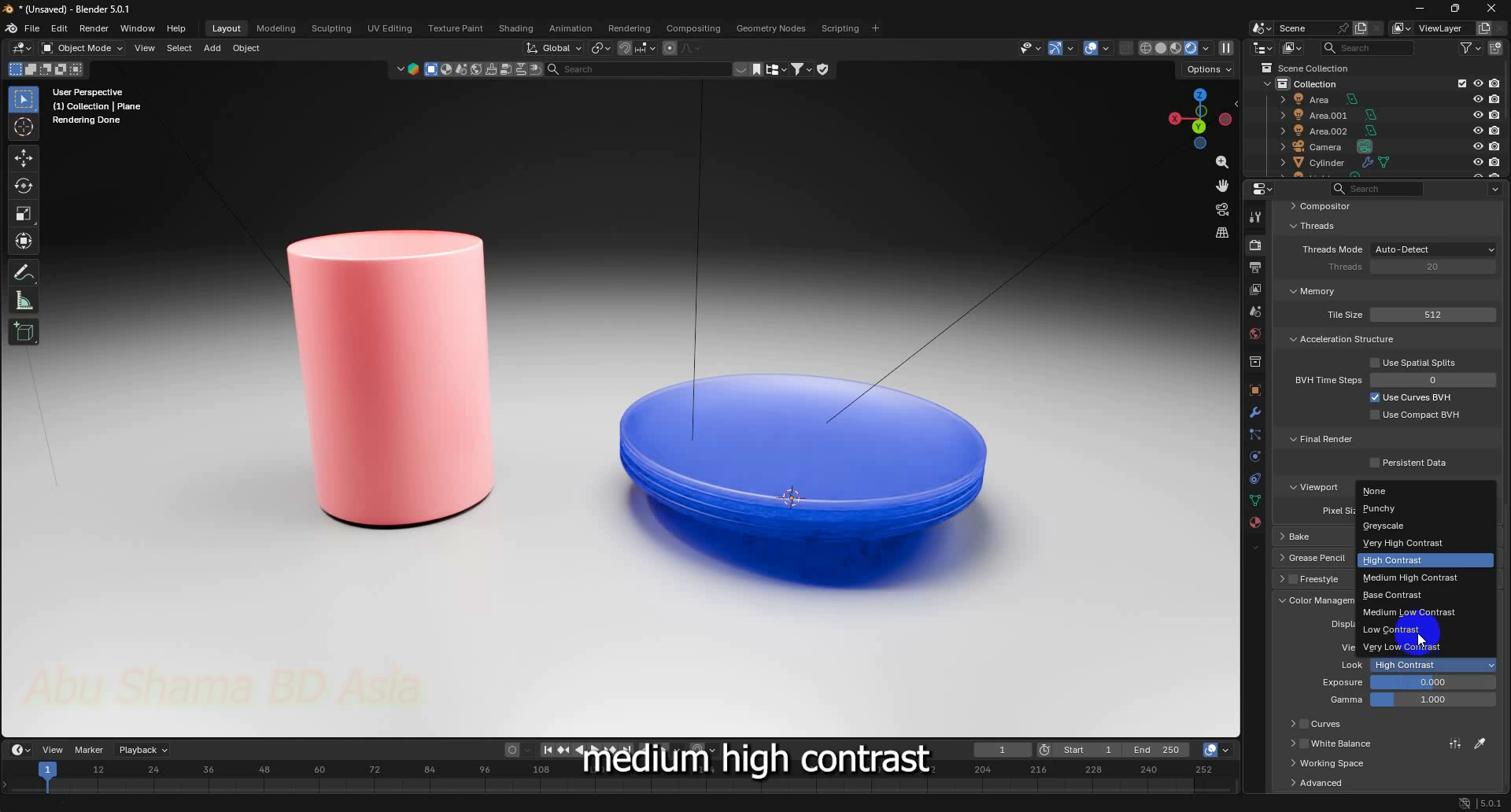
pyautogui.click(1419, 578)
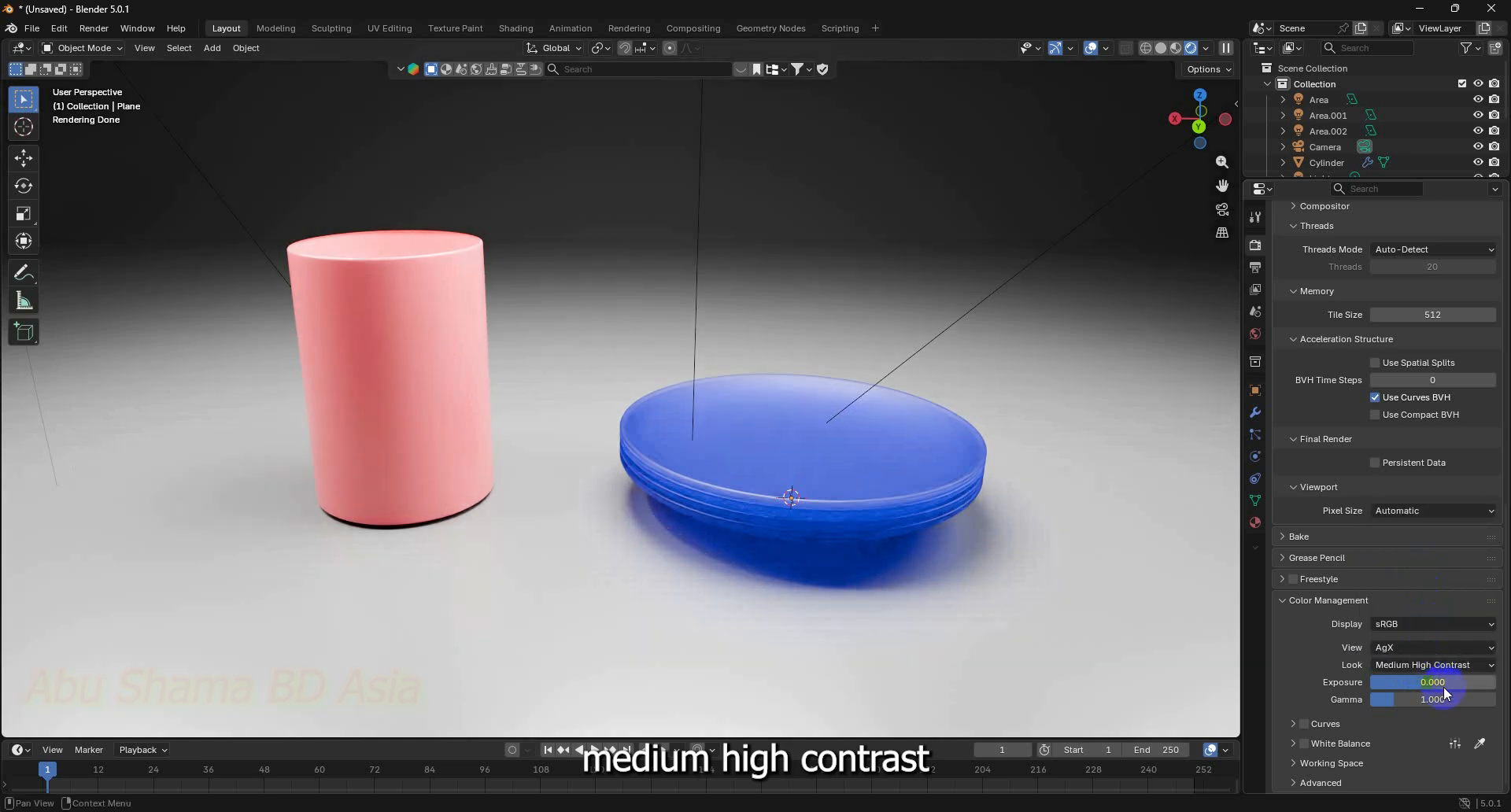
pyautogui.moveTo(1436, 683); pyautogui.dragTo(210, 177)
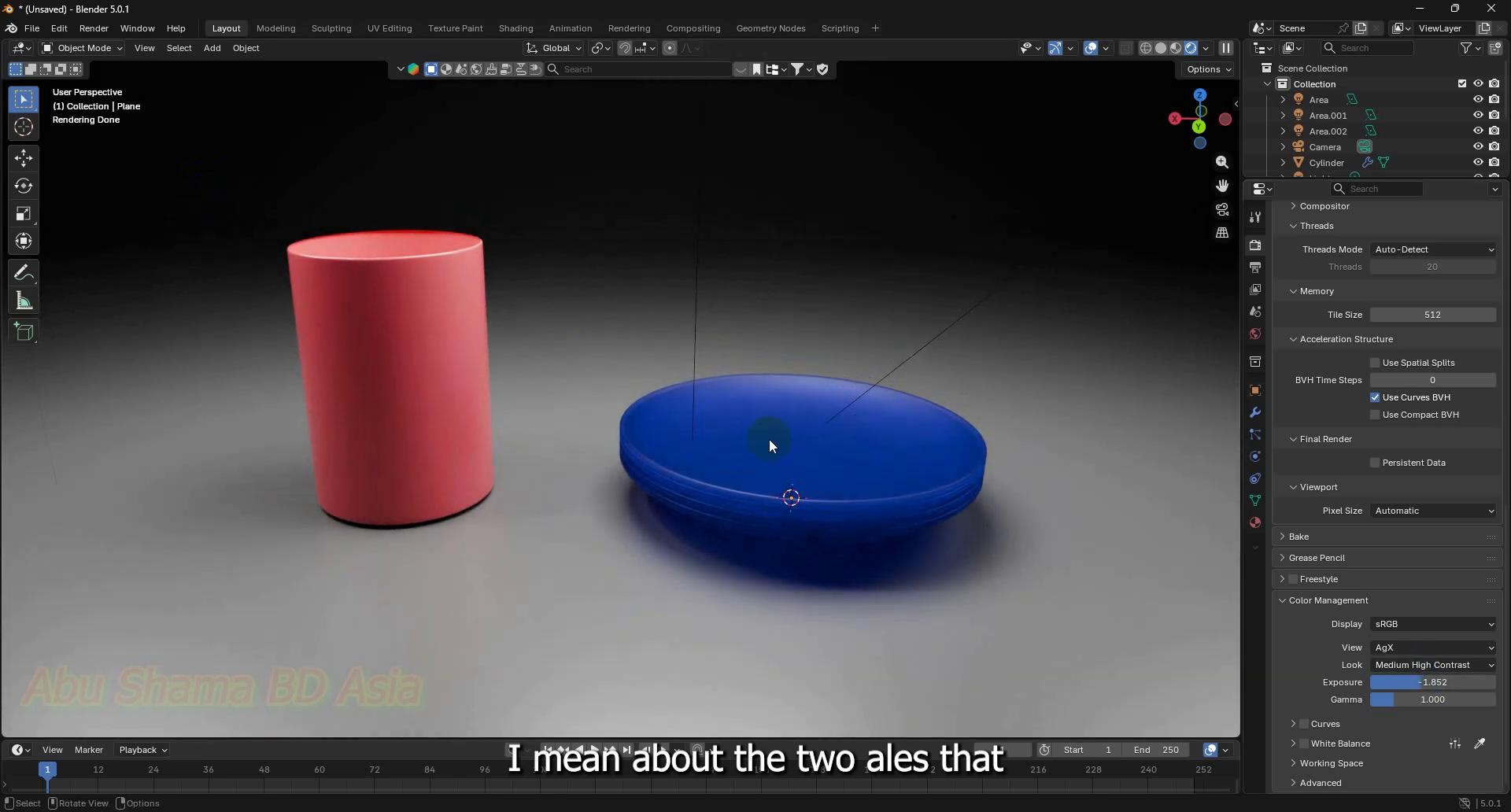
# Switch the viewport to look at the cup and plates through the scene camera
pyautogui.moveTo(807, 445); pyautogui.dragTo(866, 461, button='middle')
pyautogui.scroll(1, 866, 461)
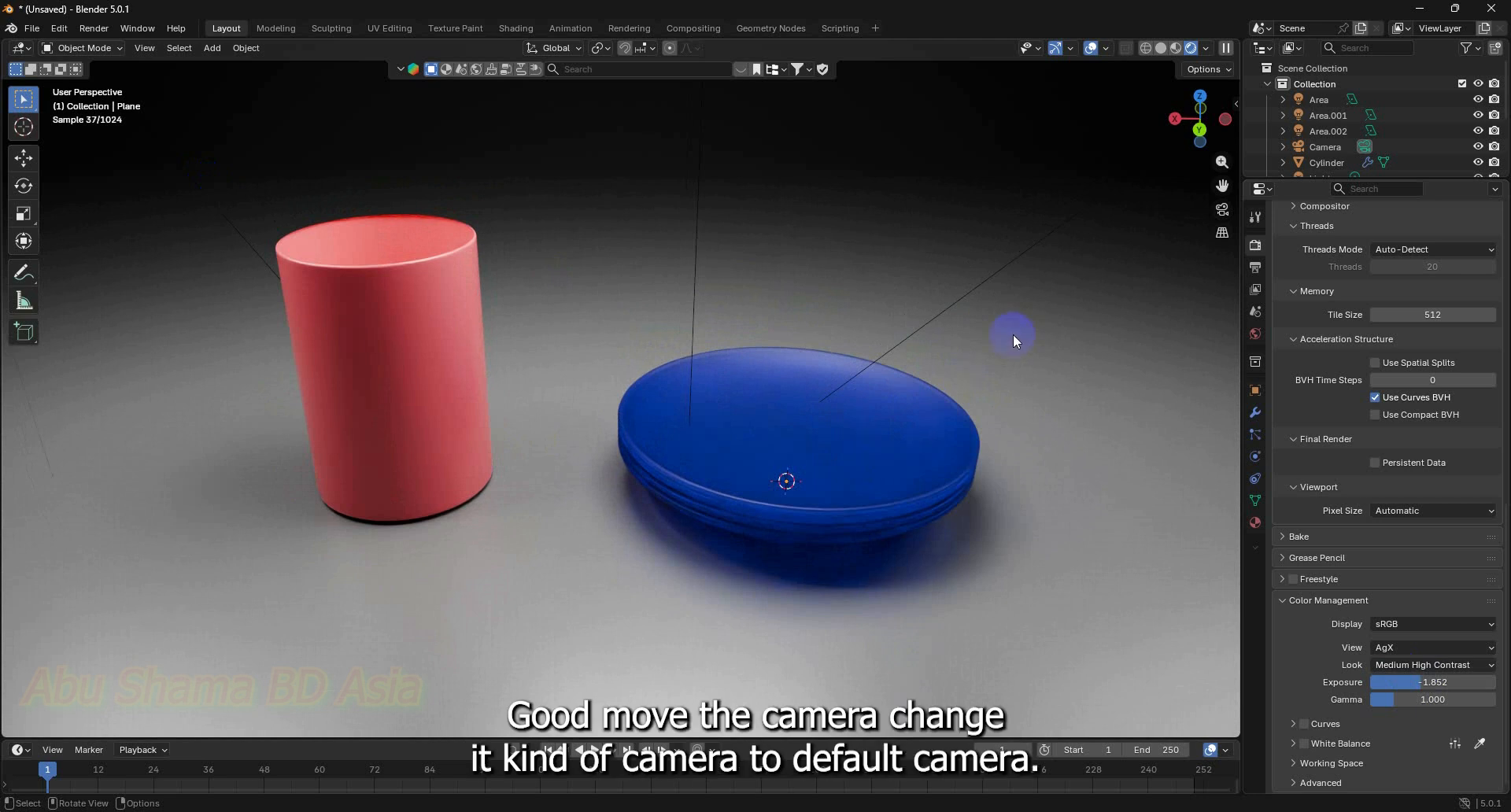
pyautogui.scroll(-3, 1373, 142)
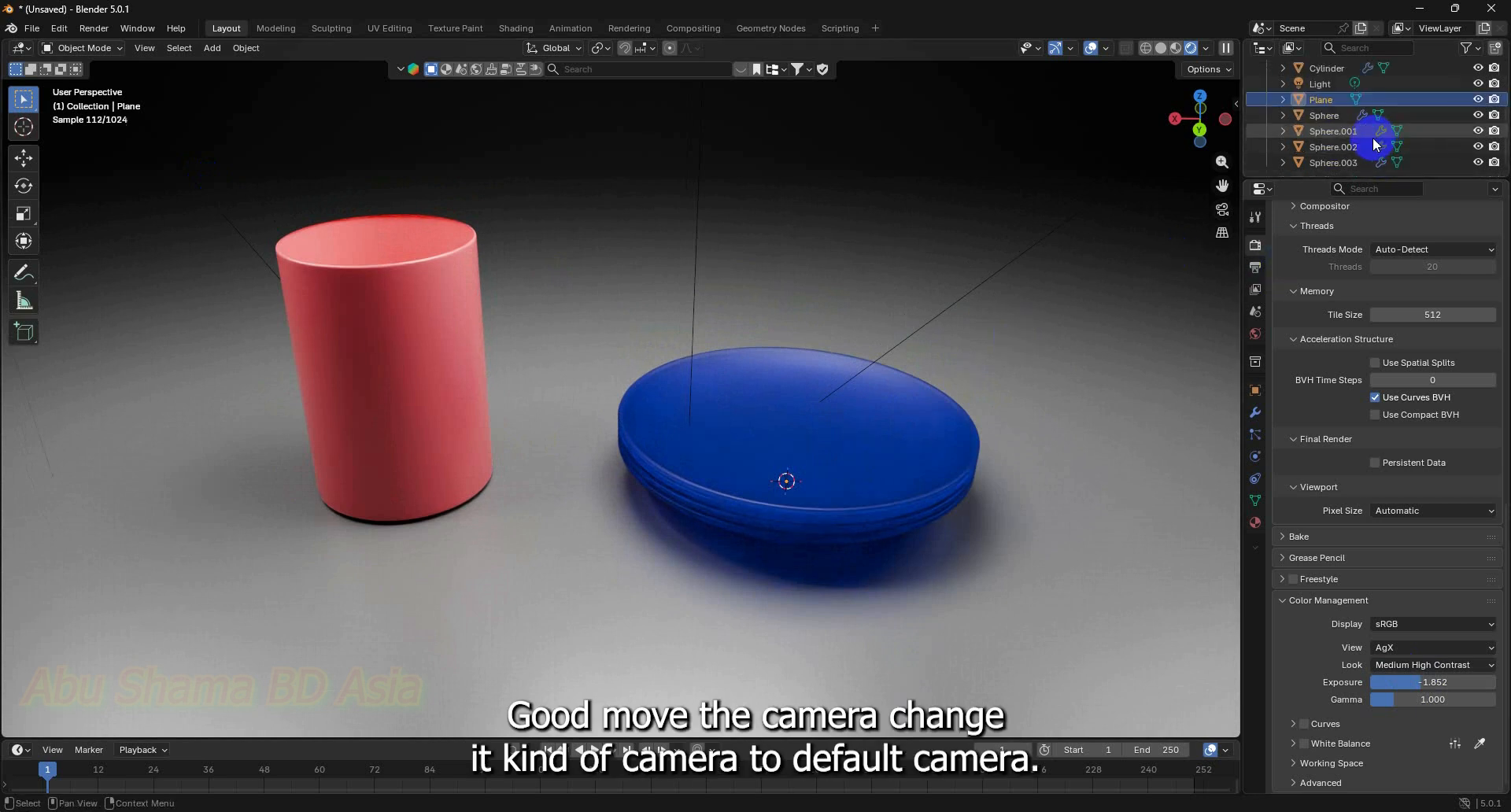
pyautogui.scroll(2, 1340, 94)
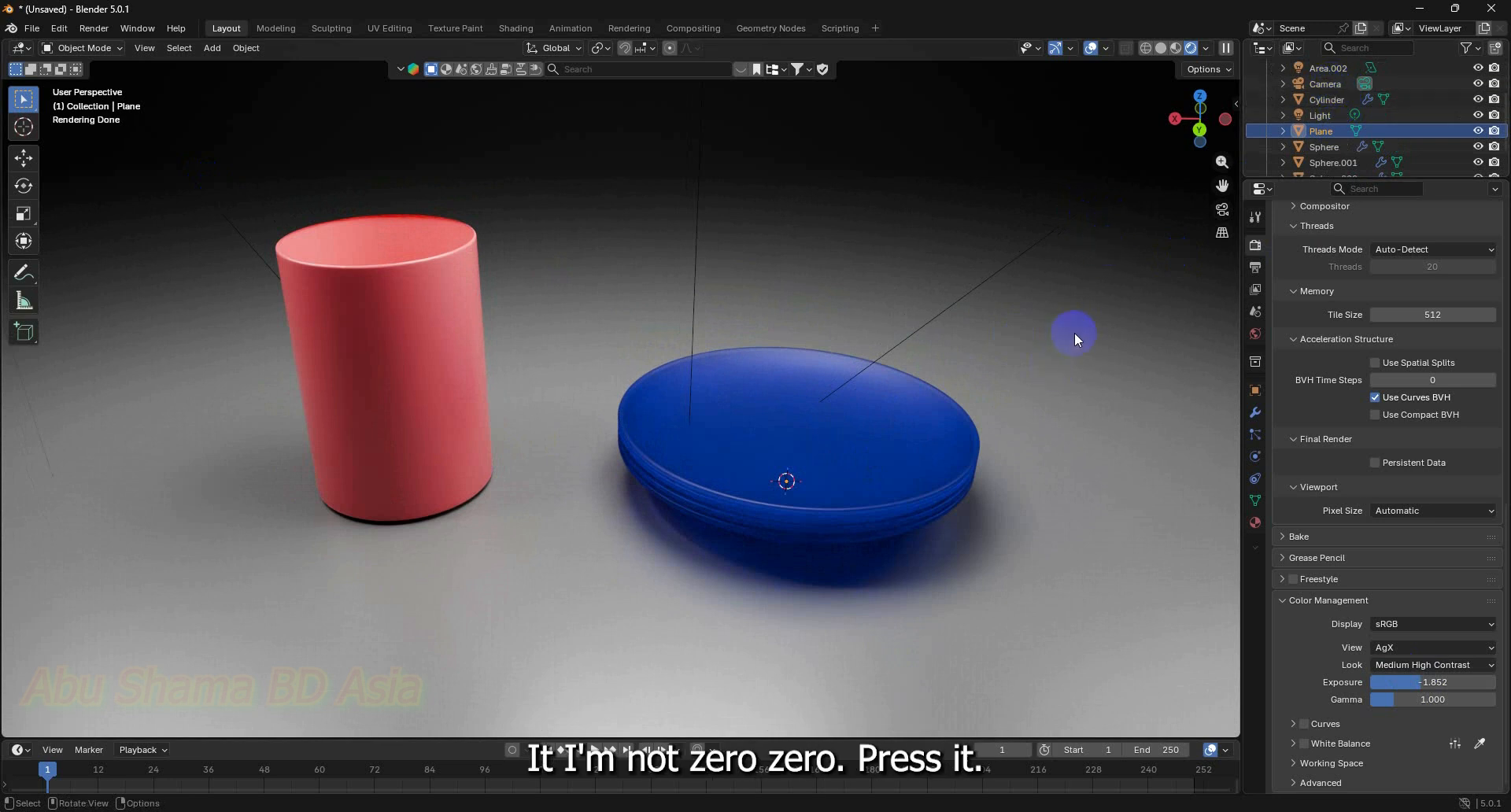
pyautogui.press('KP_0')
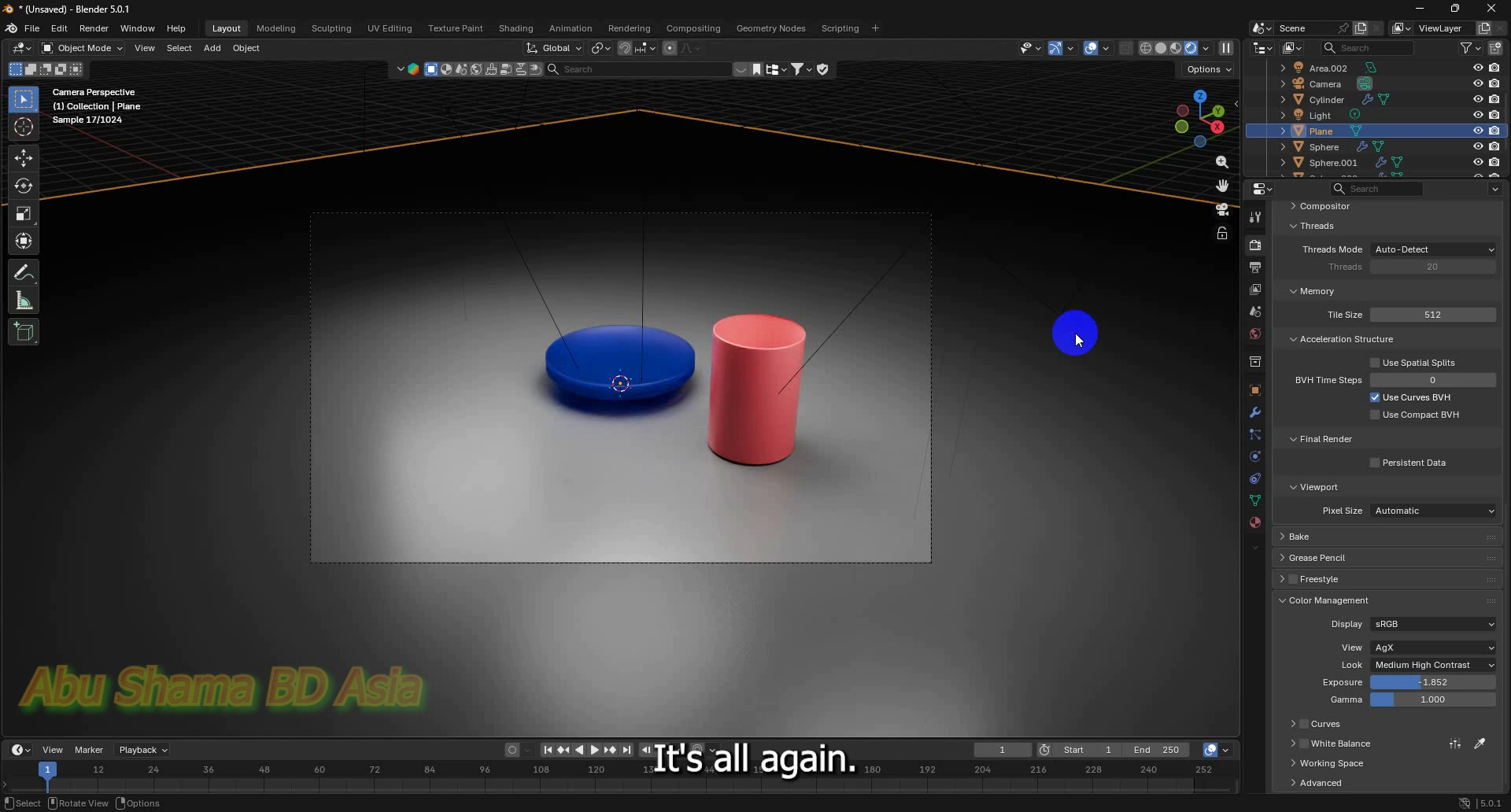
pyautogui.press('KP_0')
pyautogui.press('KP_0')
pyautogui.press('KP_0')
pyautogui.press('KP_0')
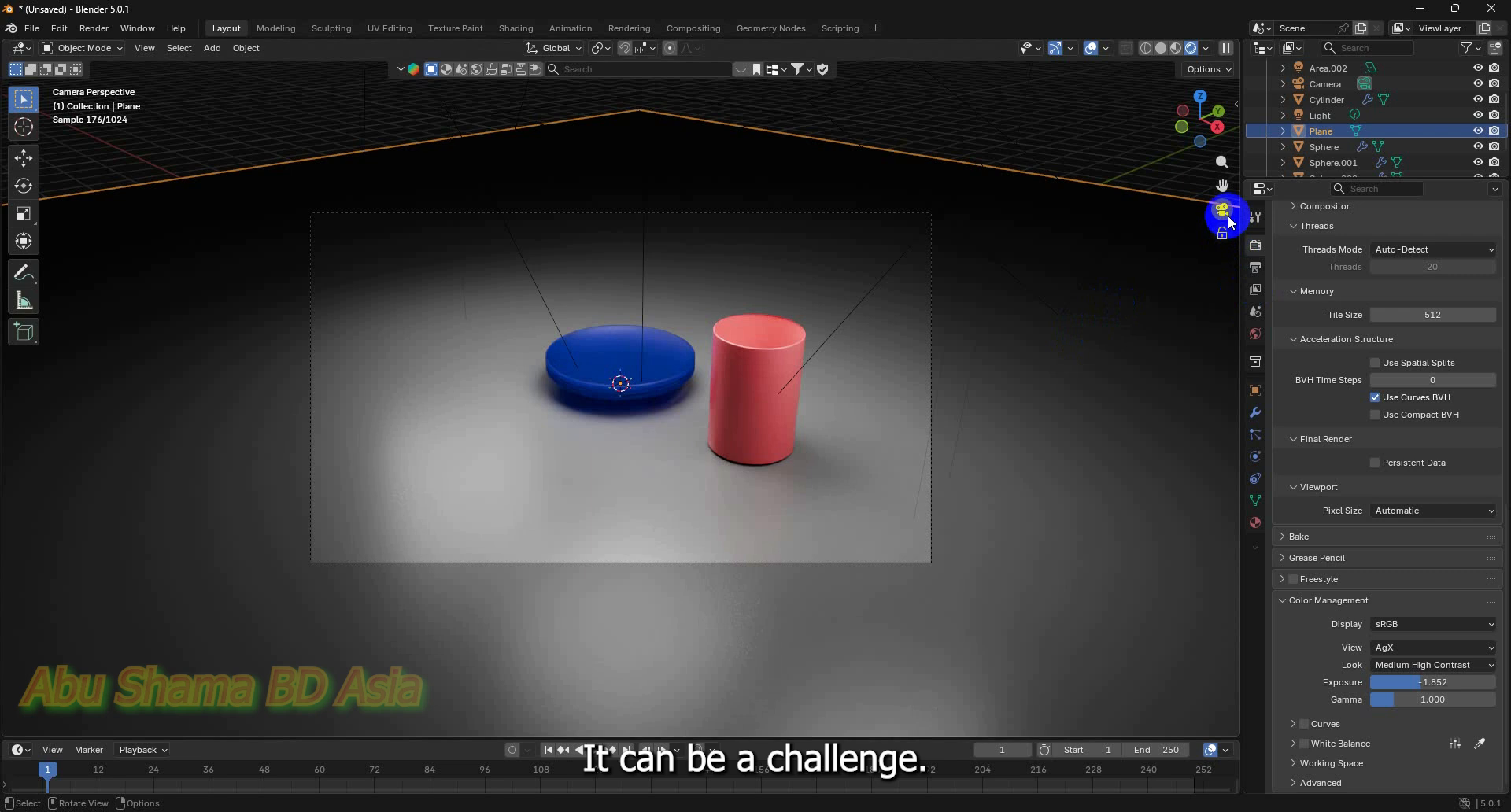
# Lock the camera to the view and reframe it to a wide, raised angle with the cup and plates near the frame's center
pyautogui.click(1235, 108)
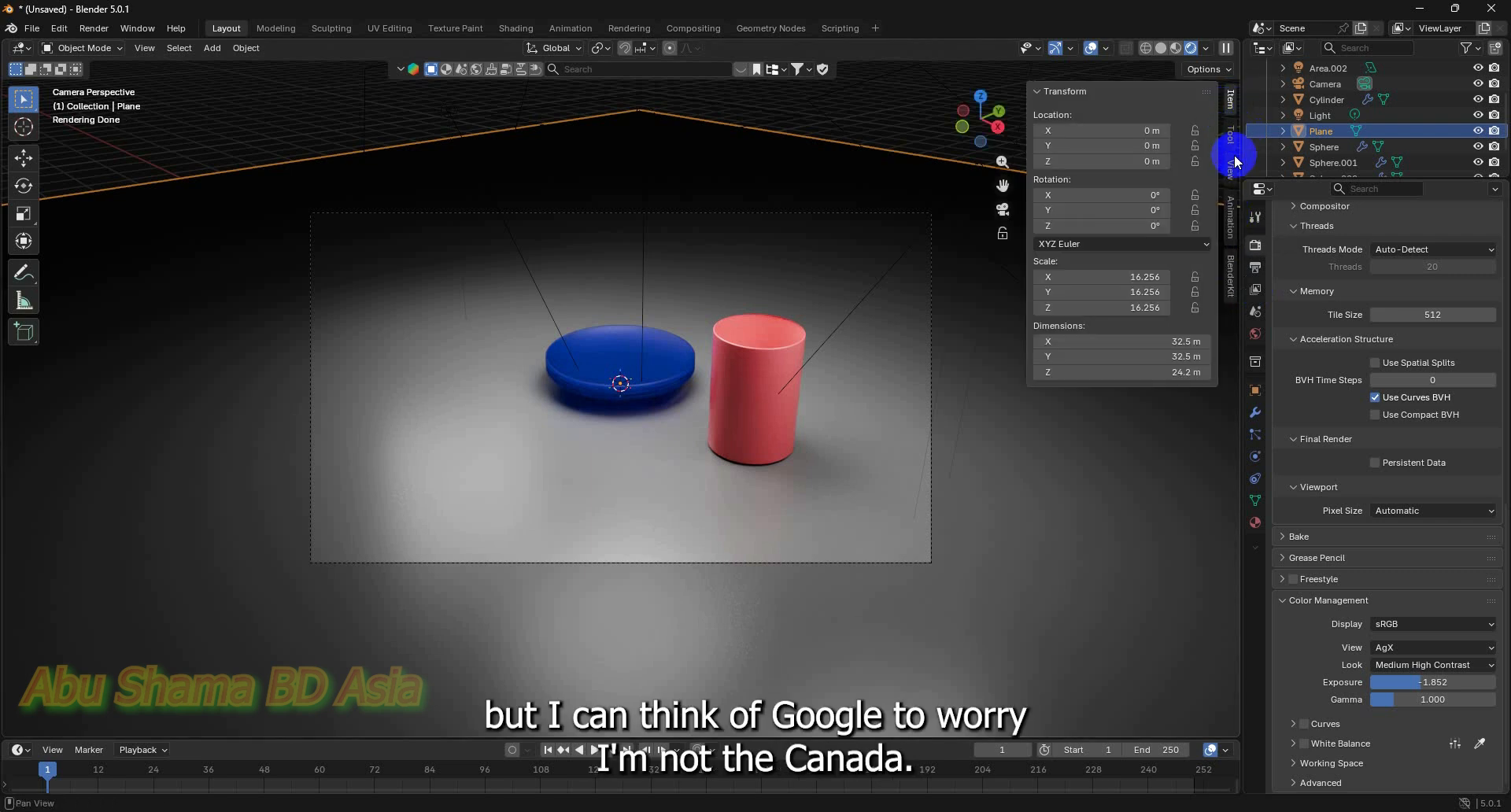
pyautogui.click(1231, 163)
pyautogui.click(1114, 305)
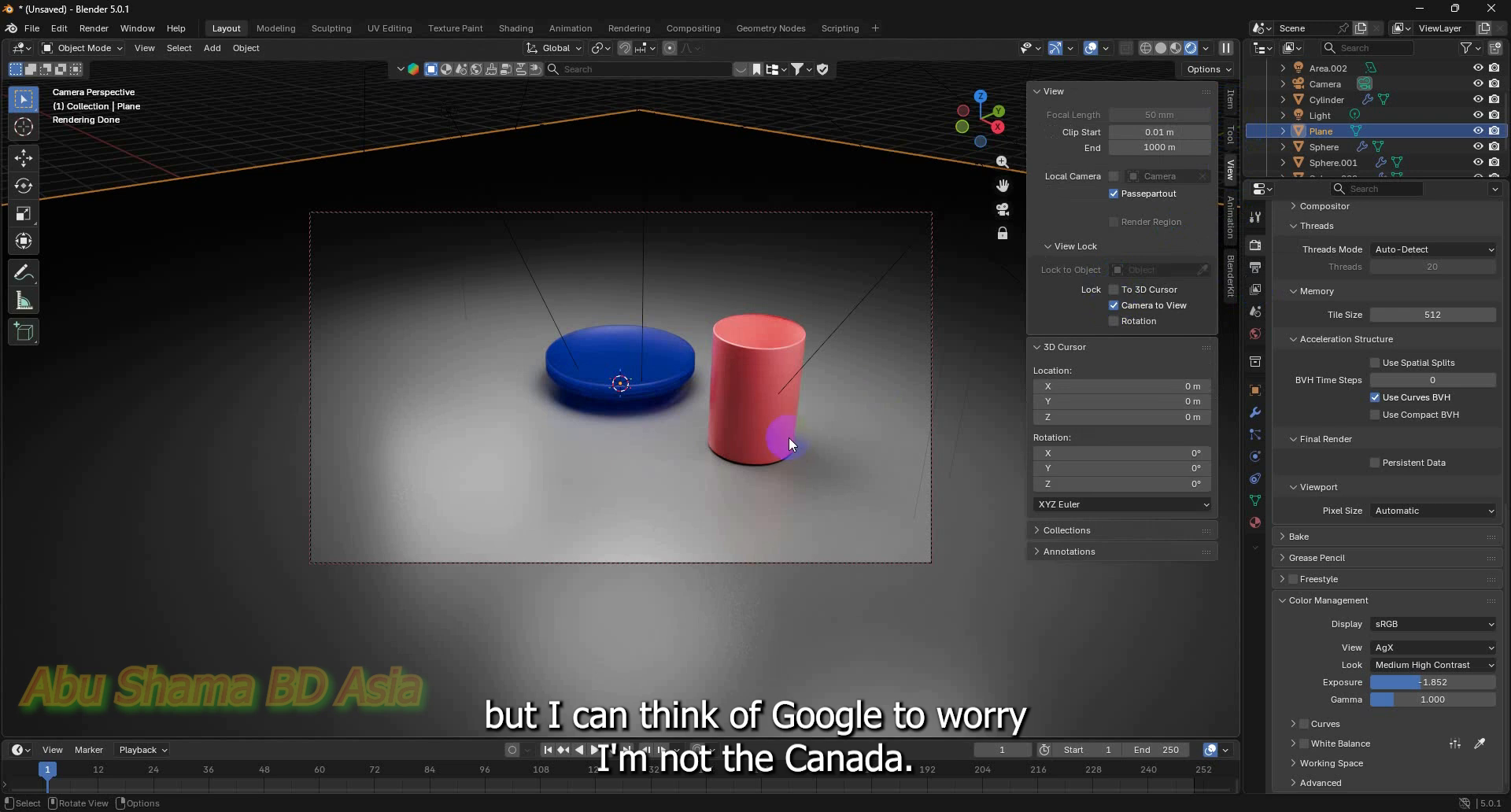
pyautogui.moveTo(793, 432)
pyautogui.mouseDown(button='middle')
pyautogui.moveTo(769, 422)
pyautogui.moveTo(823, 432)
pyautogui.moveTo(787, 405)
pyautogui.moveTo(813, 428)
pyautogui.mouseUp(button='middle')
pyautogui.scroll(2, 838, 434)
pyautogui.scroll(2, 822, 433)
pyautogui.scroll(-2, 819, 429)
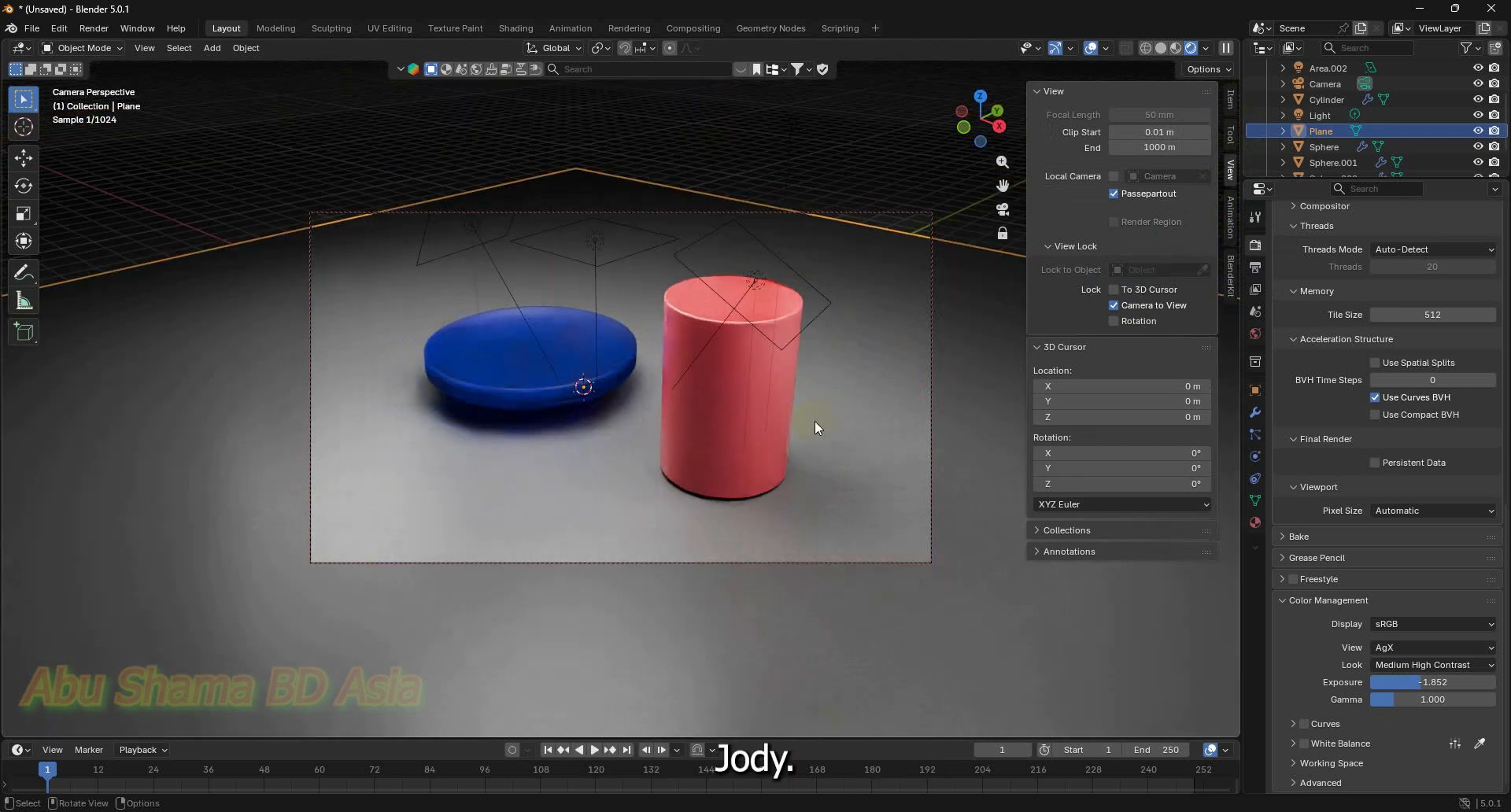
pyautogui.scroll(3, 827, 425)
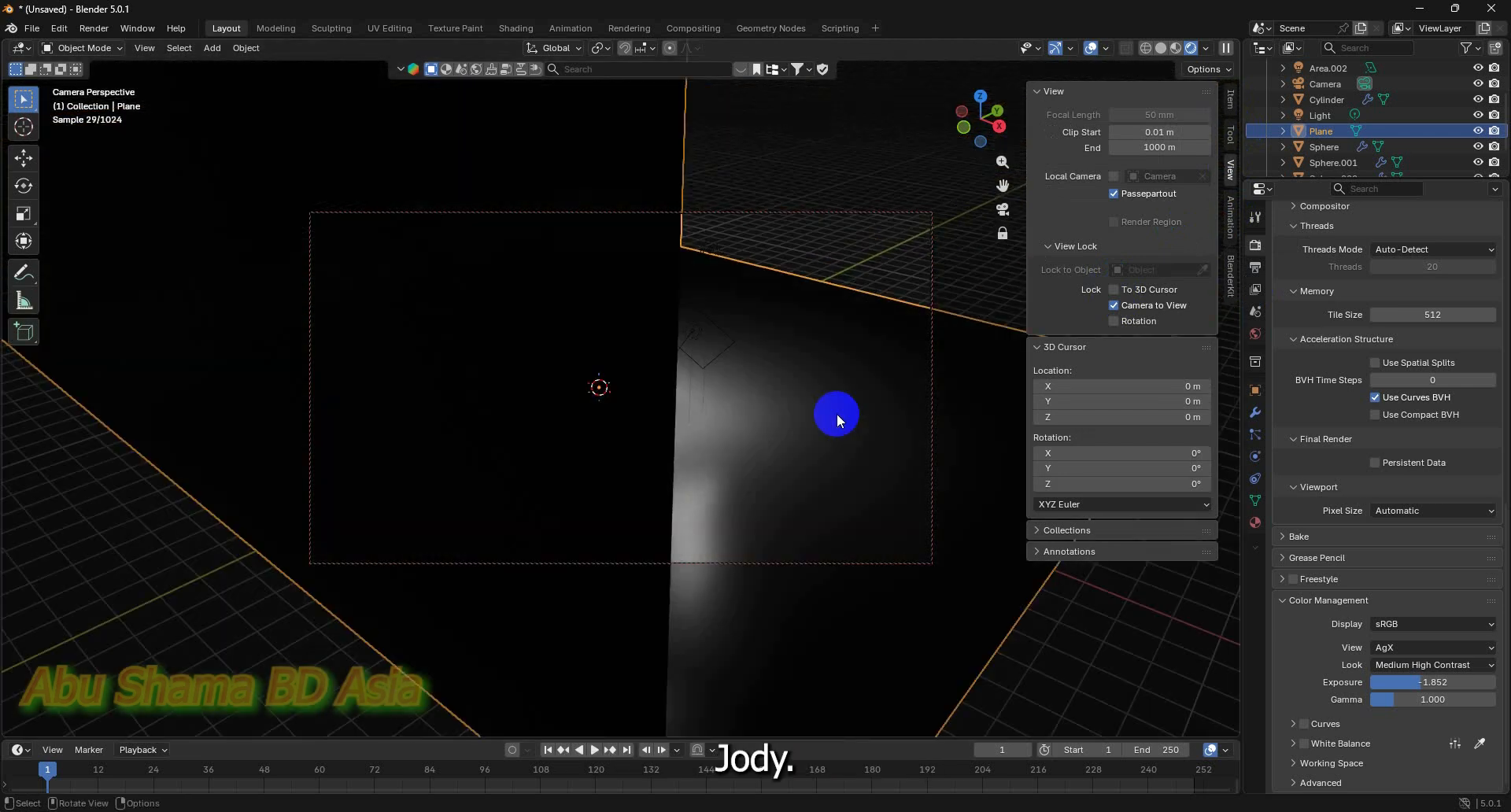
pyautogui.scroll(-3, 711, 428)
pyautogui.moveTo(712, 428)
pyautogui.mouseDown(button='middle')
pyautogui.moveTo(675, 418)
pyautogui.moveTo(701, 441)
pyautogui.mouseUp(button='middle')
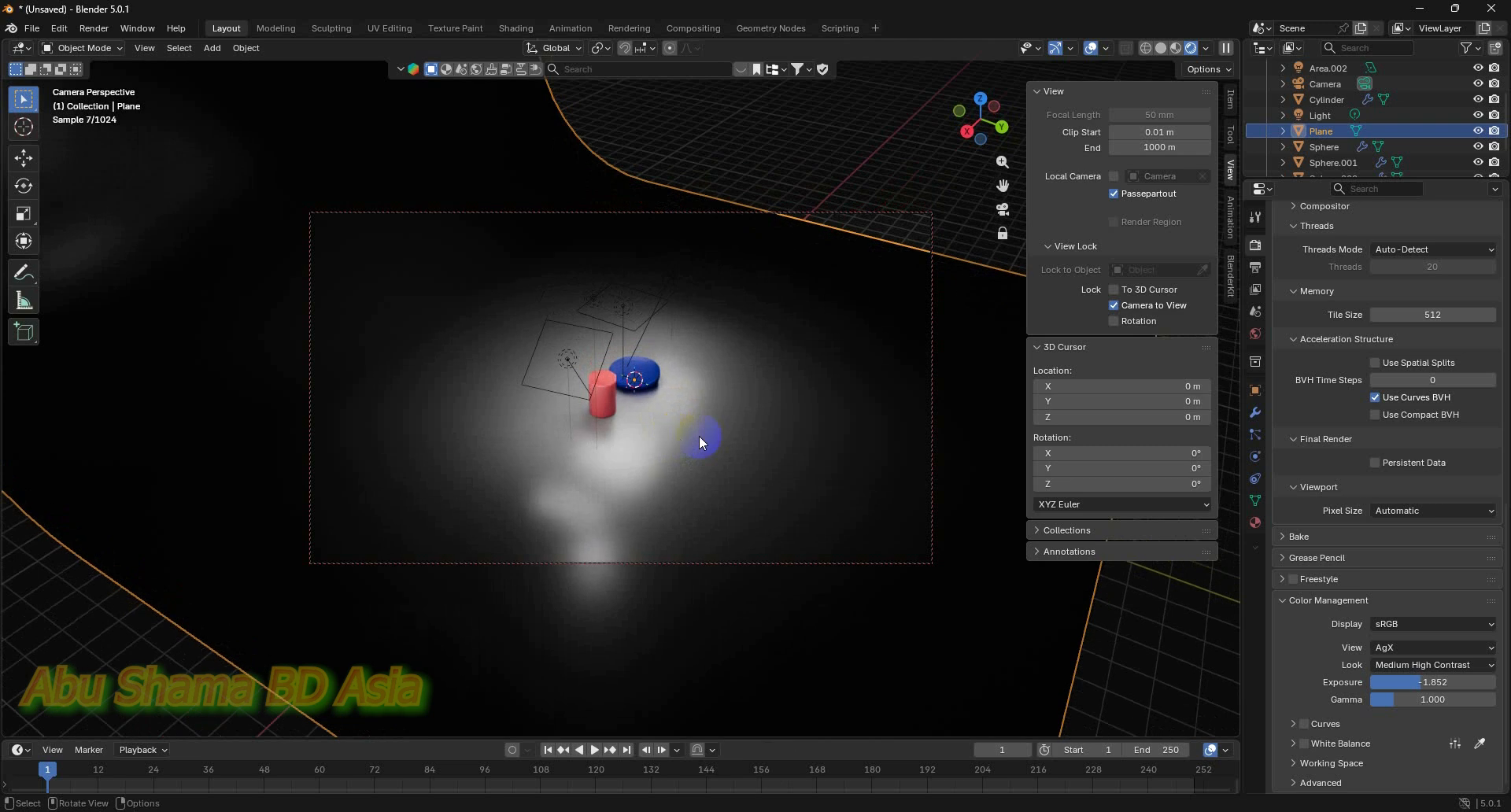
# Unlock the camera from the view, deselect the backdrop plane, hide the sidebar, and fit the camera frame to the viewport
pyautogui.click(1114, 304)
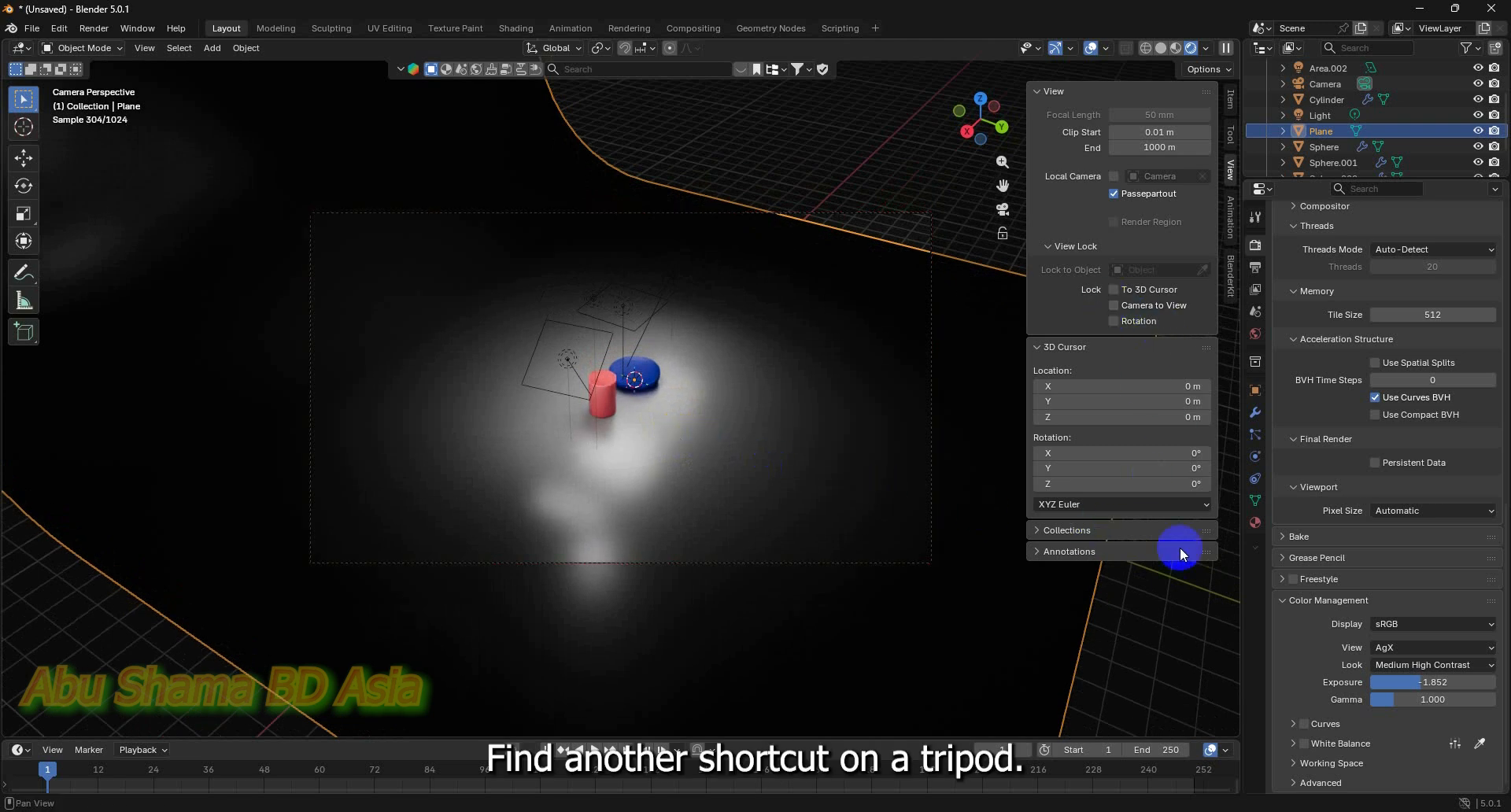
pyautogui.click(1172, 626)
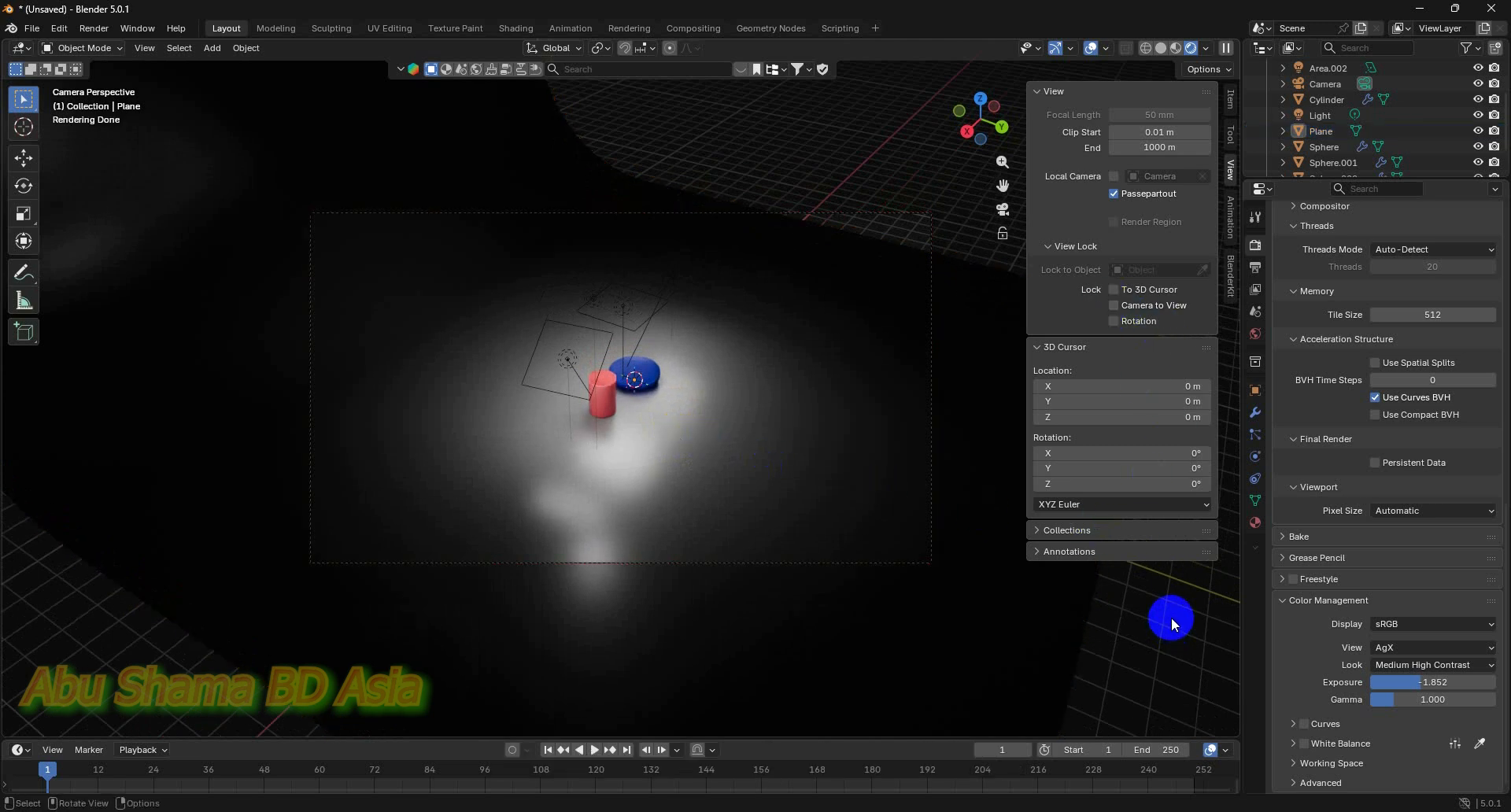
pyautogui.press('n')
pyautogui.press('Home')
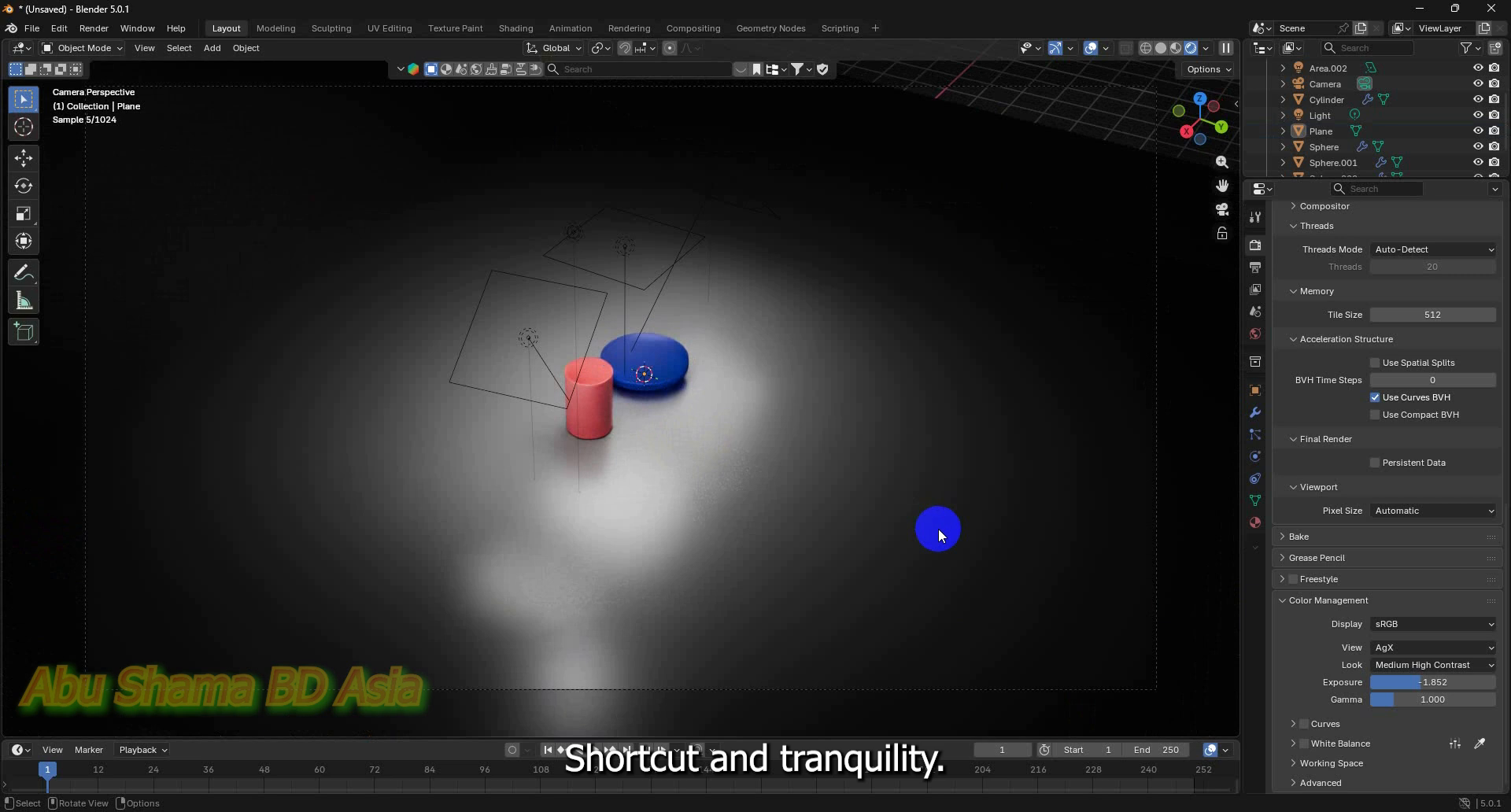
# Align the scene camera to a close, raised view of the cup and stacked plates, replacing the wide framing
pyautogui.scroll(-5, 943, 533)
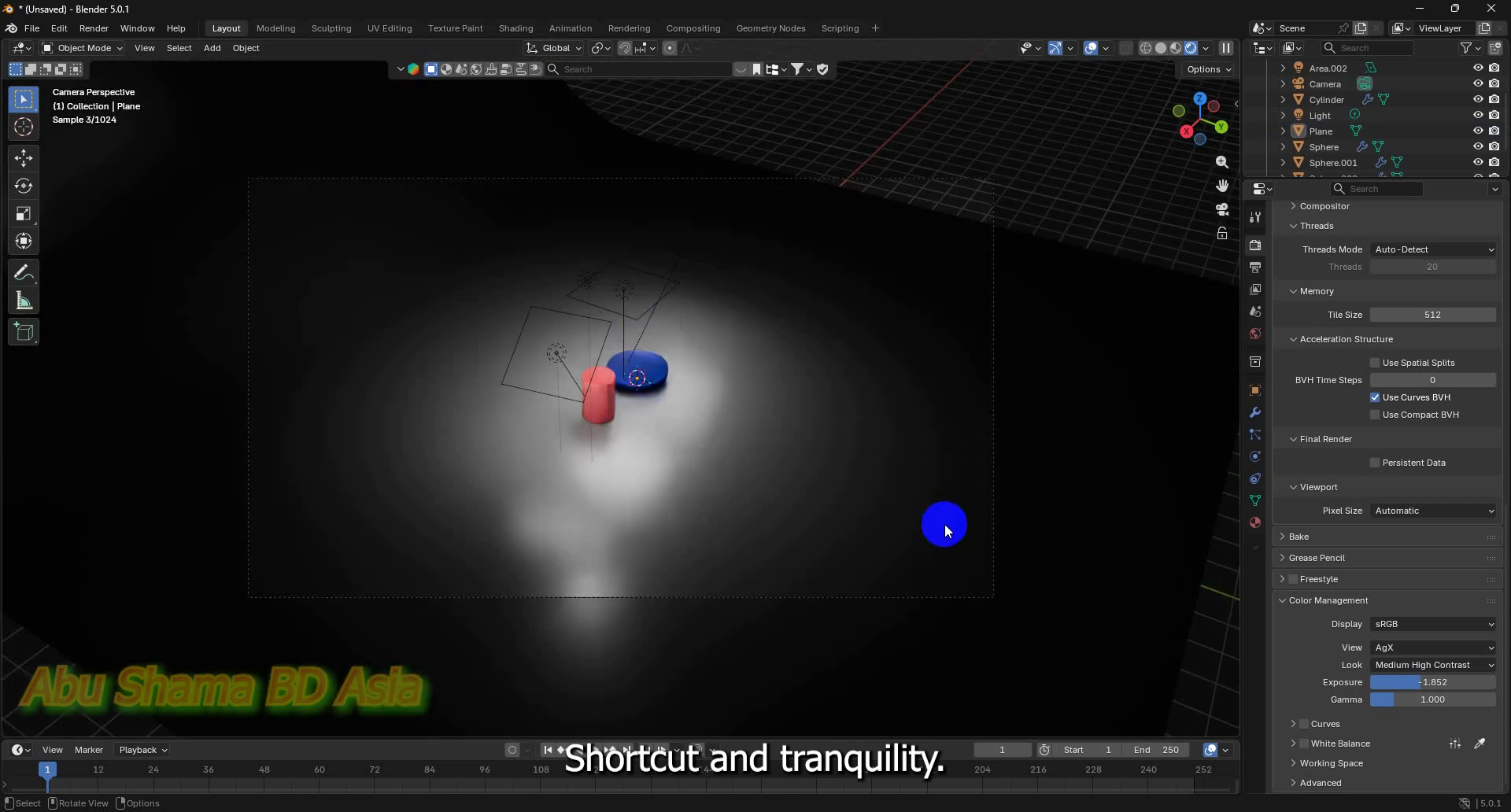
pyautogui.scroll(4, 946, 519)
pyautogui.moveTo(943, 520); pyautogui.dragTo(839, 470, button='middle')
pyautogui.scroll(6, 866, 461)
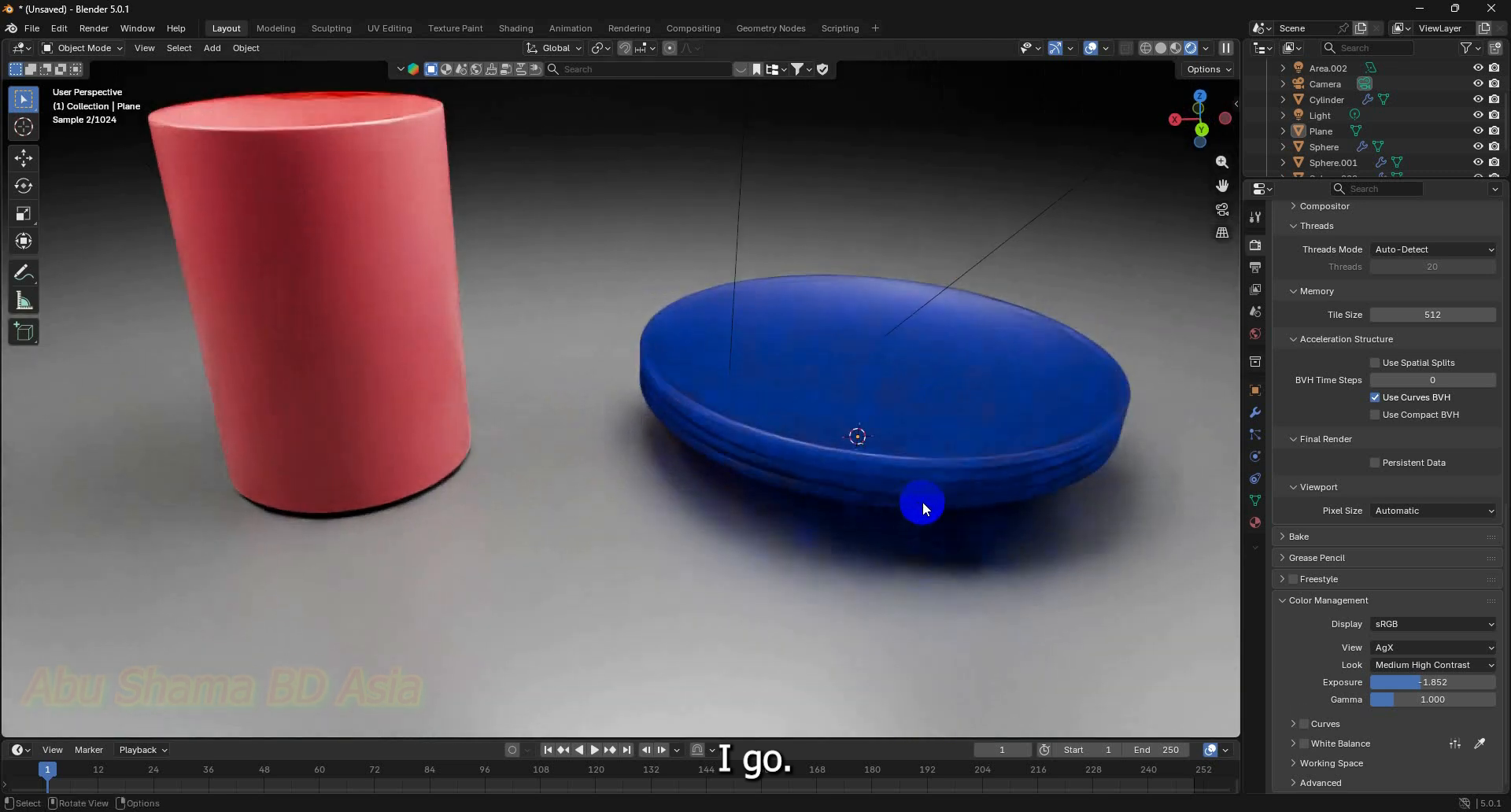
pyautogui.scroll(-3, 923, 503)
pyautogui.moveTo(921, 503)
pyautogui.mouseDown(button='middle')
pyautogui.moveTo(940, 525)
pyautogui.moveTo(918, 493)
pyautogui.mouseUp(button='middle')
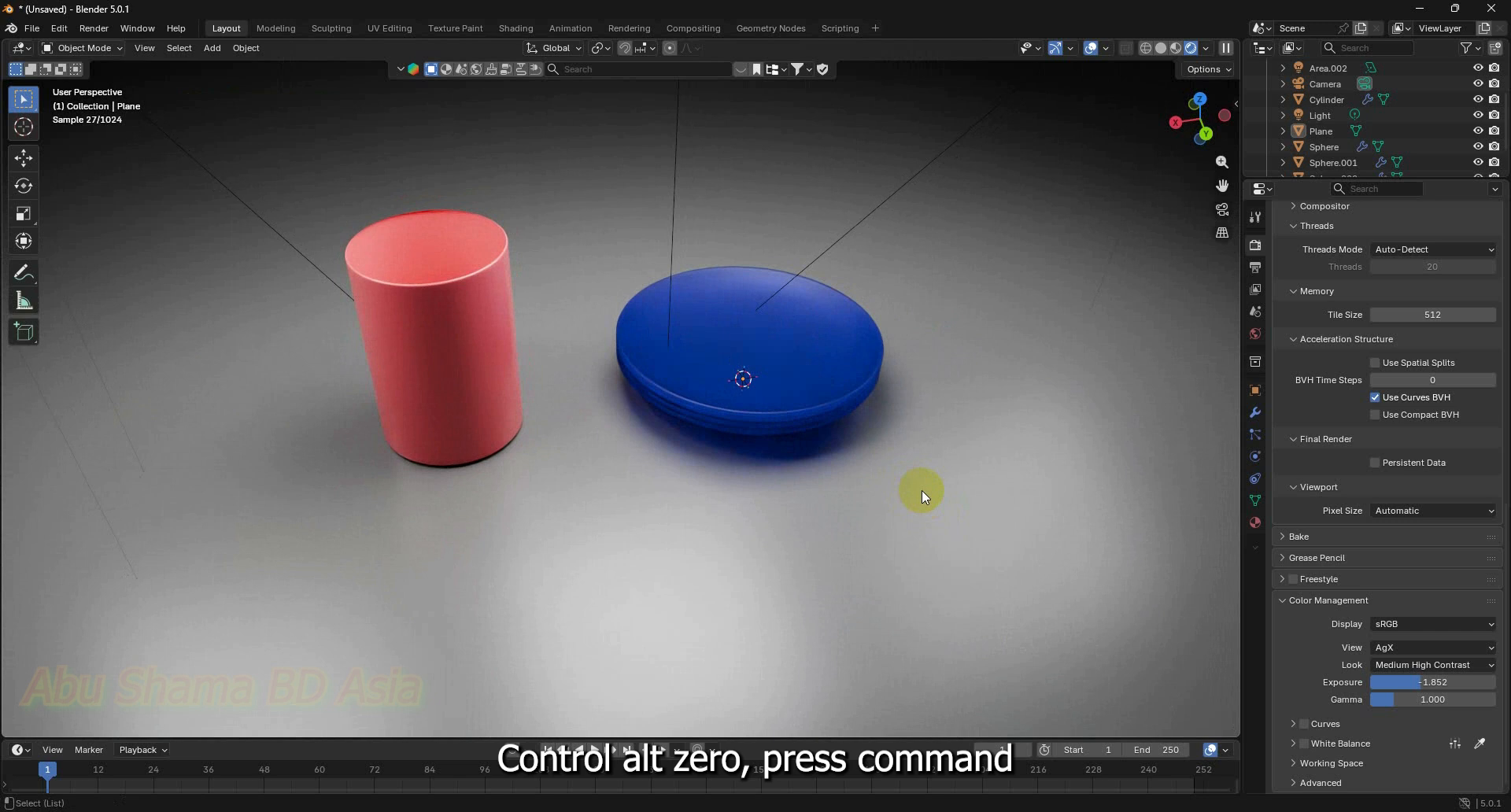
pyautogui.press('ctrl+alt+KP_0')
pyautogui.scroll(-3, 969, 429)
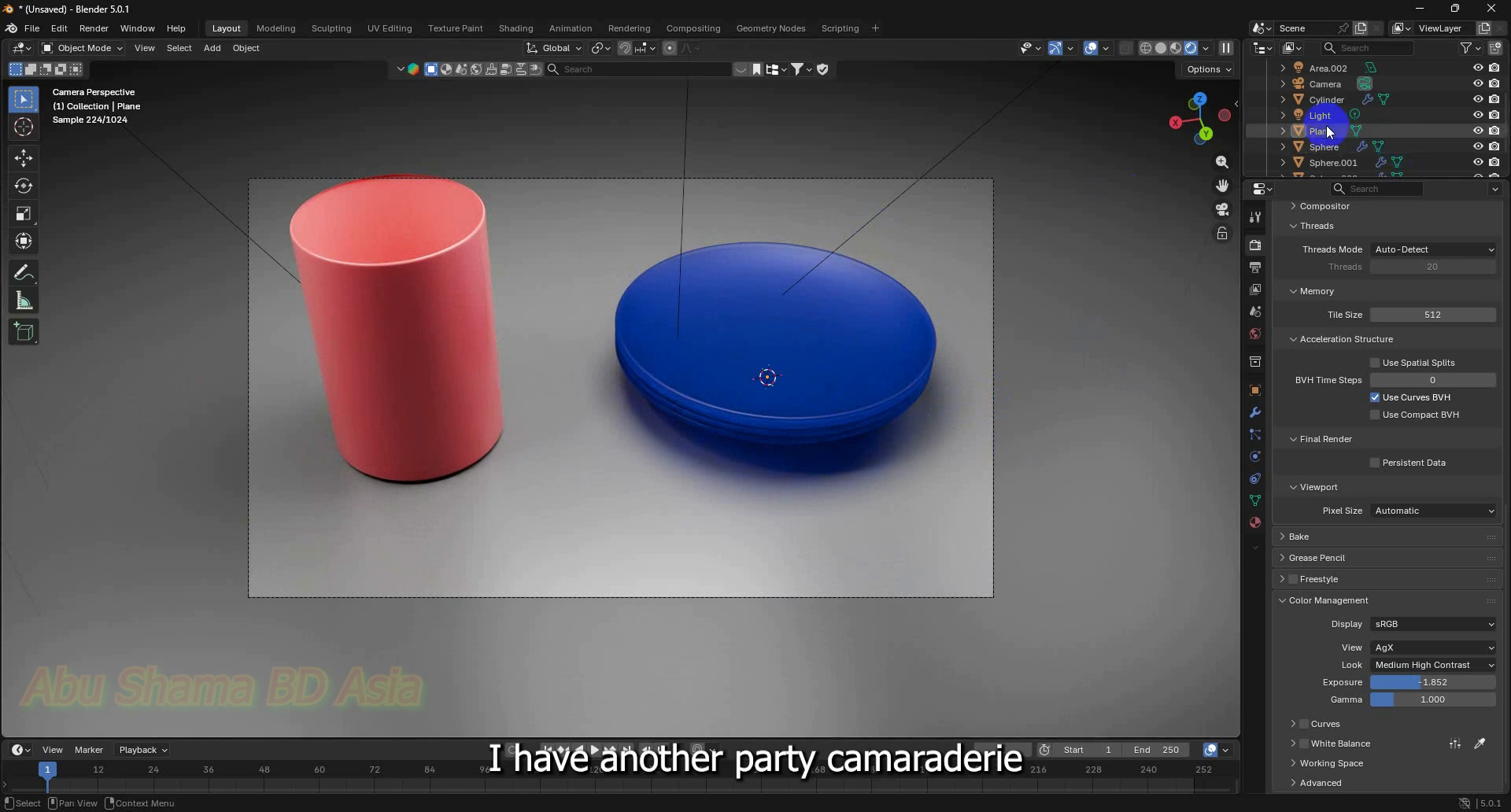
# Move the camera about 0.23 m so the whole cup and plates fit inside its frame, and select the backdrop plane
pyautogui.click(1333, 85)
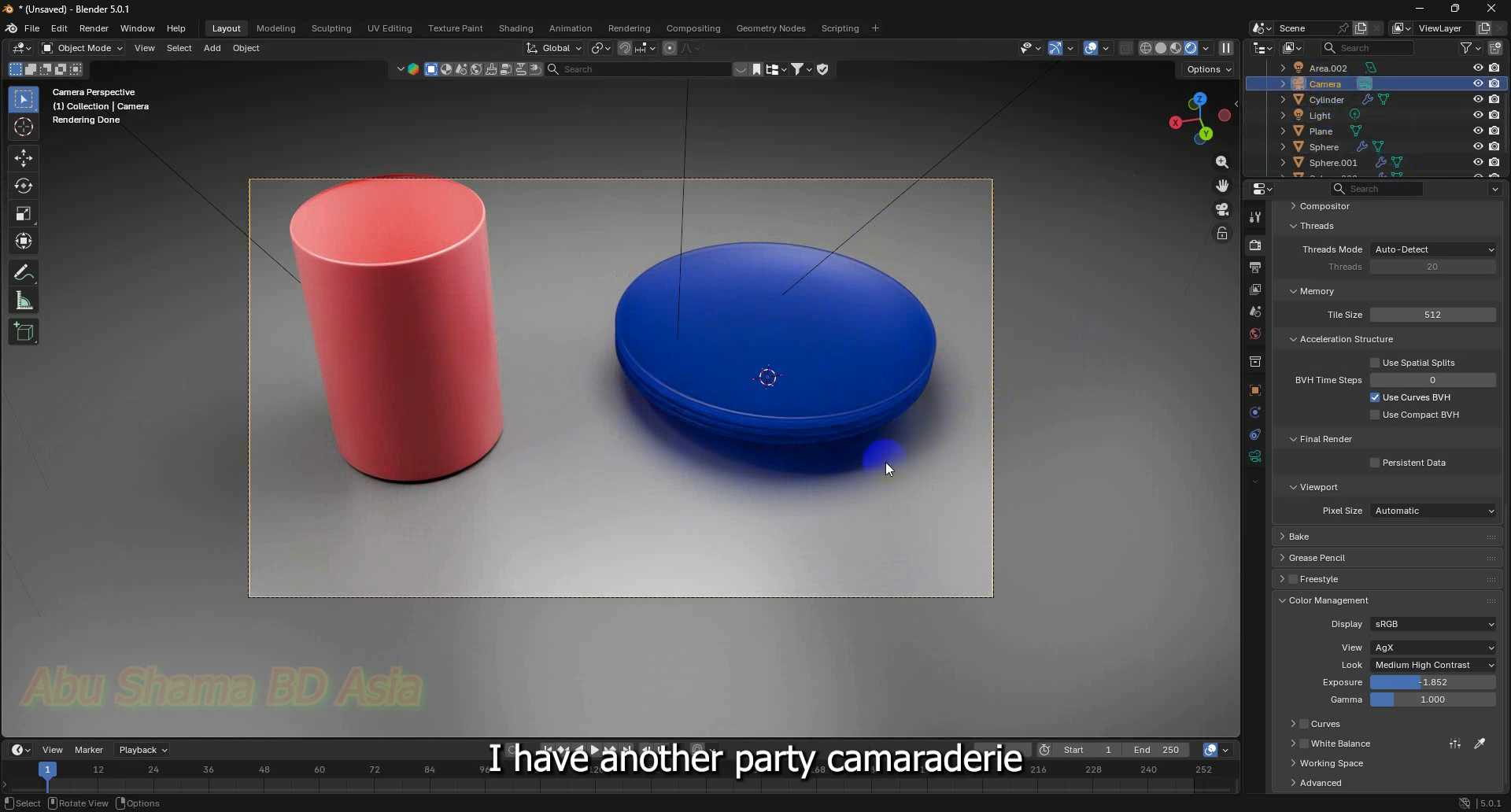
pyautogui.press('g')
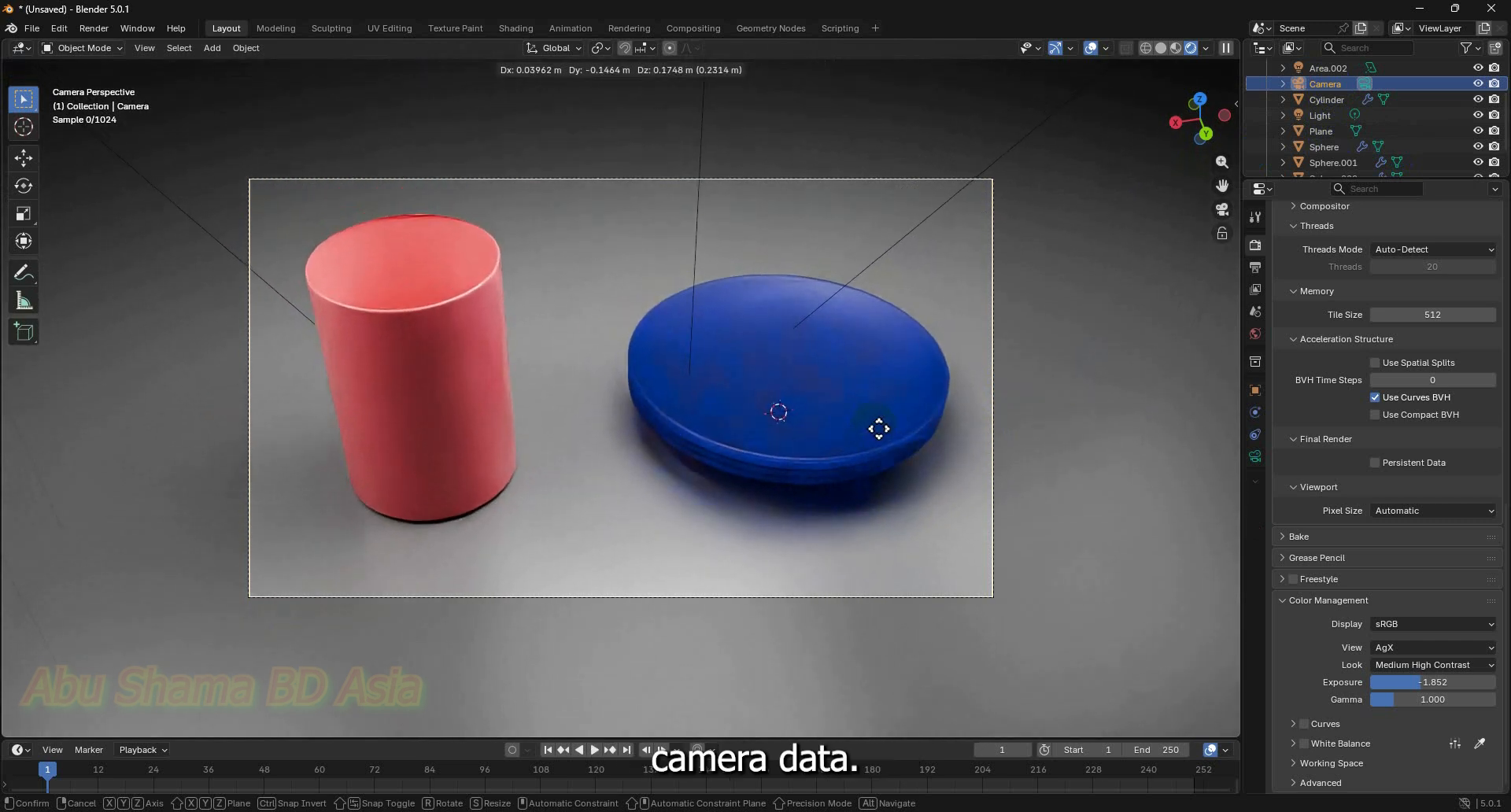
pyautogui.click(877, 431)
pyautogui.click(1066, 411)
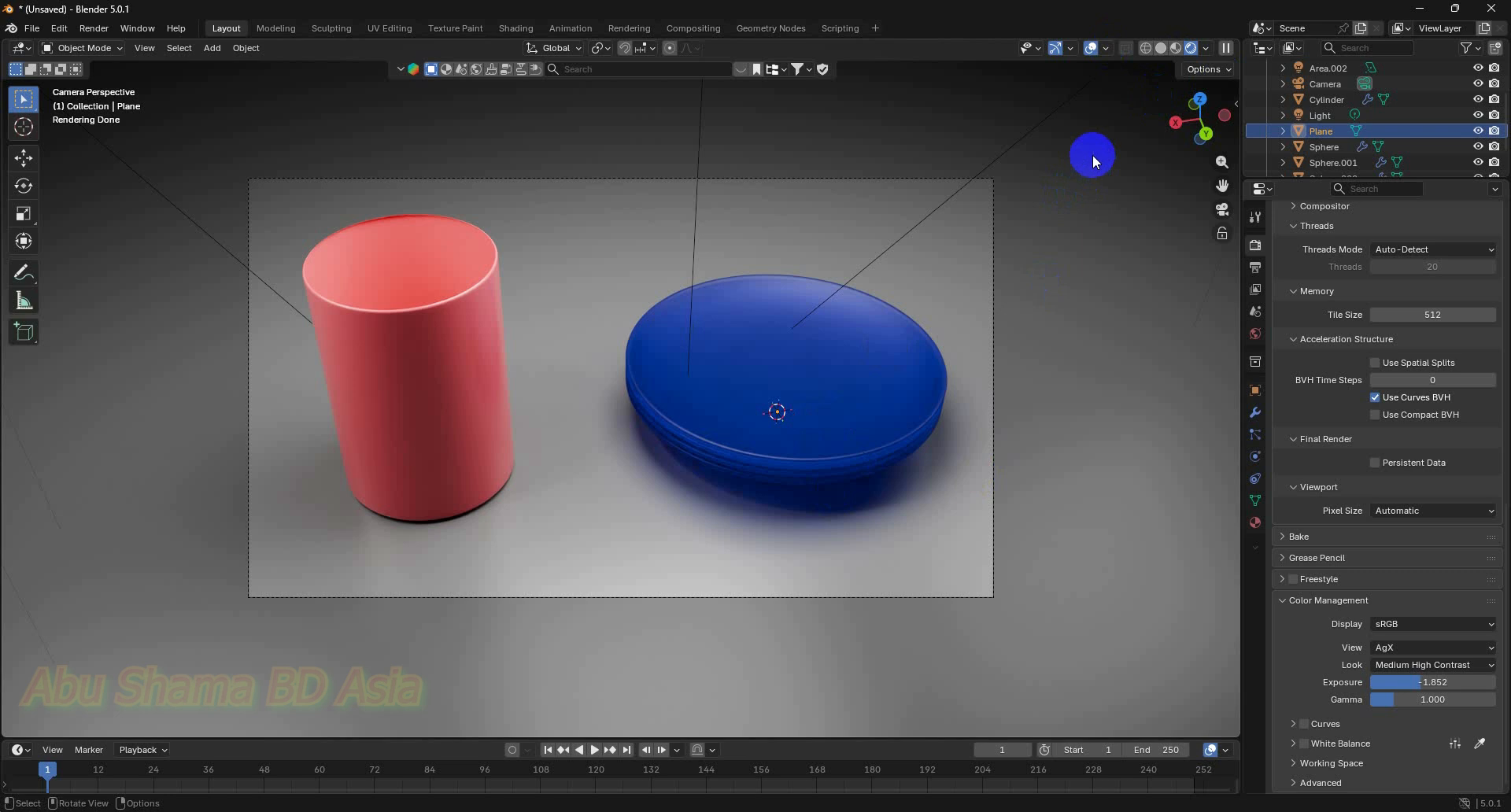
# Review the output format settings and look through the output folder browser without choosing a folder
pyautogui.click(1208, 48)
pyautogui.click(1210, 49)
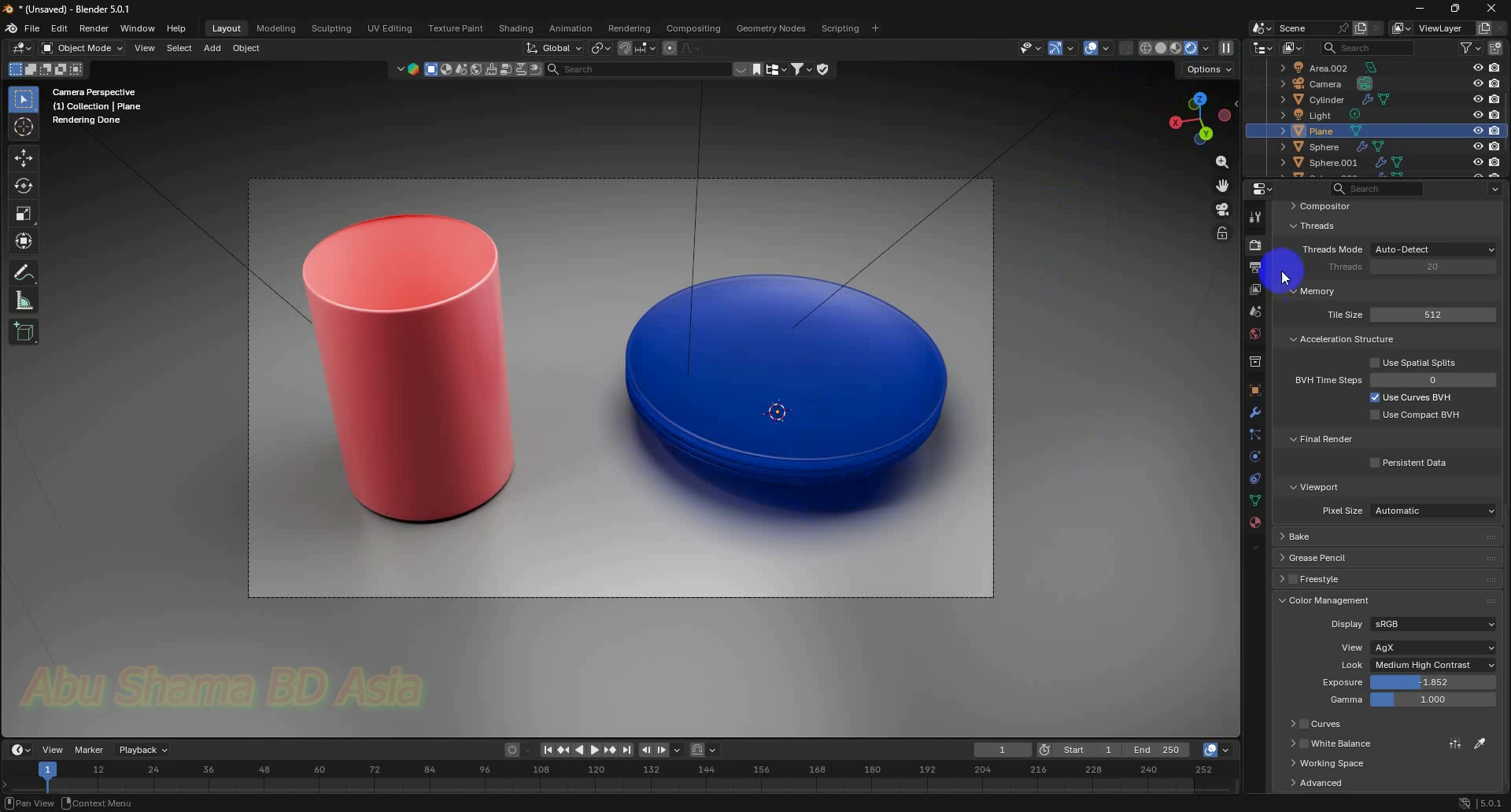
pyautogui.click(1256, 268)
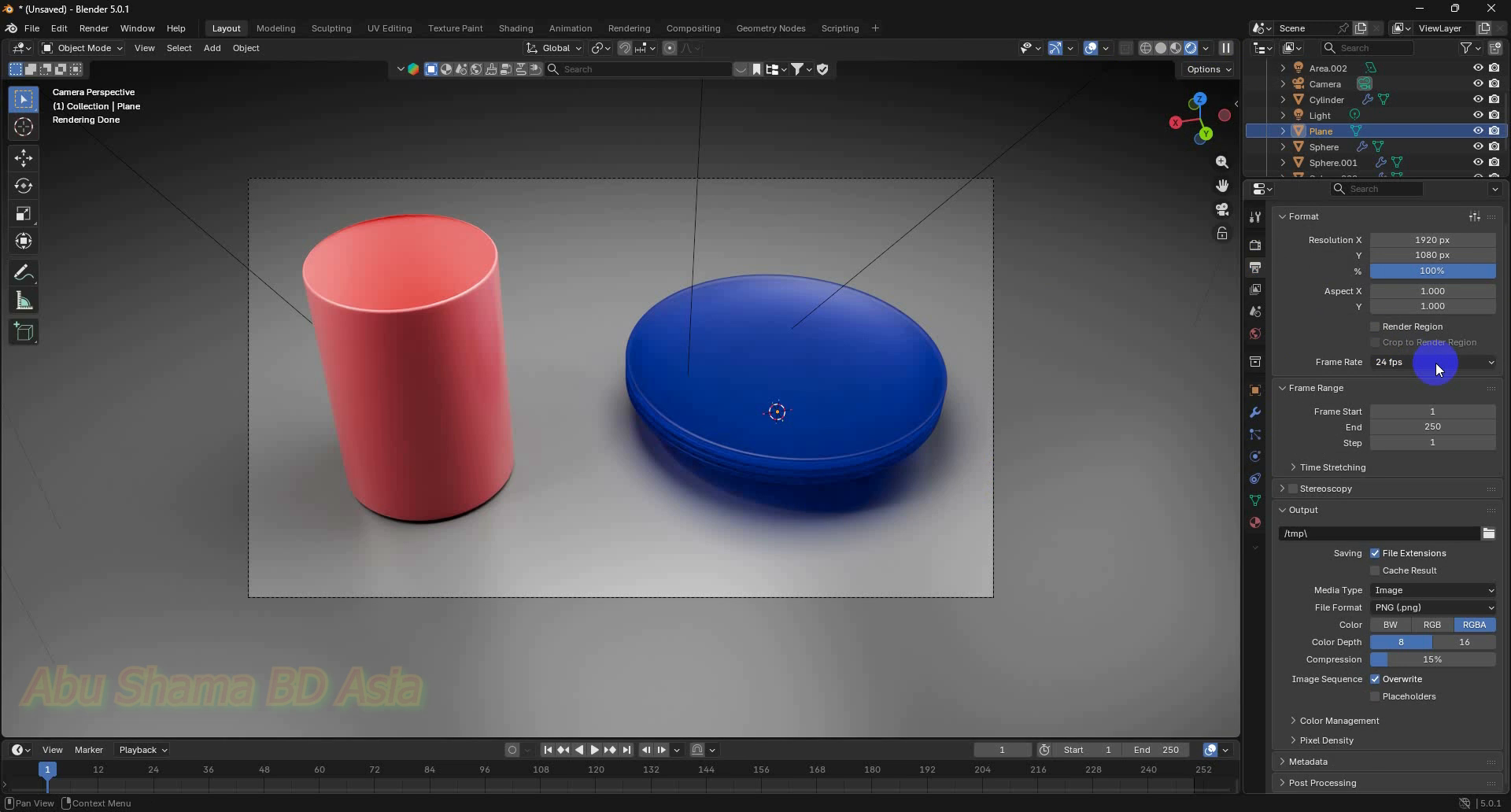
pyautogui.click(1489, 534)
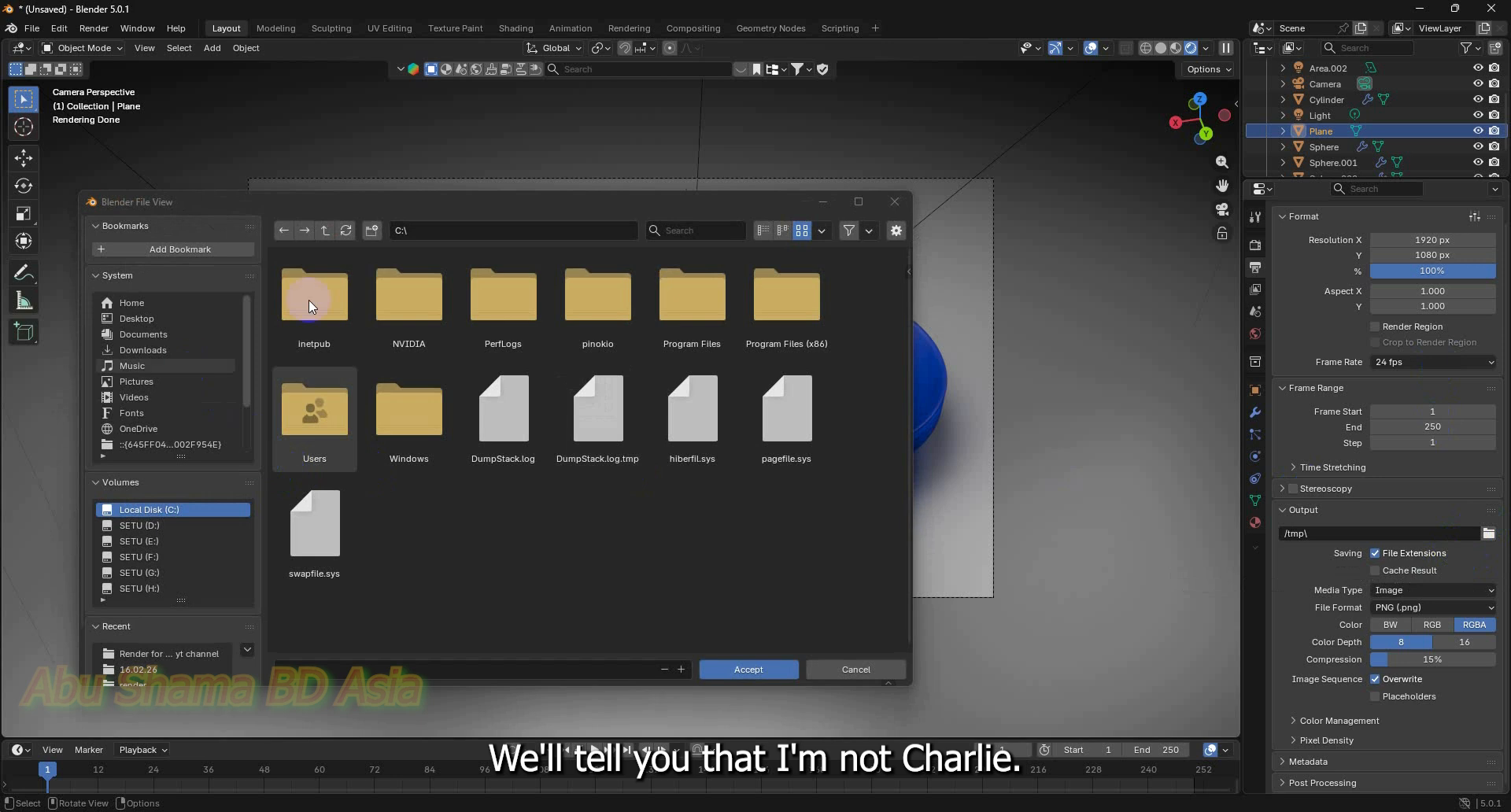
pyautogui.click(890, 206)
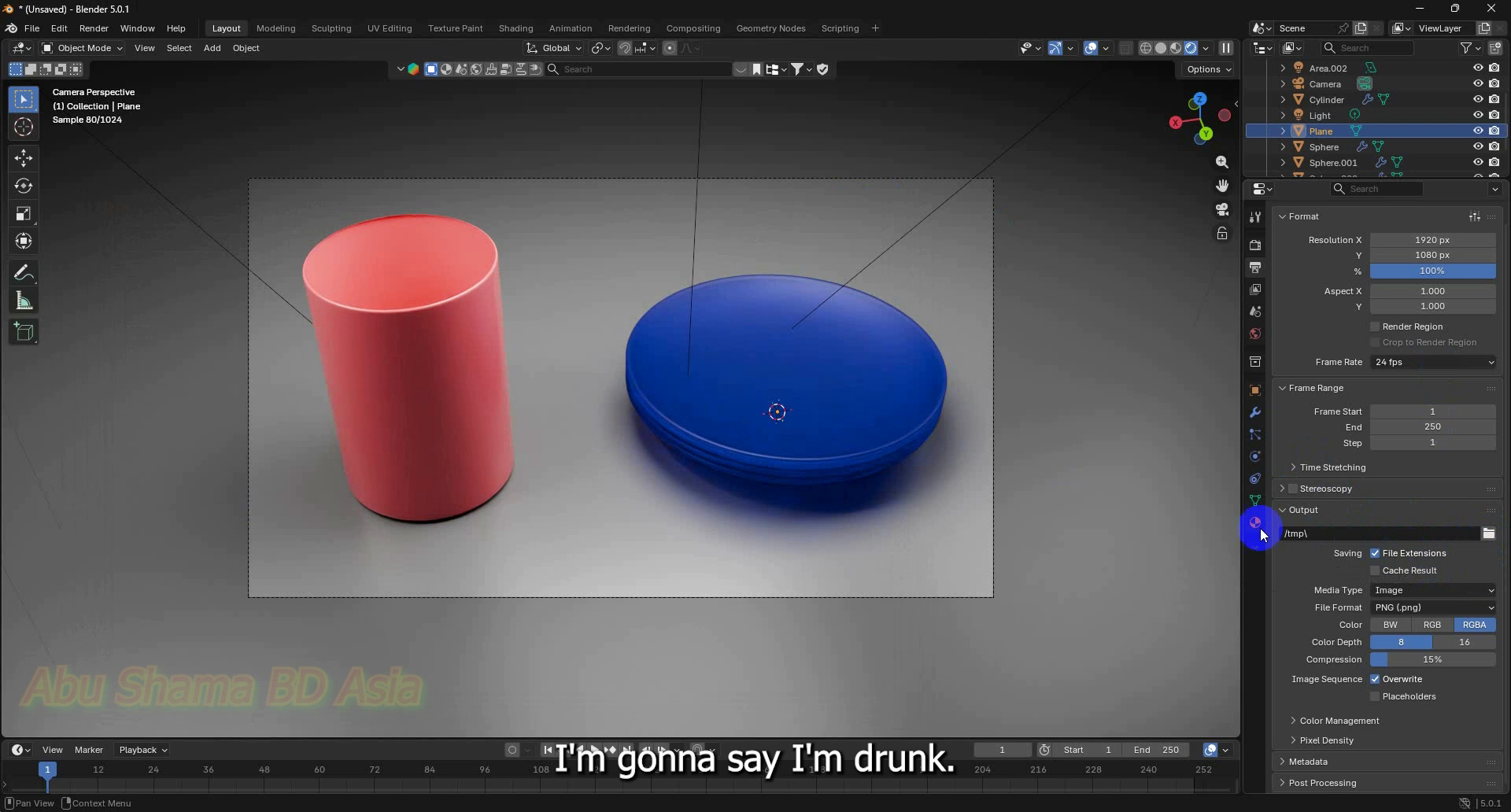
# Check the Cycles sampling settings and the available render device options, keeping GPU Compute
pyautogui.click(1257, 248)
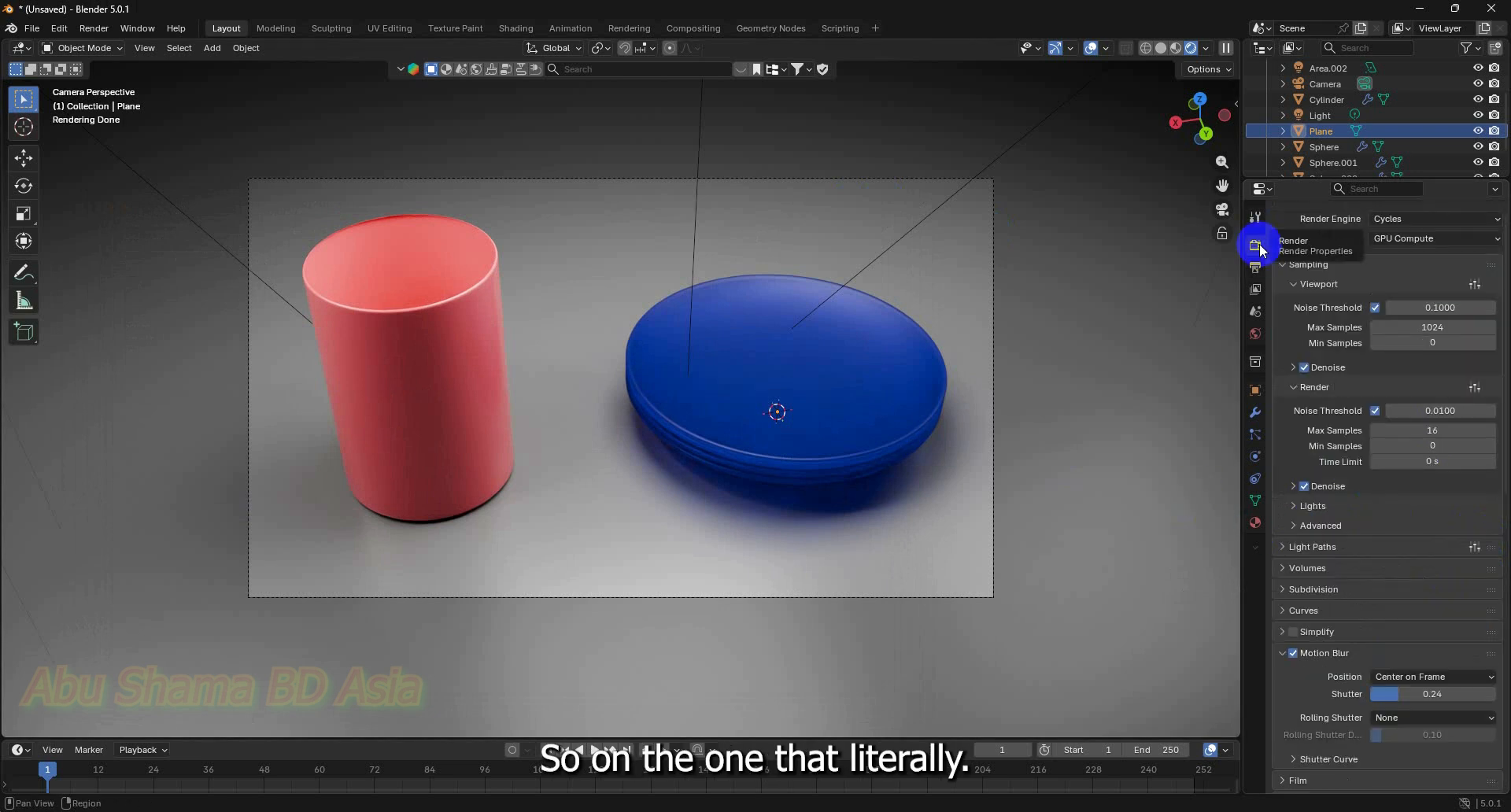
pyautogui.scroll(-1, 1407, 459)
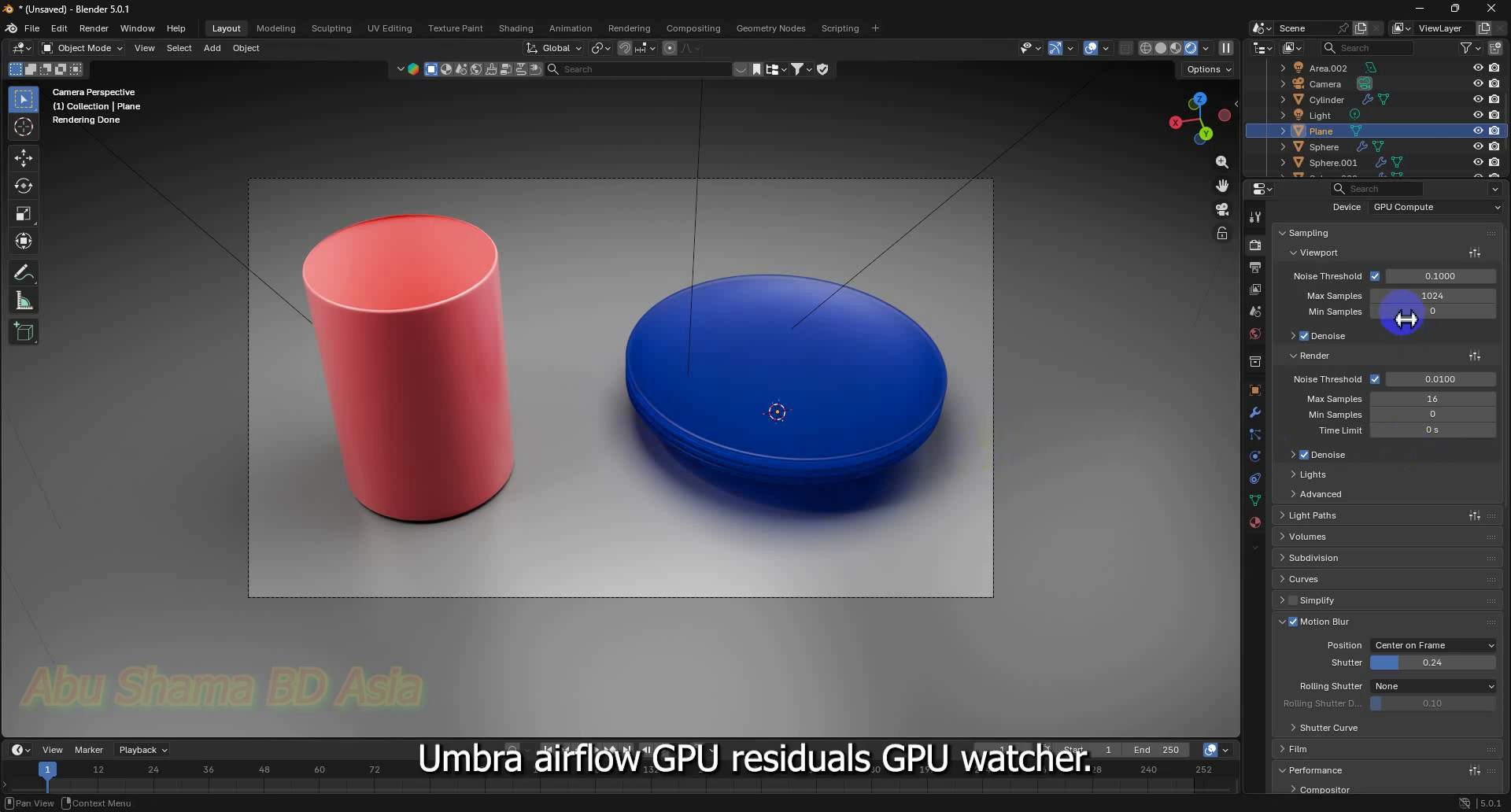
pyautogui.scroll(3, 1406, 319)
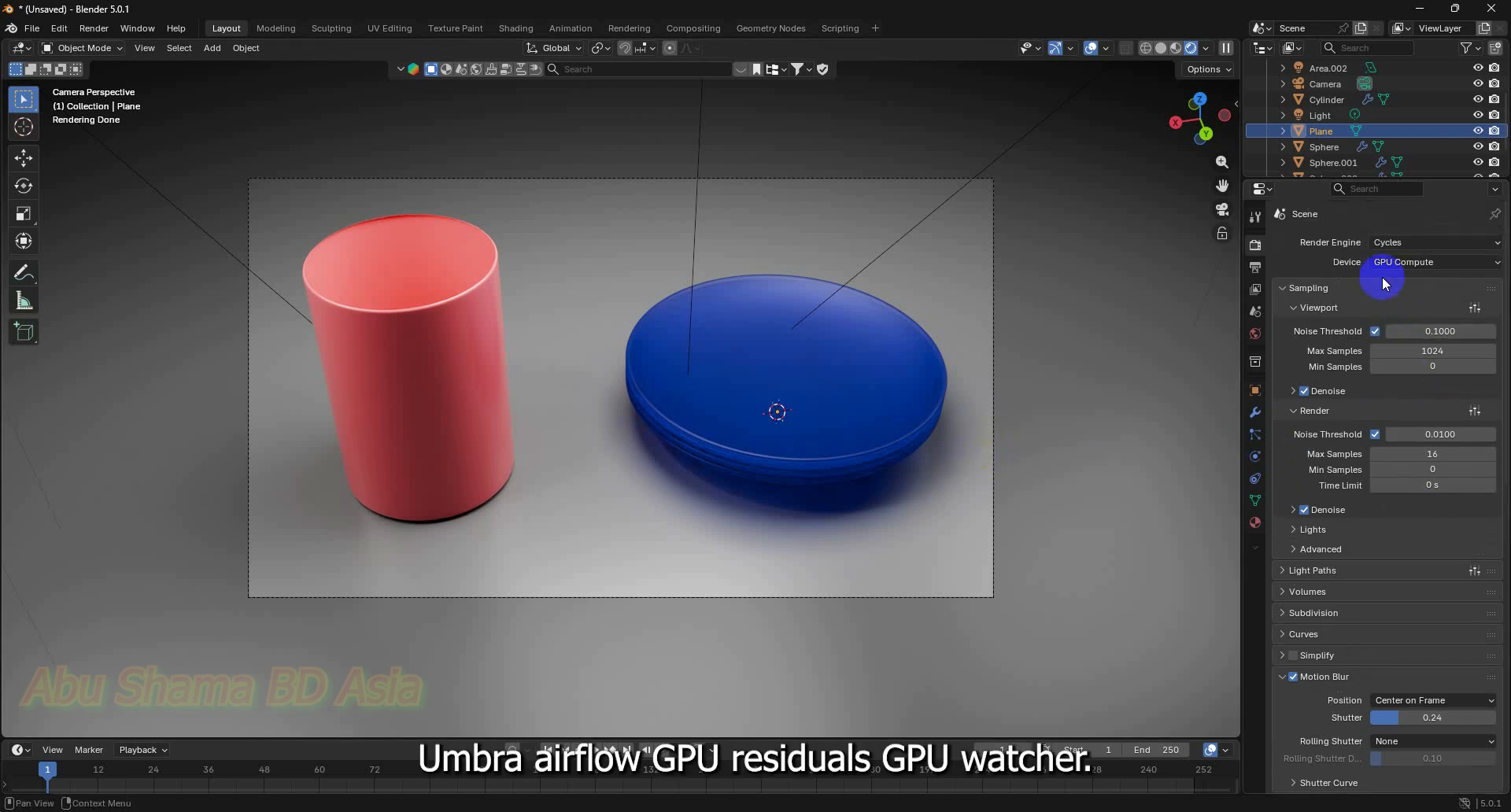
pyautogui.click(1443, 266)
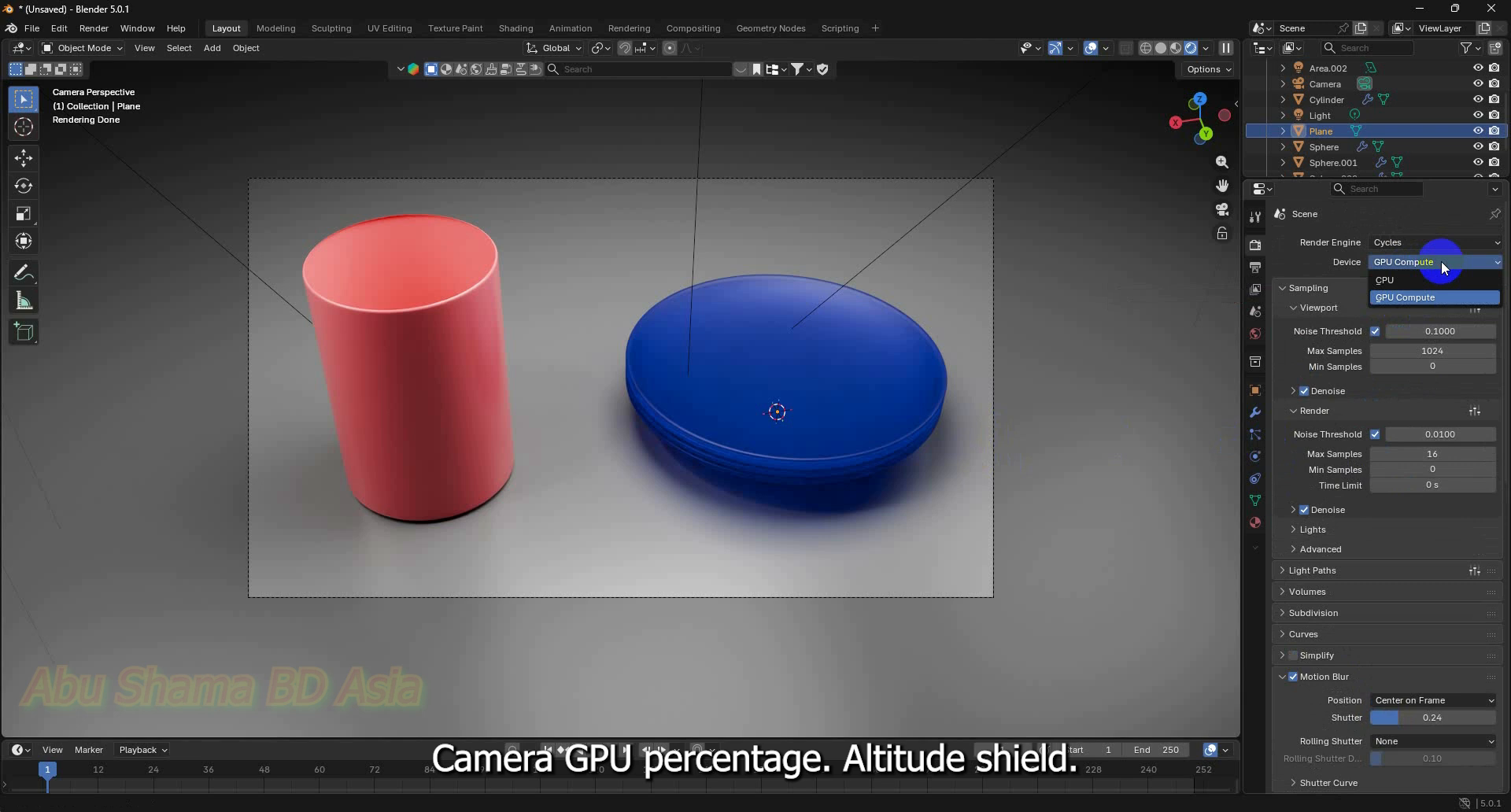
pyautogui.click(1442, 261)
pyautogui.rightClick(291, 811)
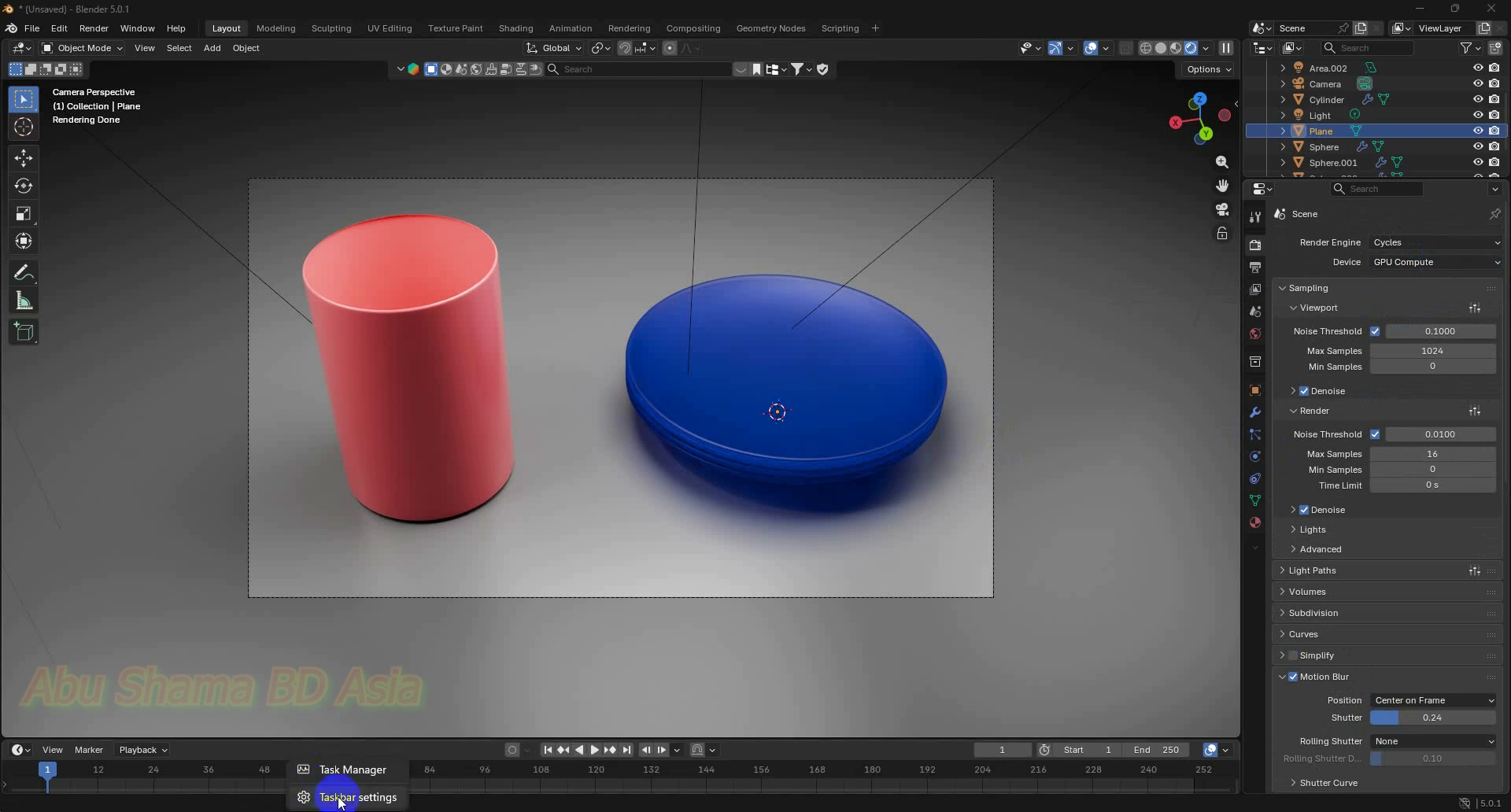
pyautogui.click(340, 797)
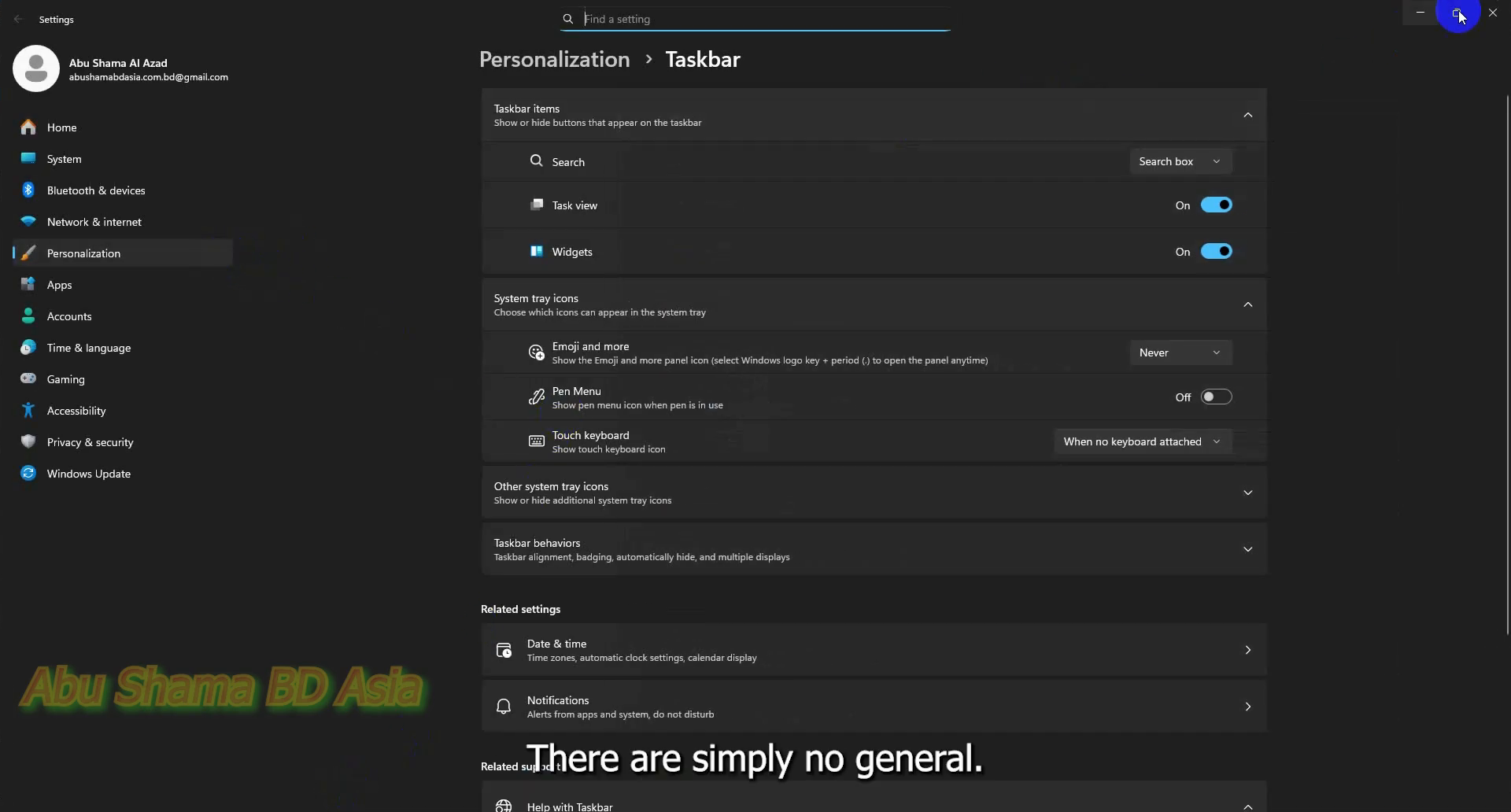
pyautogui.click(1493, 13)
# Switch to Task Manager's performance view, maximize it, and examine the GPU 0, memory and CPU details
pyautogui.rightClick(307, 808)
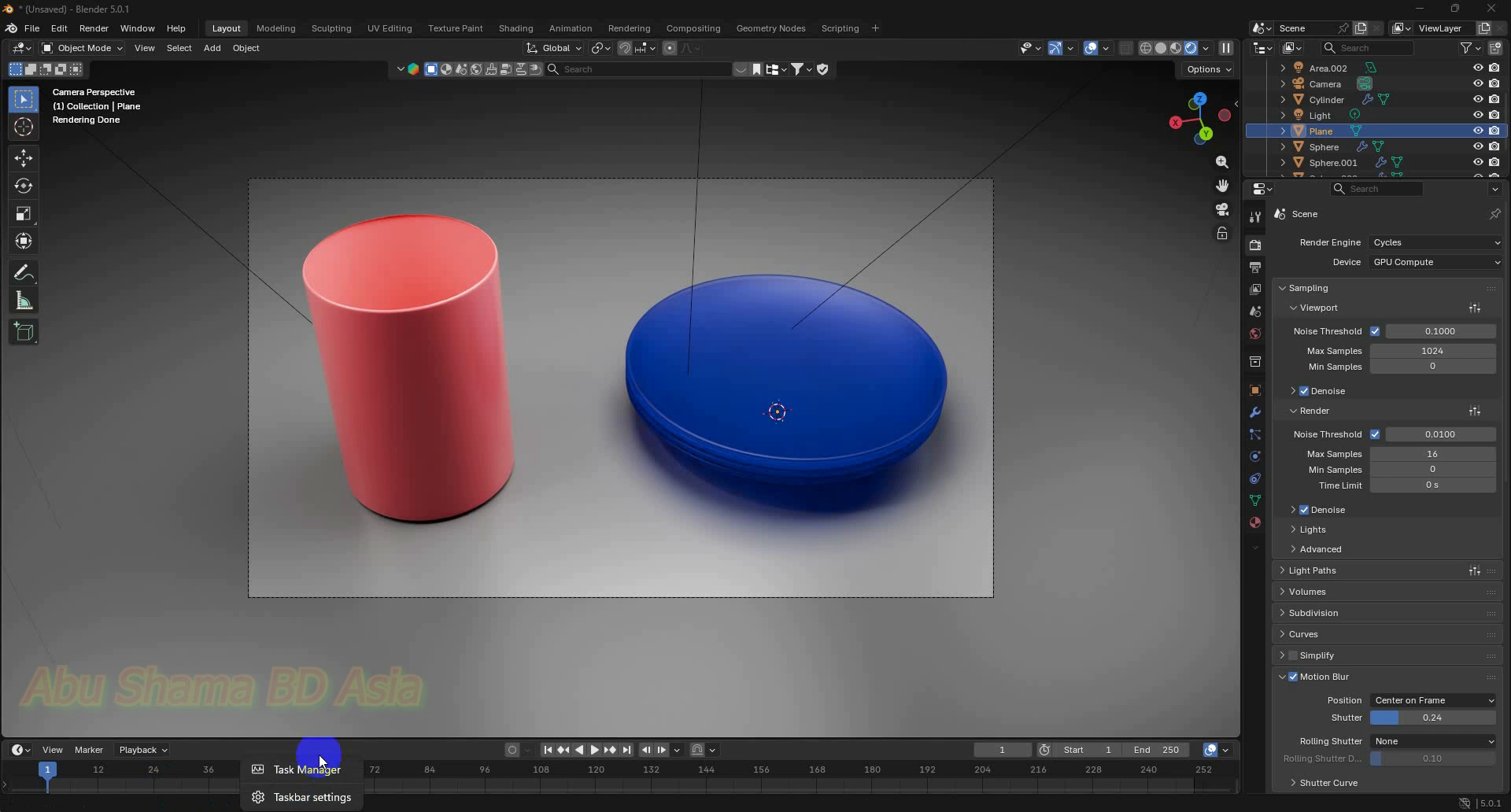
pyautogui.click(317, 770)
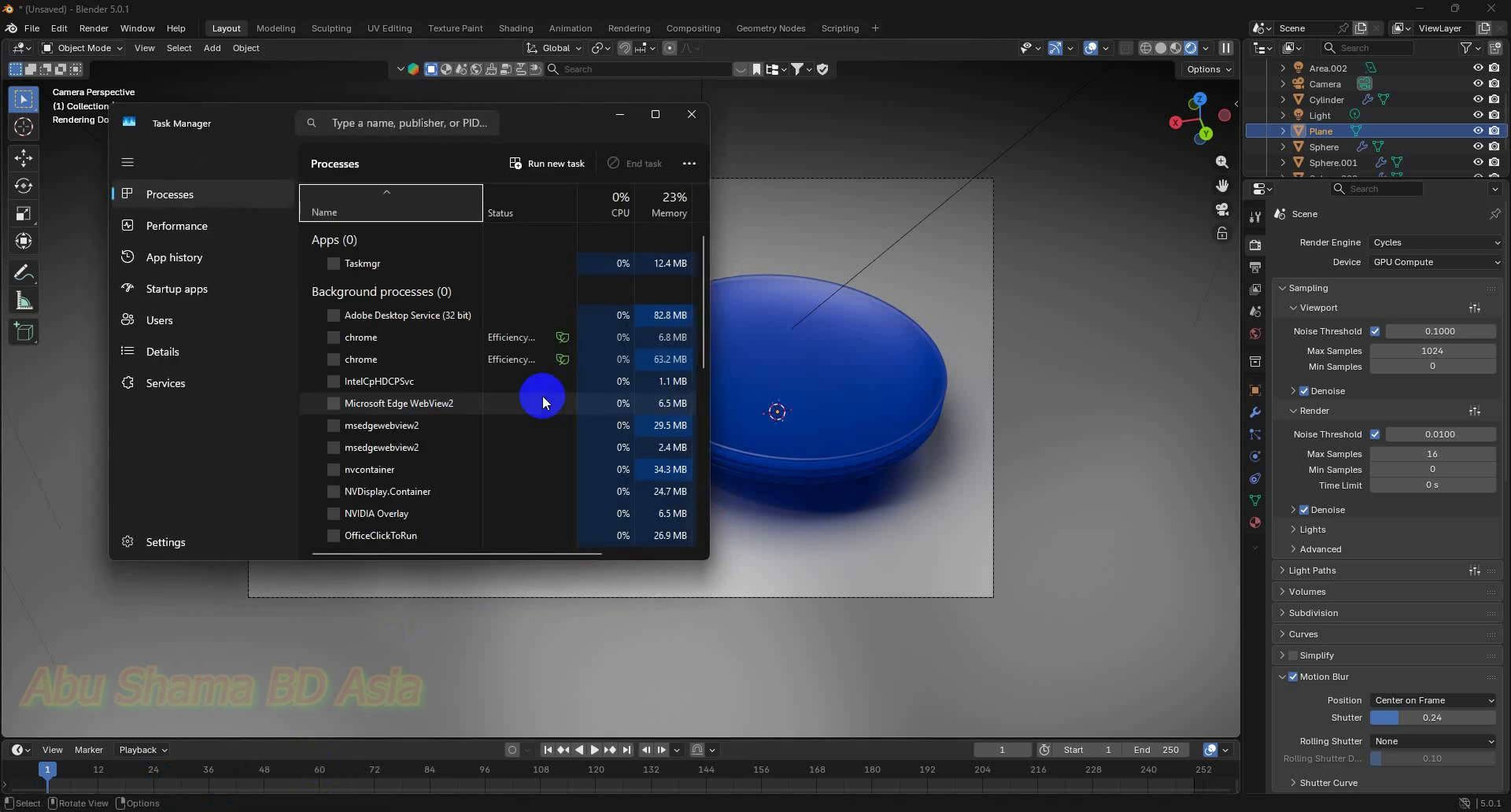
pyautogui.click(197, 226)
pyautogui.click(653, 115)
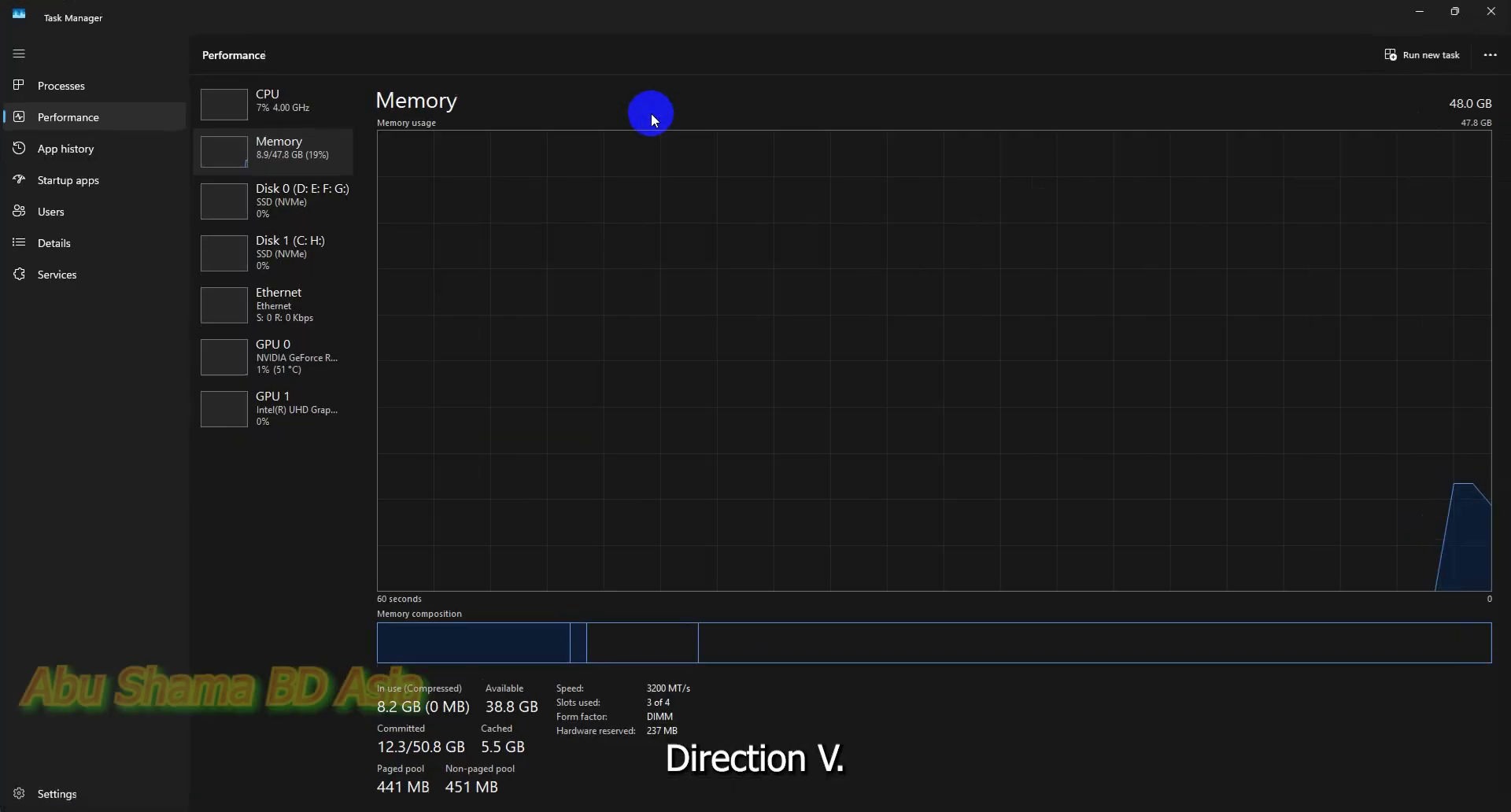
pyautogui.click(272, 364)
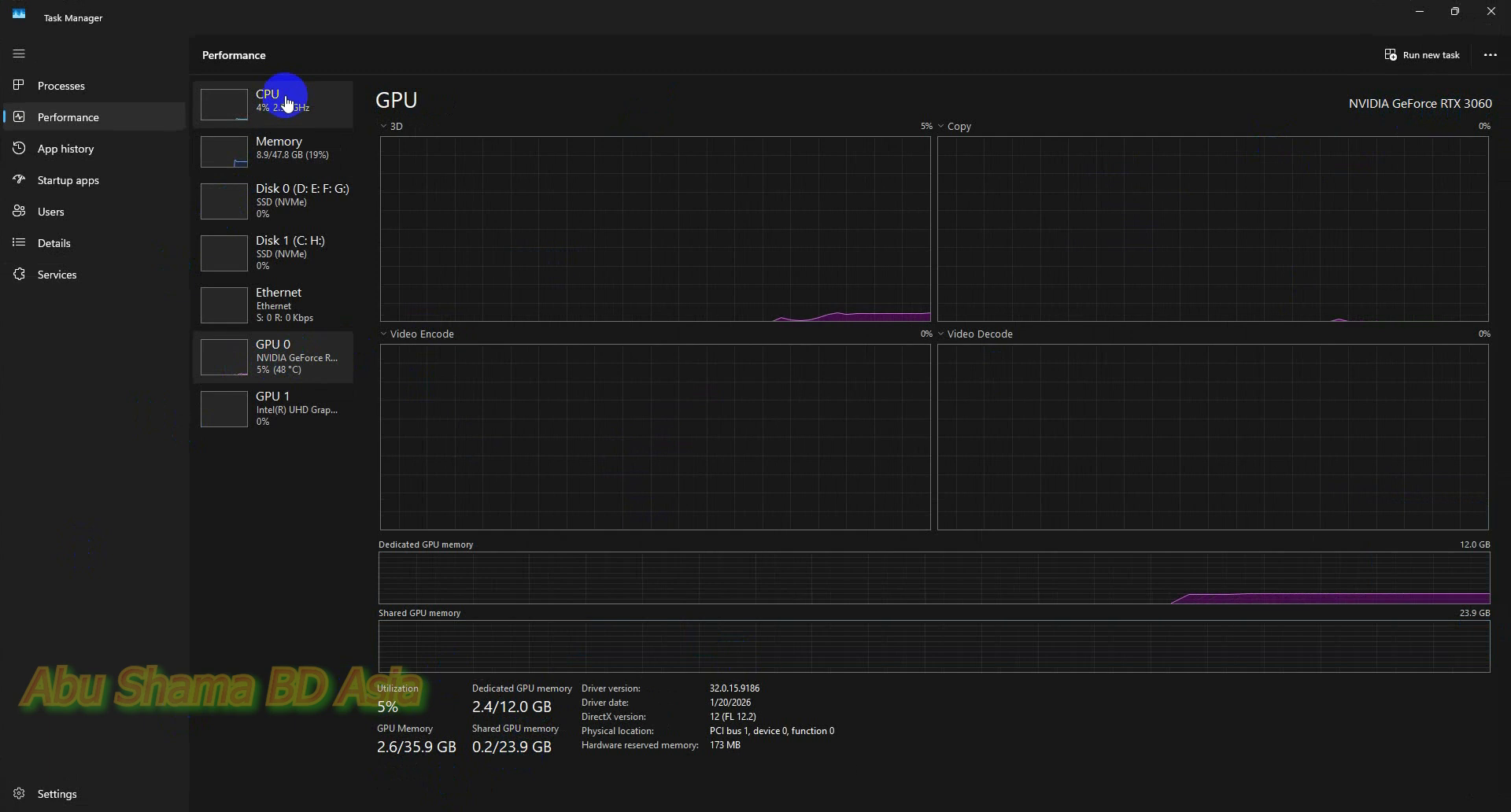
pyautogui.click(281, 143)
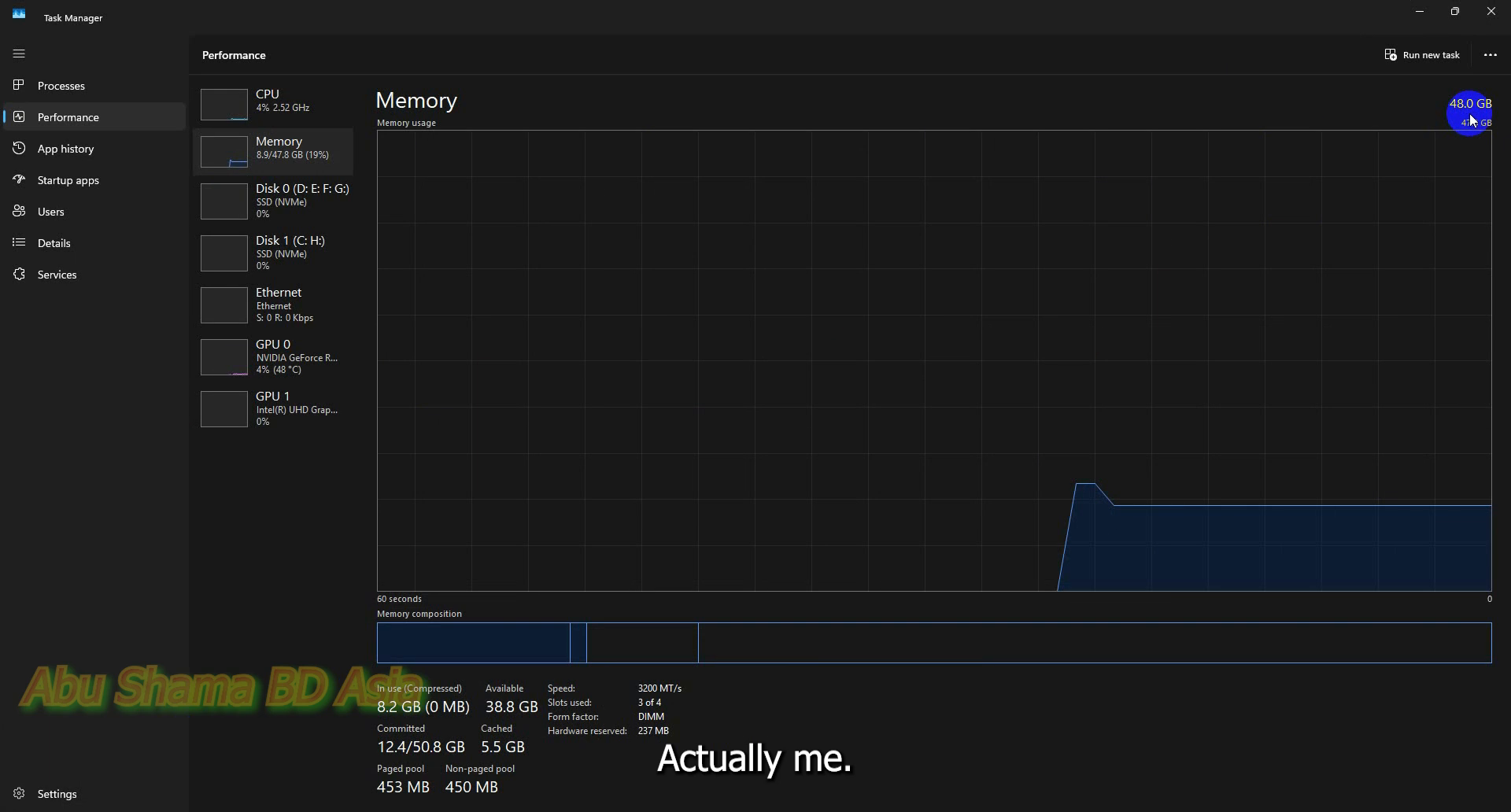
pyautogui.click(290, 110)
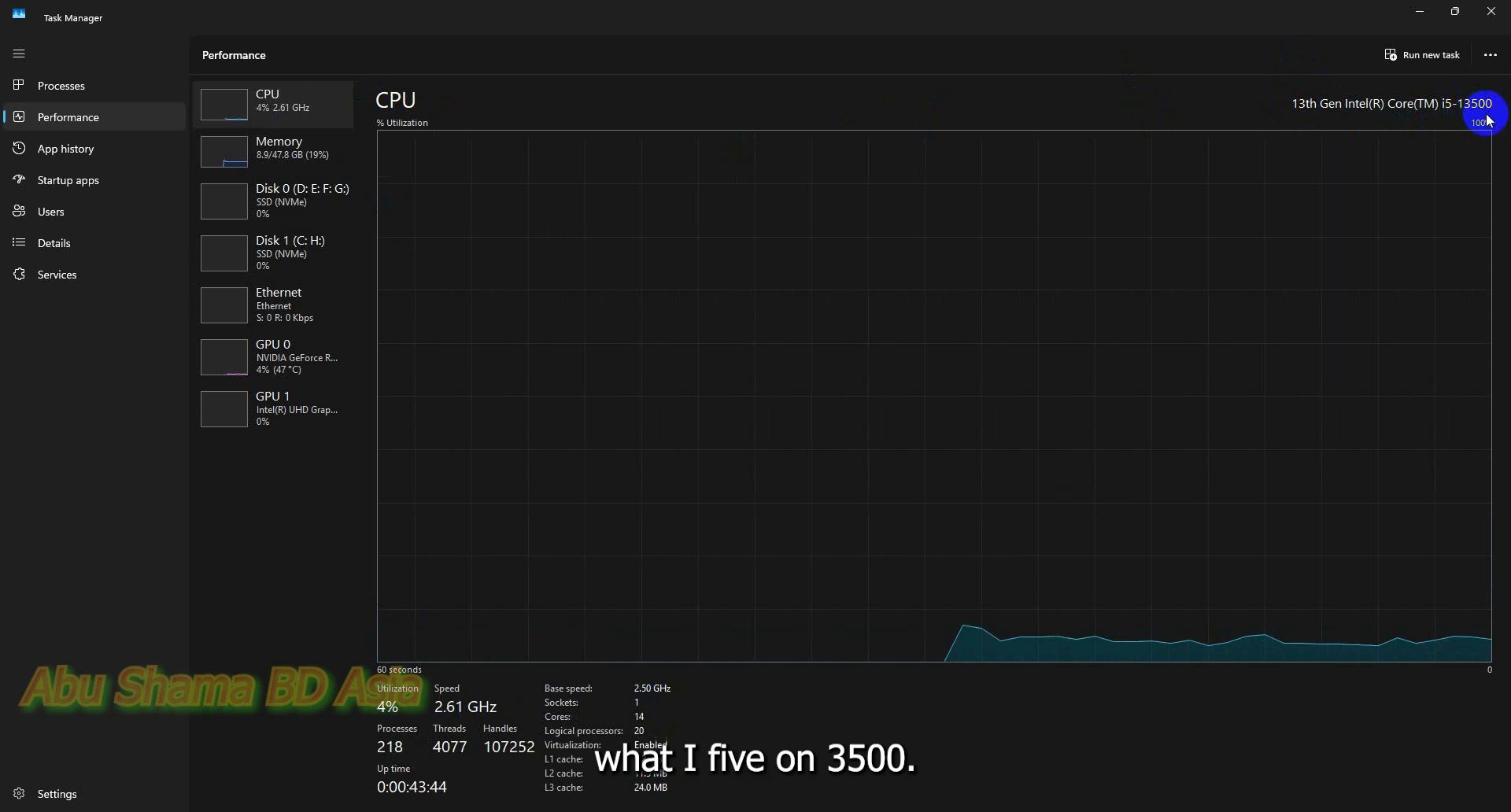
# Examine the details of both disks, Ethernet and both GPUs, and close Task Manager
pyautogui.click(314, 211)
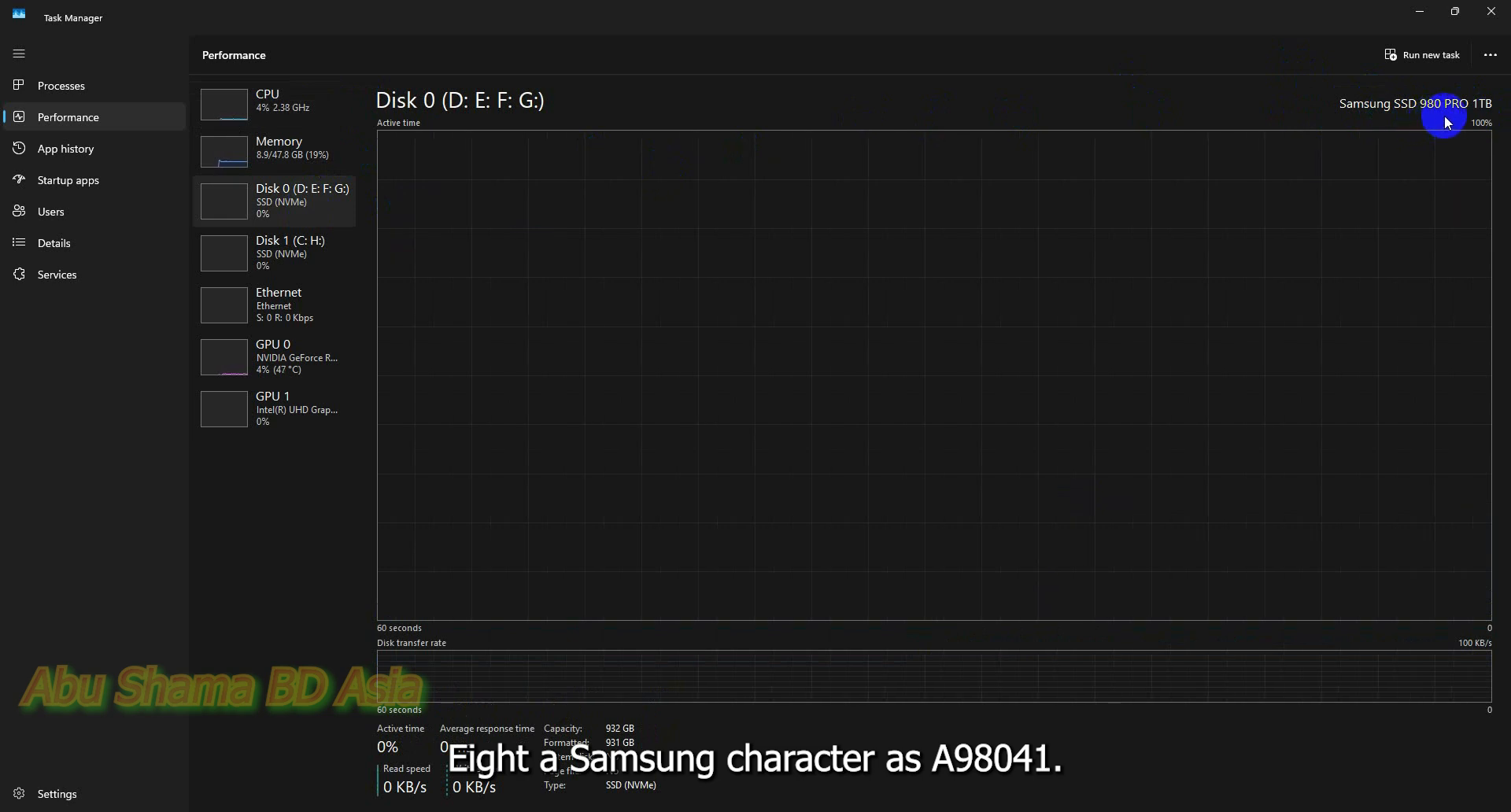
pyautogui.click(297, 246)
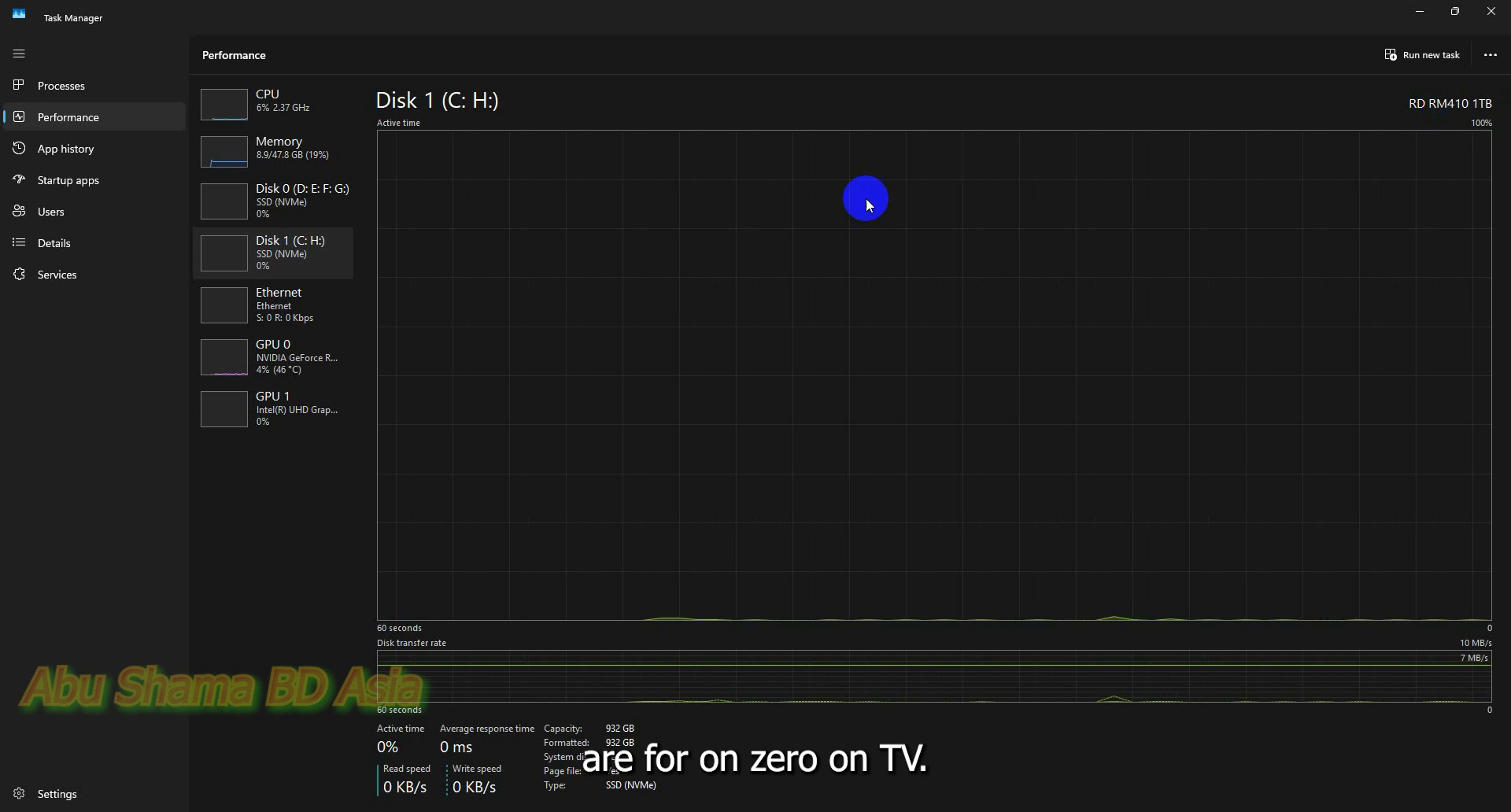
pyautogui.click(325, 300)
pyautogui.click(288, 356)
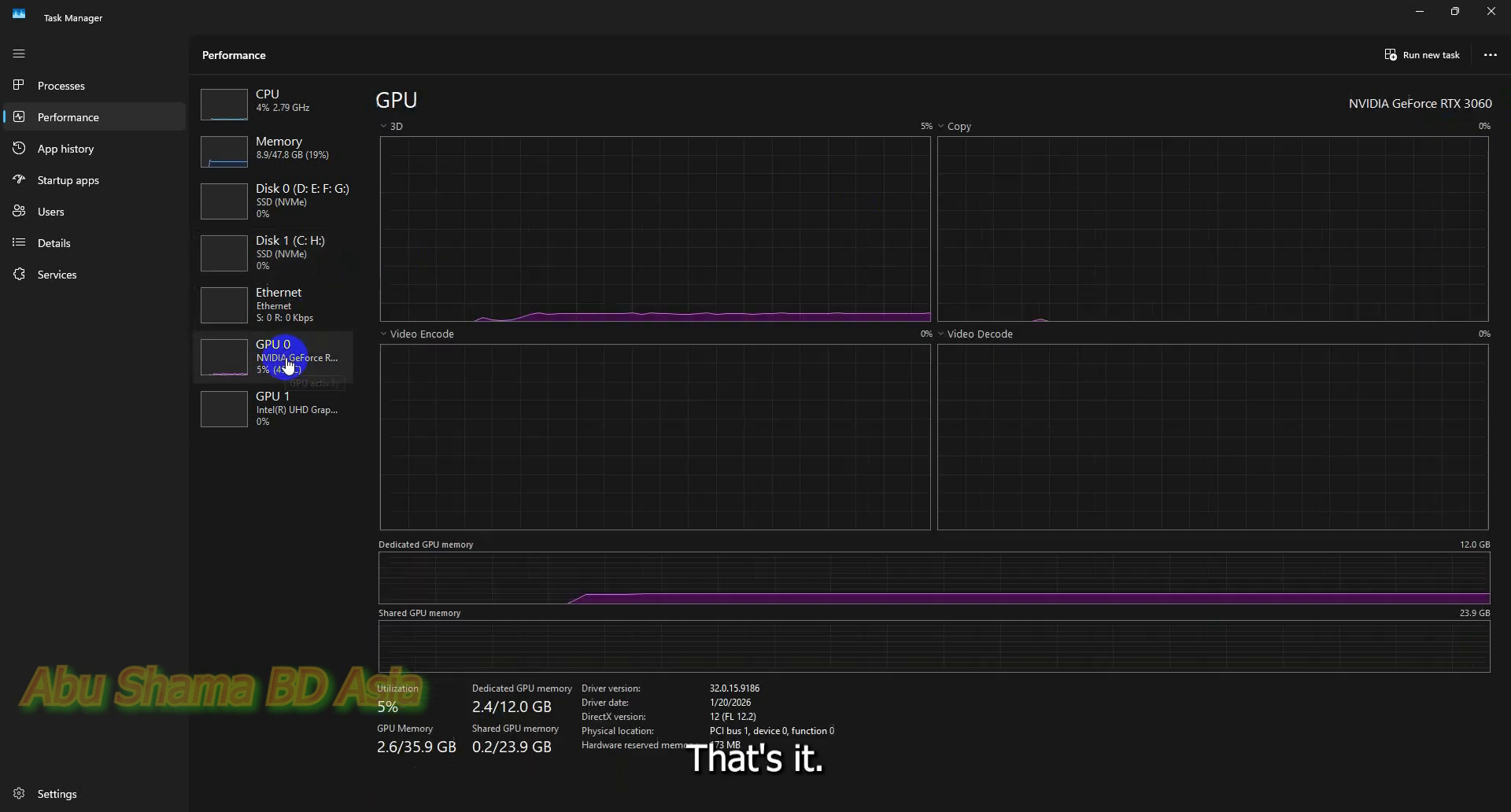
pyautogui.click(280, 403)
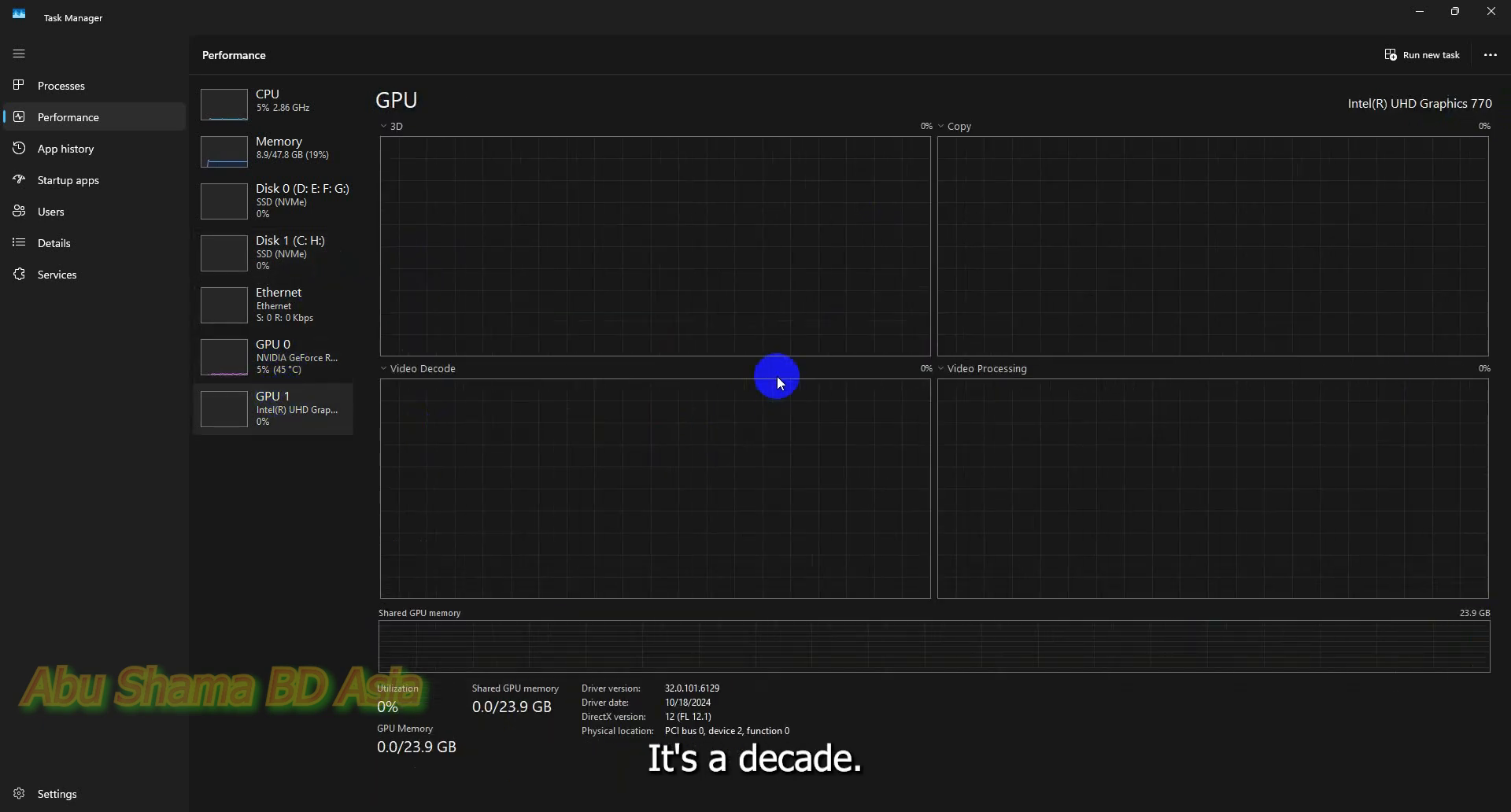
pyautogui.click(1490, 8)
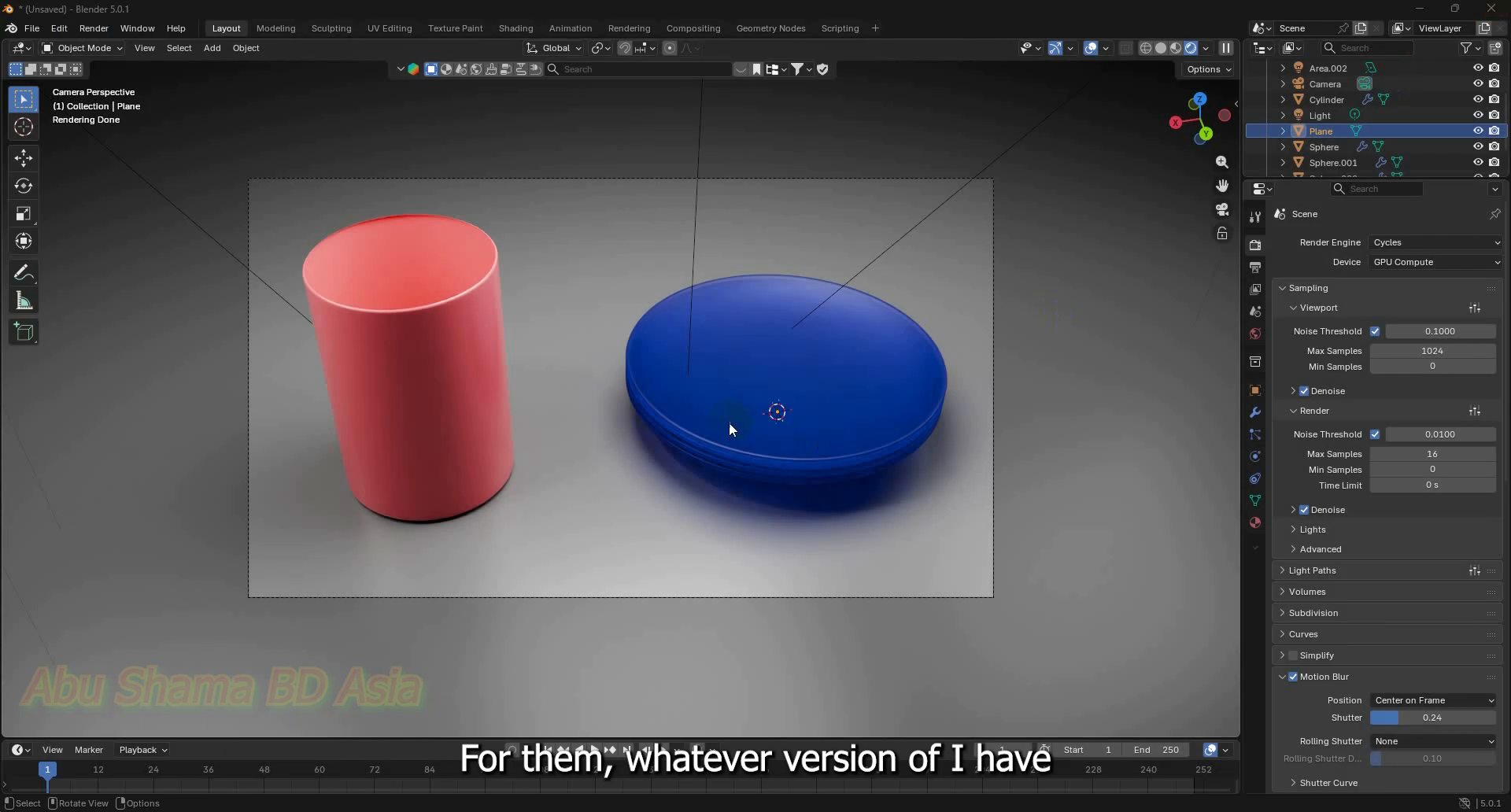
# Render the current frame as a still image, inspect the cup and plates up close, and close the render window
pyautogui.click(95, 30)
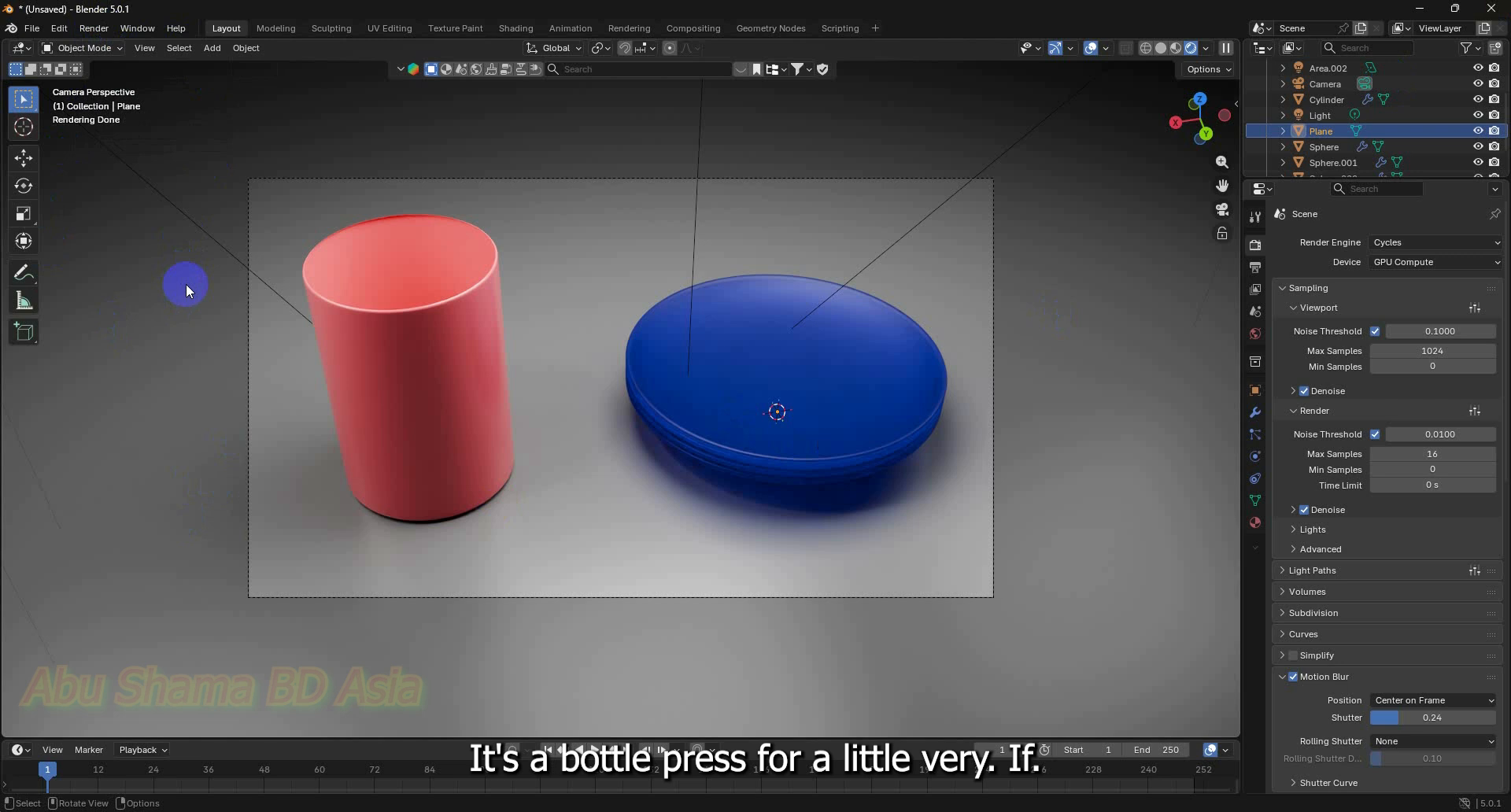
pyautogui.press('F12')
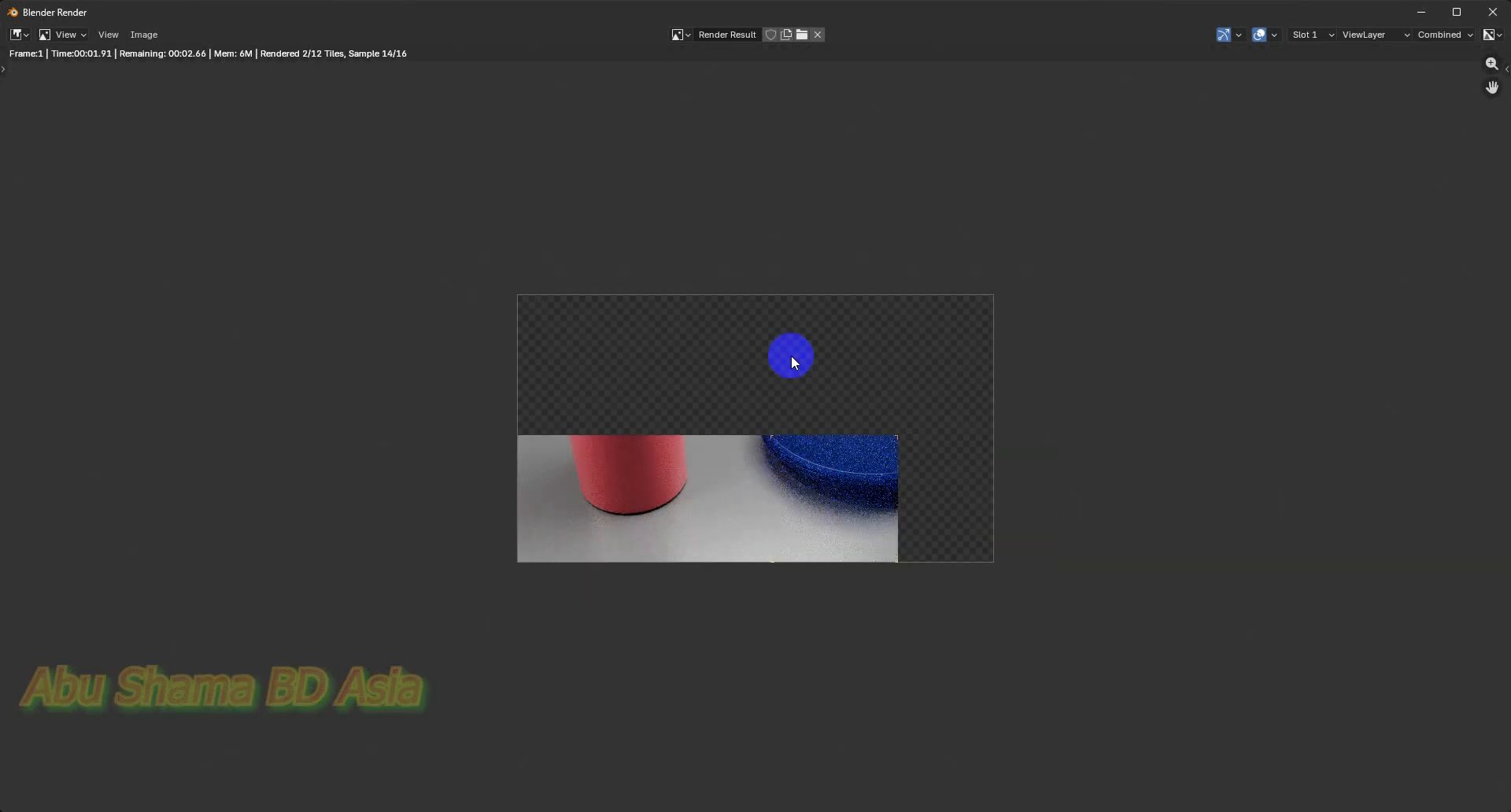
pyautogui.scroll(1, 791, 356)
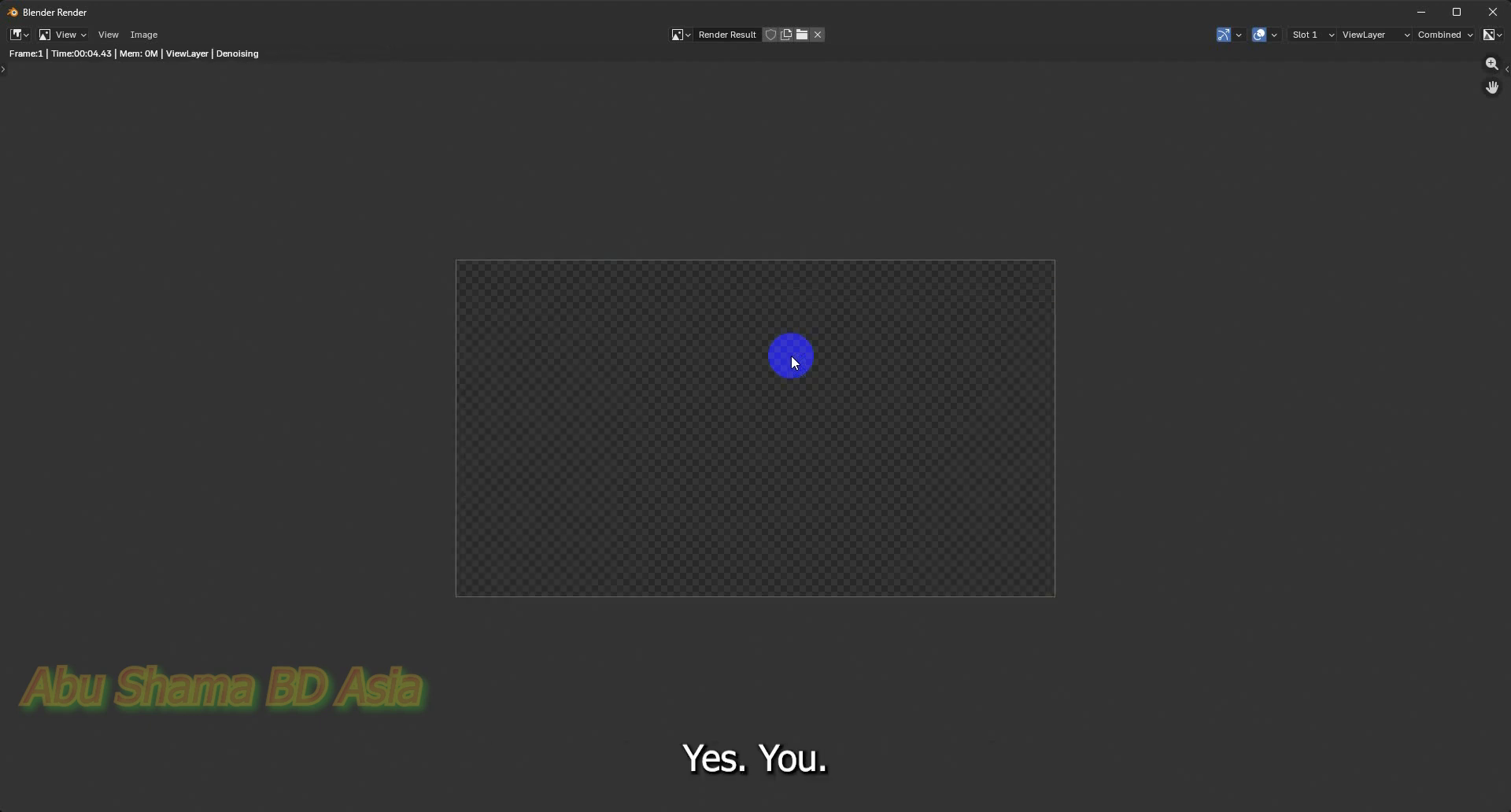
pyautogui.scroll(3, 852, 422)
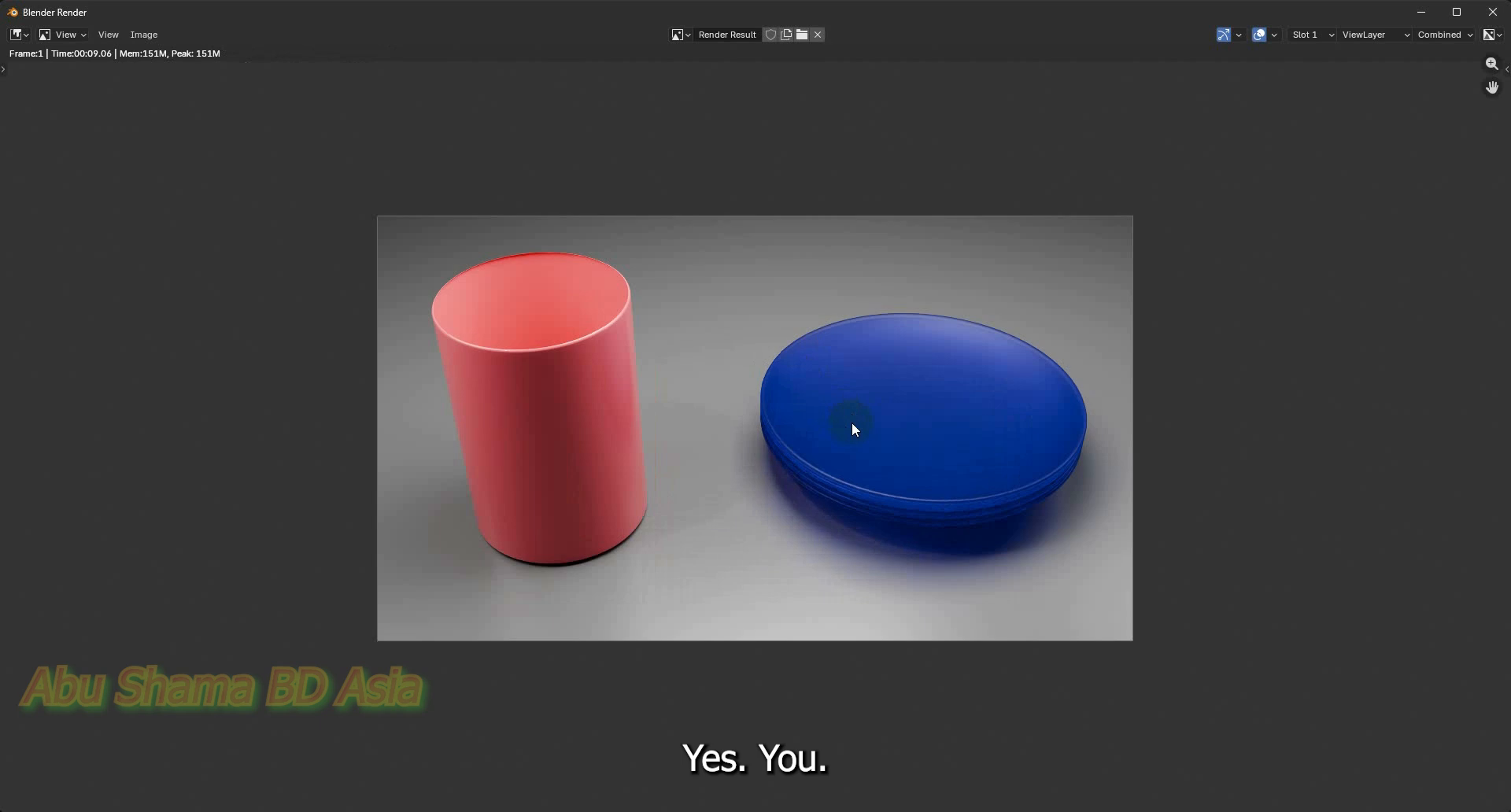
pyautogui.scroll(-1, 852, 429)
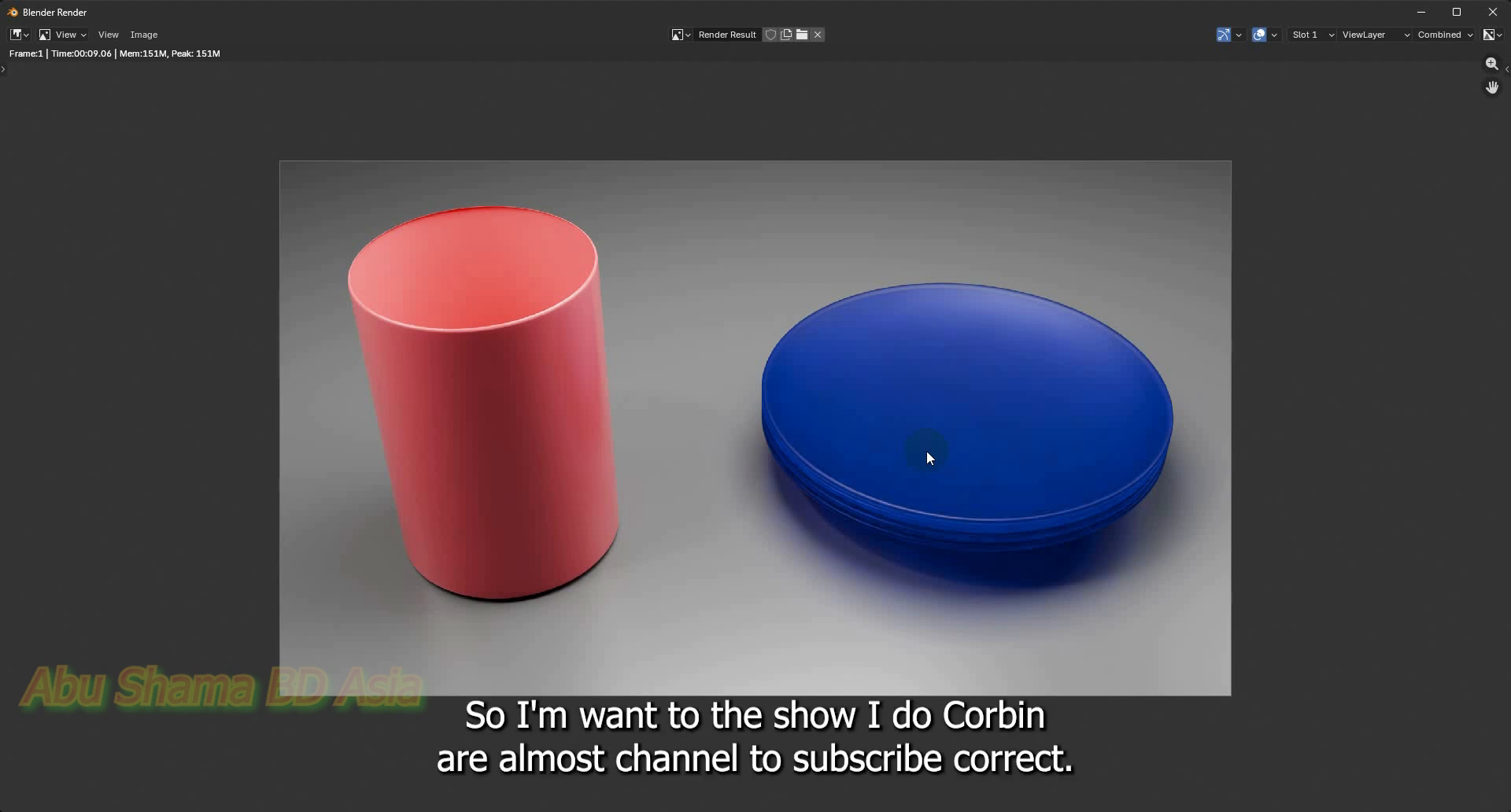
pyautogui.click(1491, 13)
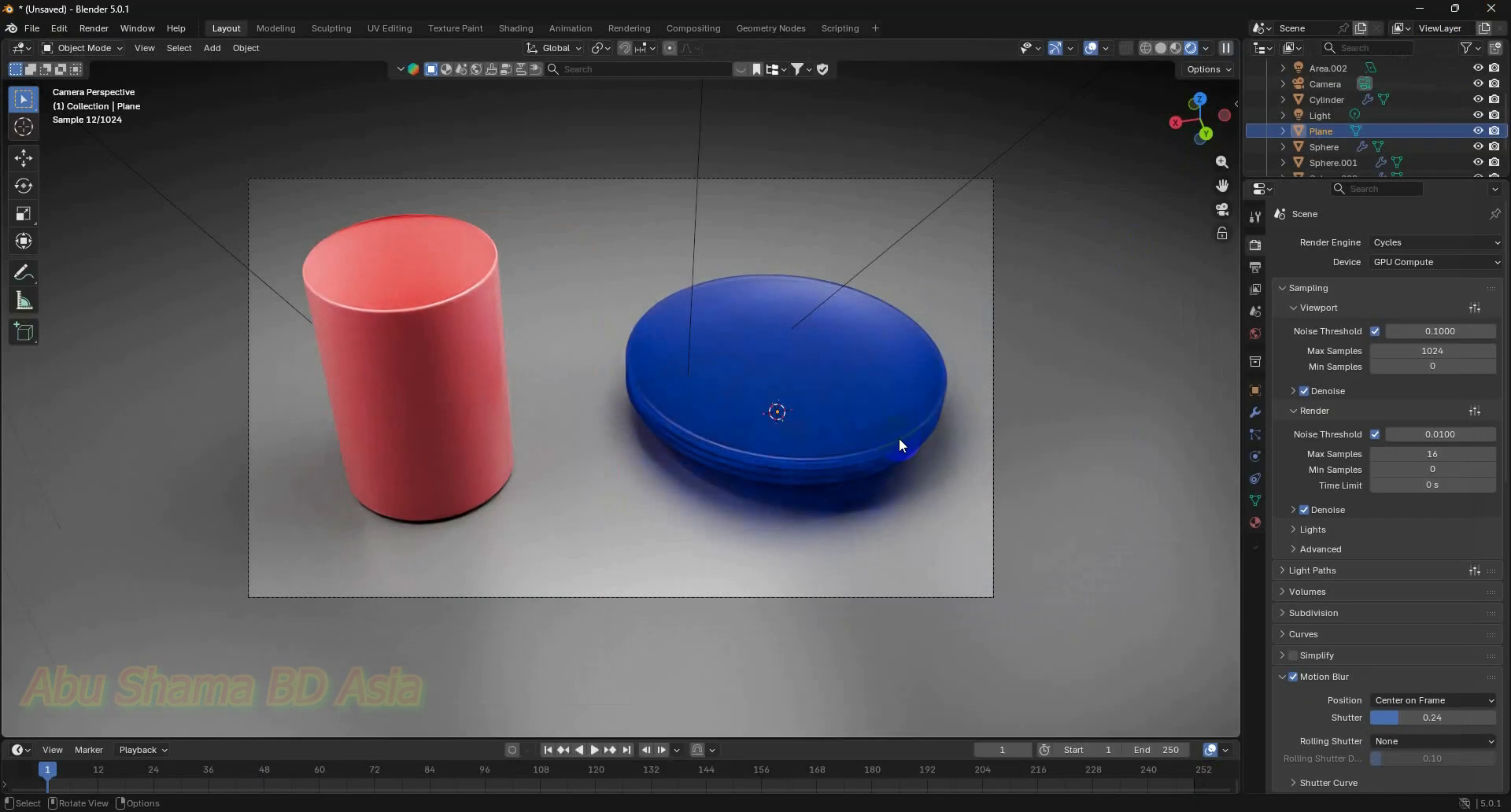